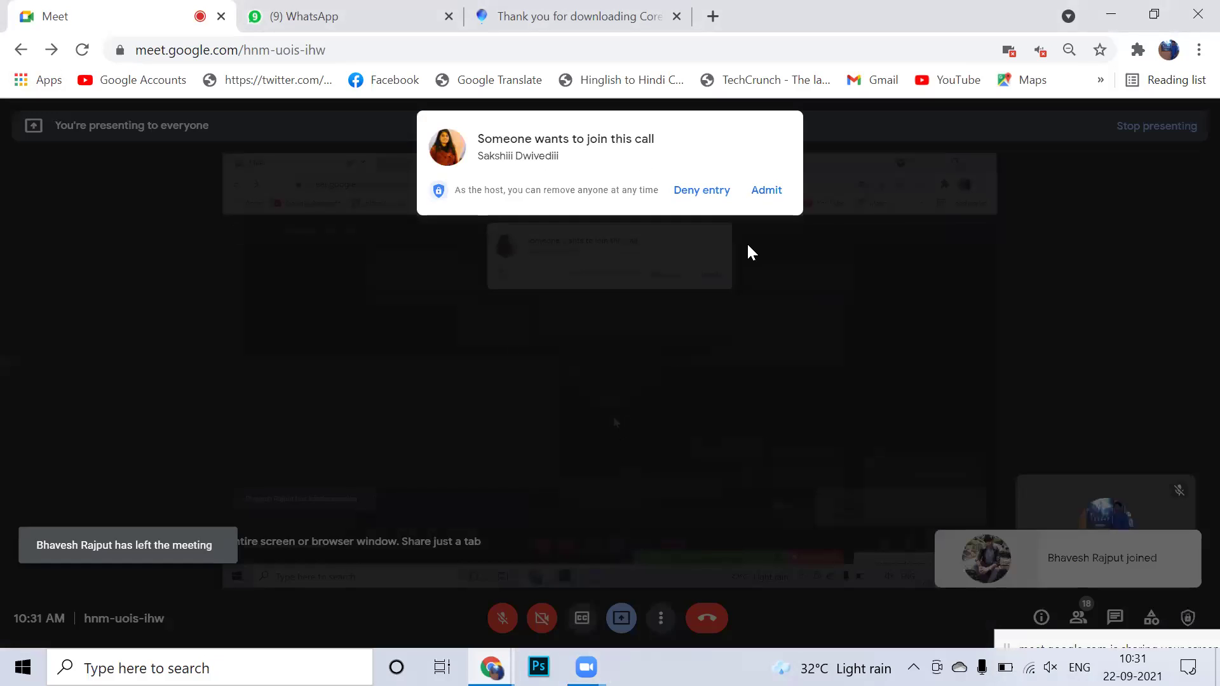
# Admit the waiting participant to the meeting and view the CorelDRAW Graphics Suite 2021 trial download page
pyautogui.click(770, 194)
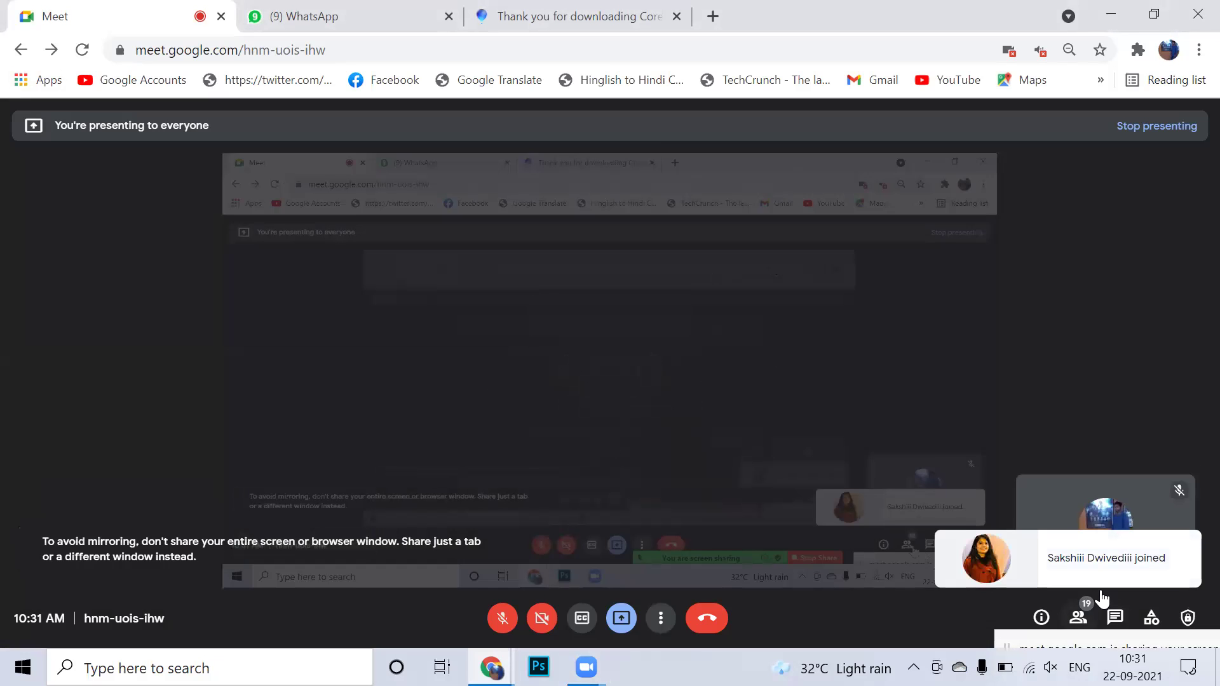
pyautogui.click(636, 18)
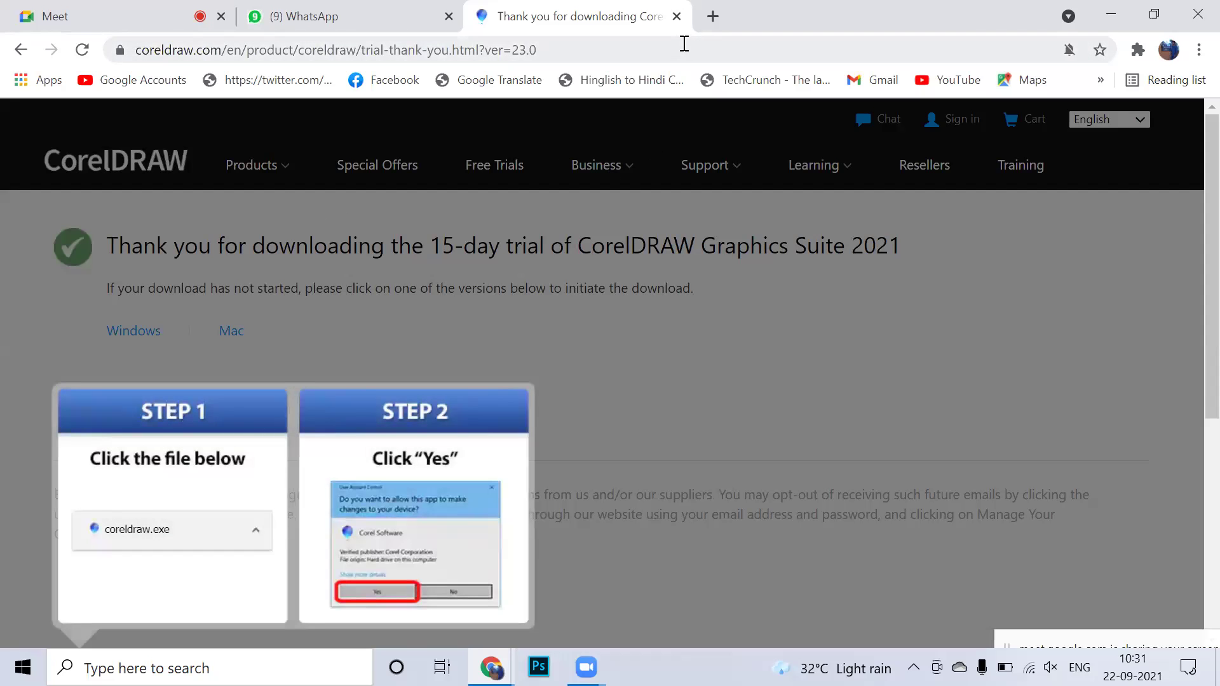
pyautogui.click(662, 475)
pyautogui.scroll(-2, 444, 317)
pyautogui.scroll(2, 414, 279)
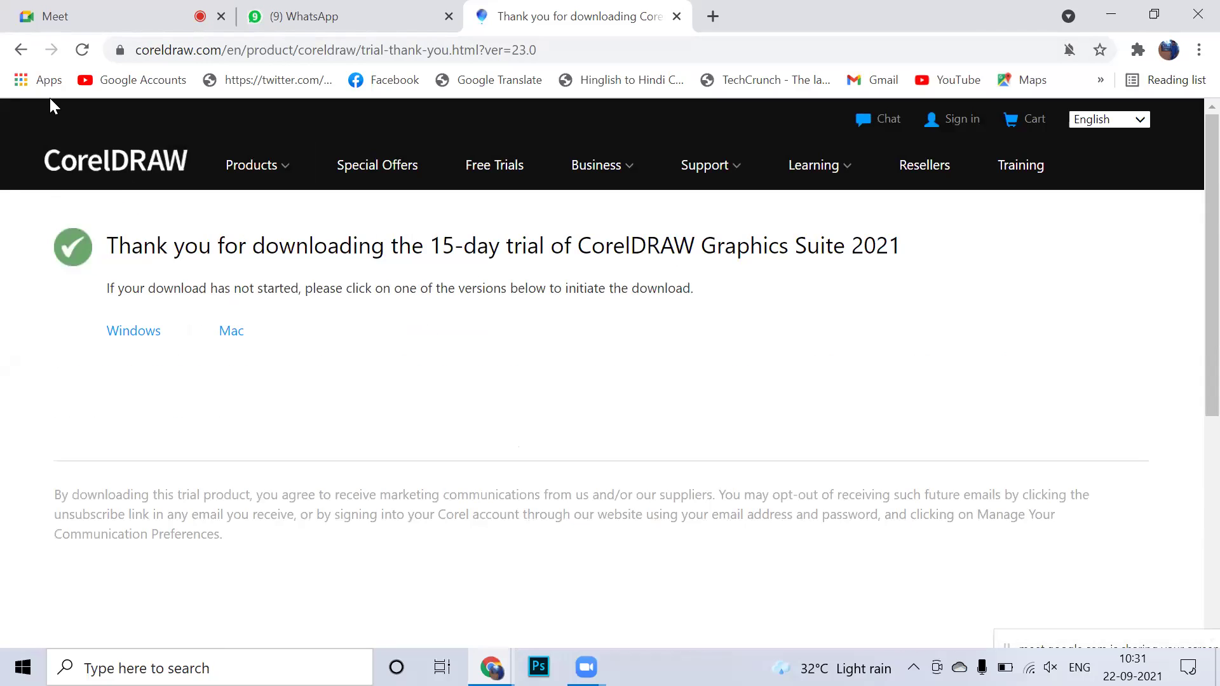
pyautogui.scroll(-2, 8, 121)
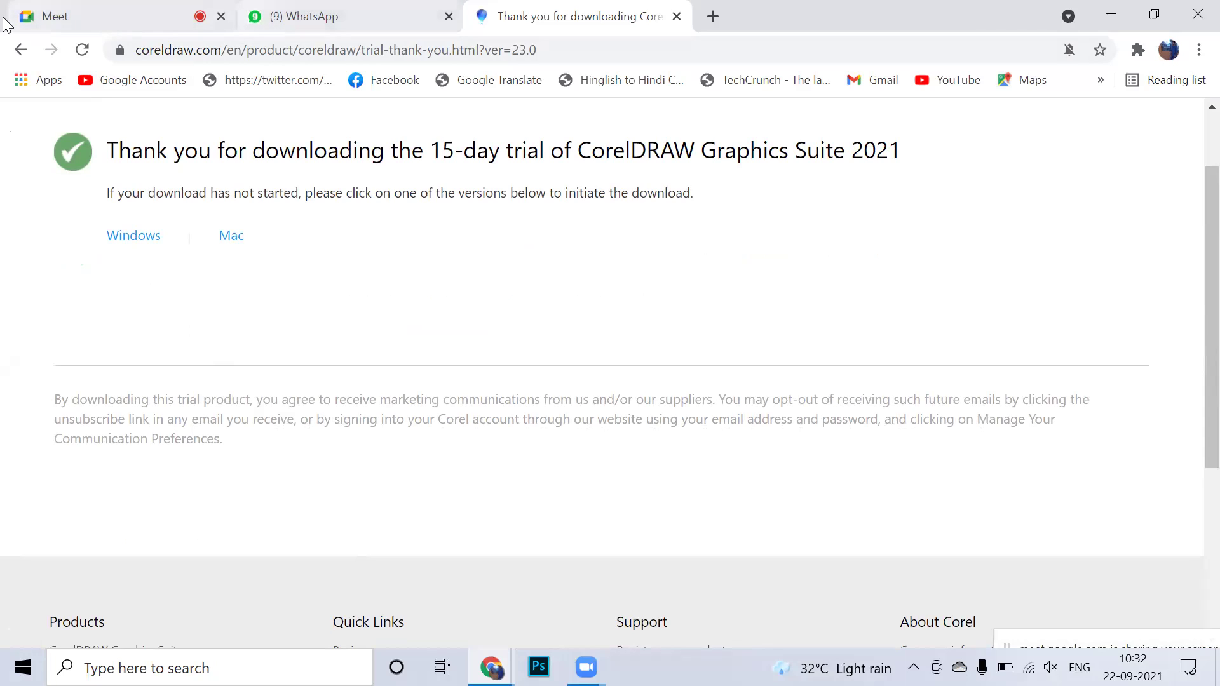
# Open the browser's list of downloaded files
pyautogui.click(178, 12)
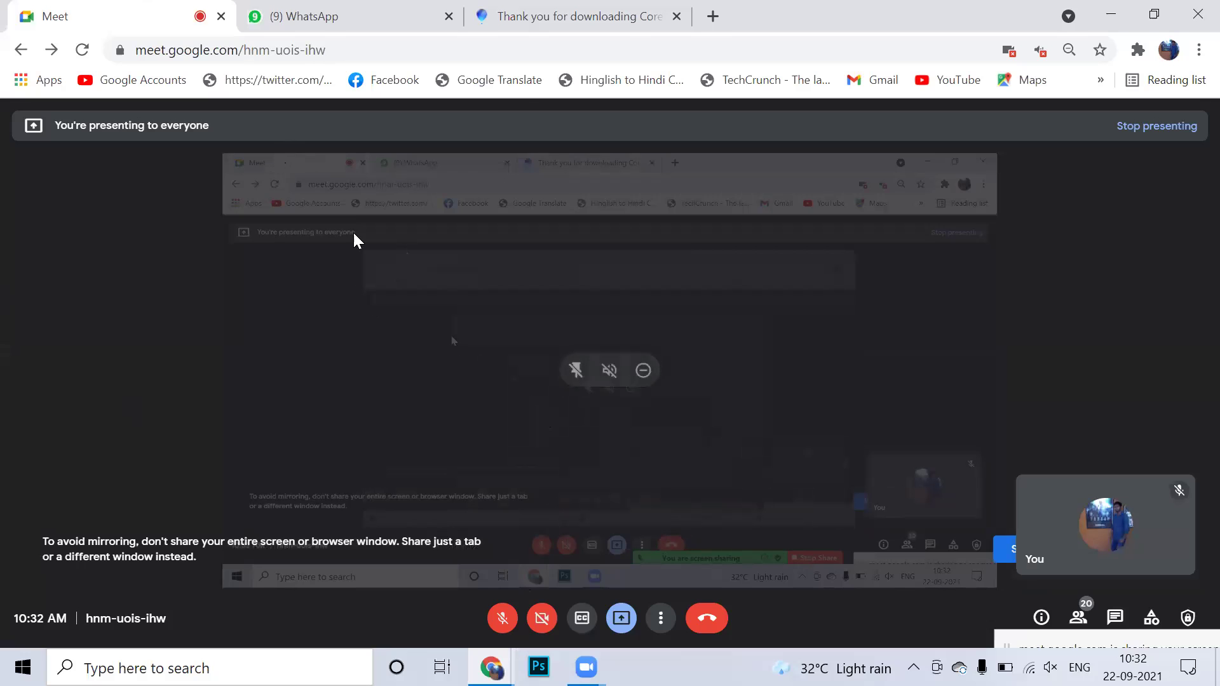
pyautogui.click(597, 14)
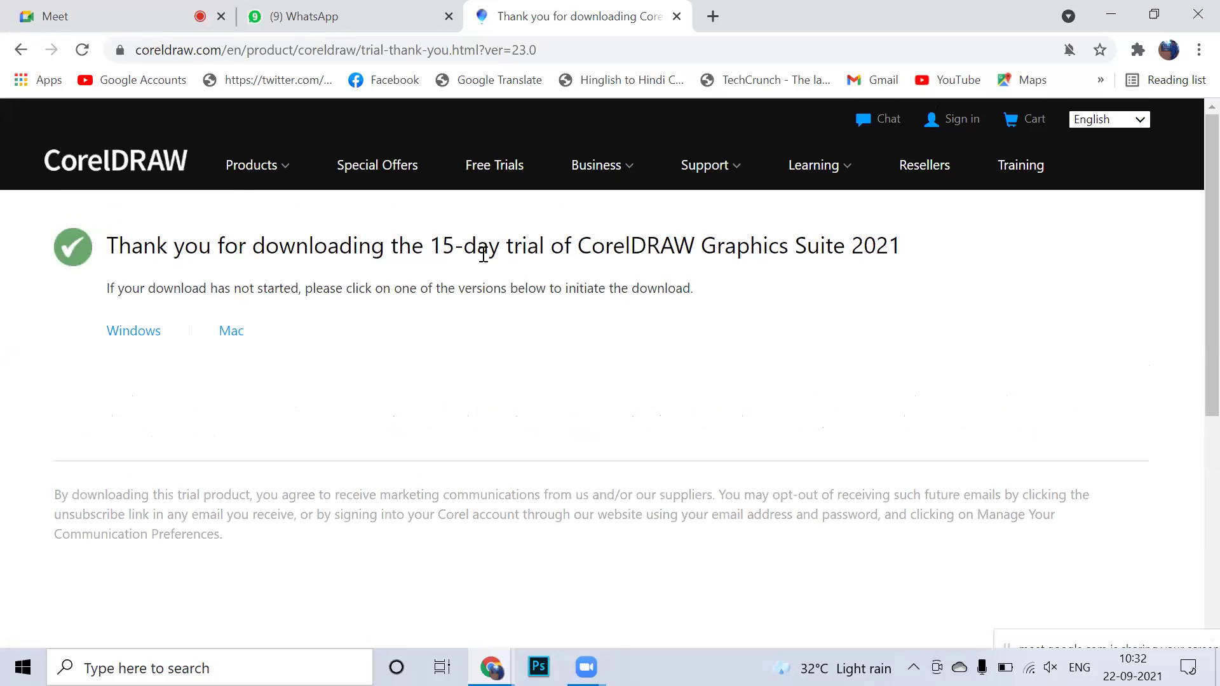
pyautogui.click(57, 15)
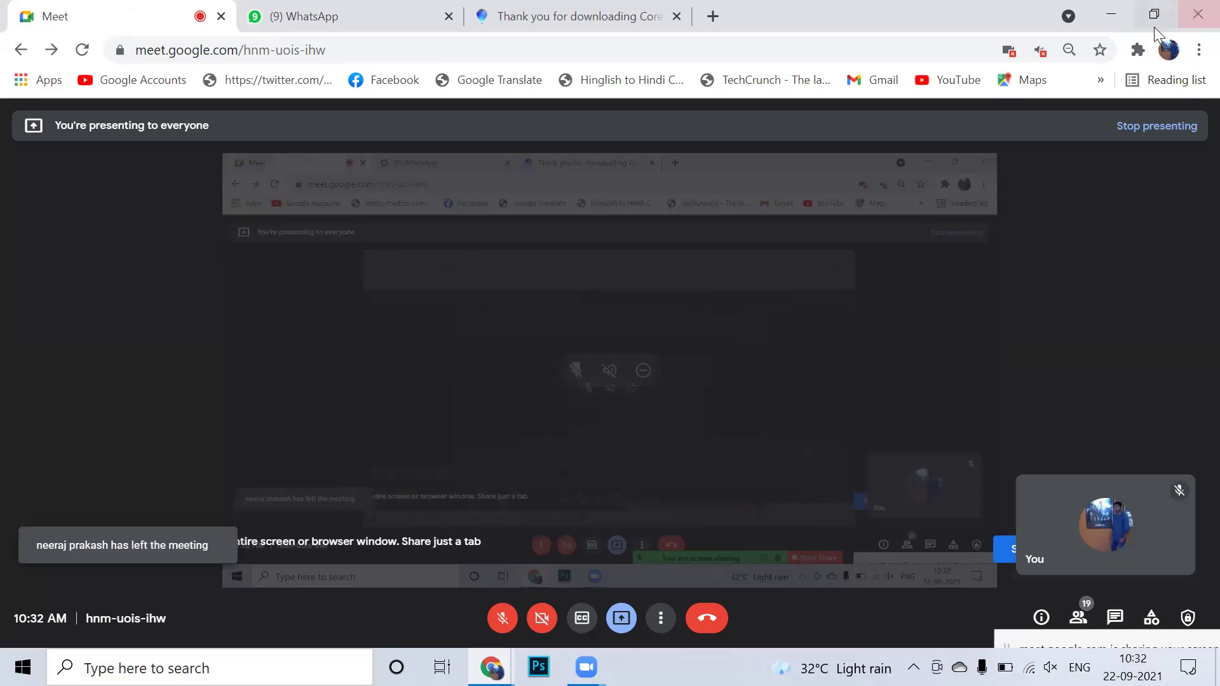
pyautogui.click(1194, 50)
pyautogui.click(1052, 178)
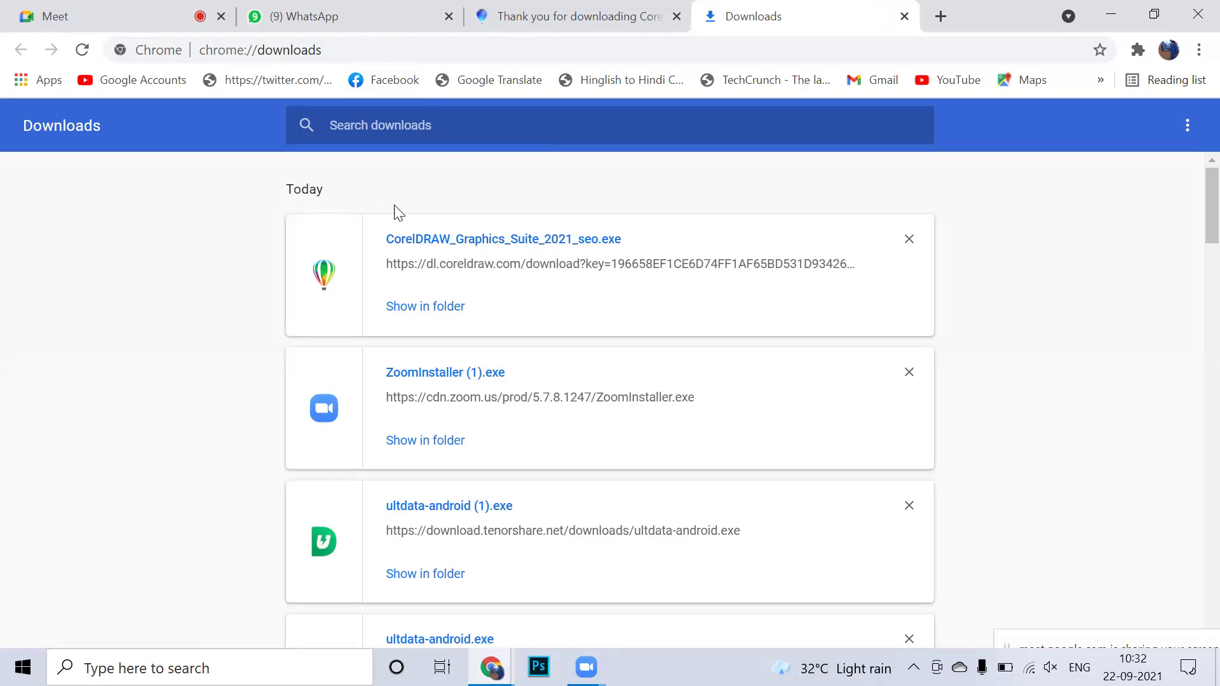
pyautogui.click(132, 19)
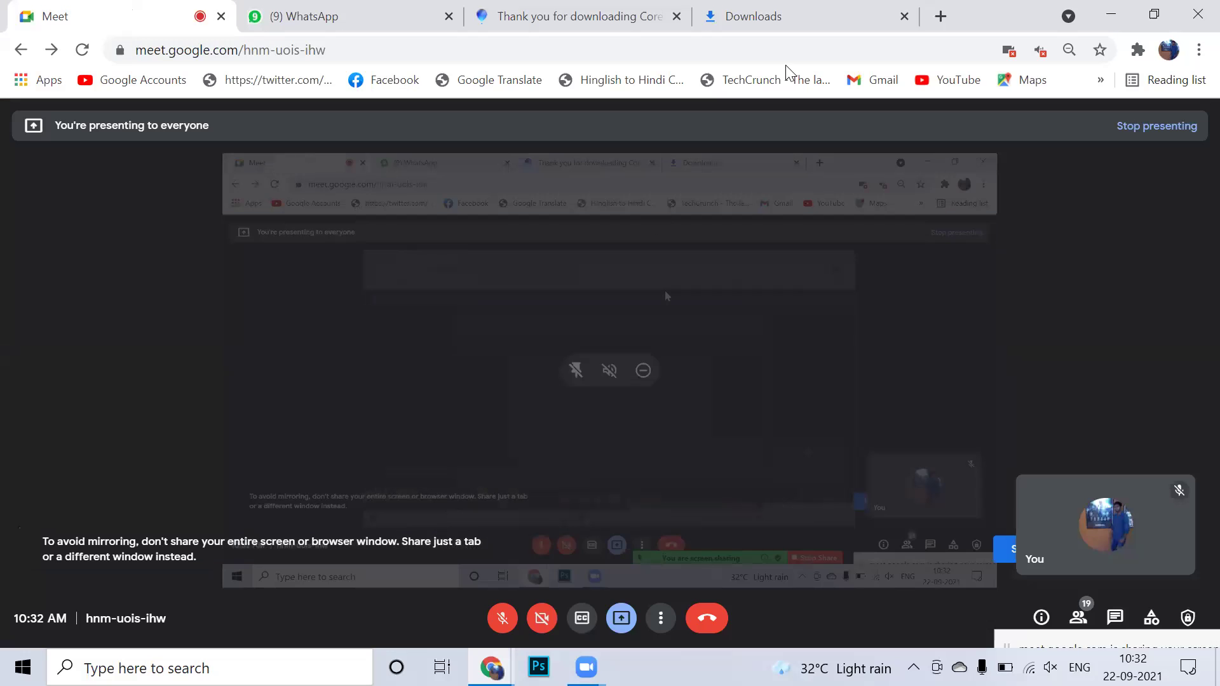
pyautogui.click(740, 14)
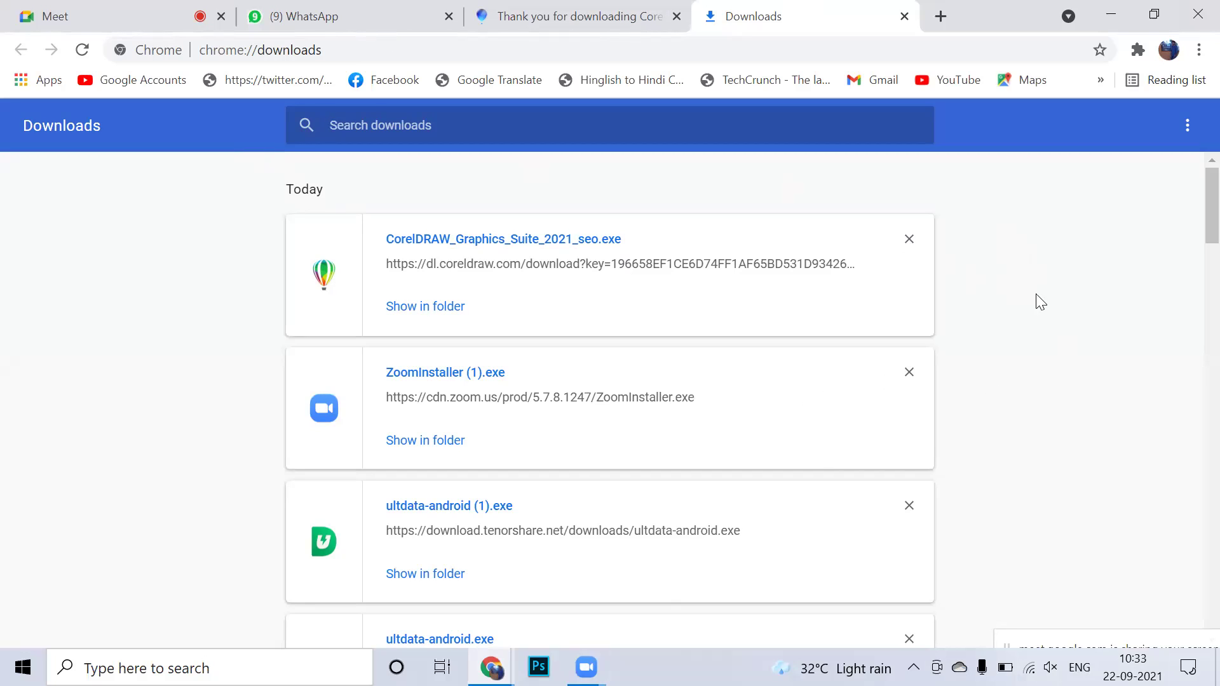
pyautogui.click(181, 7)
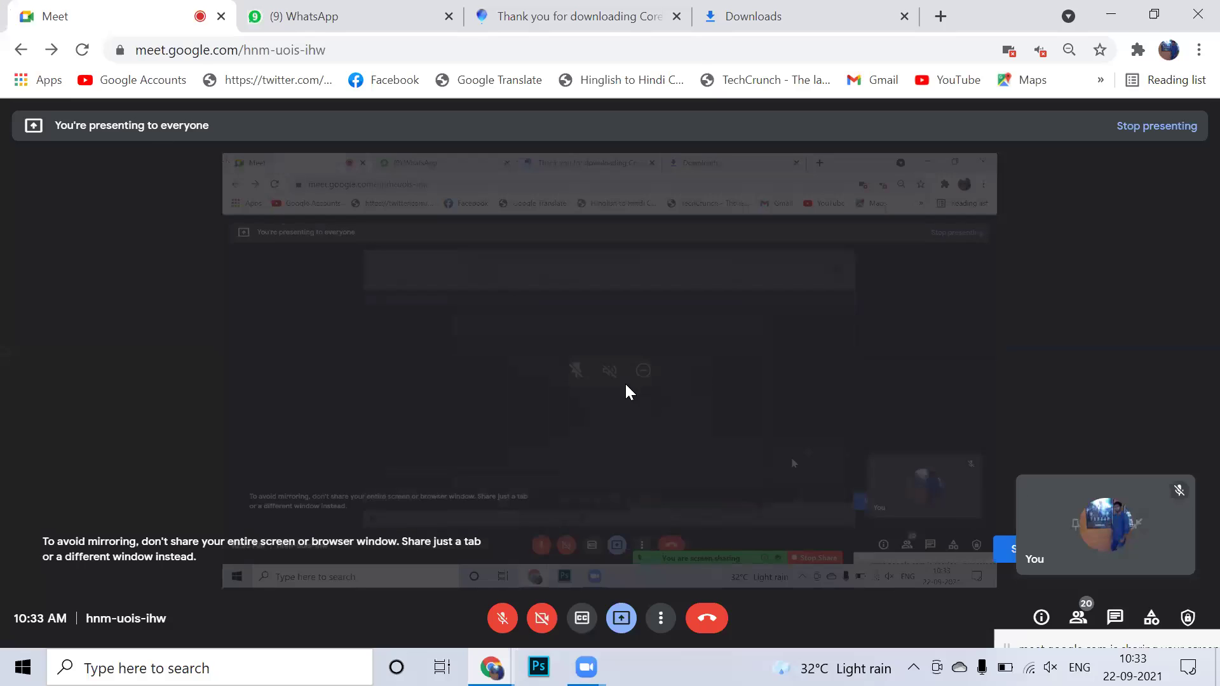
pyautogui.click(762, 14)
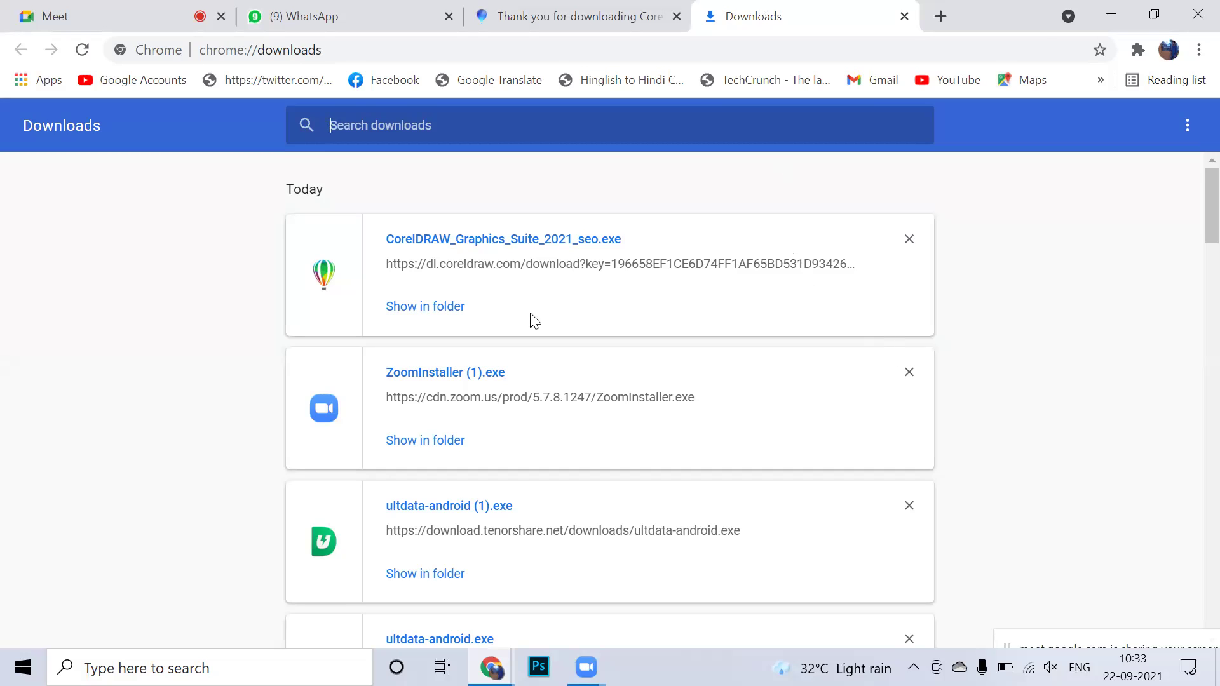
pyautogui.click(104, 9)
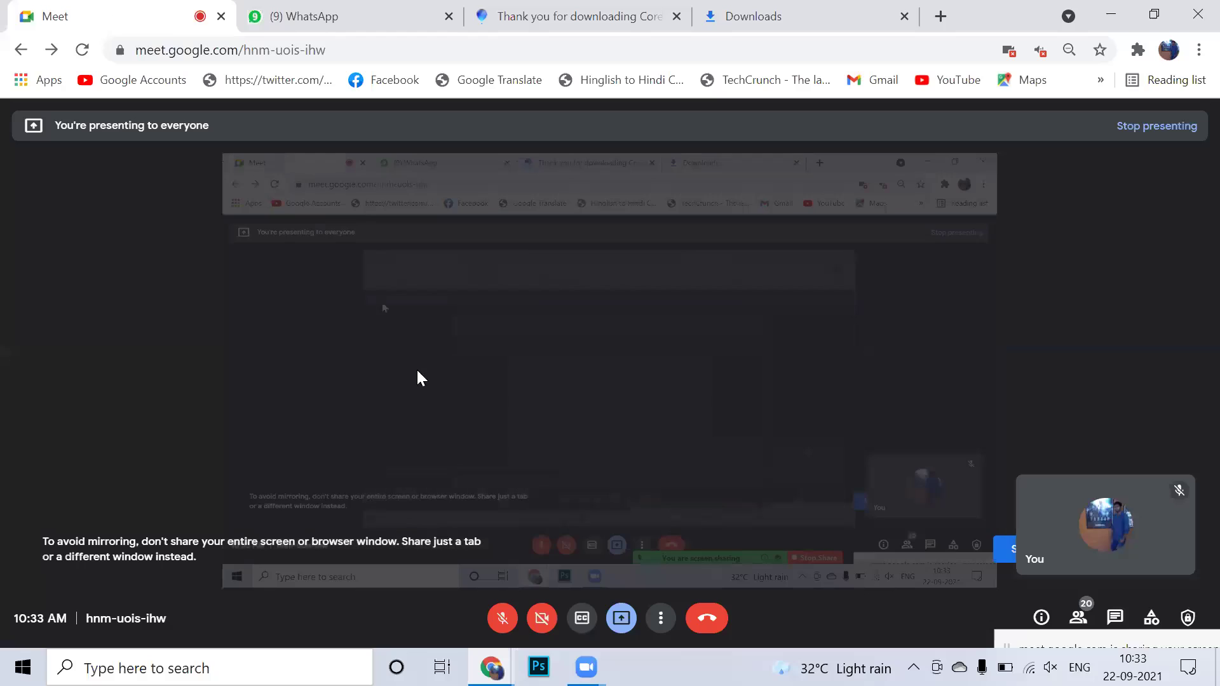
pyautogui.click(571, 14)
pyautogui.click(770, 18)
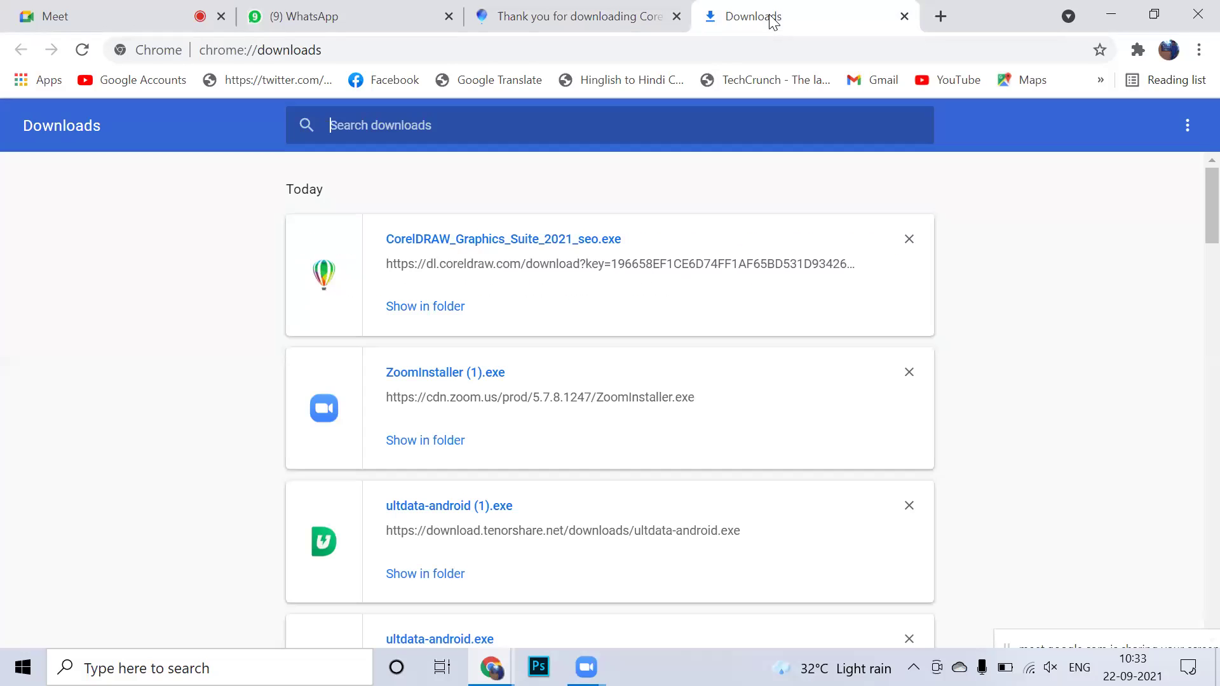
# Run the downloaded installer CorelDRAW_Graphics_Suite_2021_seo.exe
pyautogui.click(500, 244)
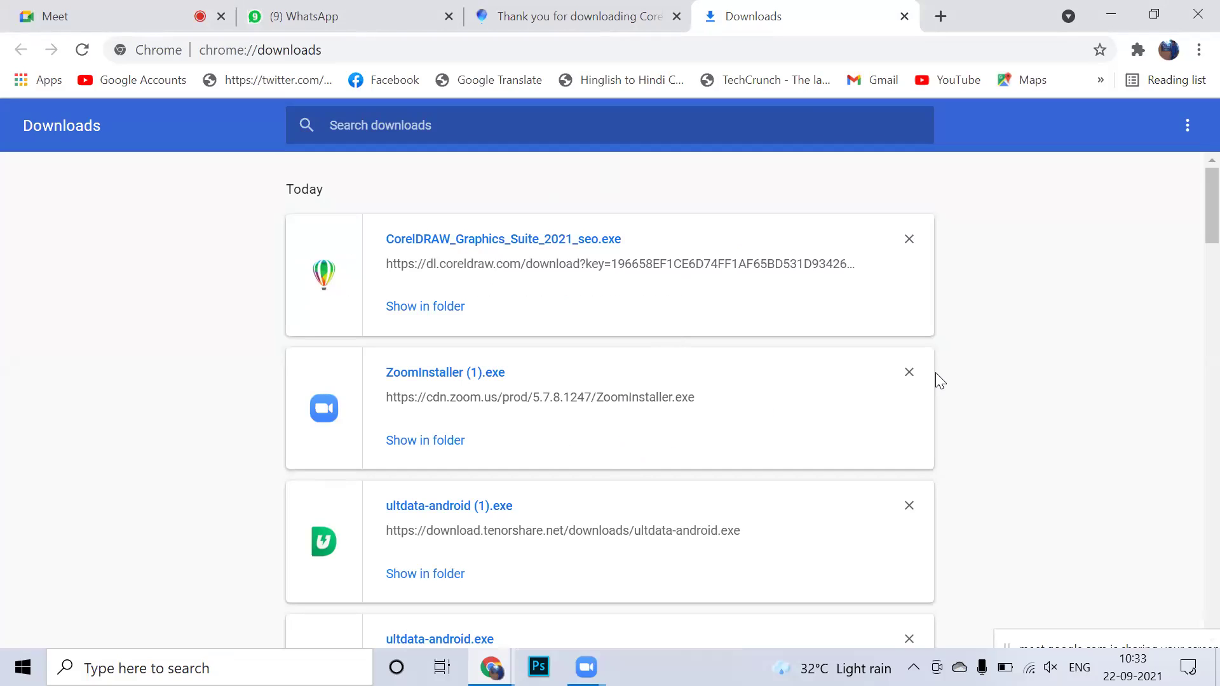
pyautogui.scroll(-1, 759, 591)
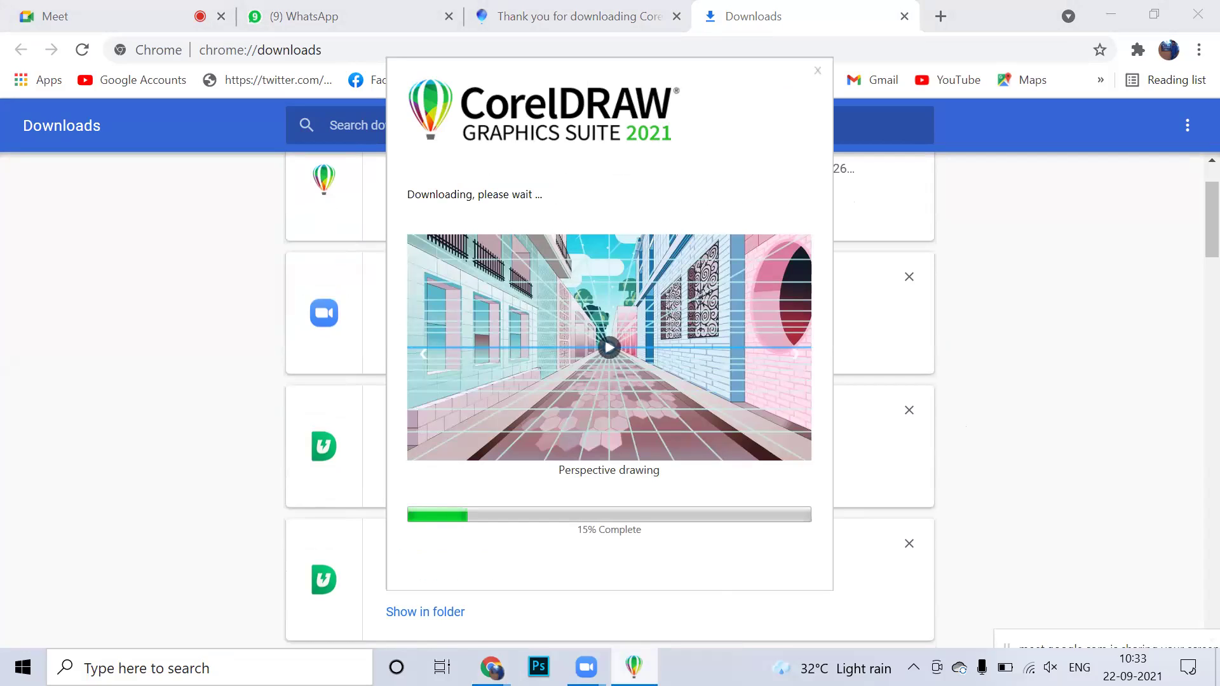
pyautogui.moveTo(585, 667)
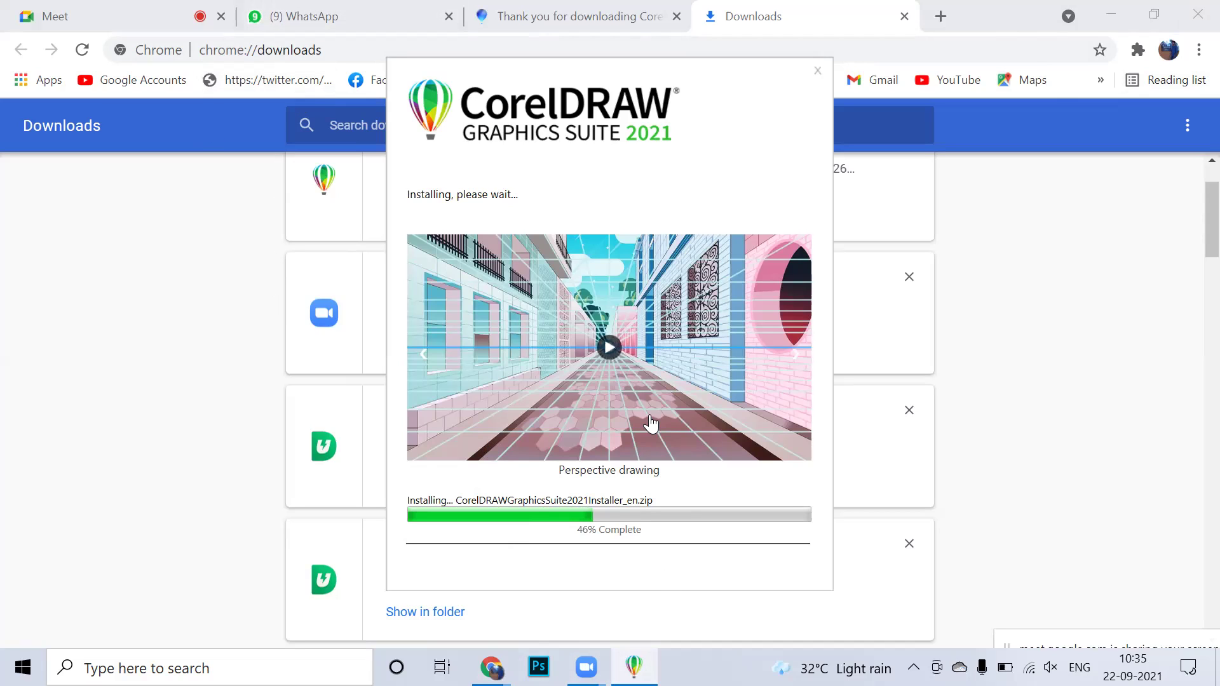
# Open the installer's Perspective drawing video in the browser, pause it and return to the CorelDRAW installer
pyautogui.click(659, 320)
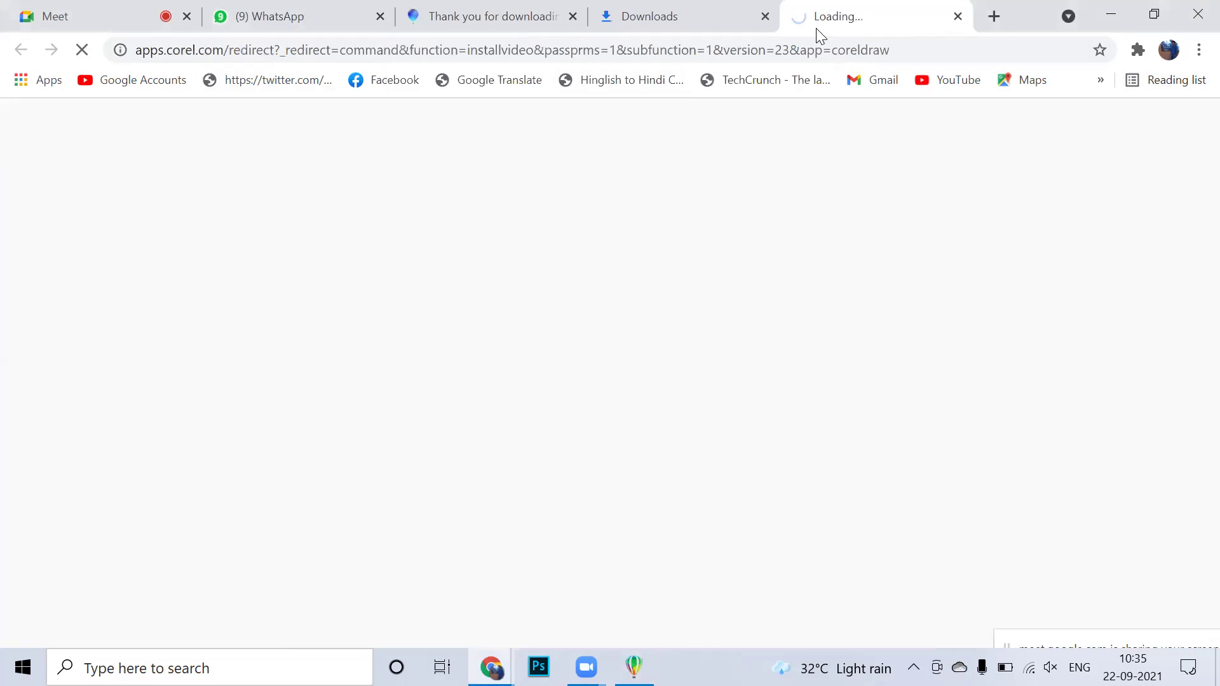
pyautogui.click(678, 8)
pyautogui.click(845, 14)
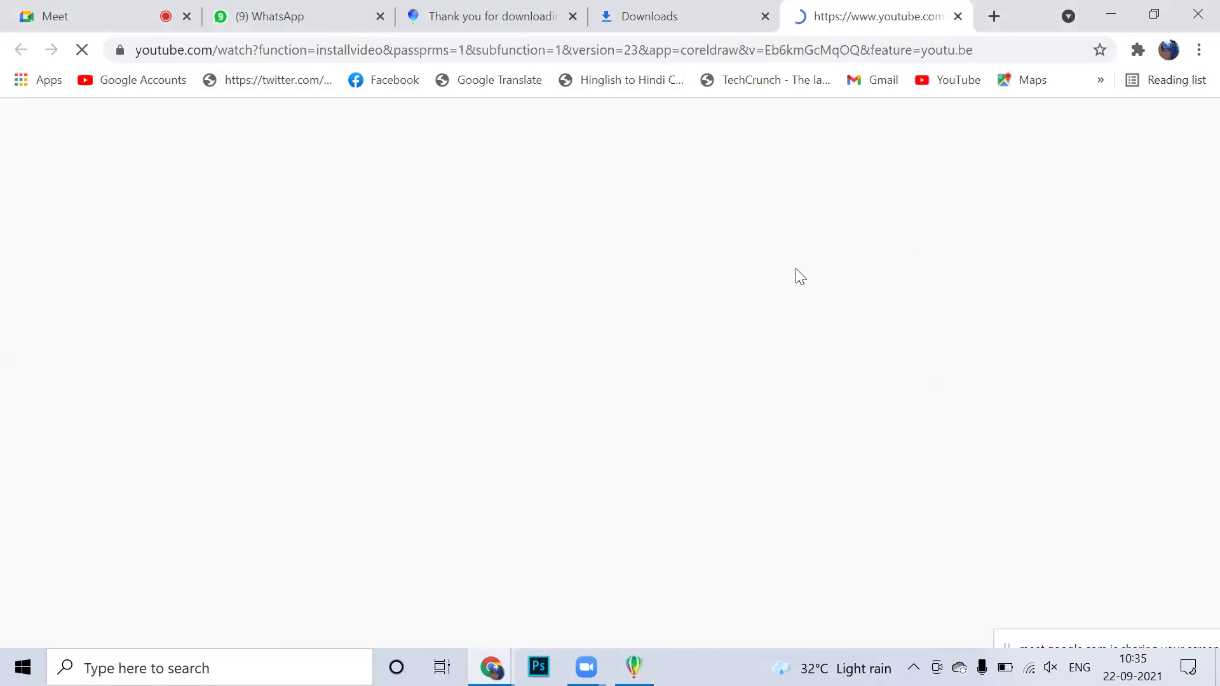
pyautogui.click(634, 667)
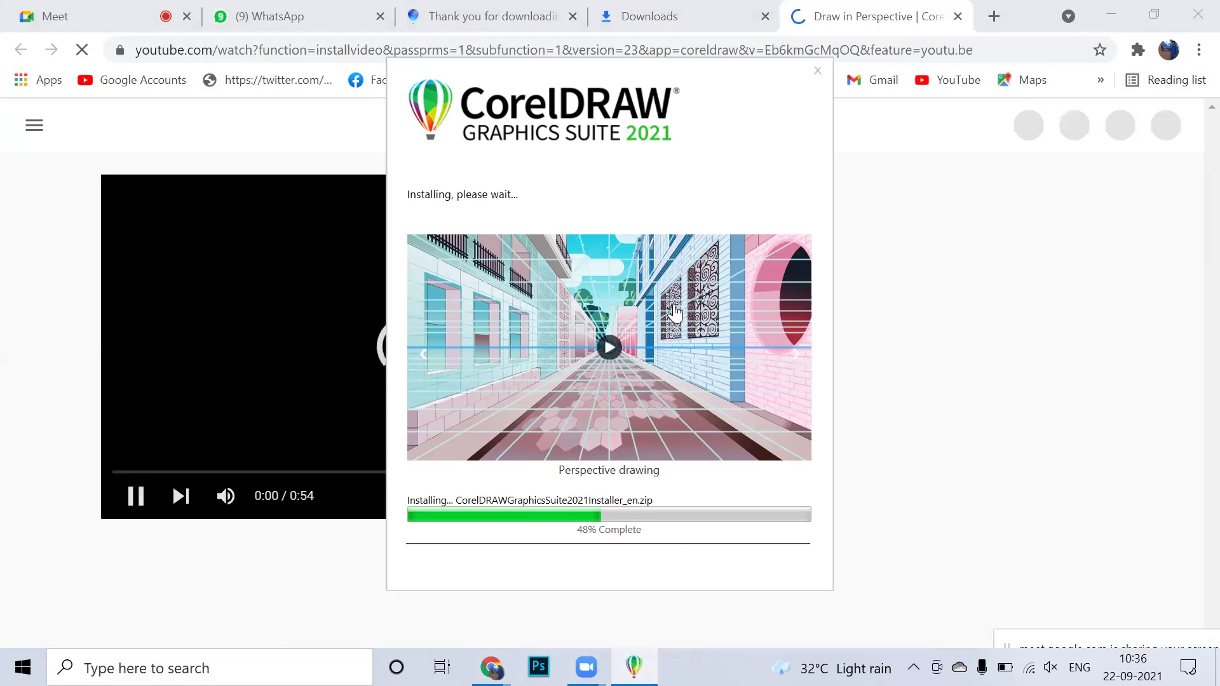
pyautogui.click(128, 496)
pyautogui.click(633, 666)
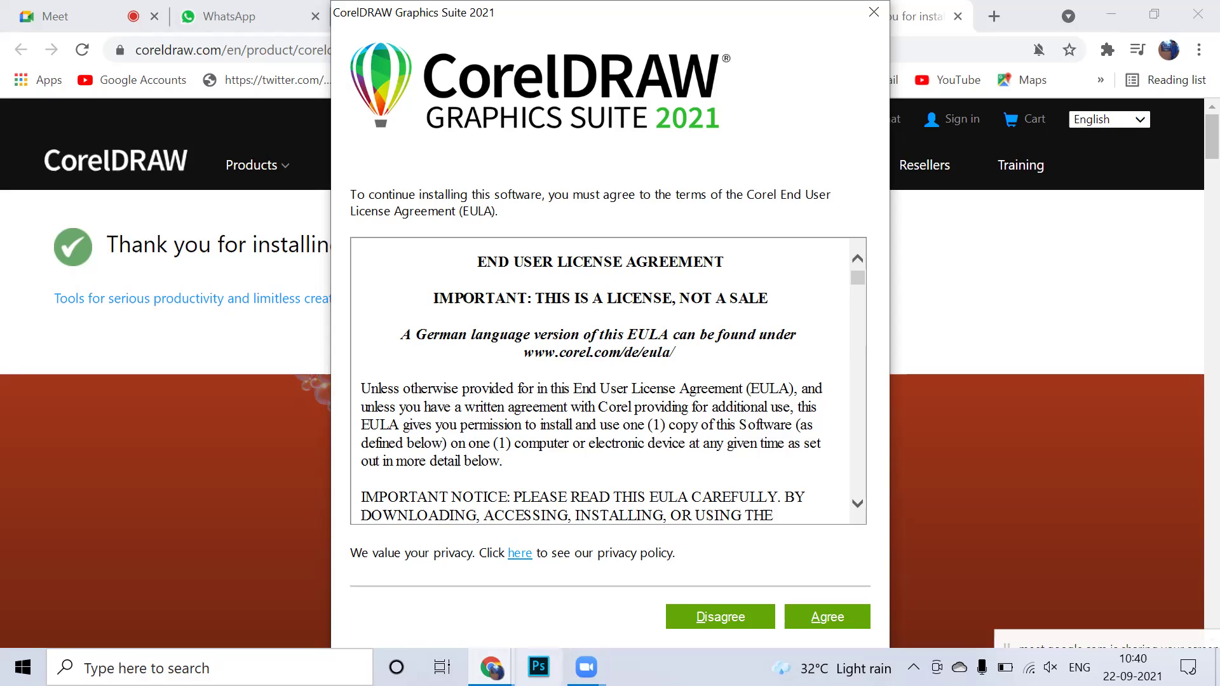
# Review the open windows and bring the browser's CorelDRAW installation thank-you page to the front
pyautogui.click(586, 667)
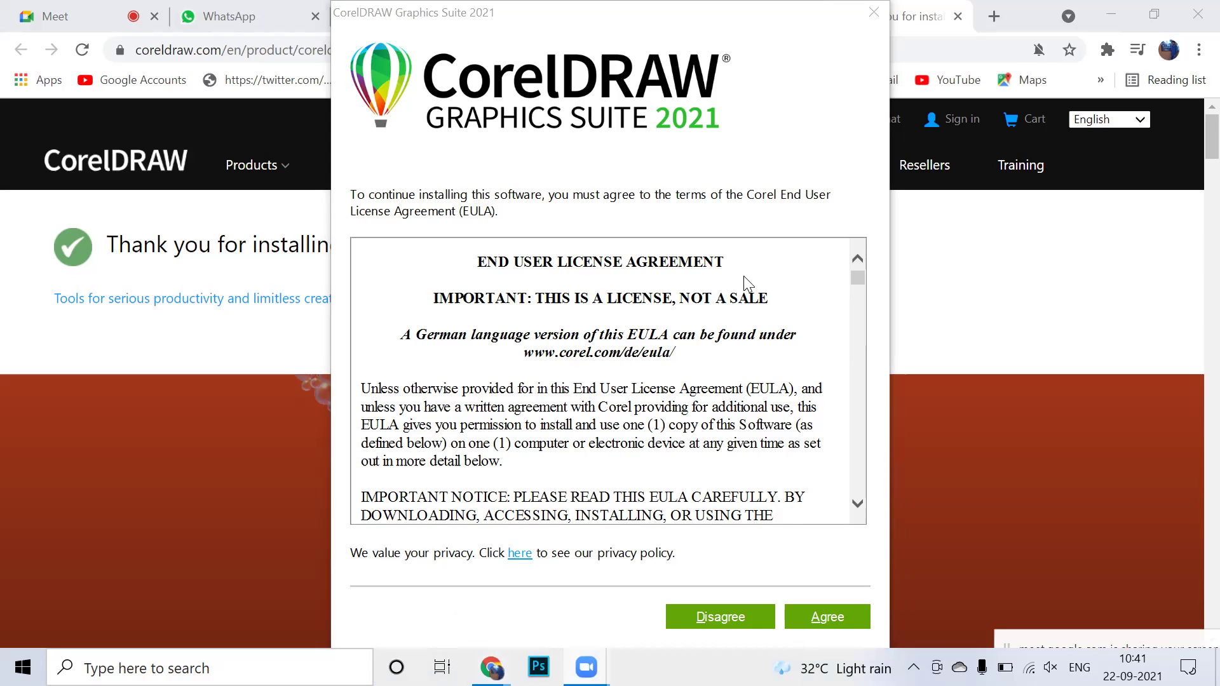
pyautogui.press('super+Tab')
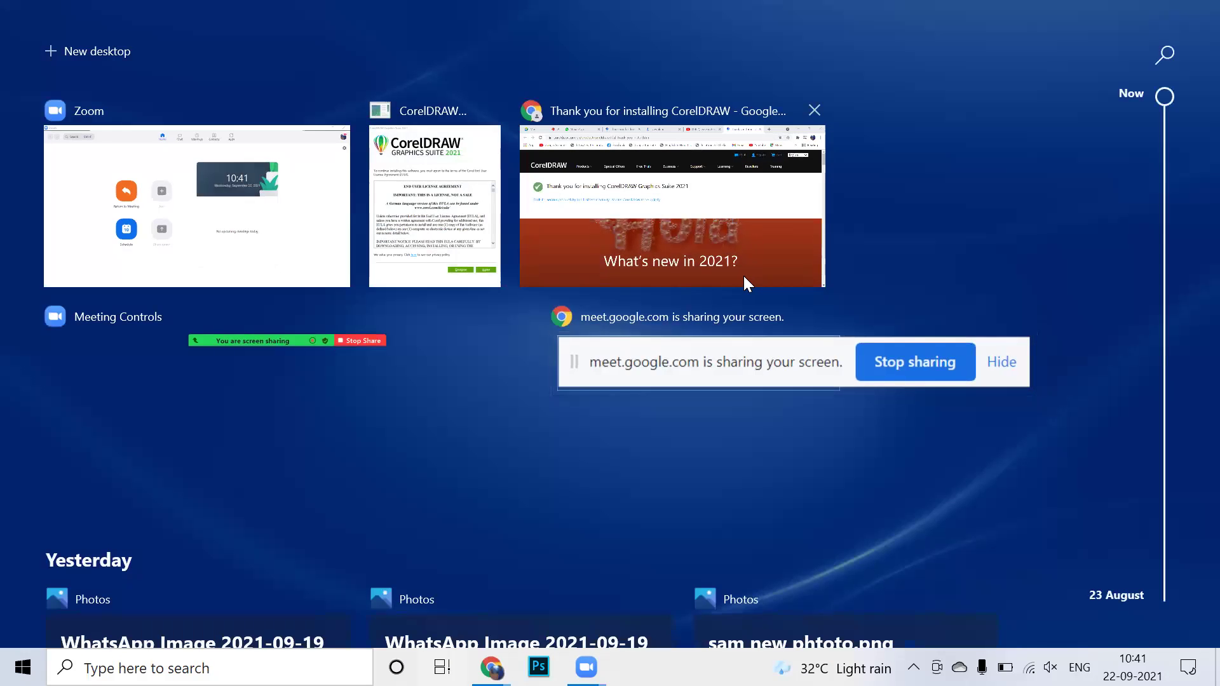
pyautogui.click(633, 192)
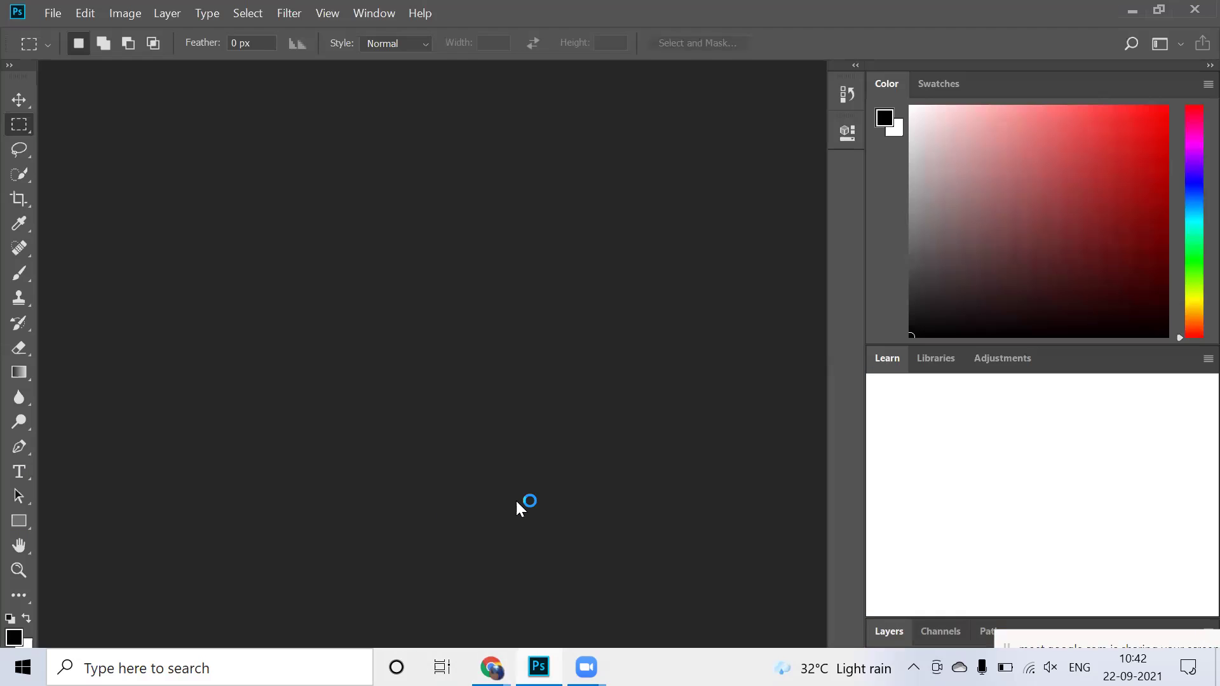
# Open the New Document settings in Photoshop
pyautogui.click(63, 13)
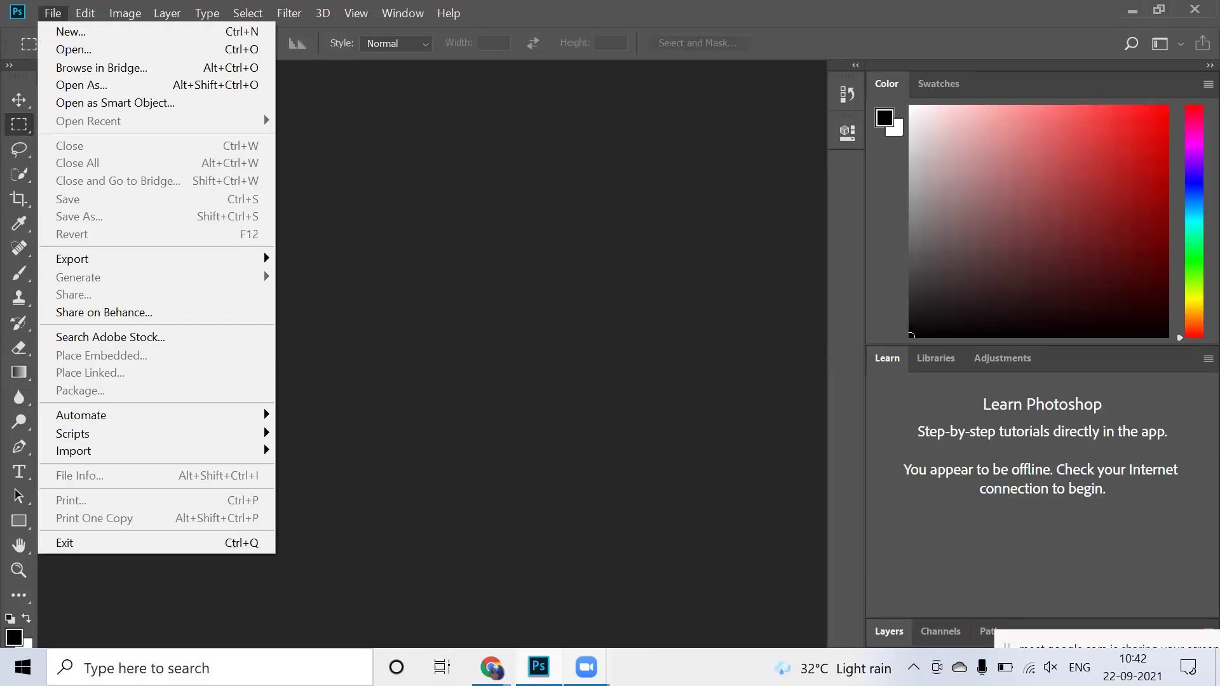
pyautogui.press('Escape')
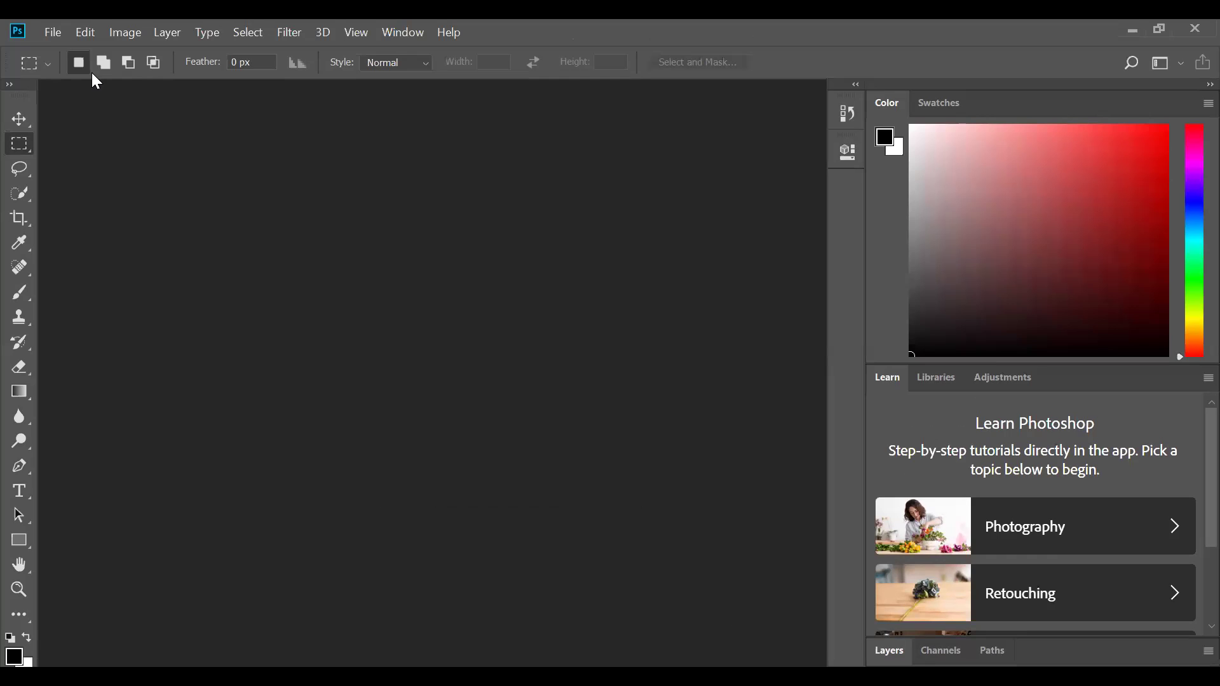
pyautogui.hotkey('alt', 'f')
pyautogui.click(145, 51)
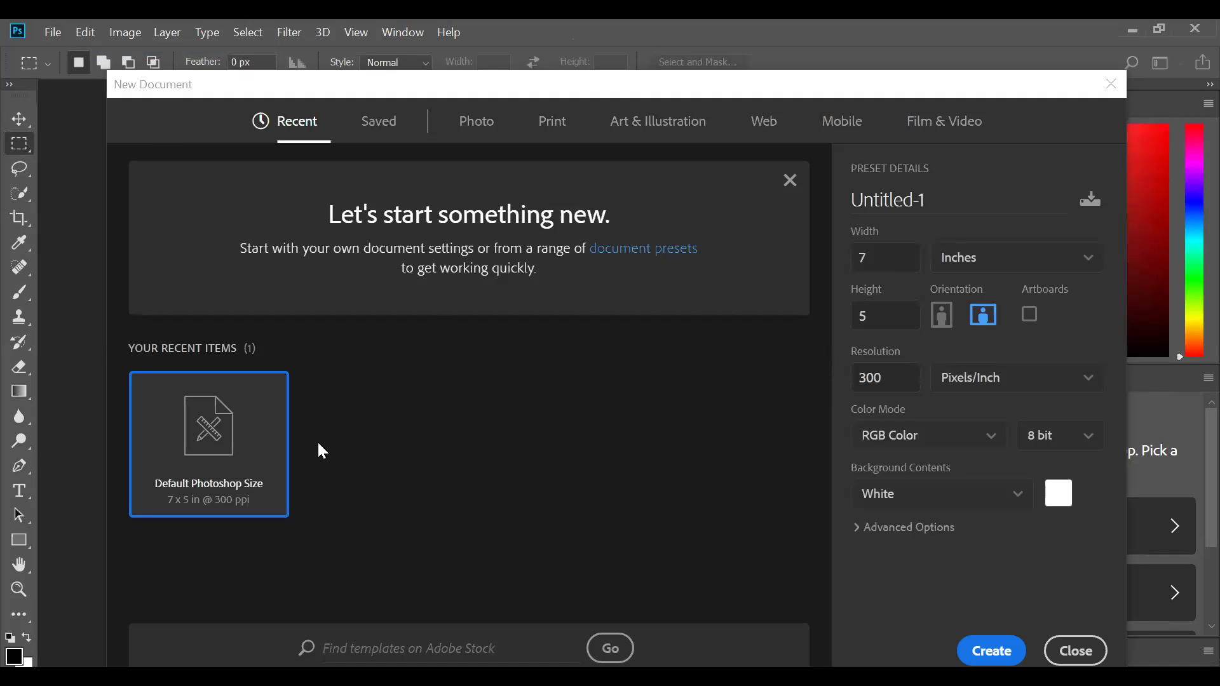
# Examine the new document's width, height, measurement unit, resolution and colour mode options
pyautogui.doubleClick(875, 384)
pyautogui.doubleClick(870, 257)
pyautogui.click(1017, 266)
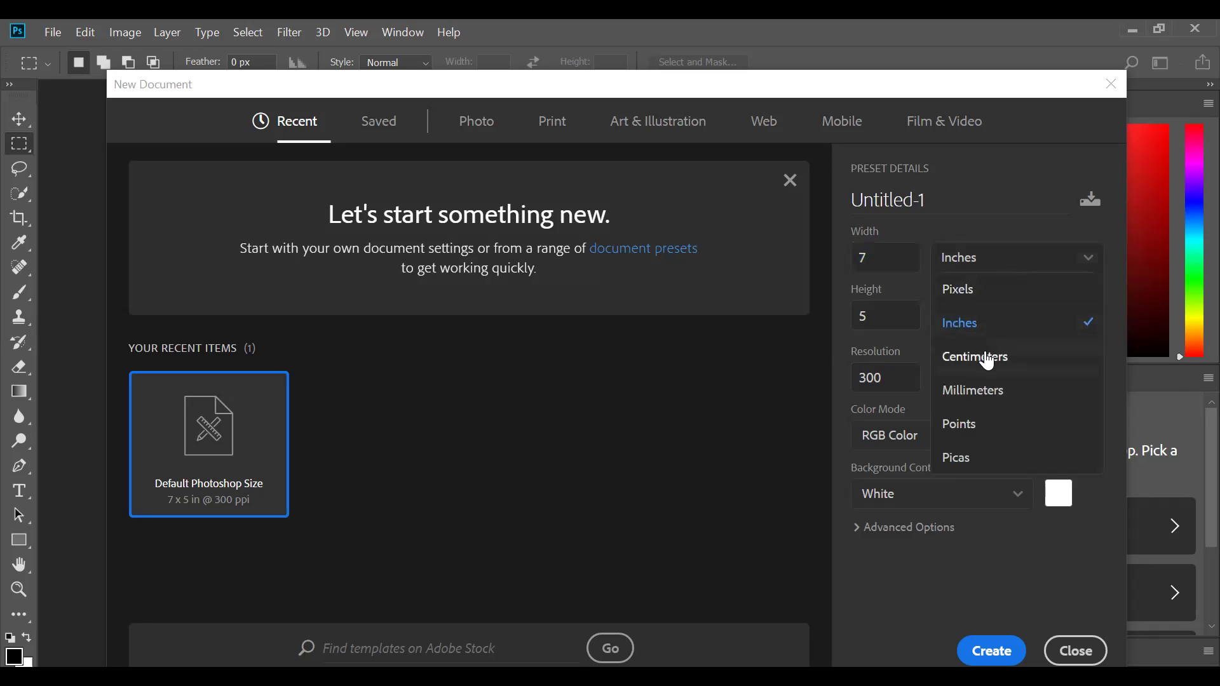
pyautogui.doubleClick(892, 318)
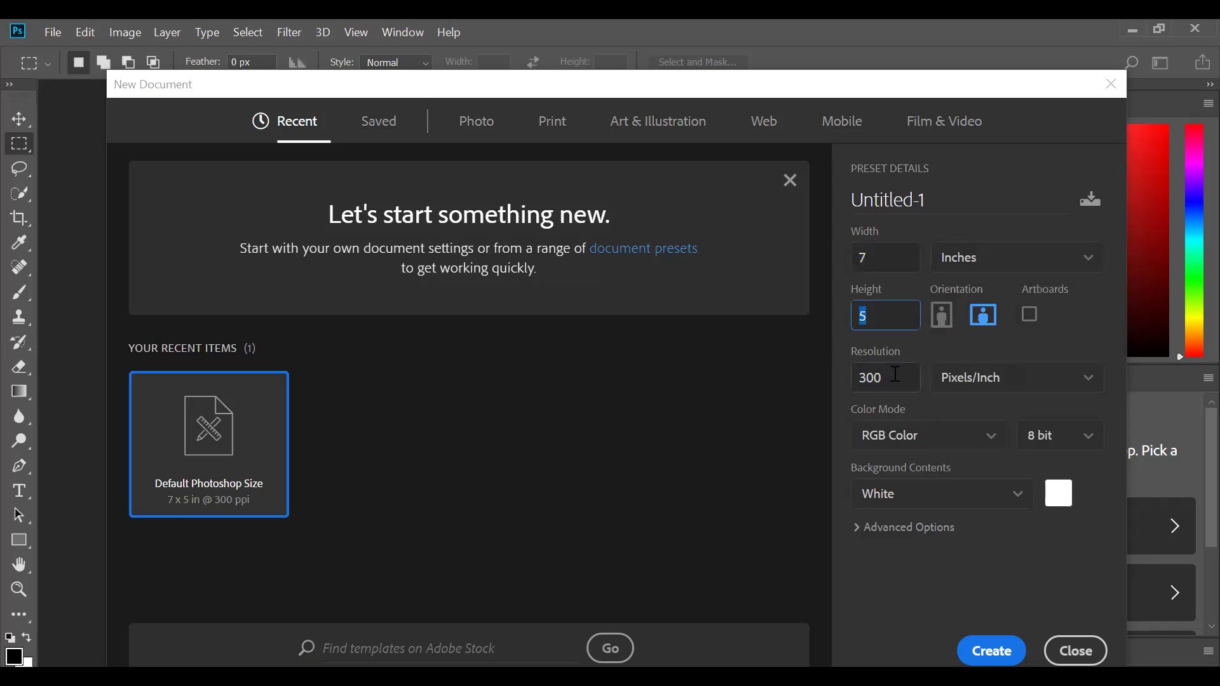
pyautogui.doubleClick(859, 375)
pyautogui.moveTo(879, 381); pyautogui.dragTo(847, 385)
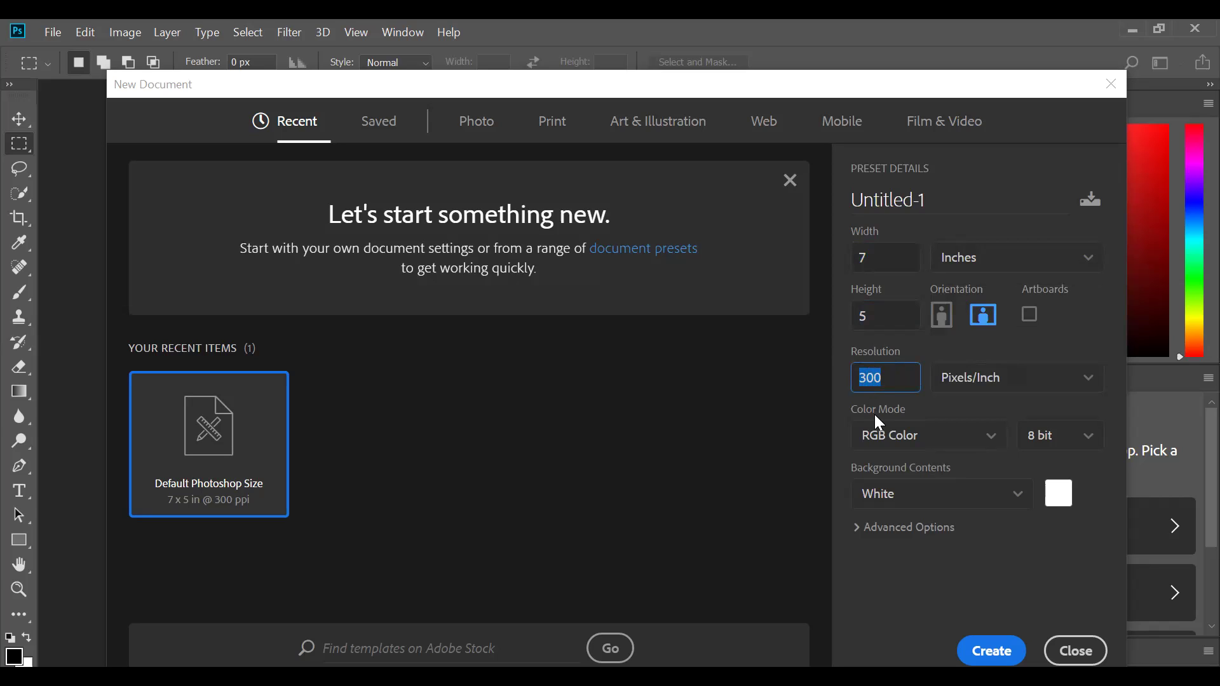
pyautogui.click(901, 379)
pyautogui.moveTo(889, 381); pyautogui.dragTo(857, 380)
pyautogui.click(914, 438)
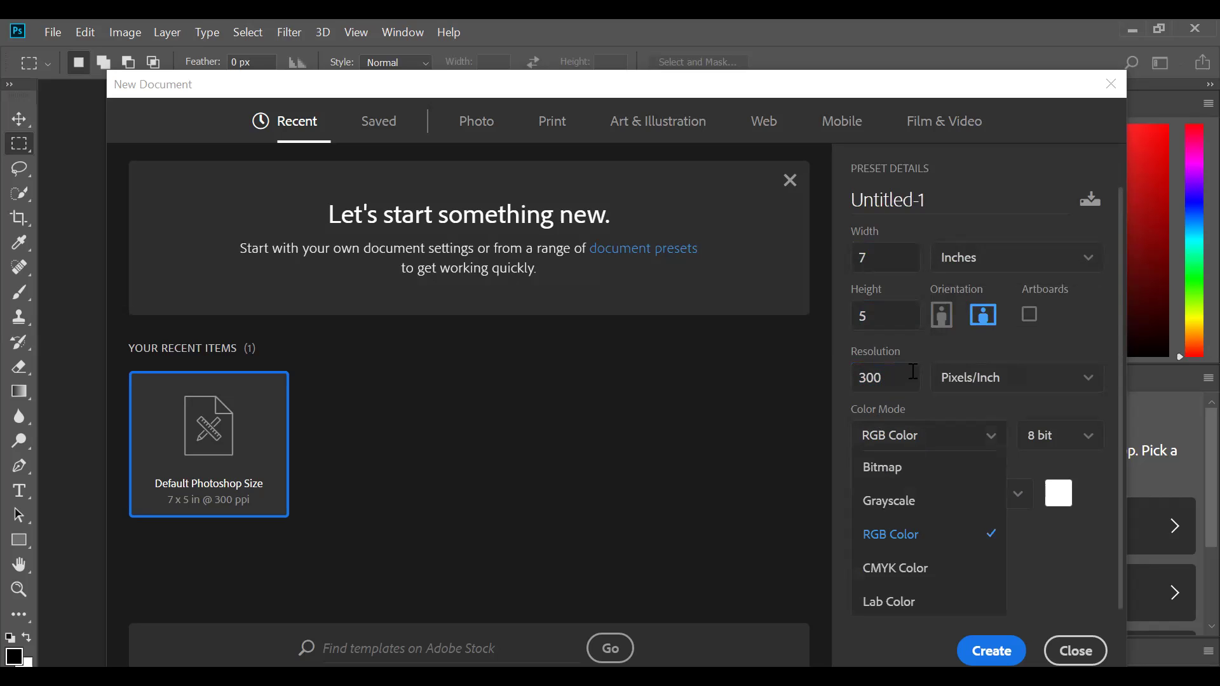
# Set the resolution to 72 pixels/inch and create the new document
pyautogui.click(892, 380)
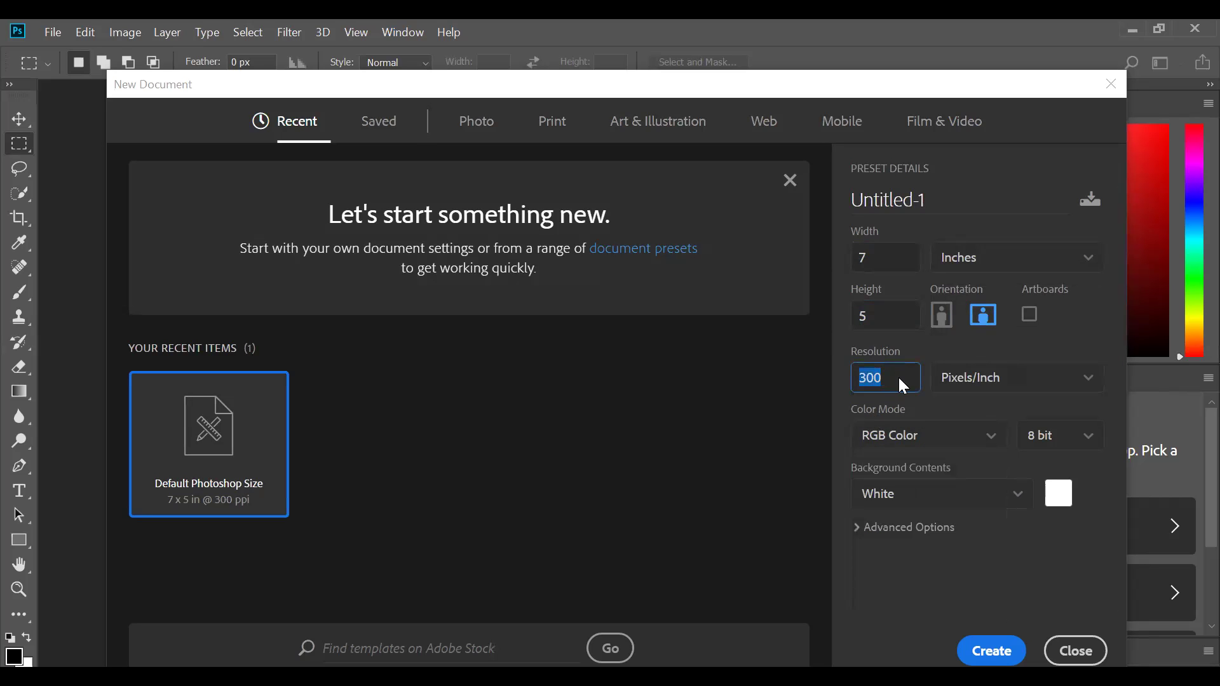
pyautogui.moveTo(900, 377); pyautogui.dragTo(862, 377)
pyautogui.click(875, 378)
pyautogui.moveTo(900, 382); pyautogui.dragTo(797, 385)
pyautogui.write('72')
pyautogui.click(994, 637)
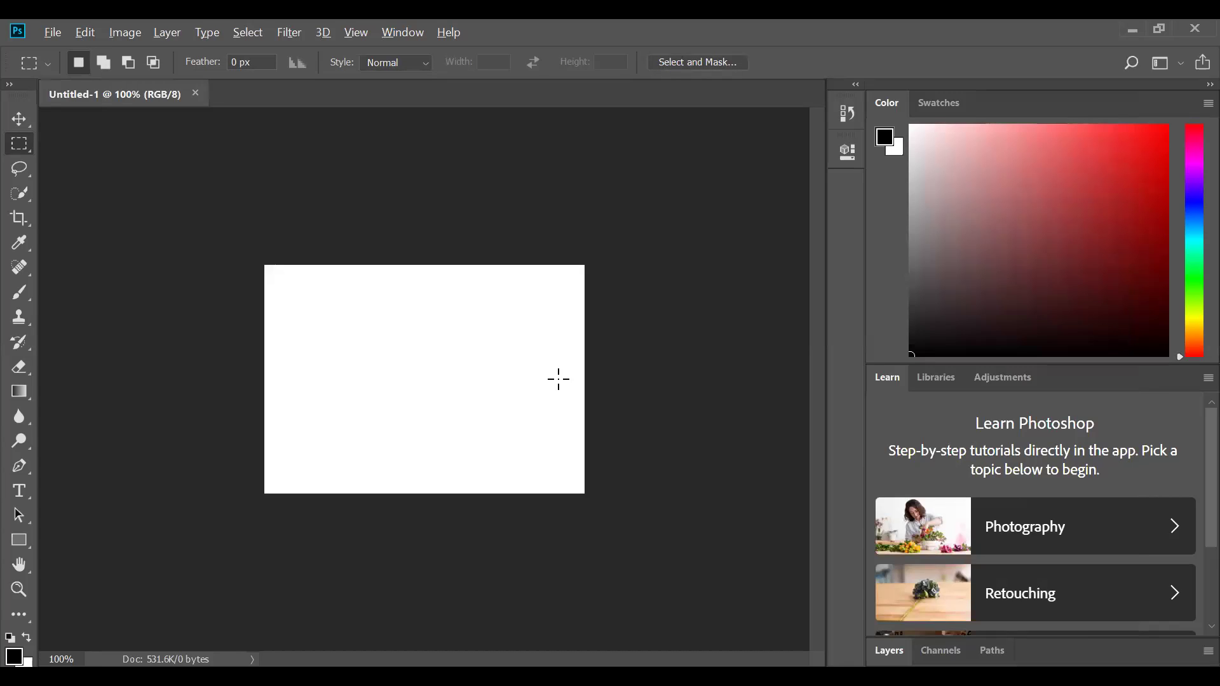
# Set the new document's image resolution to 200 pixels/inch, keeping the 7 × 5 inch size and automatic resampling
pyautogui.scroll(2, 554, 383)
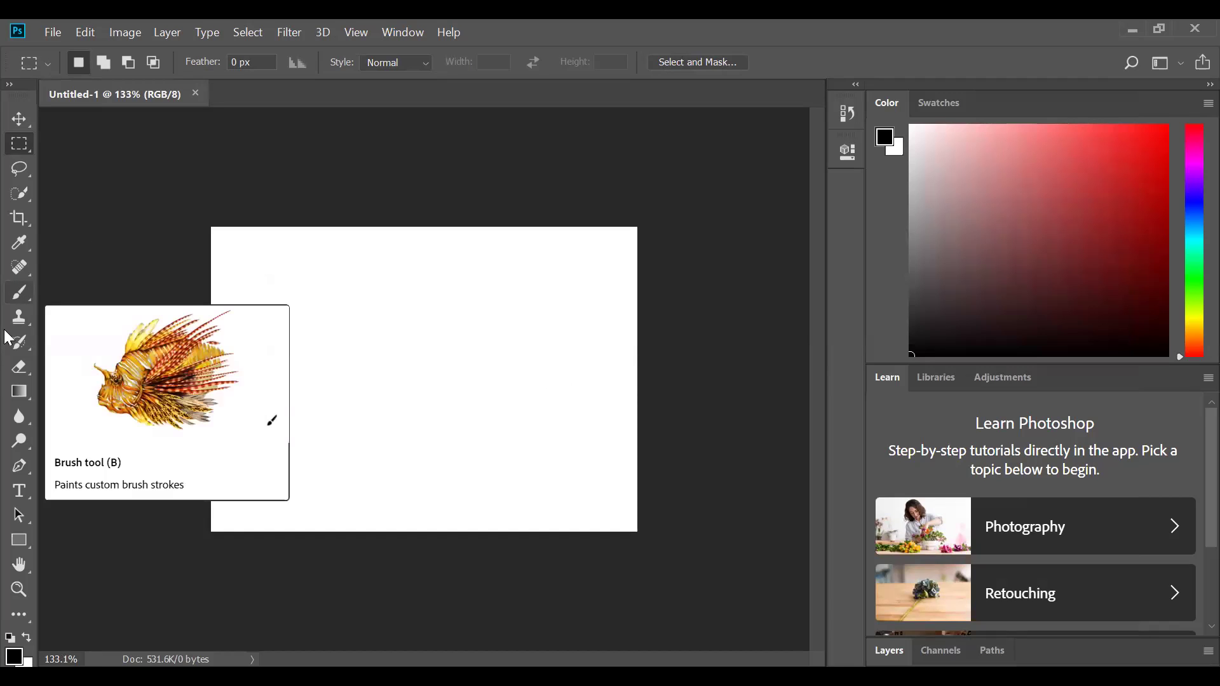
pyautogui.hotkey('ctrl', 'alt', 'i')
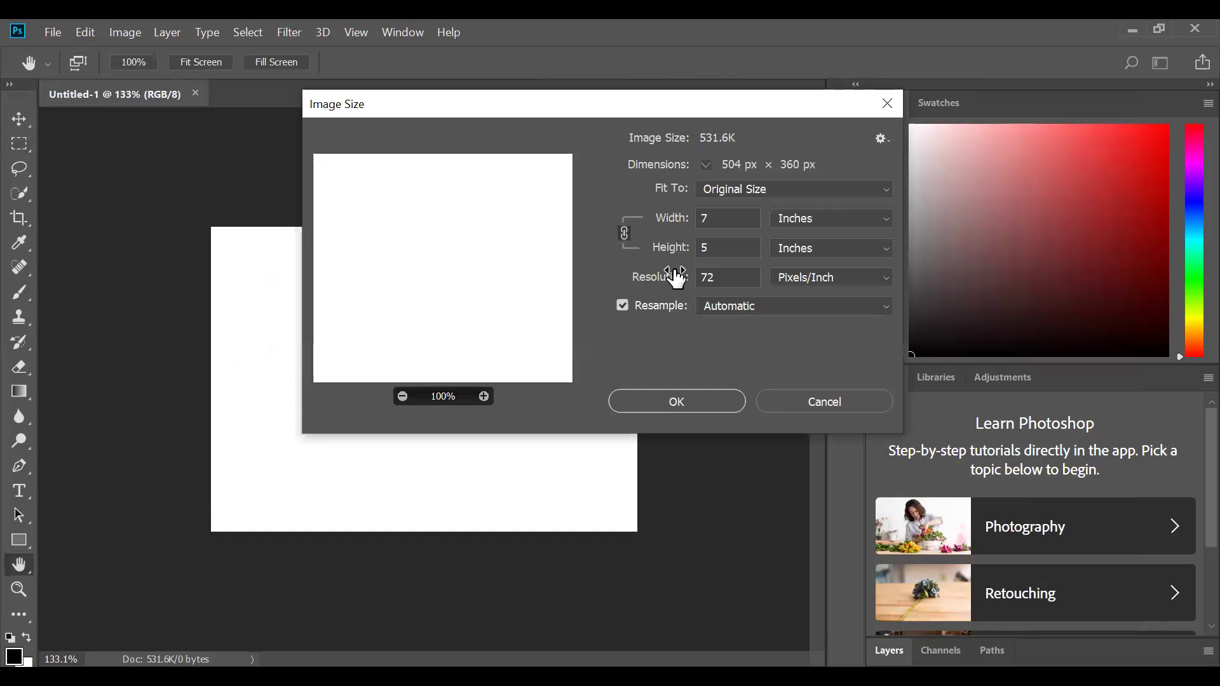
pyautogui.press('Tab')
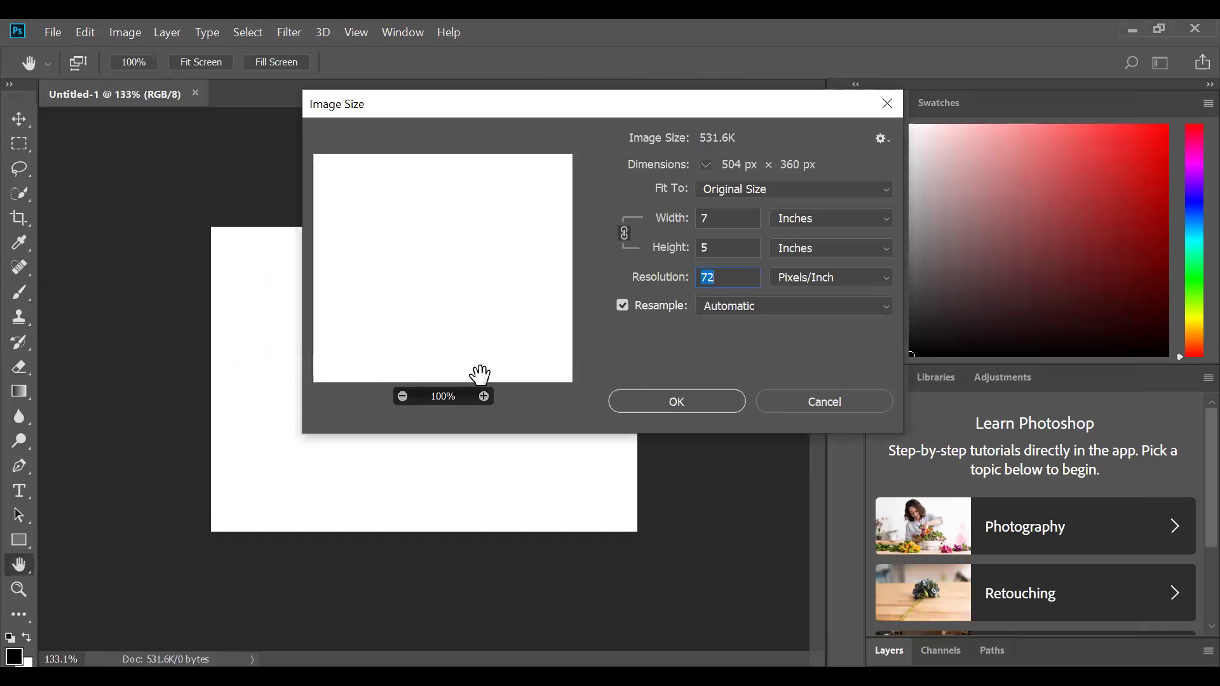
pyautogui.write('200')
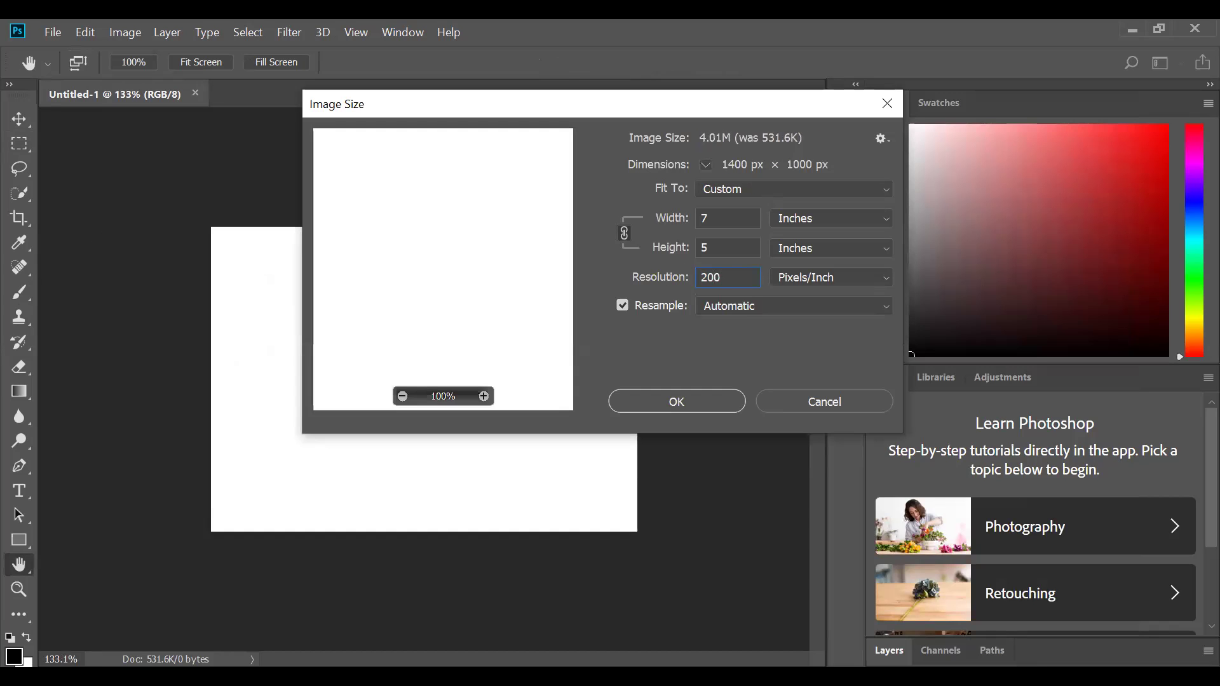
pyautogui.click(658, 406)
pyautogui.hotkey('ctrl', '0')
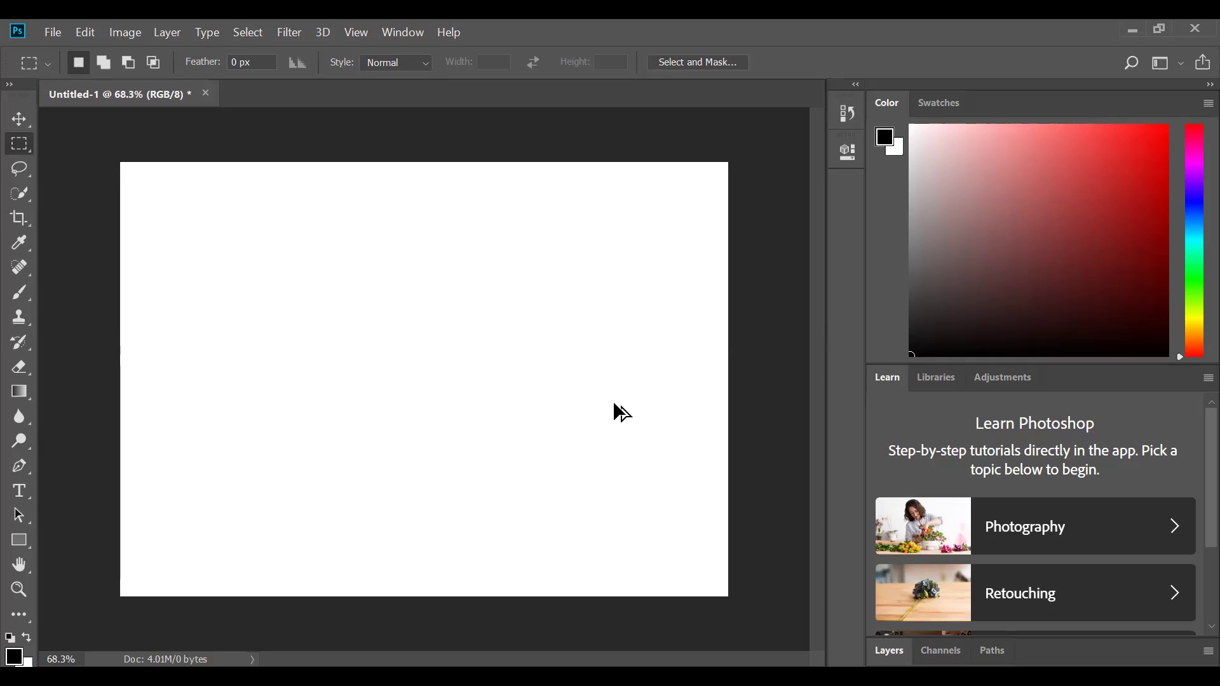
# Change the document's image resolution to 300 pixels/inch with automatic resampling
pyautogui.hotkey('ctrl', 'alt', 'i')
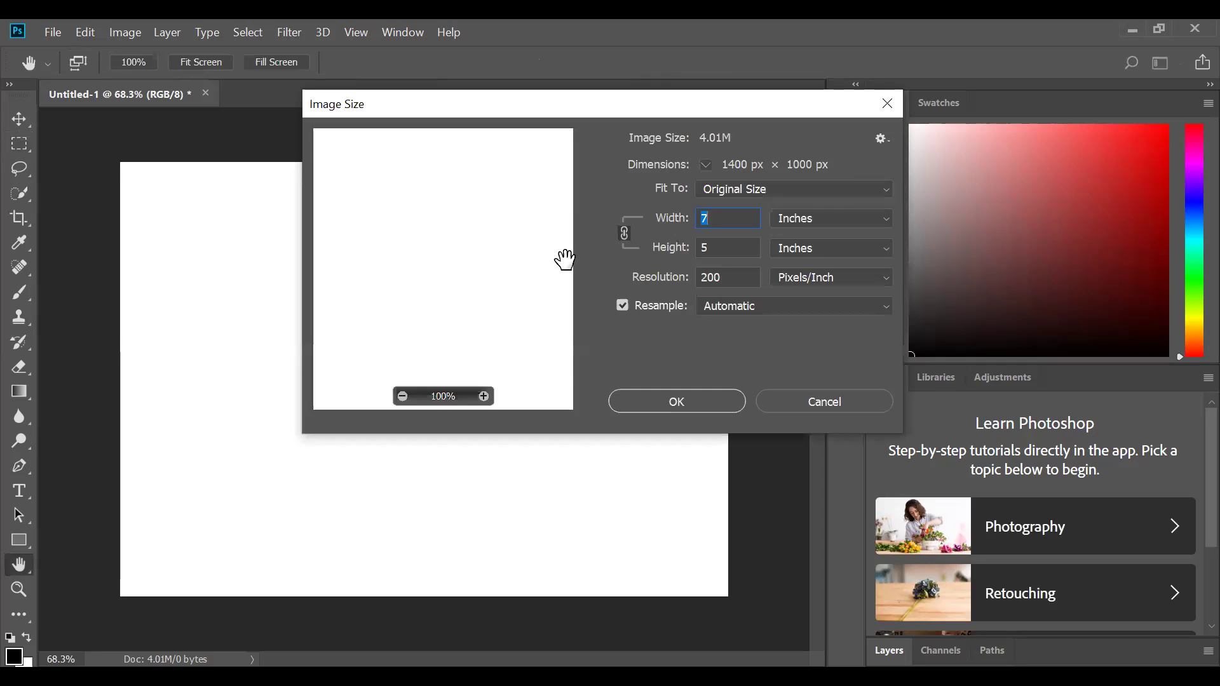
pyautogui.press('Tab')
pyautogui.press('Tab')
pyautogui.write('3')
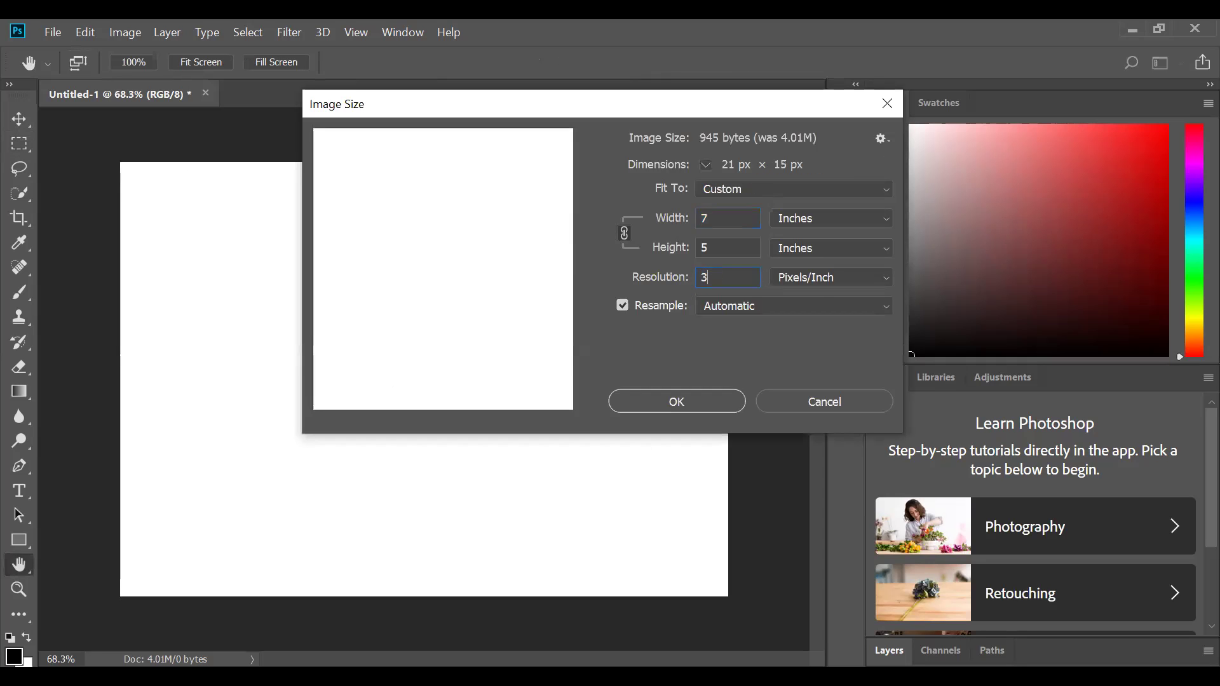
pyautogui.write('00')
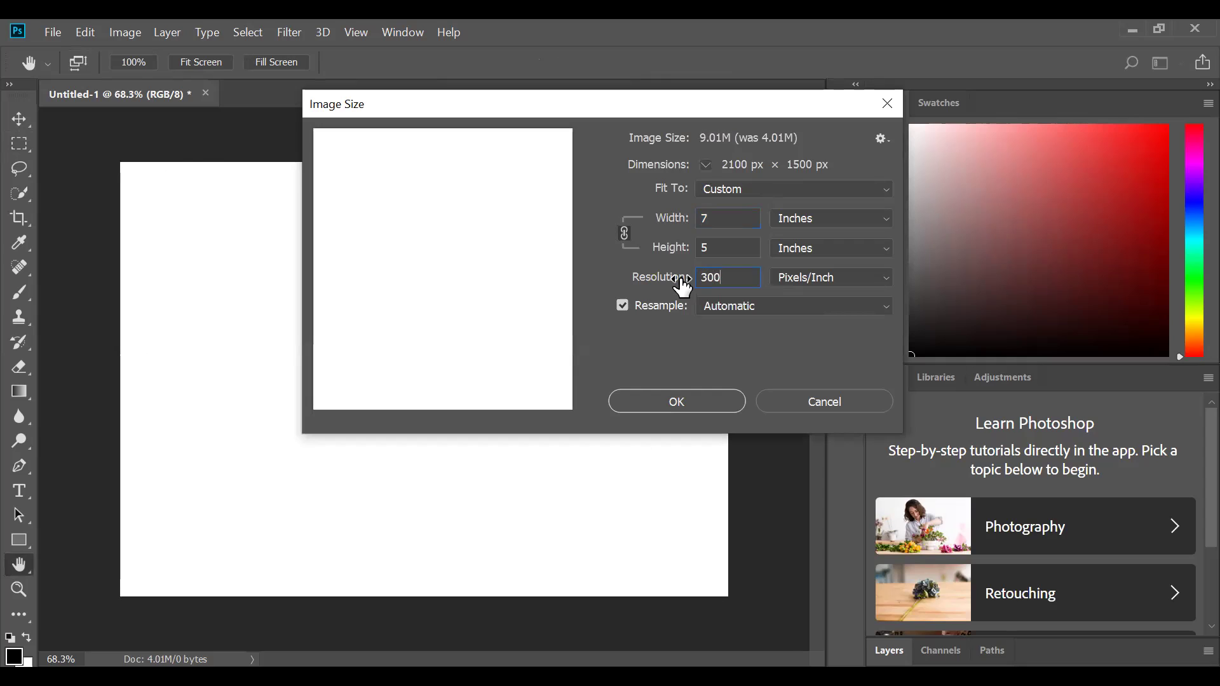
pyautogui.click(697, 400)
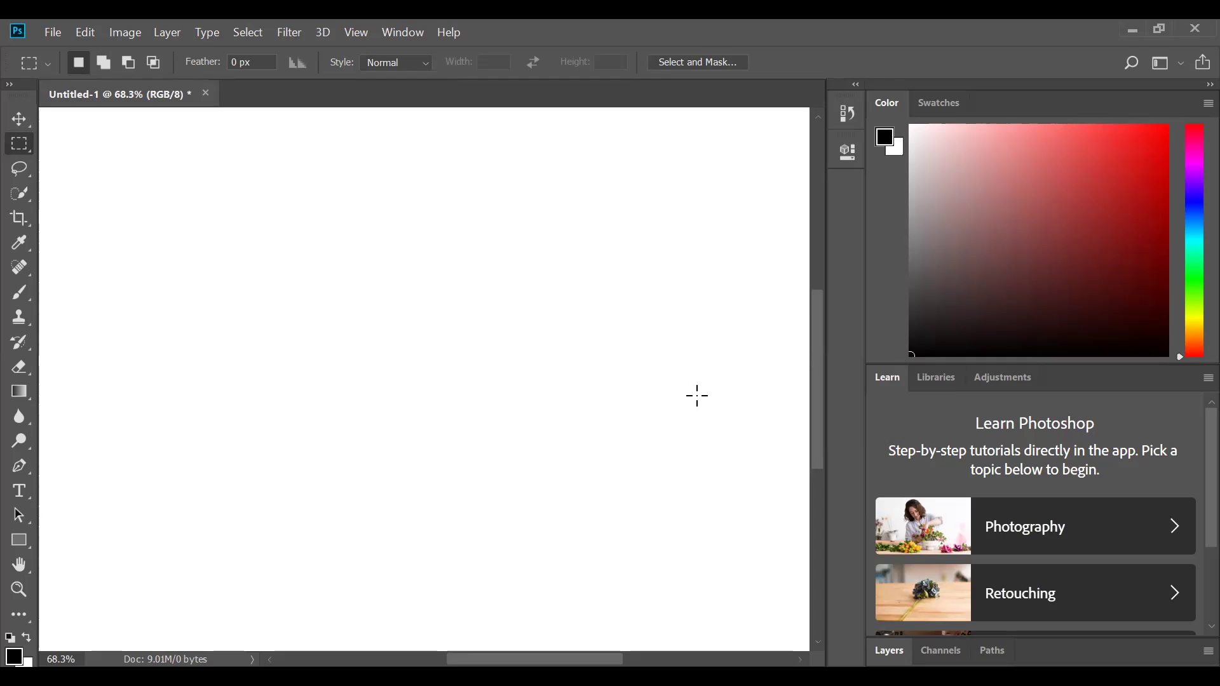
pyautogui.scroll(-2, 720, 408)
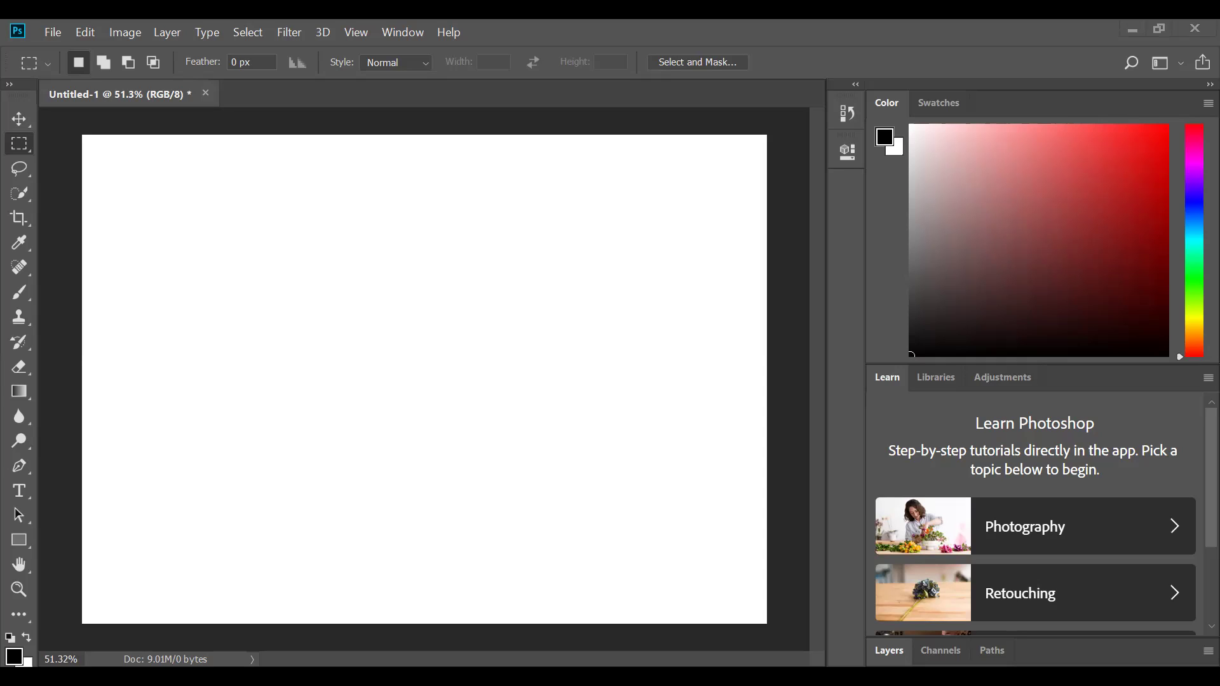
# Paste the copied photo into the document as a new layer and activate the Move tool
pyautogui.hotkey('ctrl', 'v')
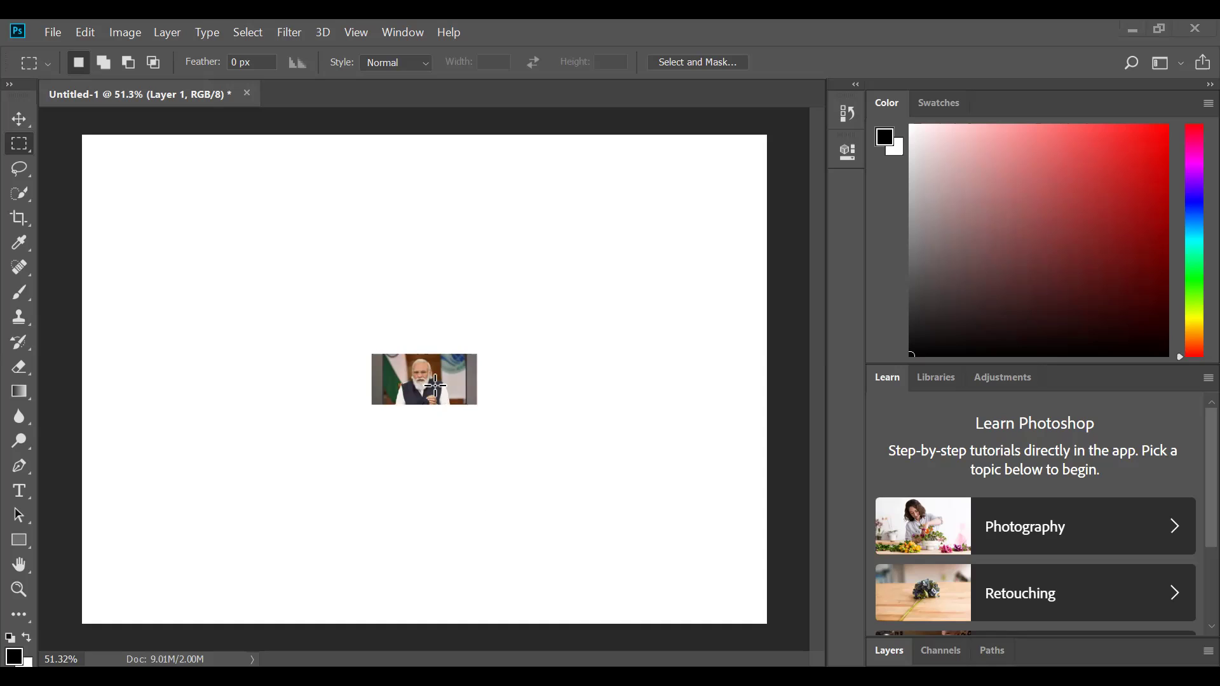
pyautogui.click(19, 119)
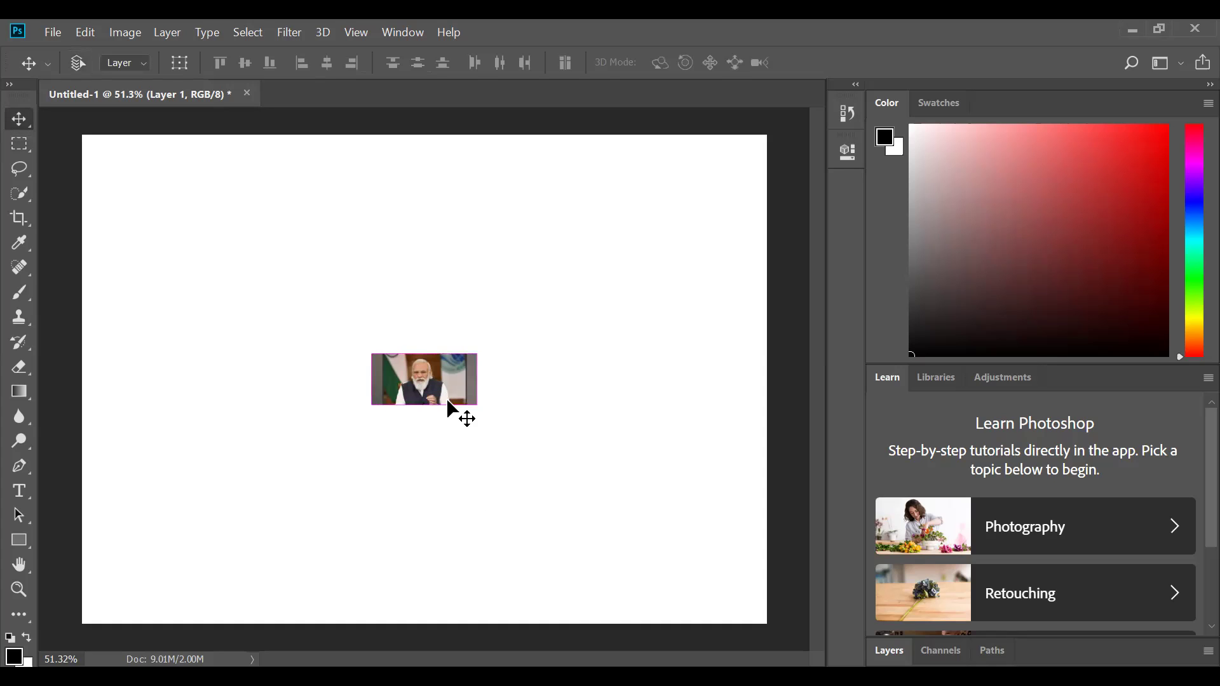
pyautogui.hotkey('ctrl', 'i')
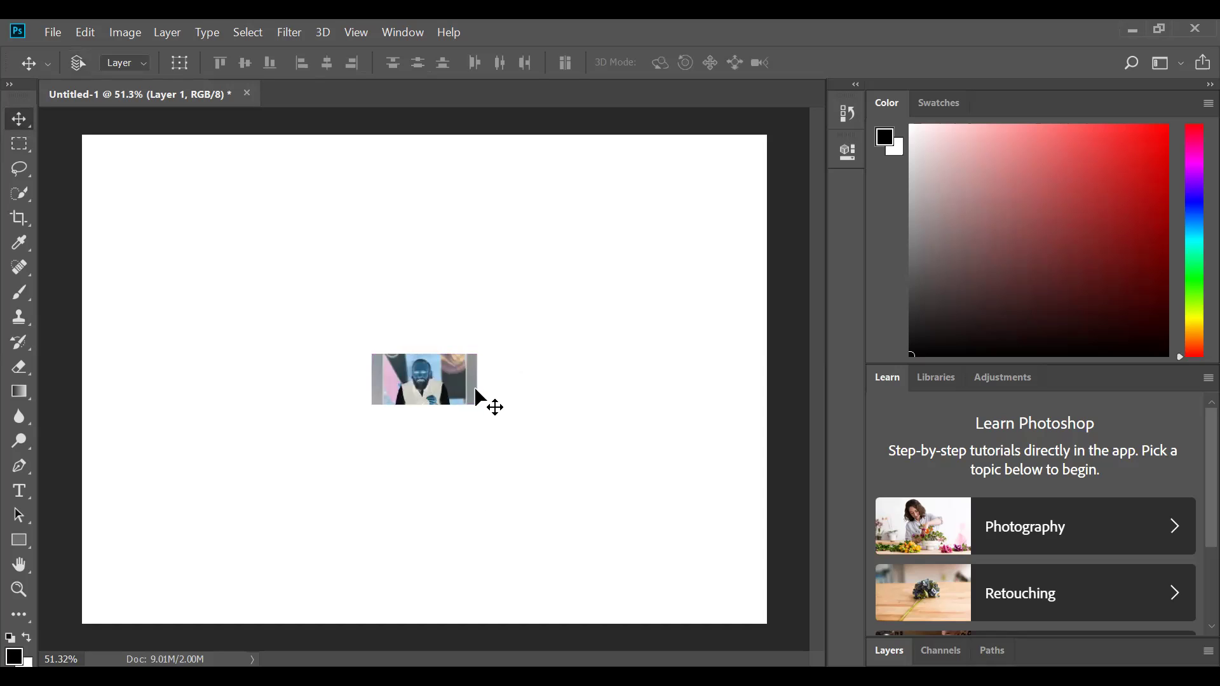
pyautogui.hotkey('ctrl', 'i')
# Try enlarging the pasted photo with Free Transform to nearly the full canvas width, and undo the scaling
pyautogui.hotkey('ctrl', 't')
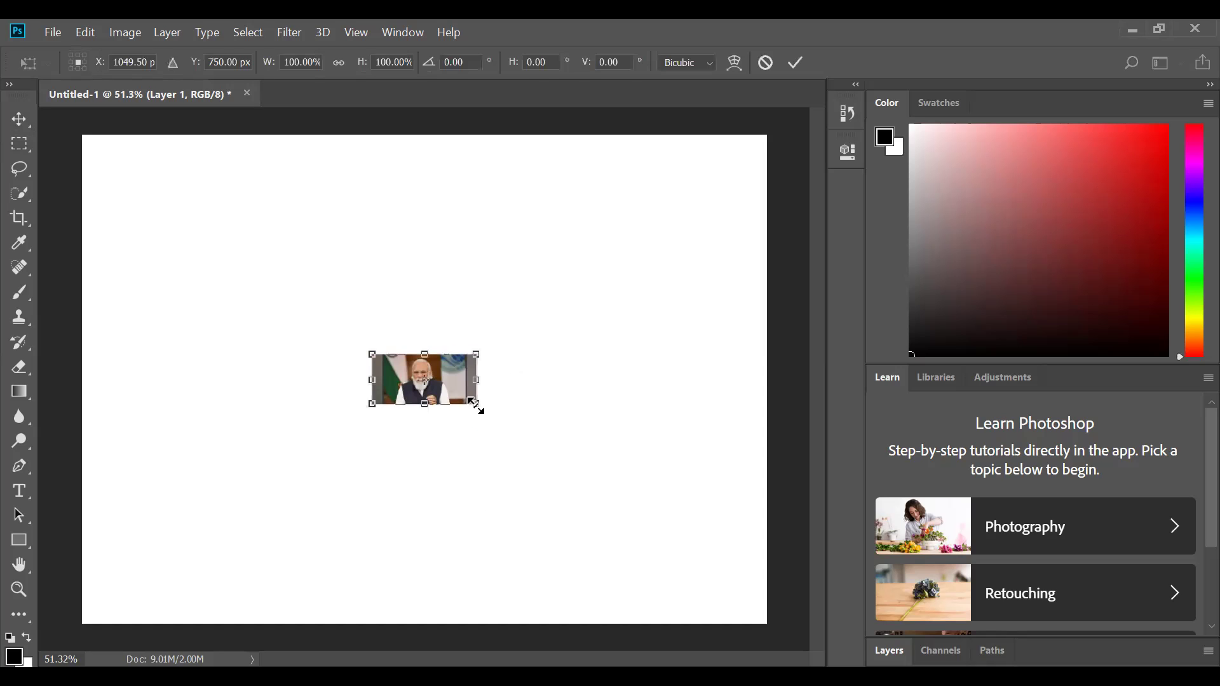
pyautogui.moveTo(477, 405); pyautogui.dragTo(718, 521)
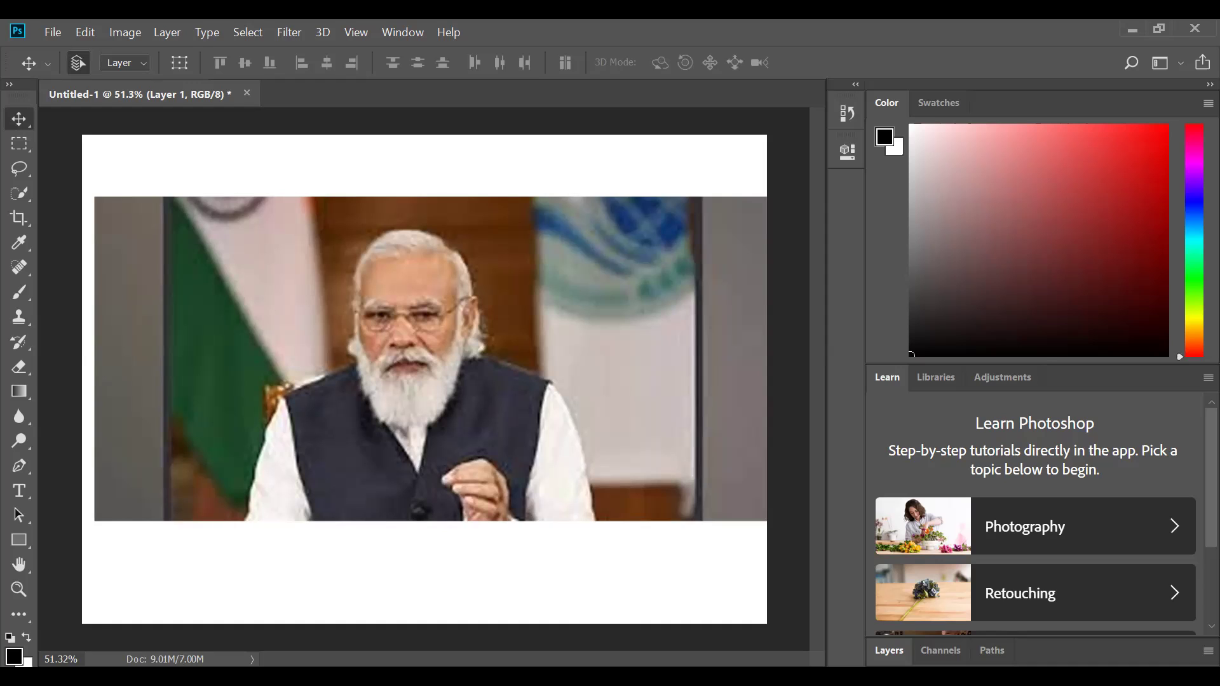
pyautogui.hotkey('ctrl', 'z')
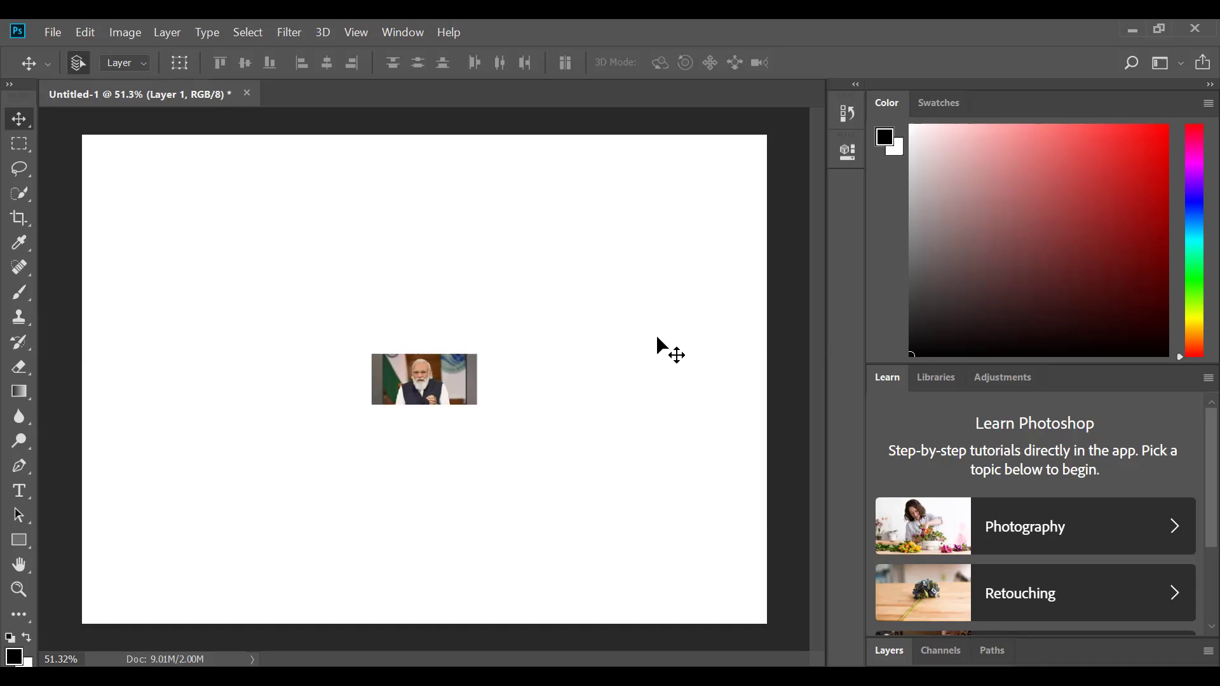
# Check the document's dimensions and resolution in the Image Size settings
pyautogui.press('ctrl')
pyautogui.press('ctrl')
pyautogui.press('alt')
pyautogui.hotkey('ctrl', 'alt', 'i')
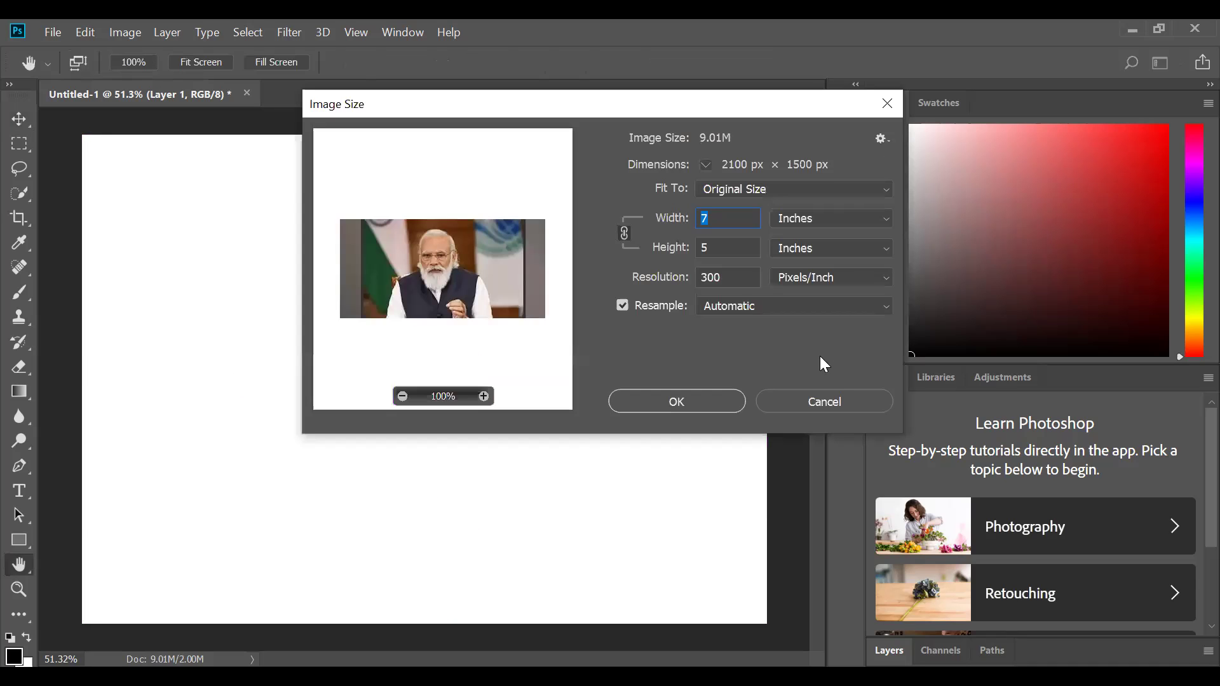
pyautogui.click(845, 397)
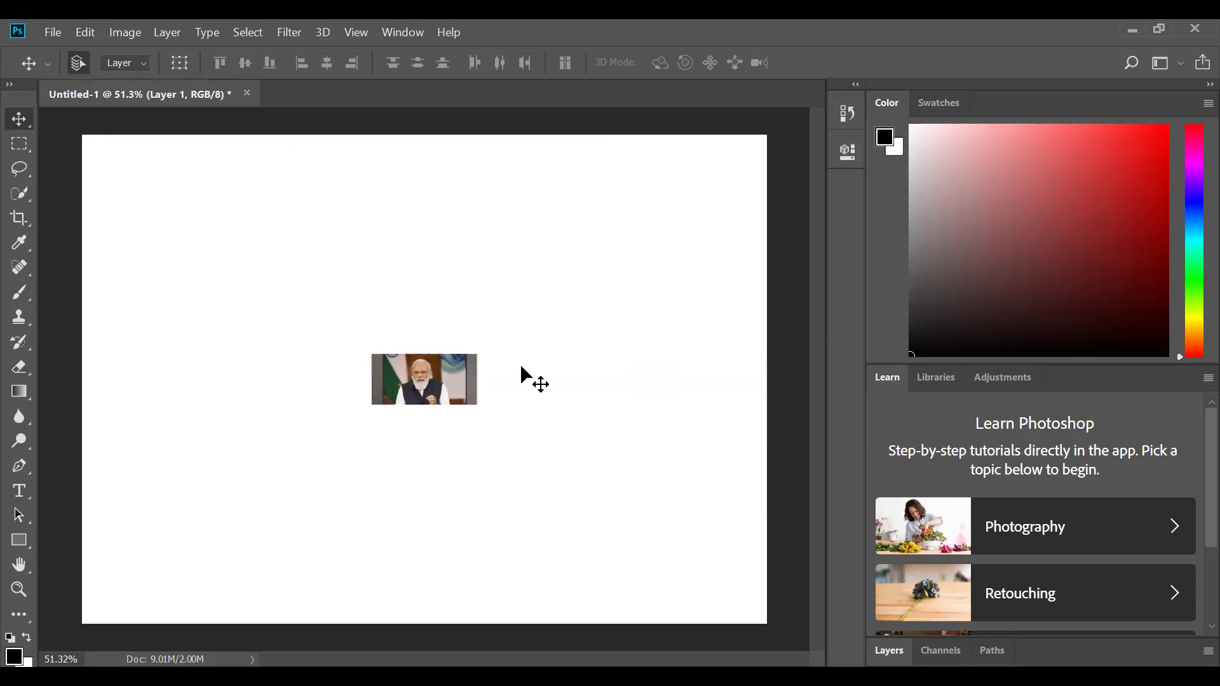
pyautogui.press('ctrl')
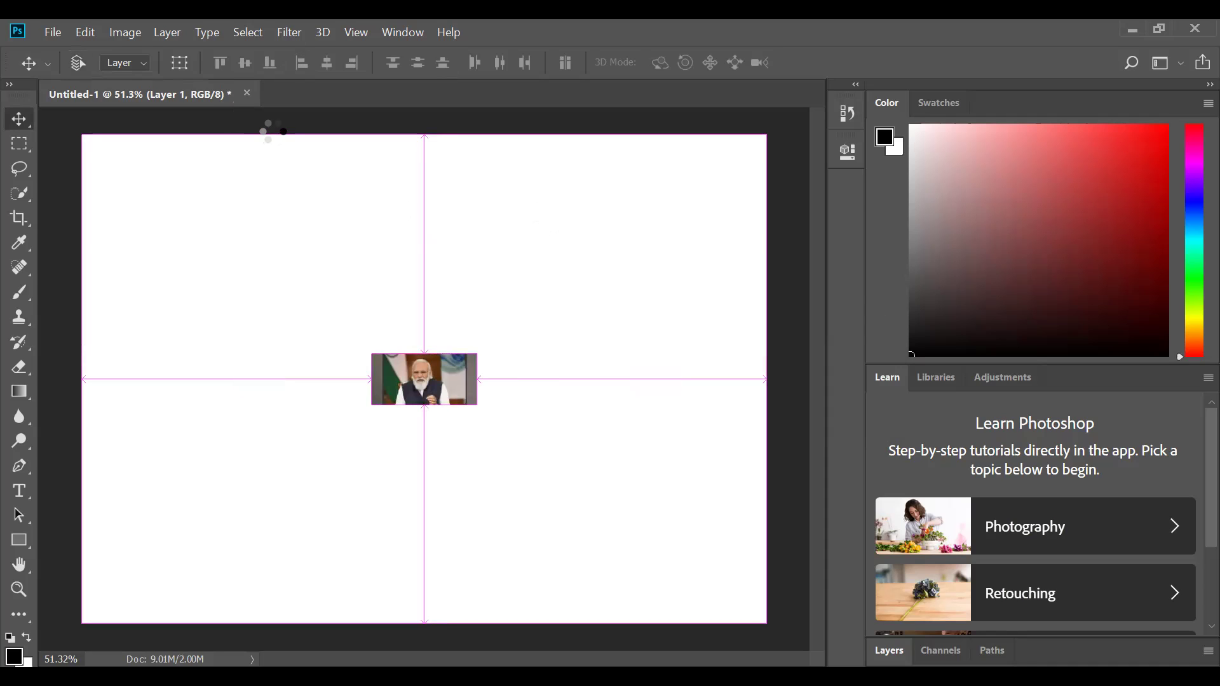
# Create a second document from the Clipboard preset with 200 pixels/inch resolution, CMYK Color mode and 8 bit depth
pyautogui.hotkey('ctrl', 'n')
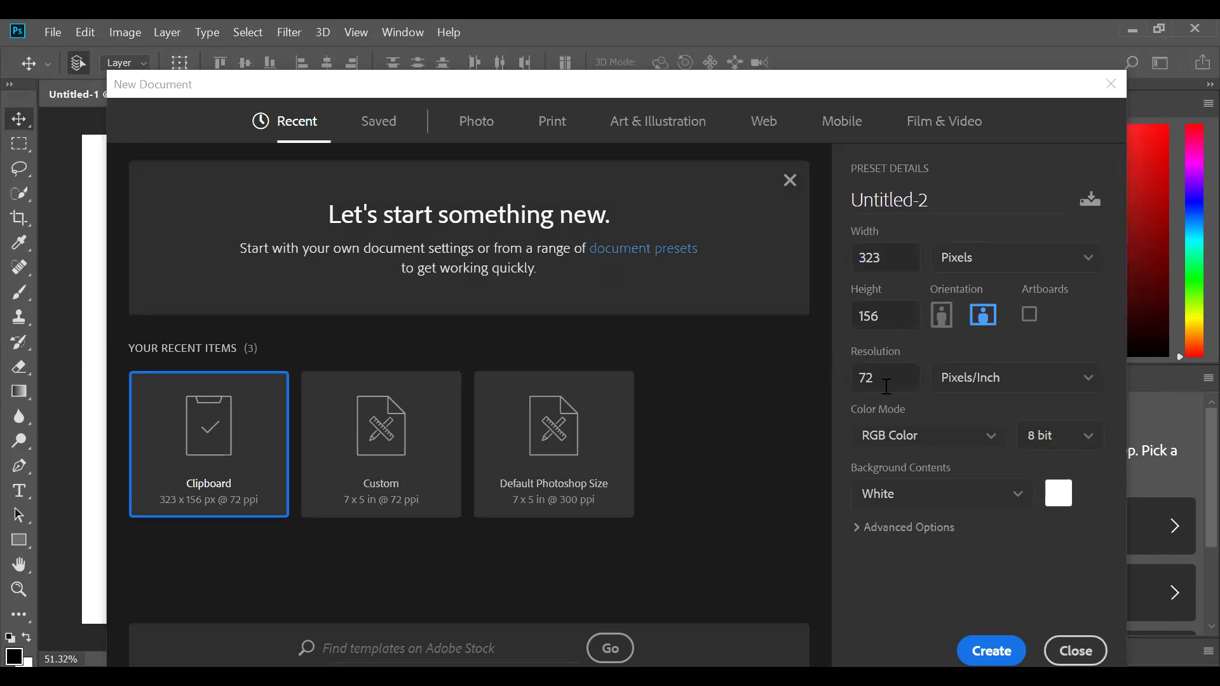
pyautogui.click(890, 378)
pyautogui.write('200')
pyautogui.click(902, 448)
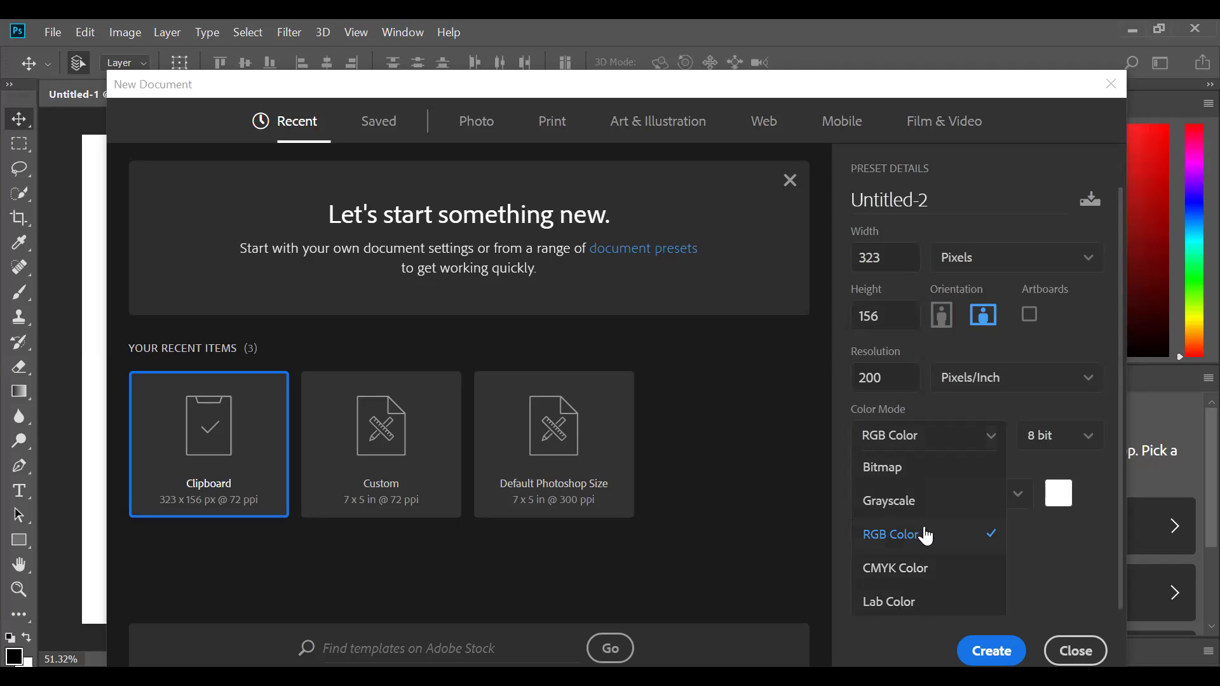
pyautogui.click(927, 579)
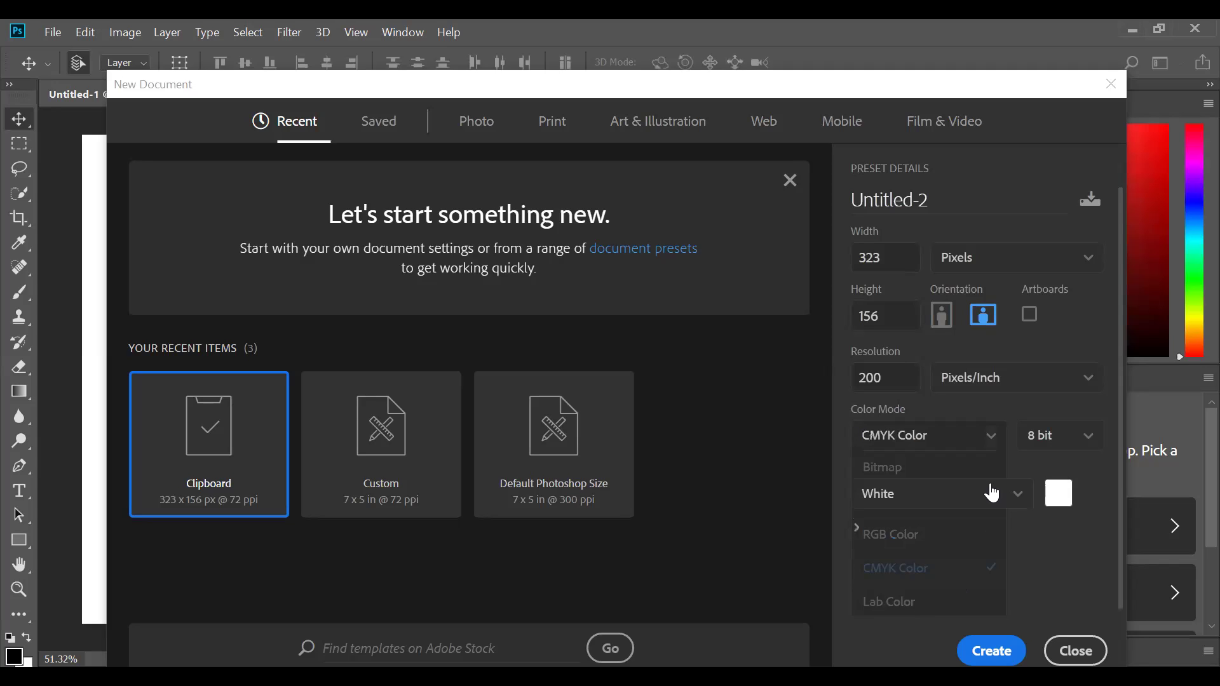
pyautogui.click(1052, 445)
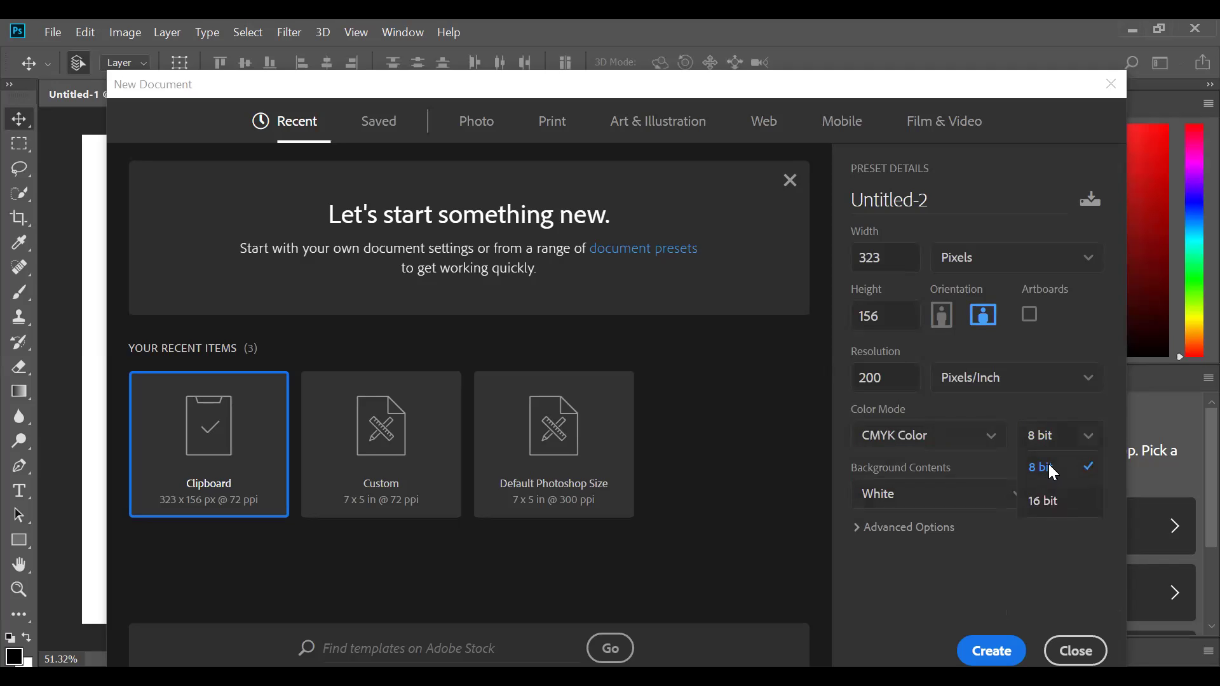
pyautogui.click(1052, 472)
pyautogui.click(1047, 442)
pyautogui.click(228, 449)
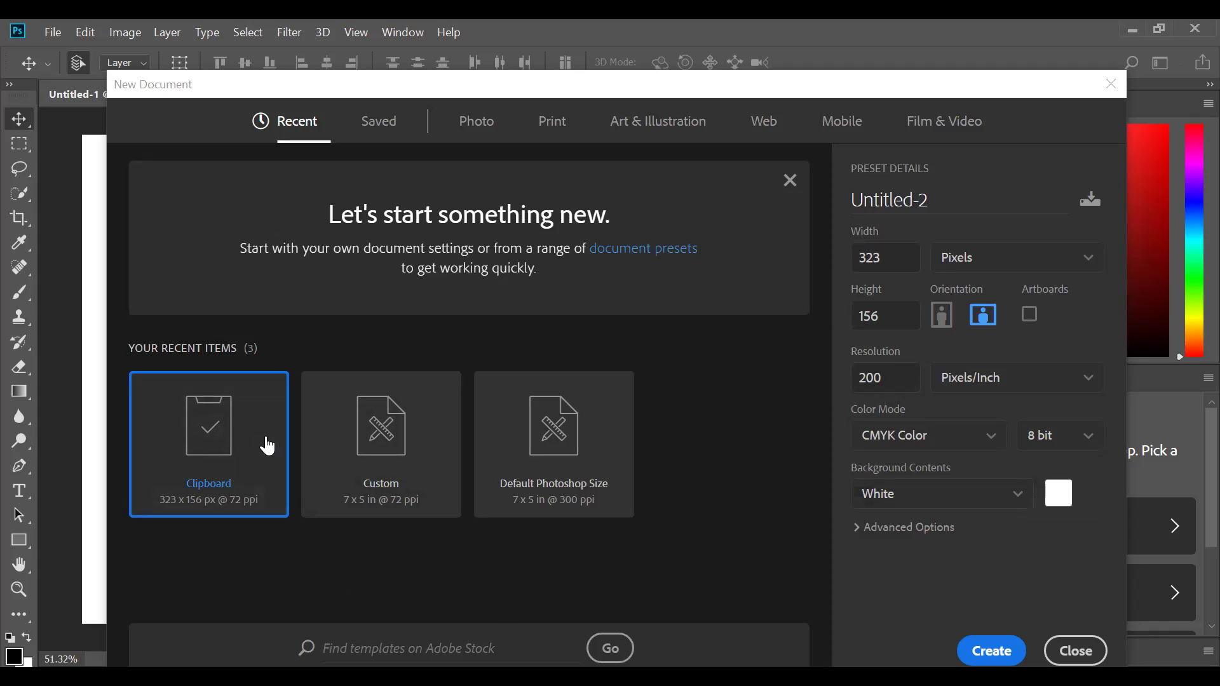
pyautogui.click(997, 645)
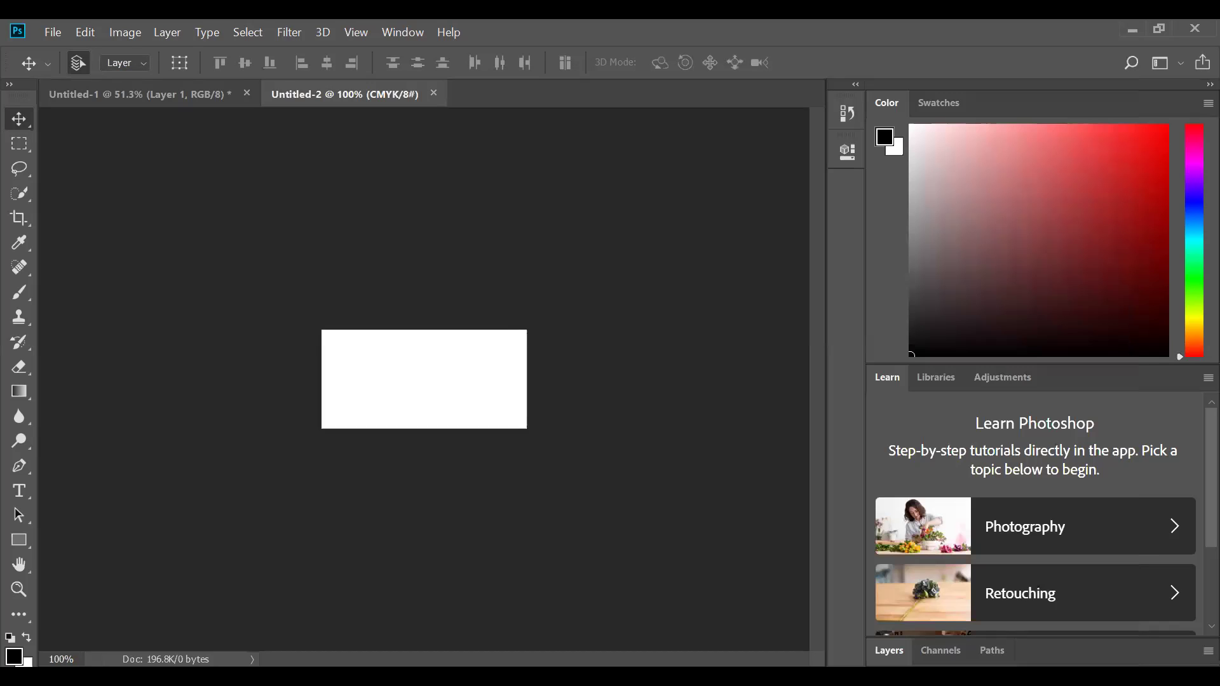
# Paste the copied photo into the CMYK document and inspect its image quality up close
pyautogui.hotkey('ctrl', 'v')
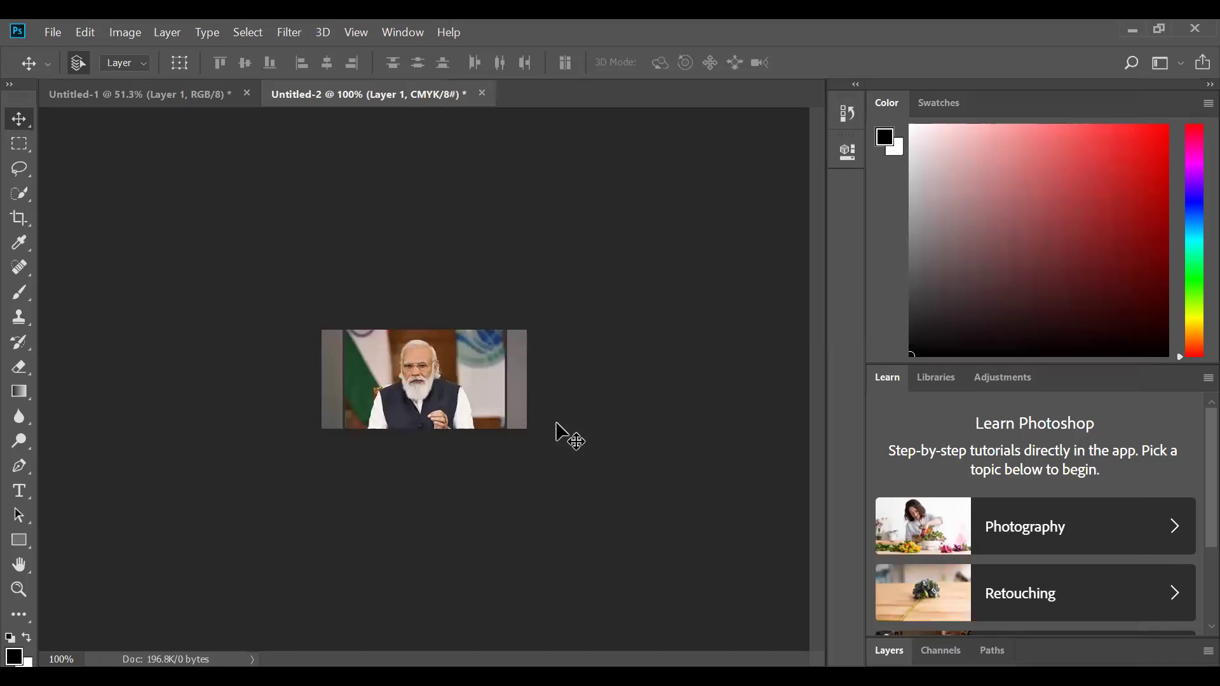
pyautogui.scroll(3, 480, 393)
pyautogui.scroll(5, 471, 375)
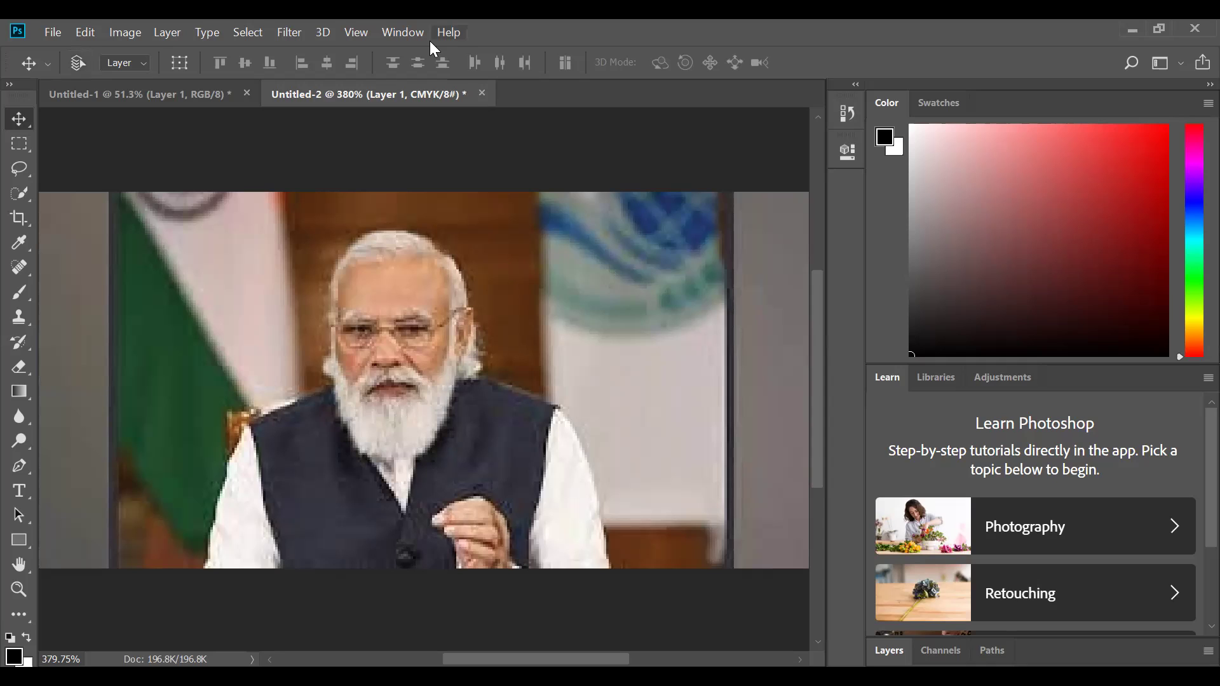
# Close both open documents, Untitled-2 and Untitled-1, without saving their changes
pyautogui.hotkey('ctrl', 'w')
pyautogui.click(672, 297)
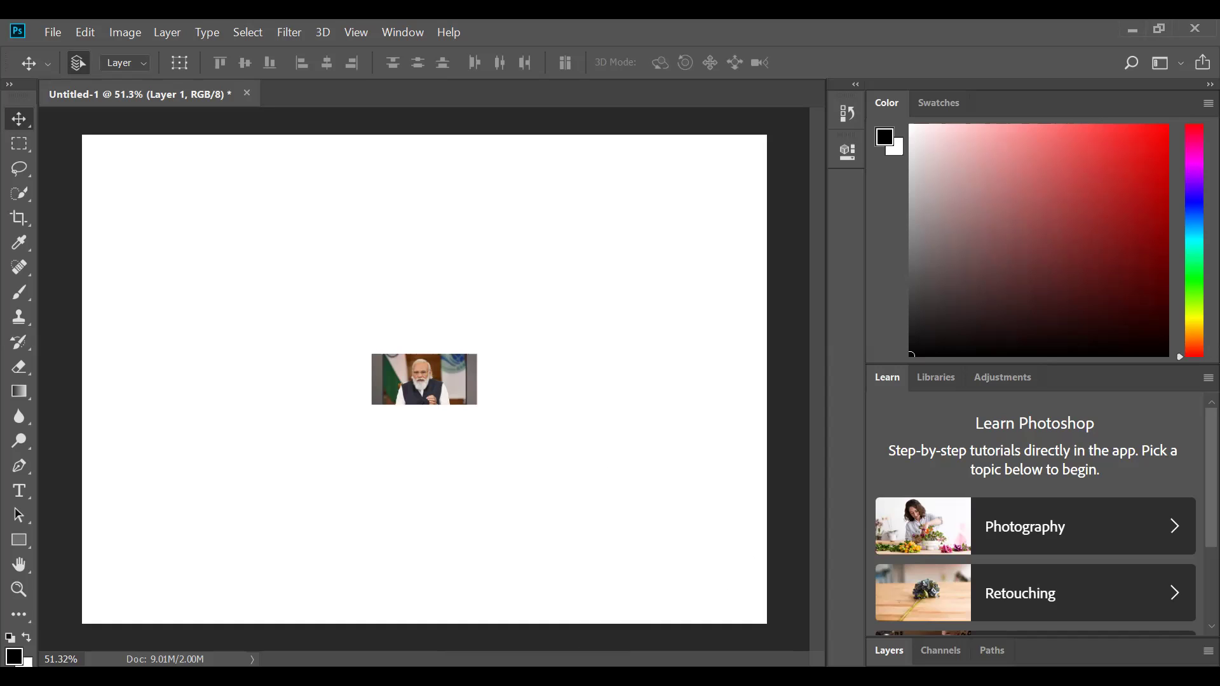
pyautogui.hotkey('ctrl', 'w')
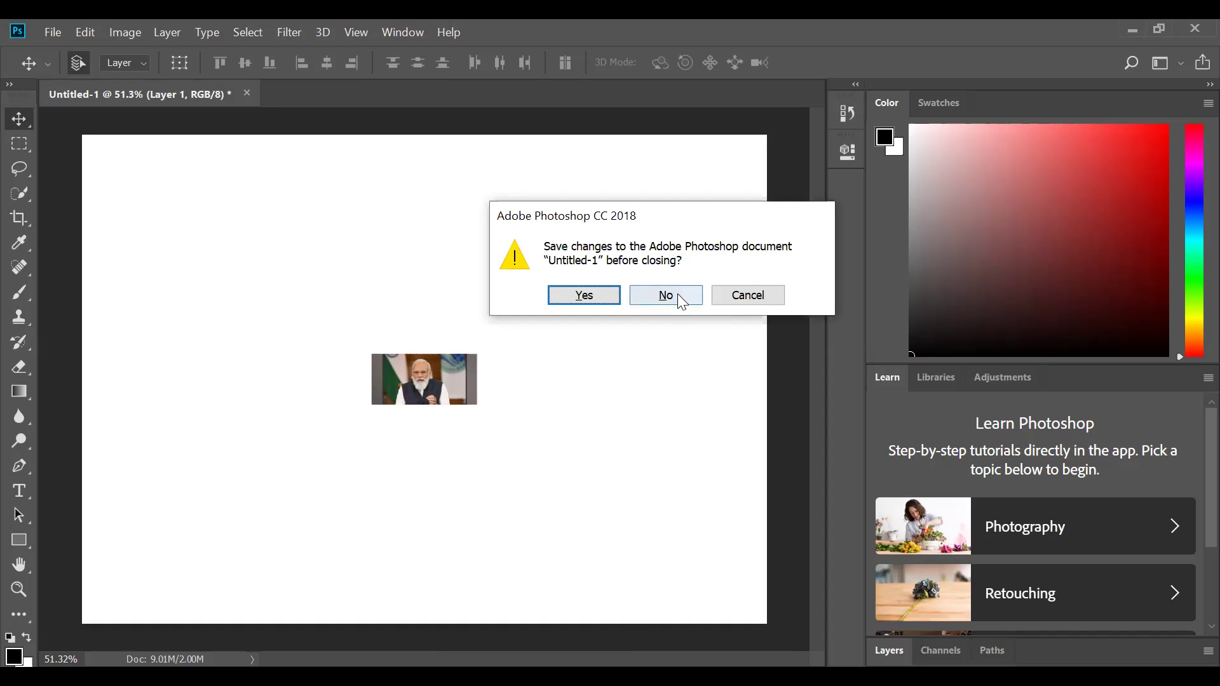
pyautogui.click(681, 302)
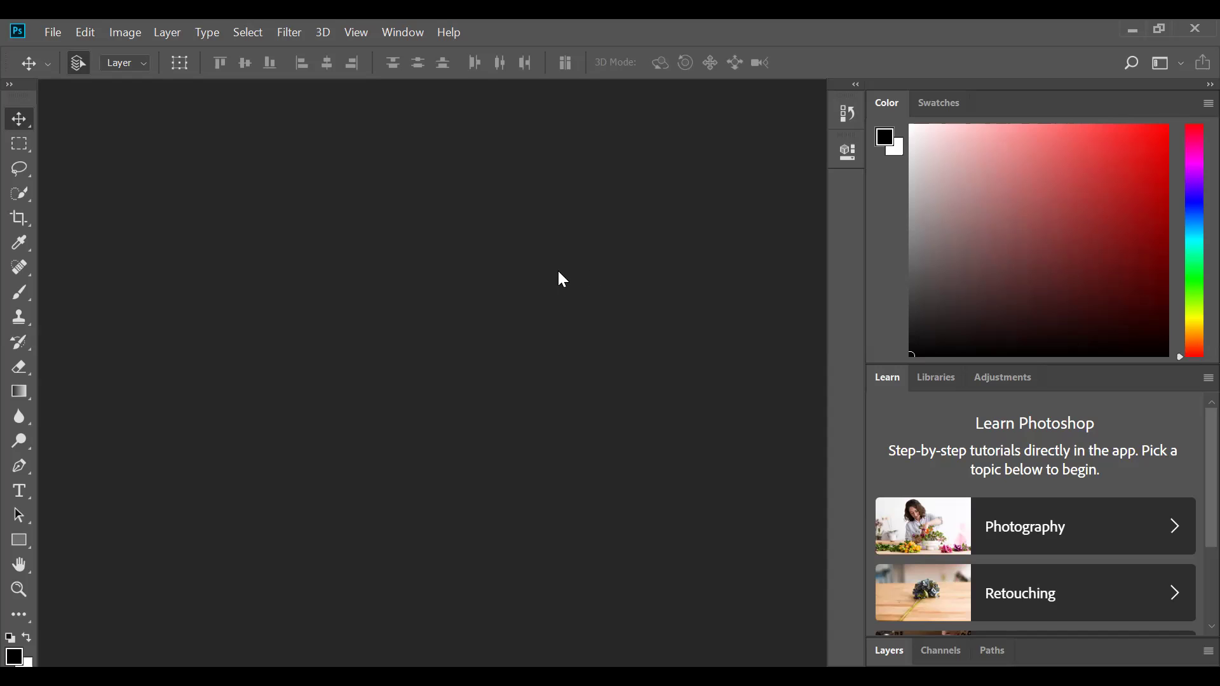
# Create a new document from the Default Photoshop Size preset, 7 x 5 in at 300 ppi
pyautogui.click(57, 30)
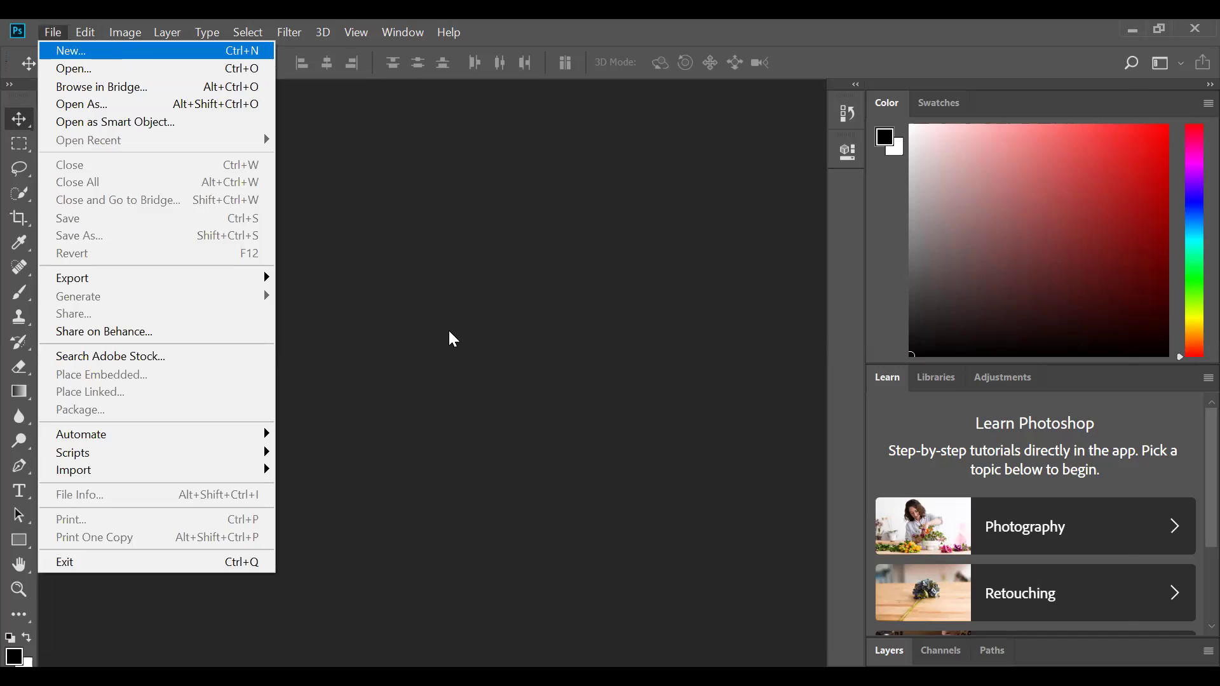
pyautogui.press('Return')
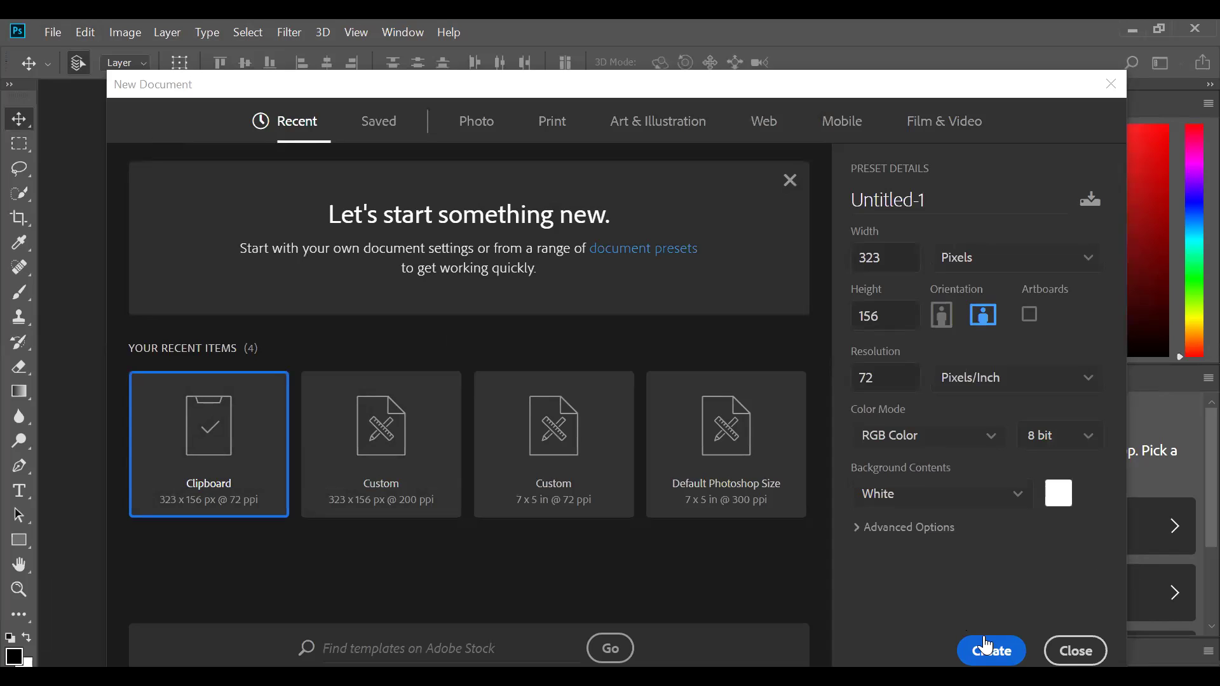
pyautogui.click(750, 465)
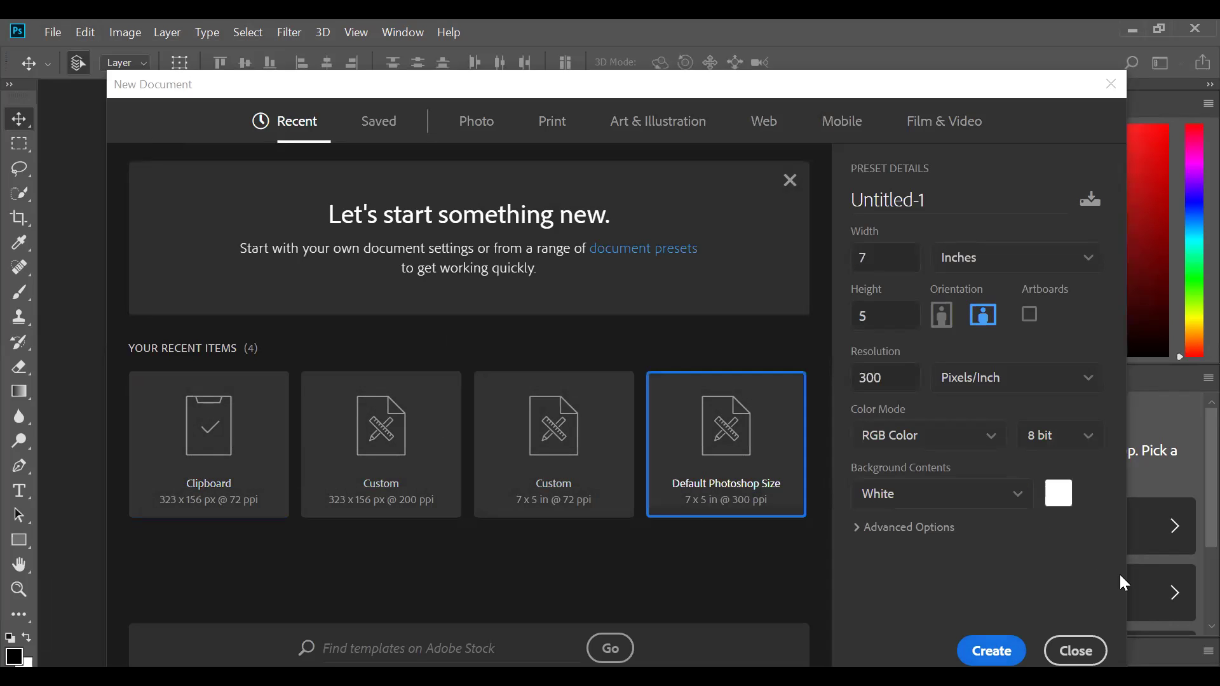
pyautogui.click(993, 636)
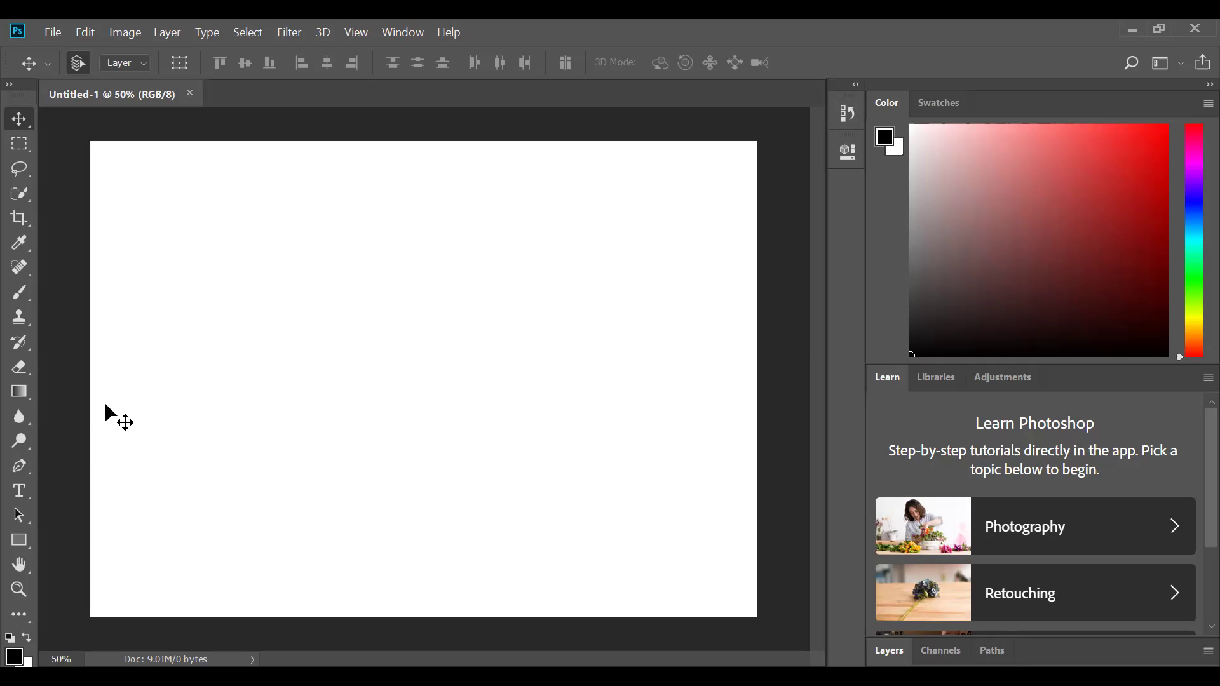
# Draw a rectangle about 446 × 985 px on the left part of the canvas and fill it red
pyautogui.click(20, 548)
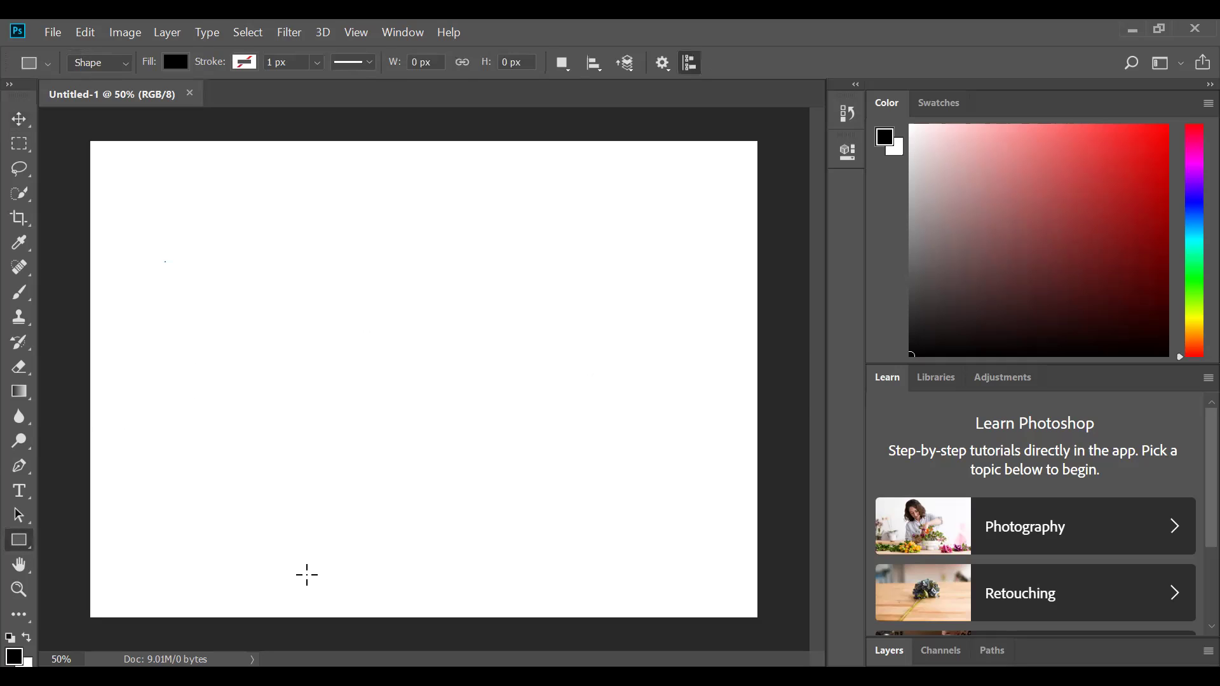
pyautogui.moveTo(165, 262); pyautogui.dragTo(307, 575)
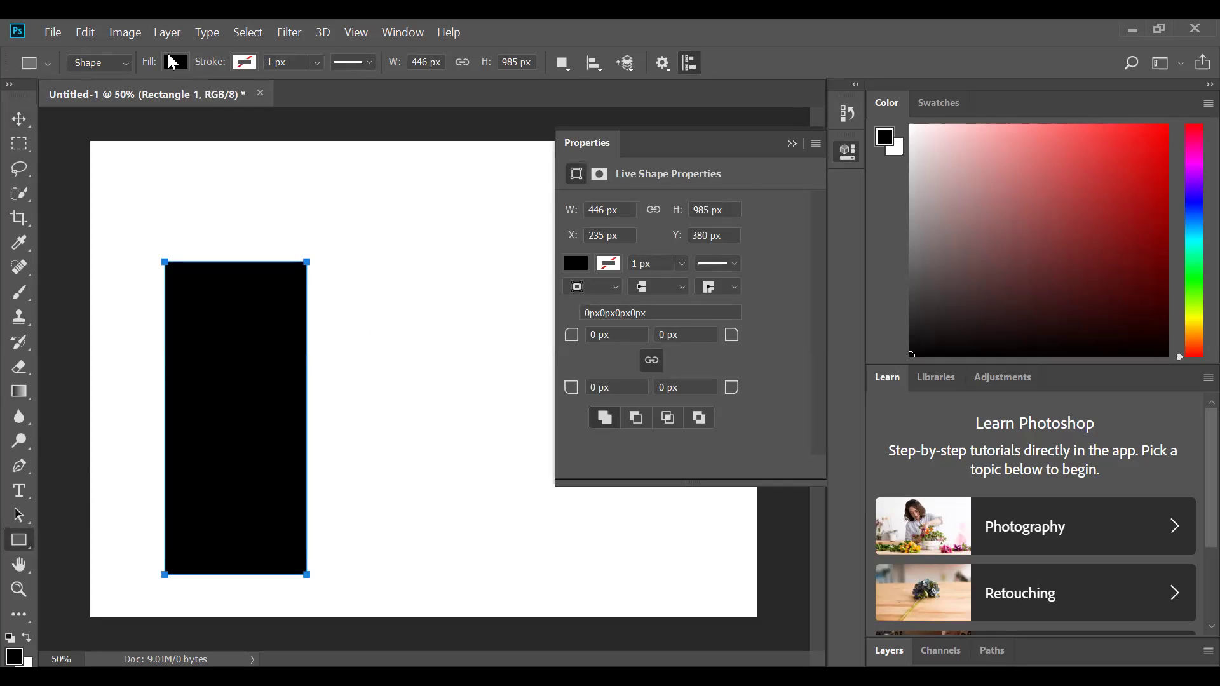
pyautogui.click(178, 66)
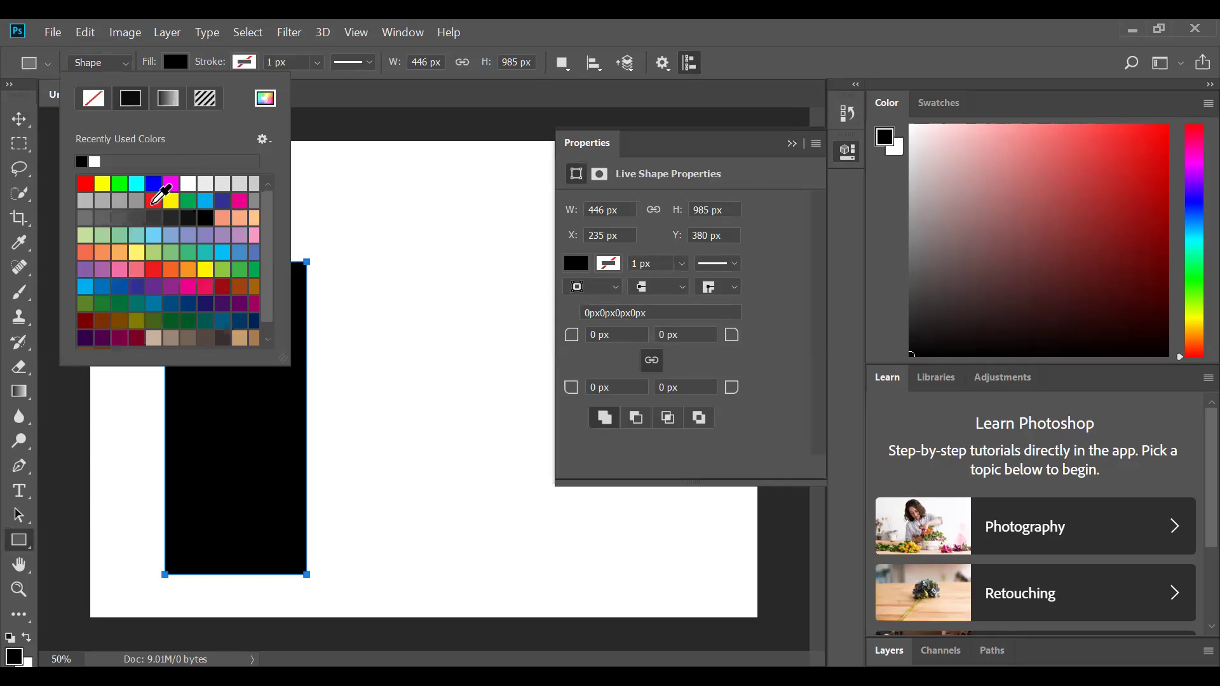
pyautogui.click(153, 202)
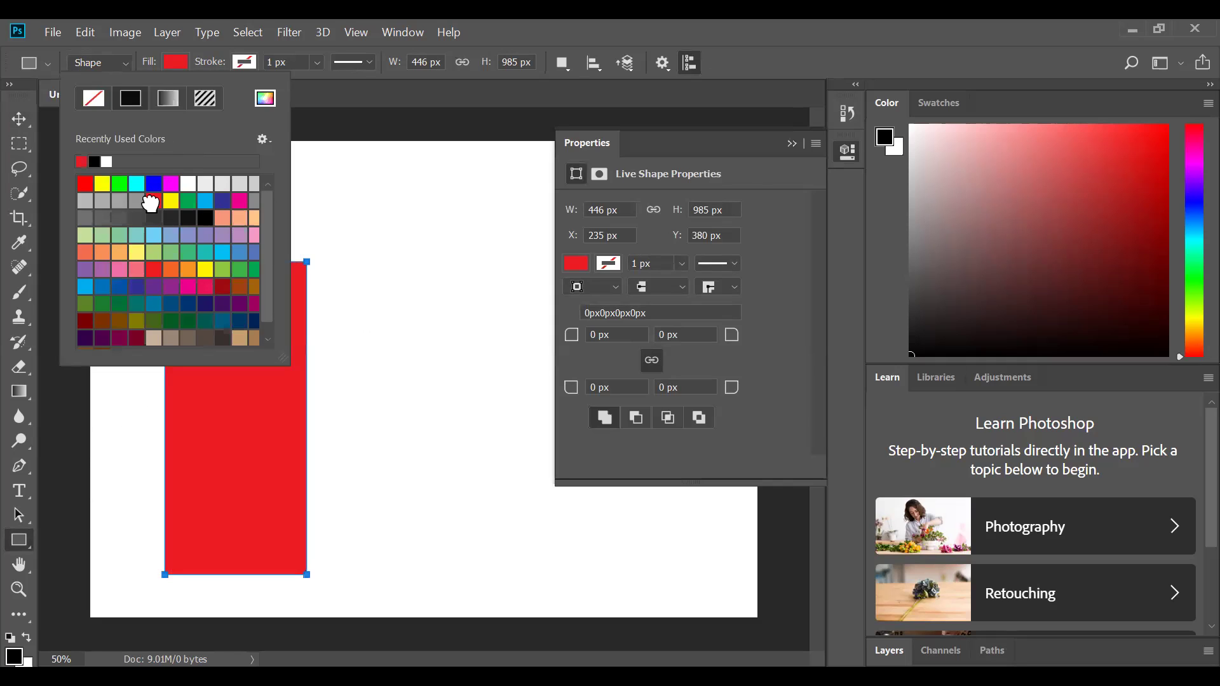
# Reposition the red rectangle slightly higher on the canvas and place a duplicate of it to its right
pyautogui.click(30, 120)
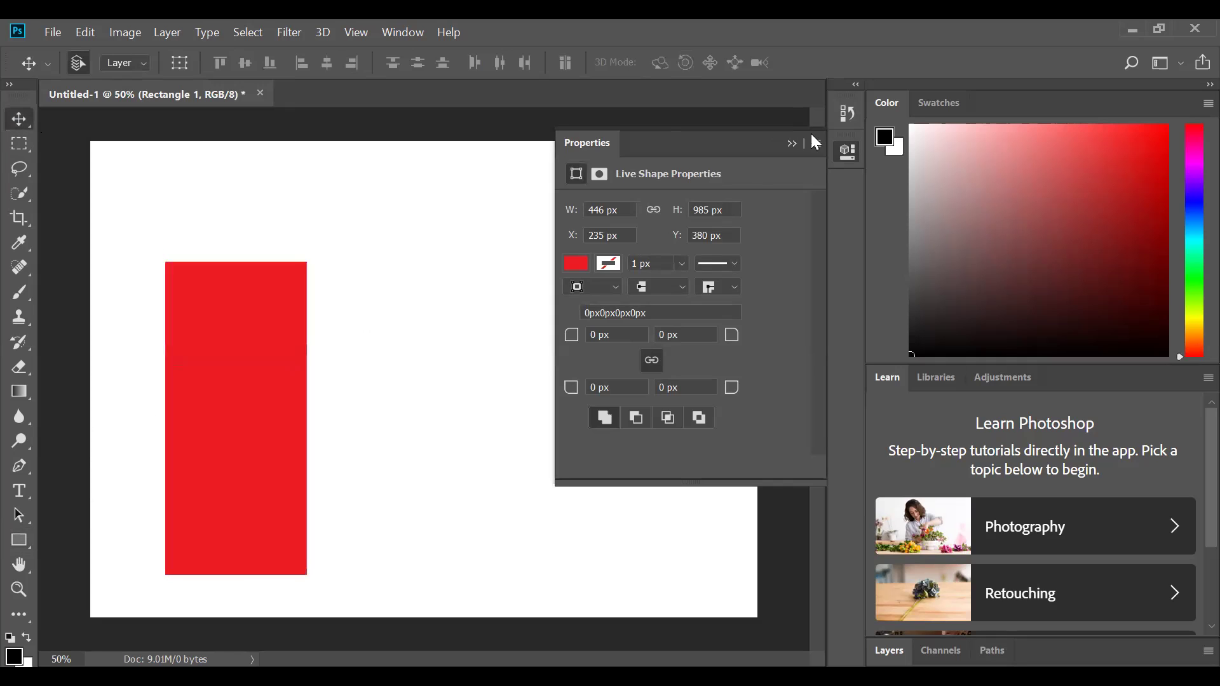
pyautogui.click(794, 141)
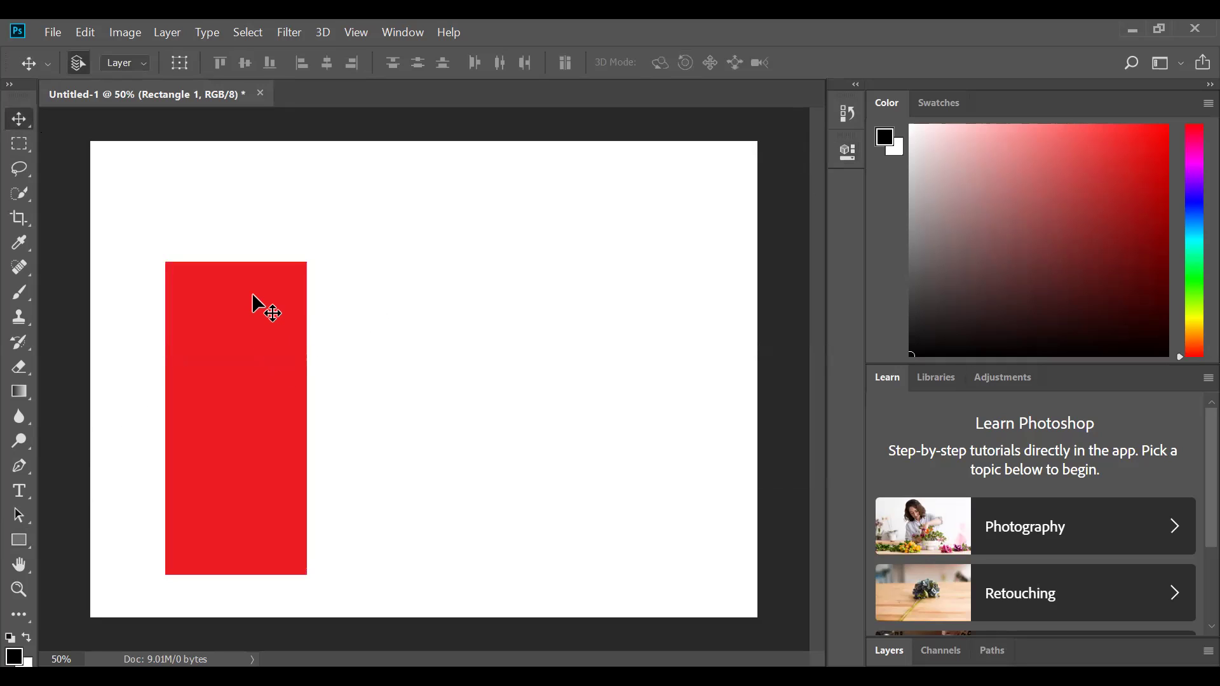
pyautogui.moveTo(252, 295); pyautogui.dragTo(237, 234)
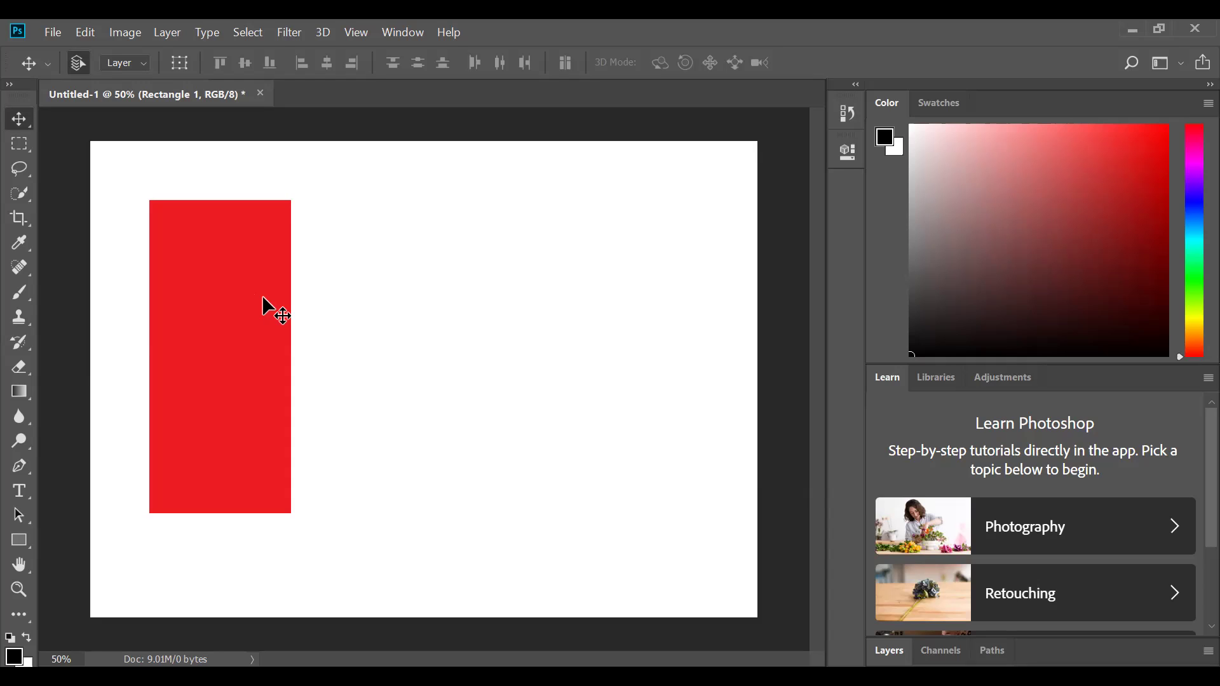
pyautogui.moveTo(307, 298); pyautogui.dragTo(498, 298)
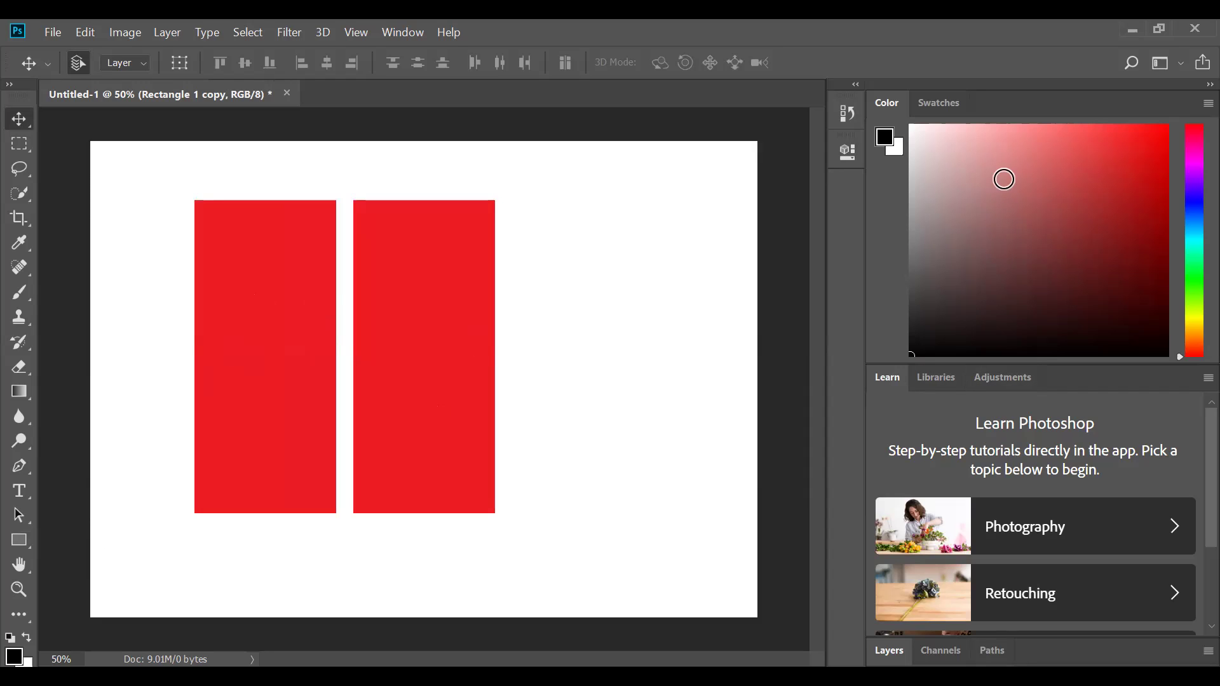
# Display the document's list of layers
pyautogui.scroll(-3, 1193, 444)
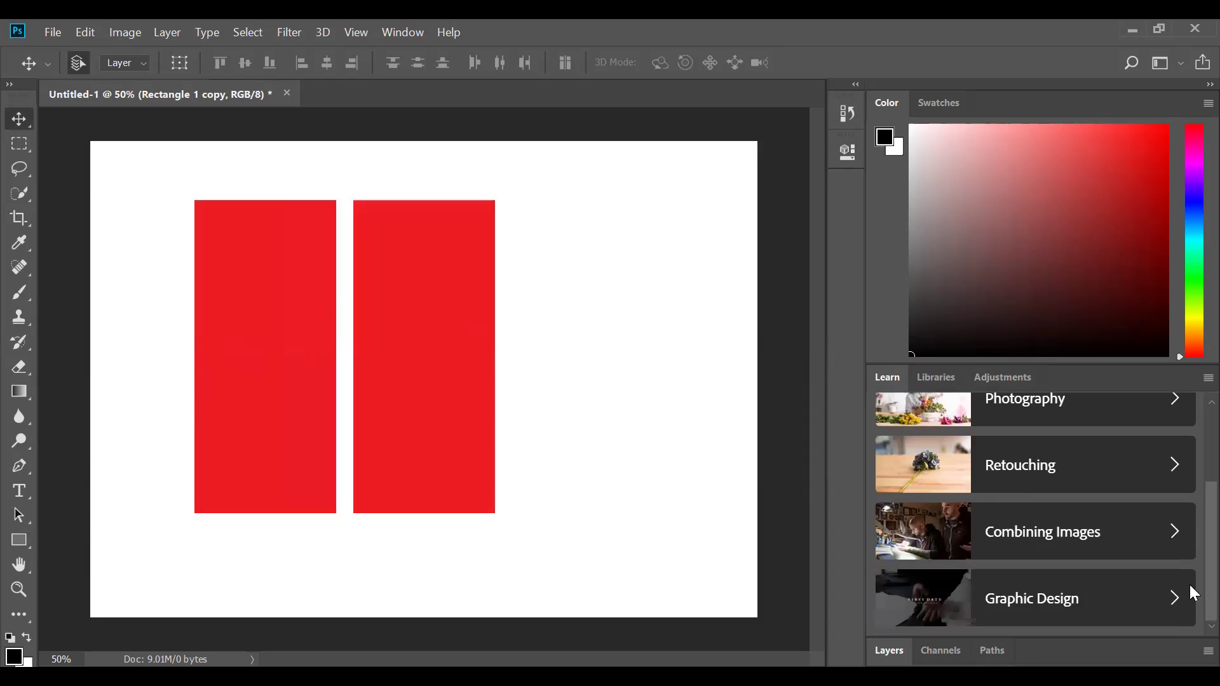
pyautogui.click(927, 385)
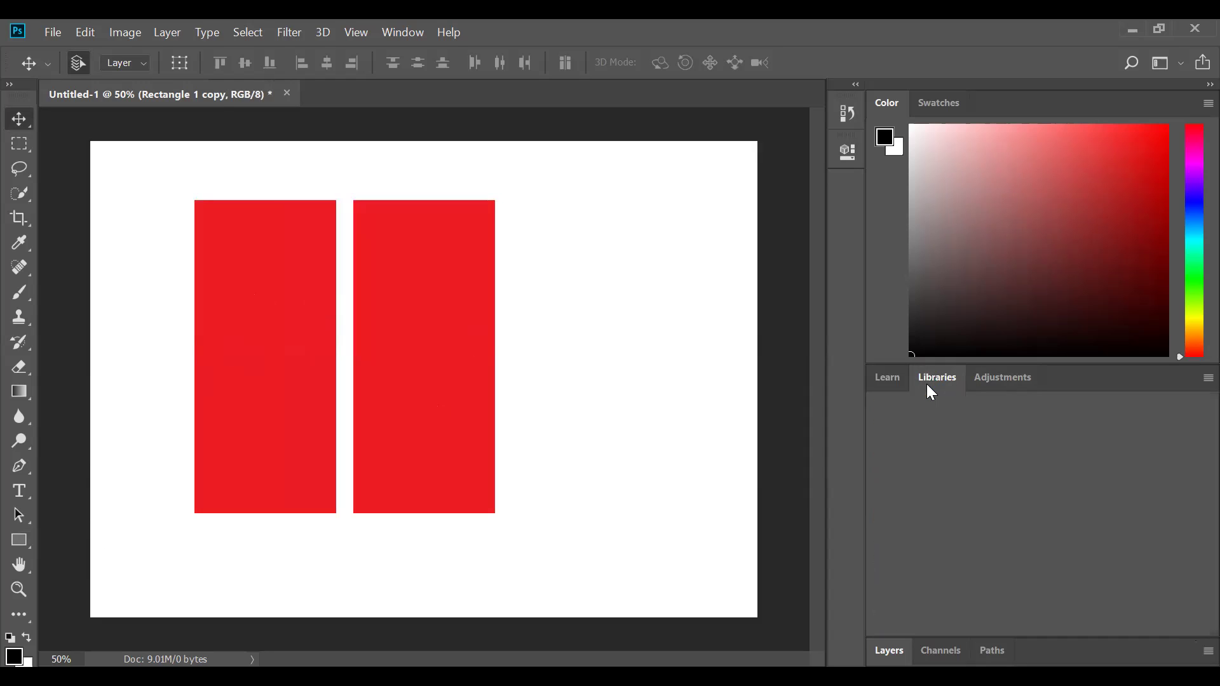
pyautogui.click(394, 32)
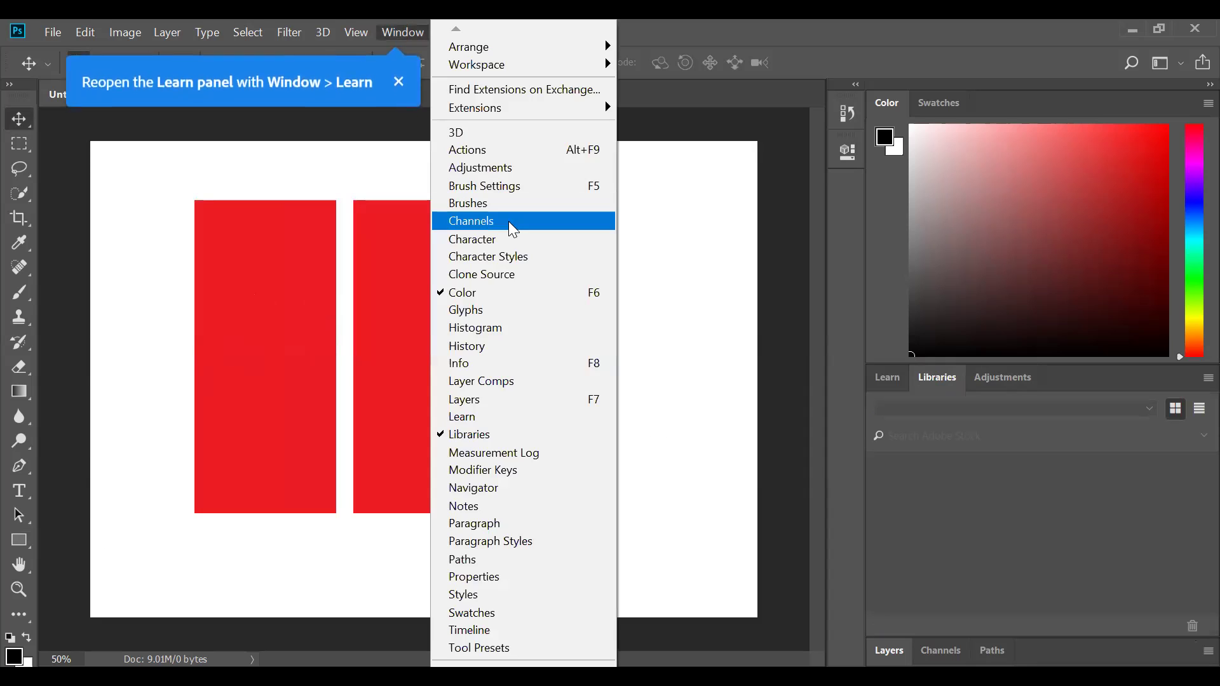
pyautogui.click(497, 402)
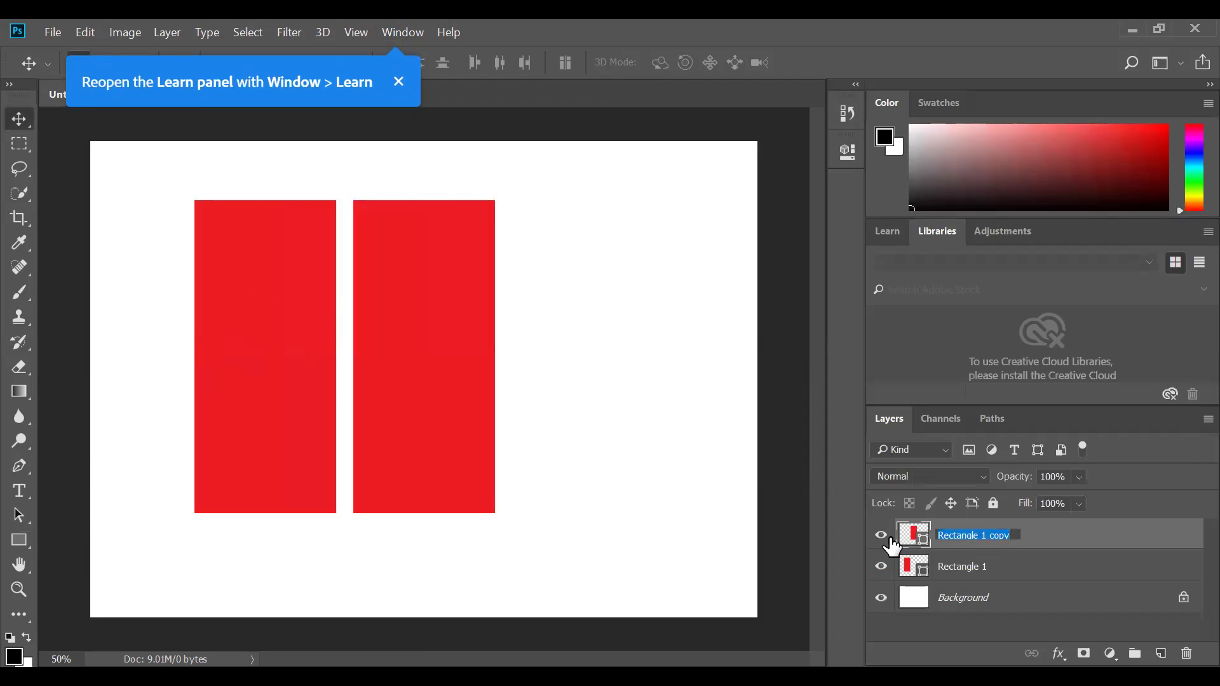
# Change the fill colour of the duplicated rectangle, Rectangle 1 copy, to black, #000000
pyautogui.doubleClick(904, 542)
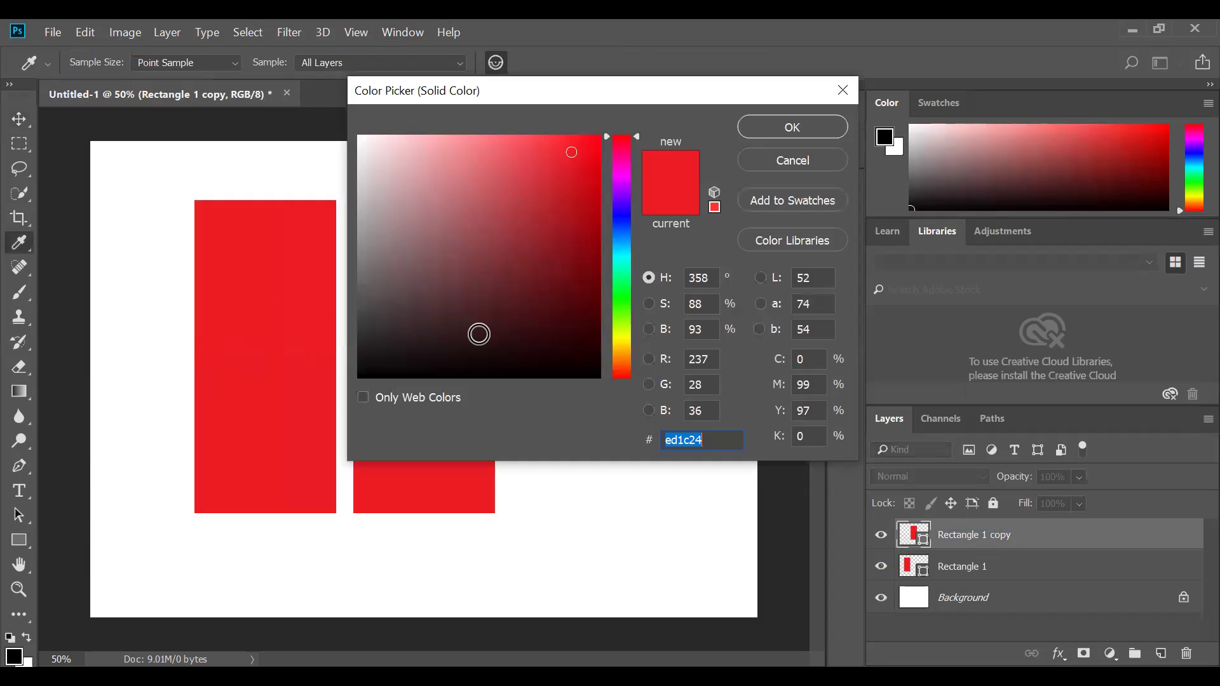
pyautogui.moveTo(479, 332); pyautogui.dragTo(302, 406)
pyautogui.click(791, 127)
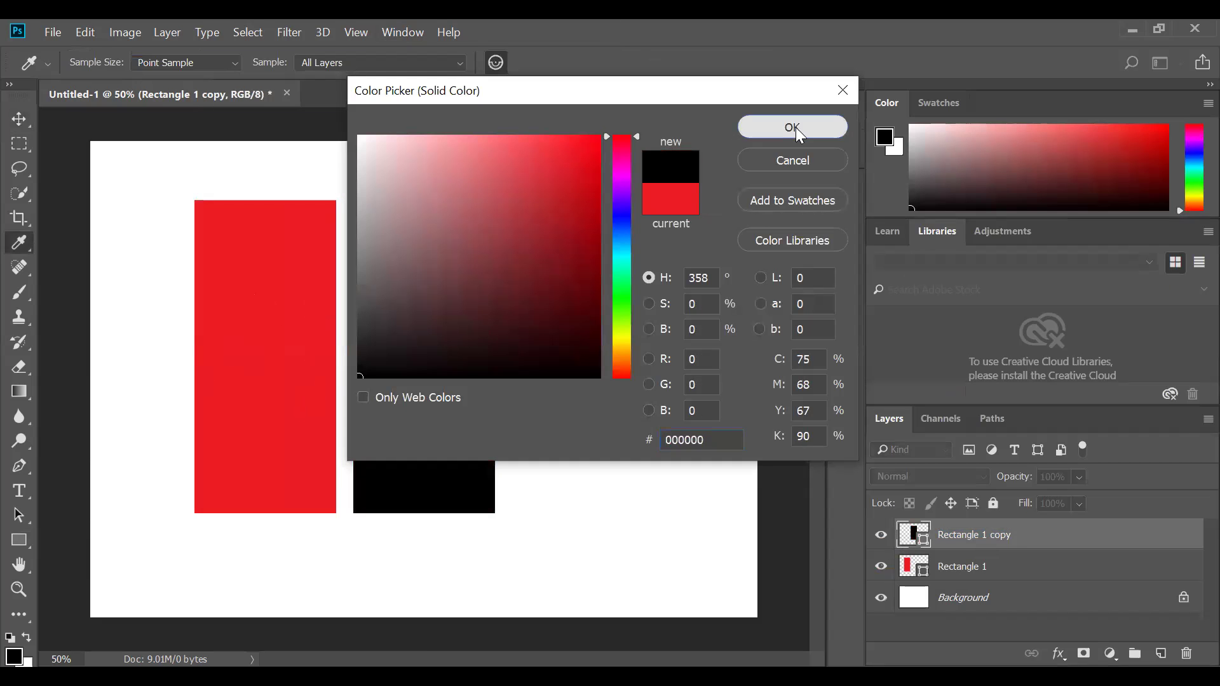
pyautogui.press('v')
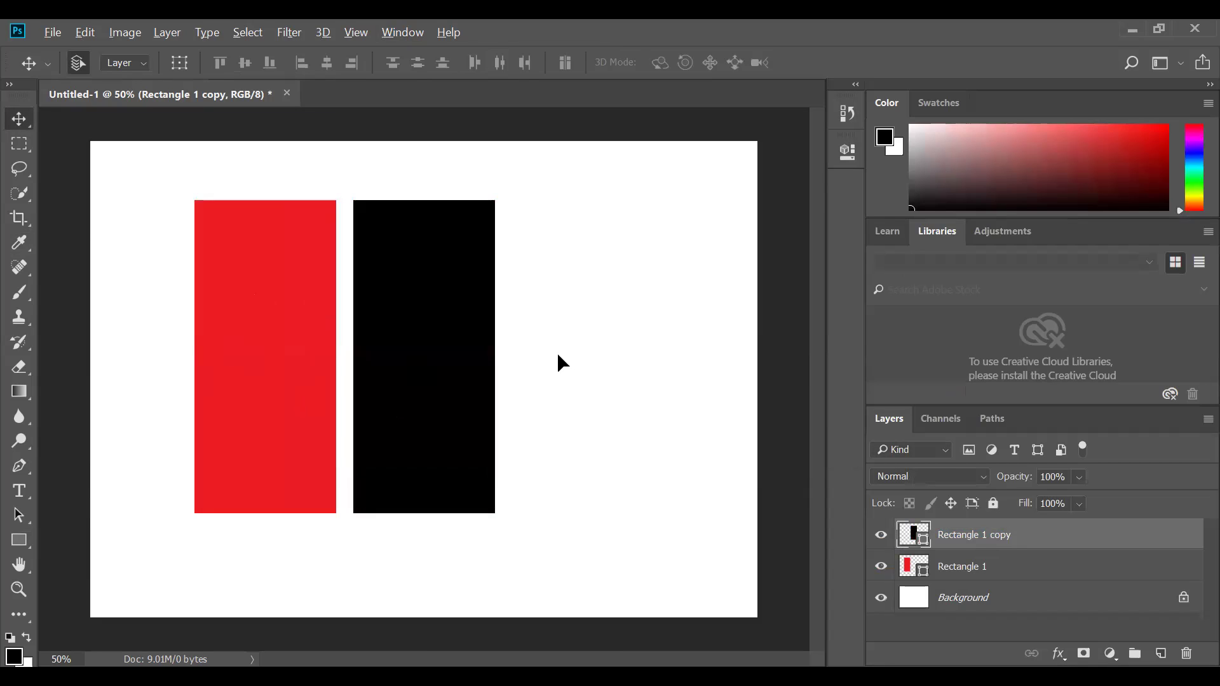
# Duplicate the black rectangle to its right and set the new copy's fill colour to yellow, #f0ff00
pyautogui.moveTo(580, 367); pyautogui.dragTo(748, 367)
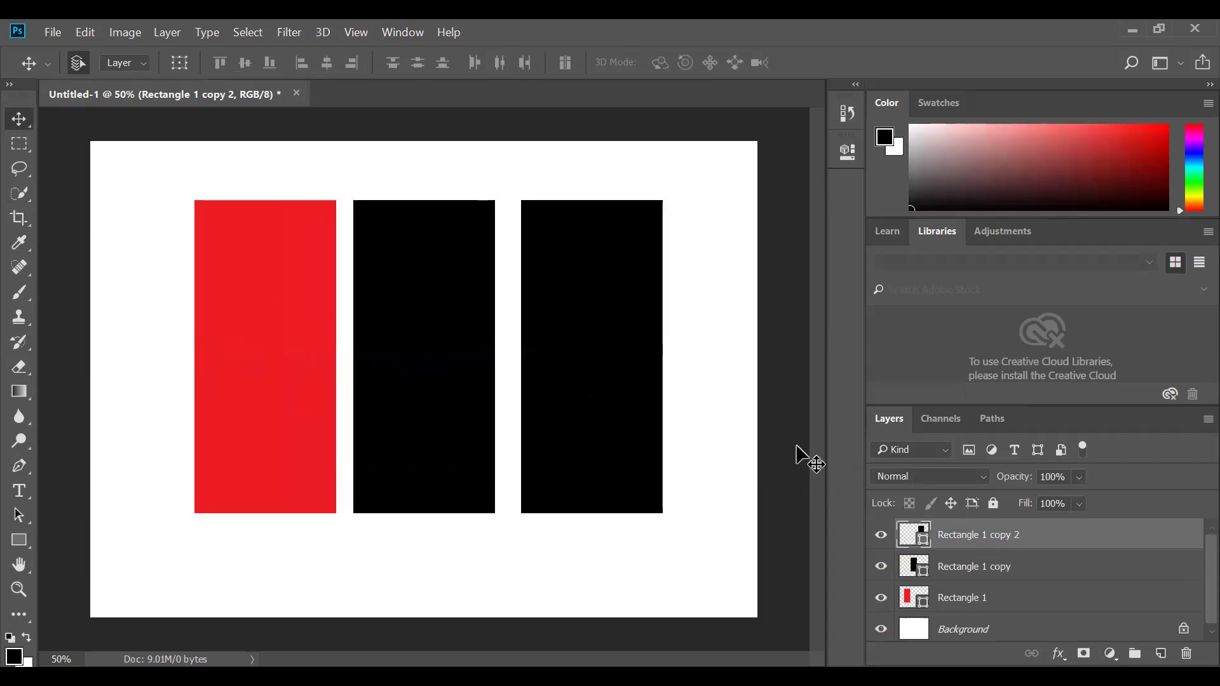
pyautogui.doubleClick(916, 537)
pyautogui.moveTo(619, 93); pyautogui.dragTo(931, 167)
pyautogui.moveTo(942, 375); pyautogui.dragTo(936, 422)
pyautogui.moveTo(839, 261); pyautogui.dragTo(1005, 185)
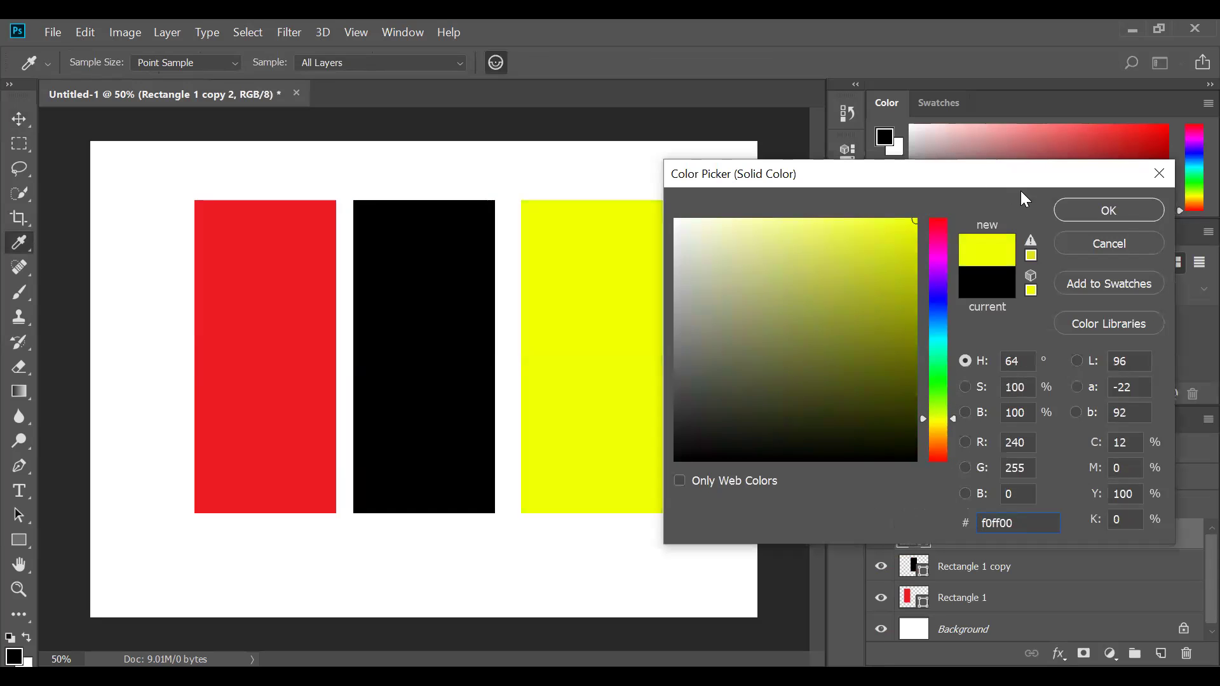
pyautogui.click(1127, 211)
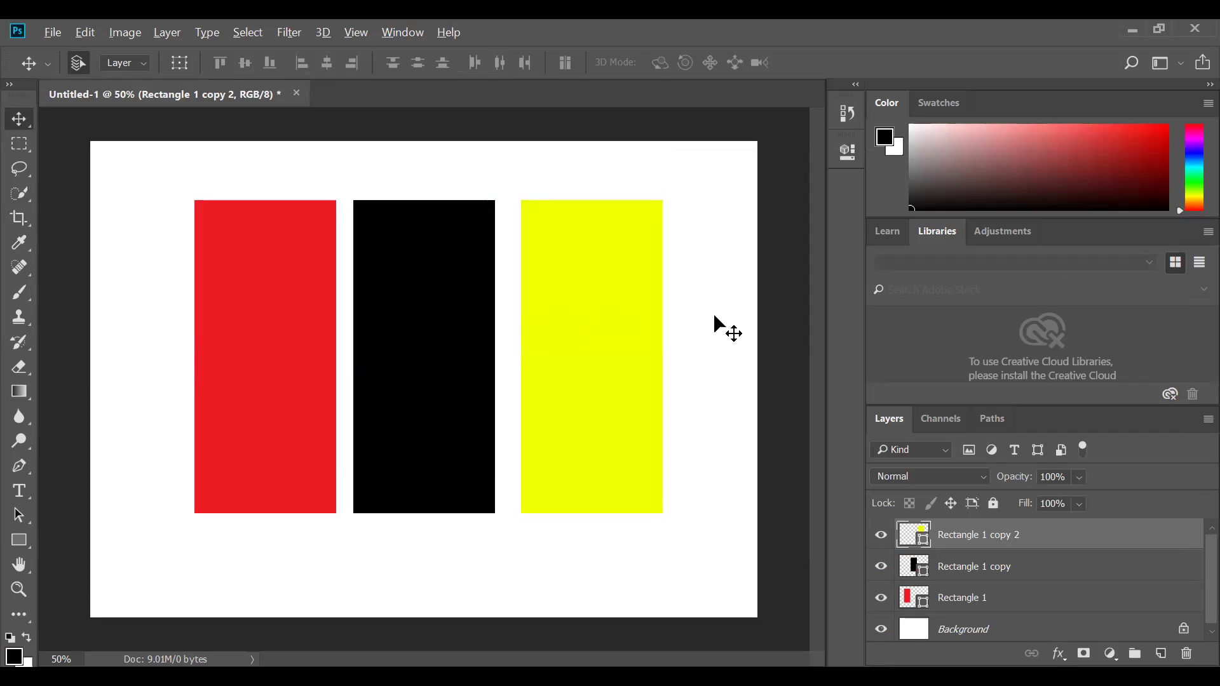
# Duplicate the yellow rectangle to its right and set the new copy's fill colour to lime green, #9cff00
pyautogui.keyDown('alt'); pyautogui.moveTo(713, 312); pyautogui.dragTo(878, 305); pyautogui.keyUp('alt')
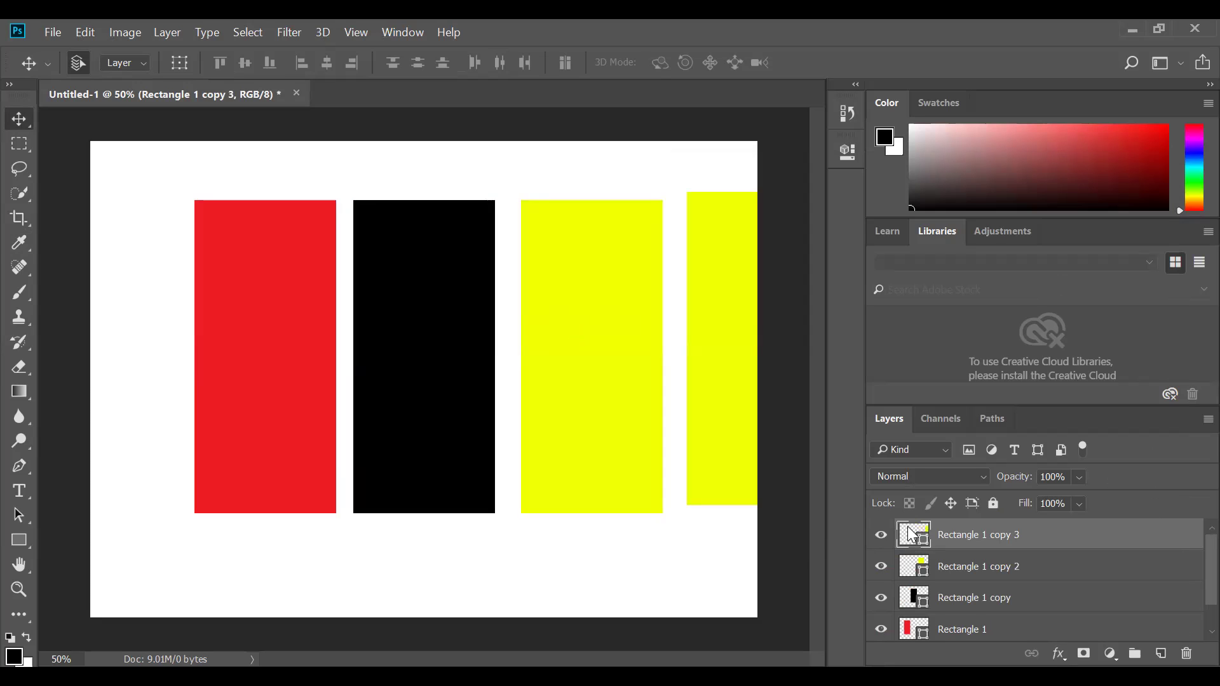
pyautogui.doubleClick(909, 536)
pyautogui.moveTo(938, 395); pyautogui.dragTo(939, 404)
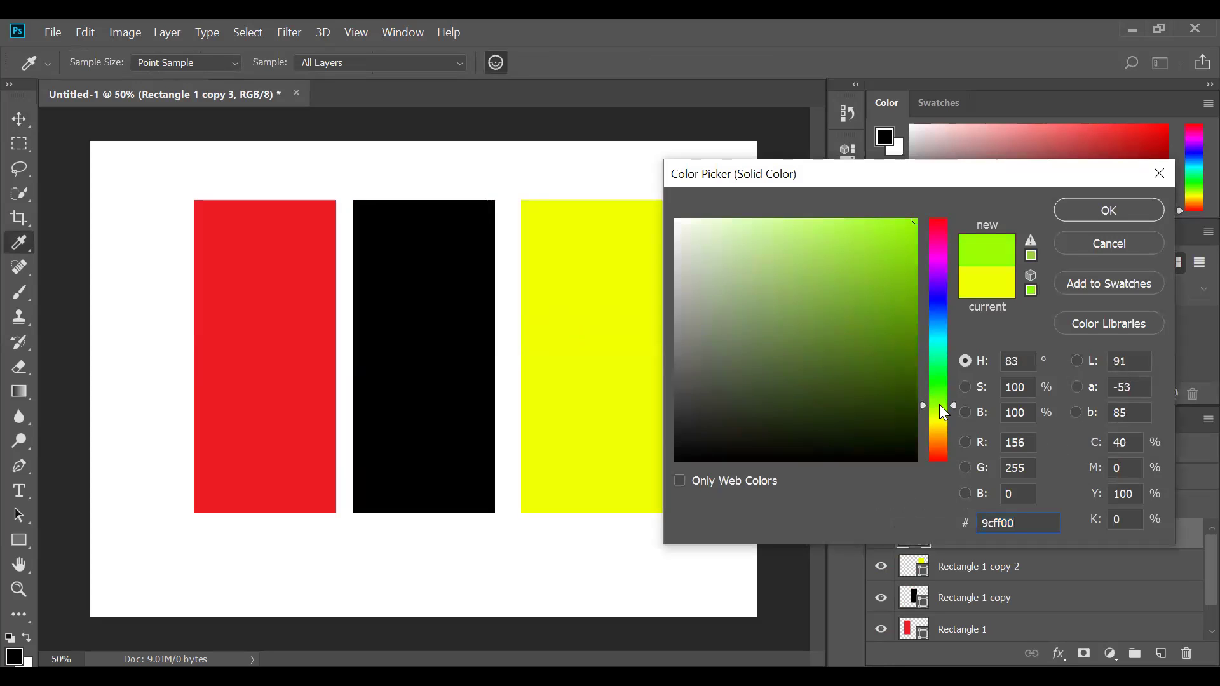
pyautogui.click(1096, 209)
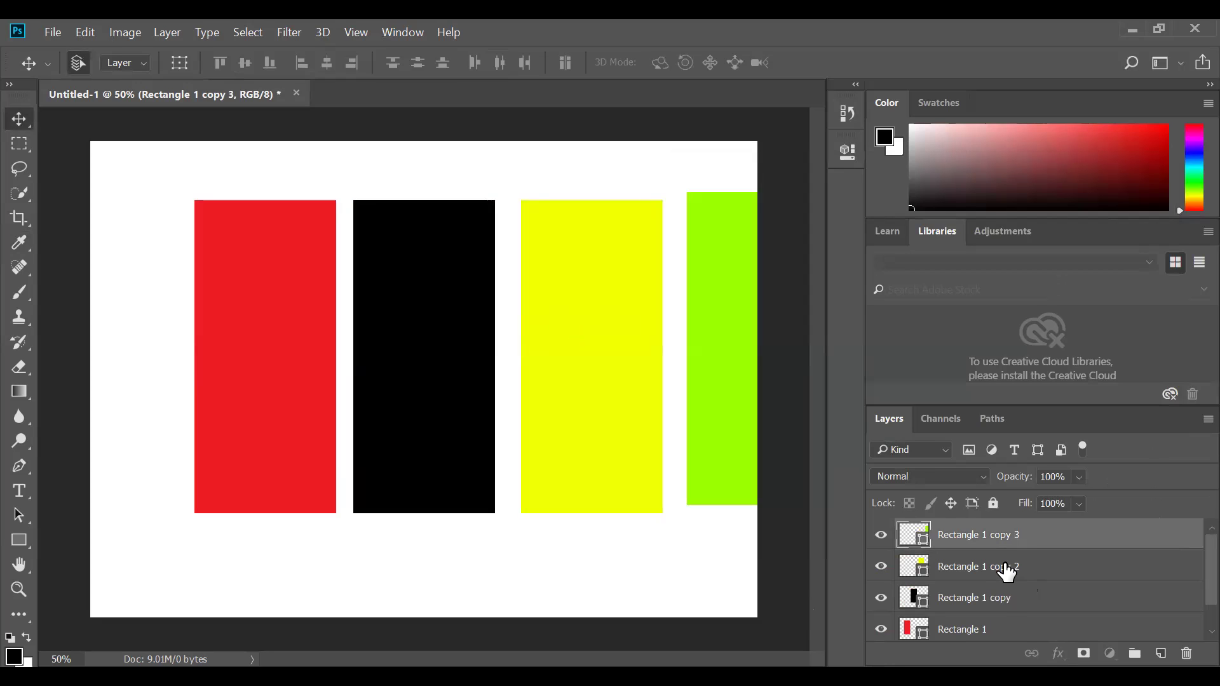
# Select all four rectangle layers and shift them left together so they fit inside the canvas, leaving nothing selected
pyautogui.keyDown('shift'); pyautogui.click(1004, 569); pyautogui.keyUp('shift')
pyautogui.keyDown('shift'); pyautogui.click(1000, 605); pyautogui.keyUp('shift')
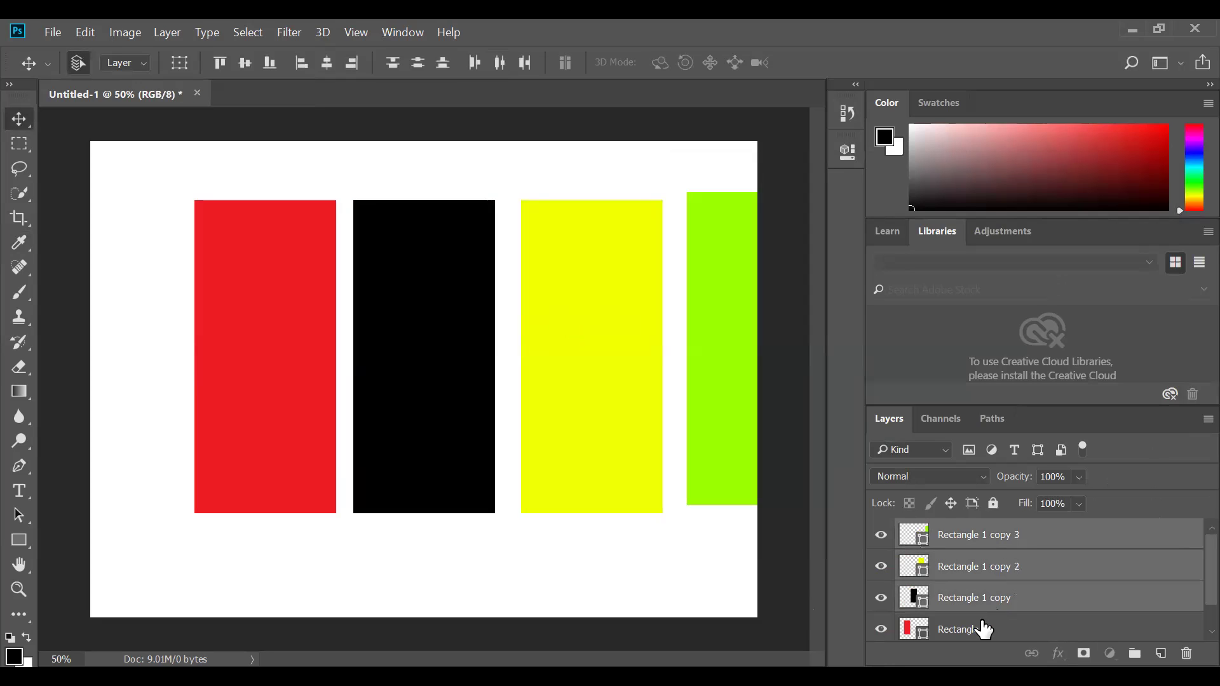
pyautogui.keyDown('shift'); pyautogui.click(985, 628); pyautogui.keyUp('shift')
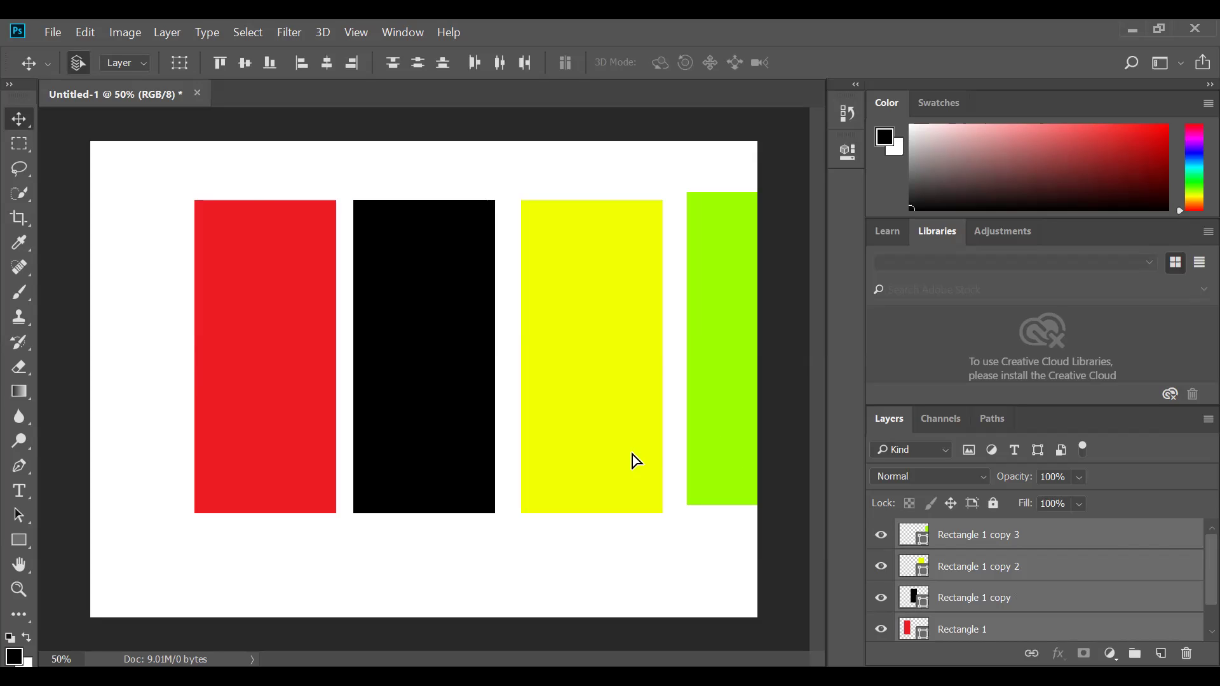
pyautogui.moveTo(343, 486); pyautogui.dragTo(256, 494)
pyautogui.click(274, 569)
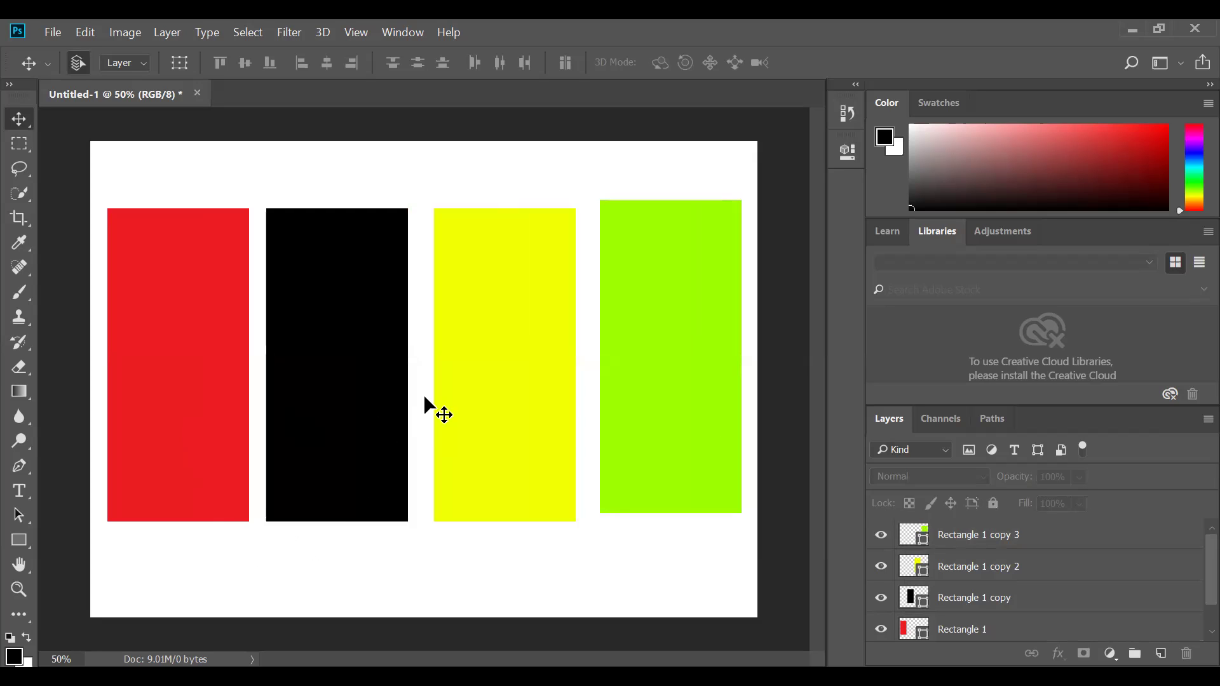
pyautogui.click(564, 388)
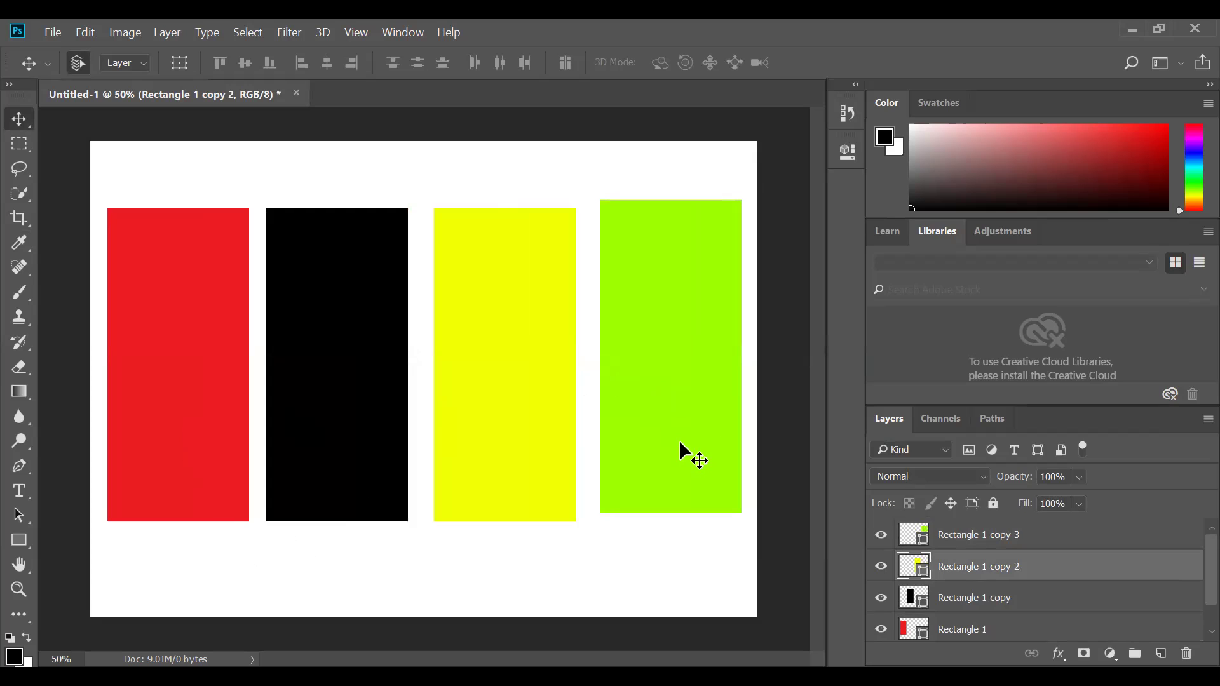
pyautogui.click(170, 566)
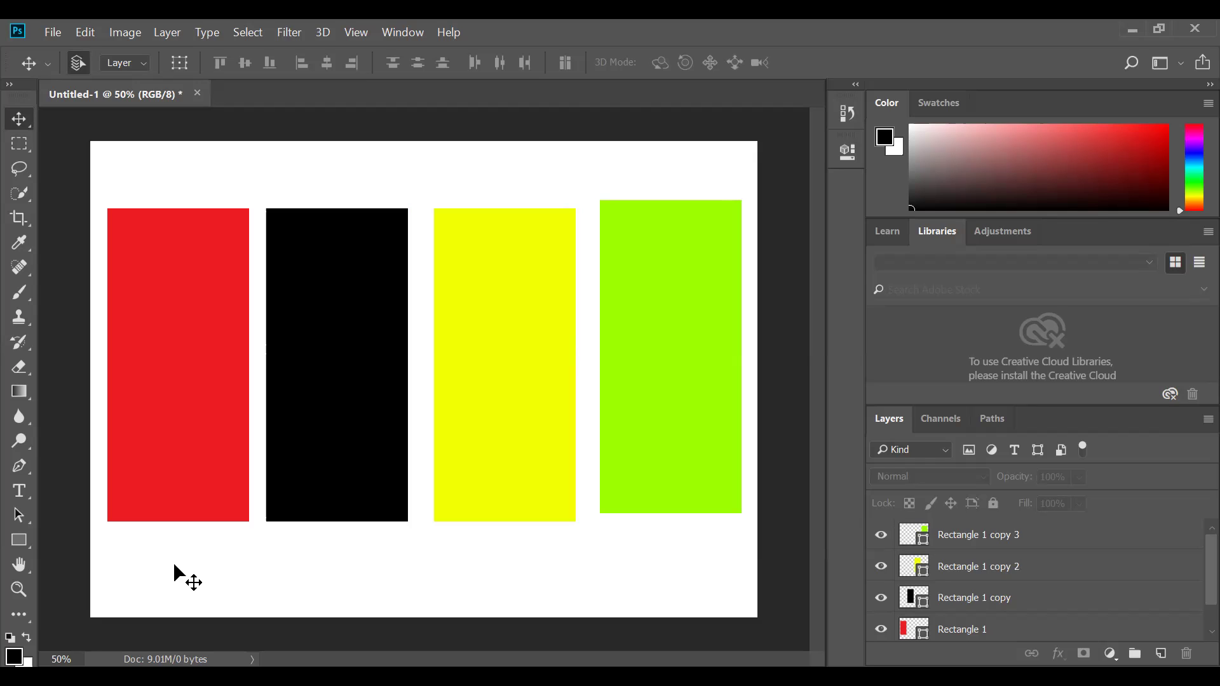
# Select the red rectangle's layer from the canvas and change its fill colour to yellow, #e6ed1c
pyautogui.click(229, 438)
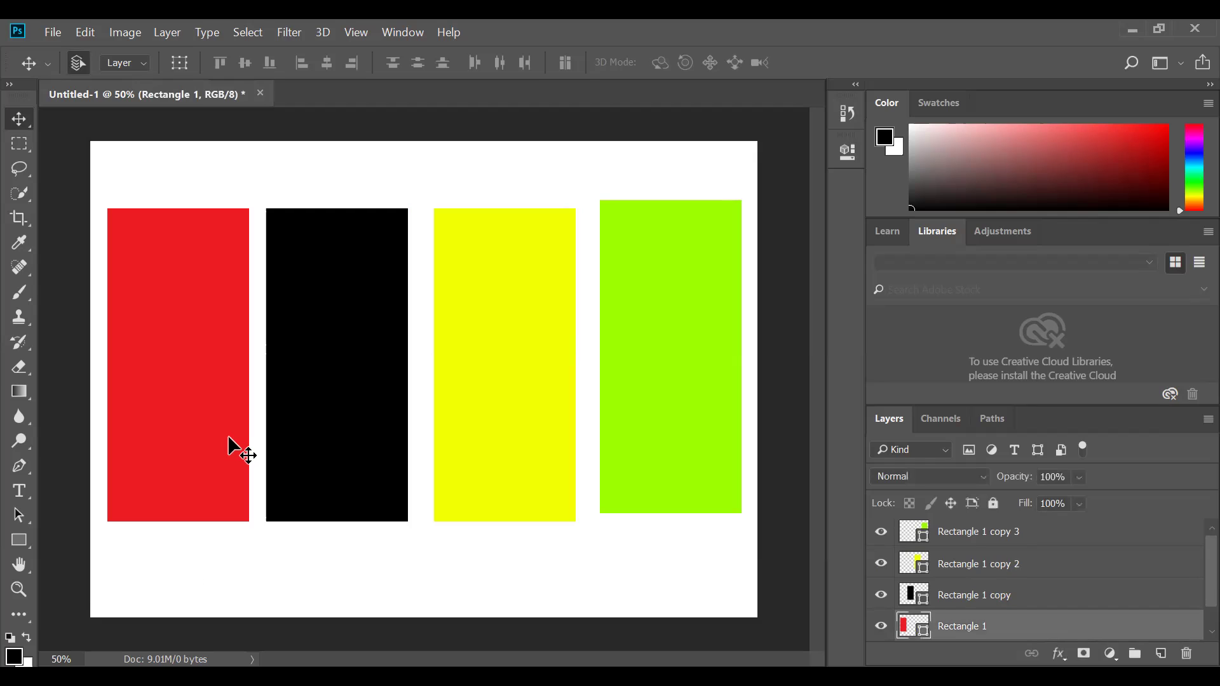
pyautogui.rightClick(229, 438)
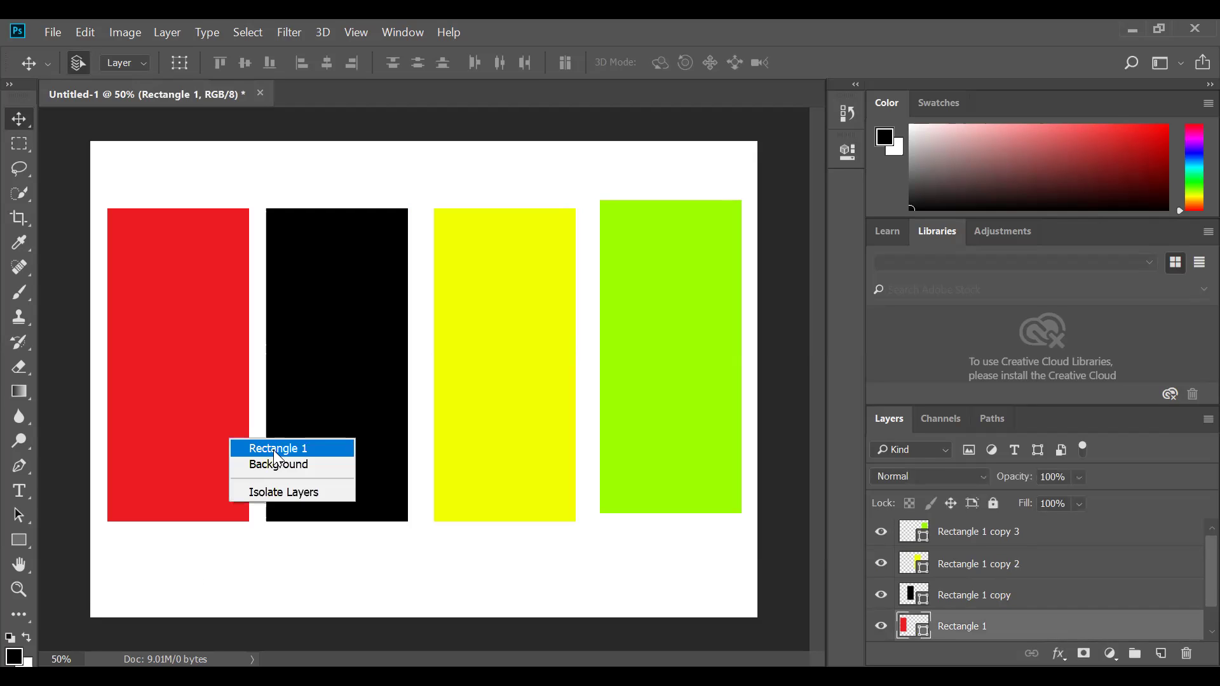
pyautogui.click(274, 449)
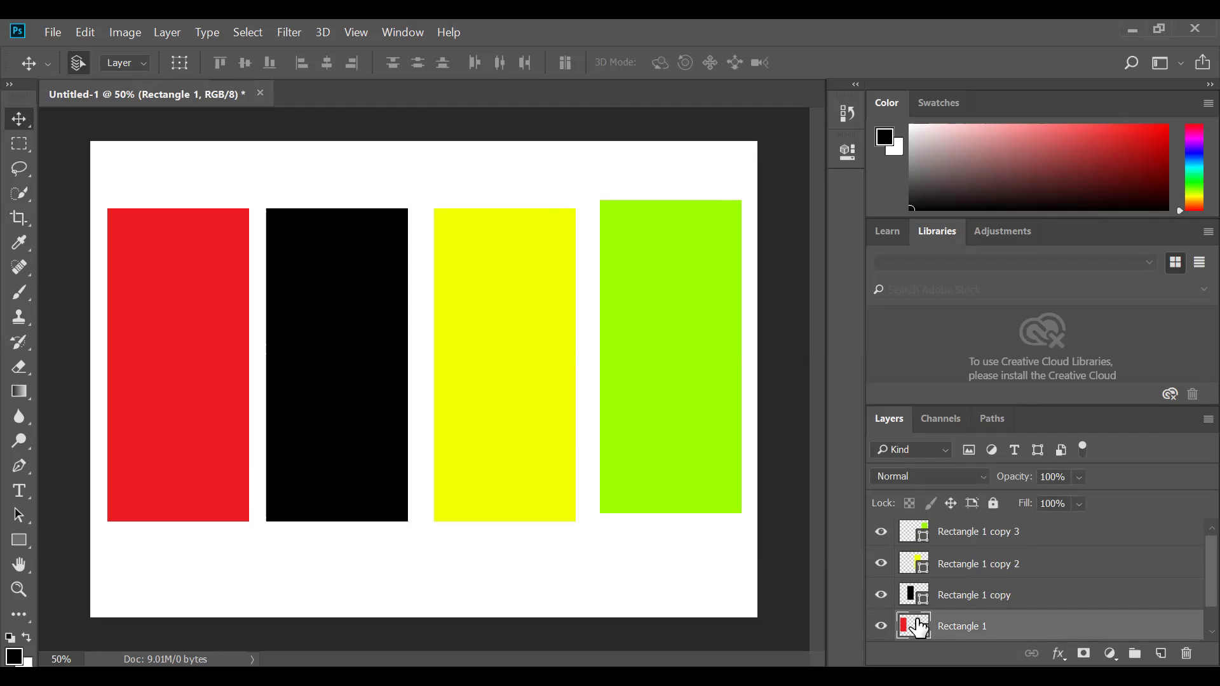
pyautogui.doubleClick(920, 627)
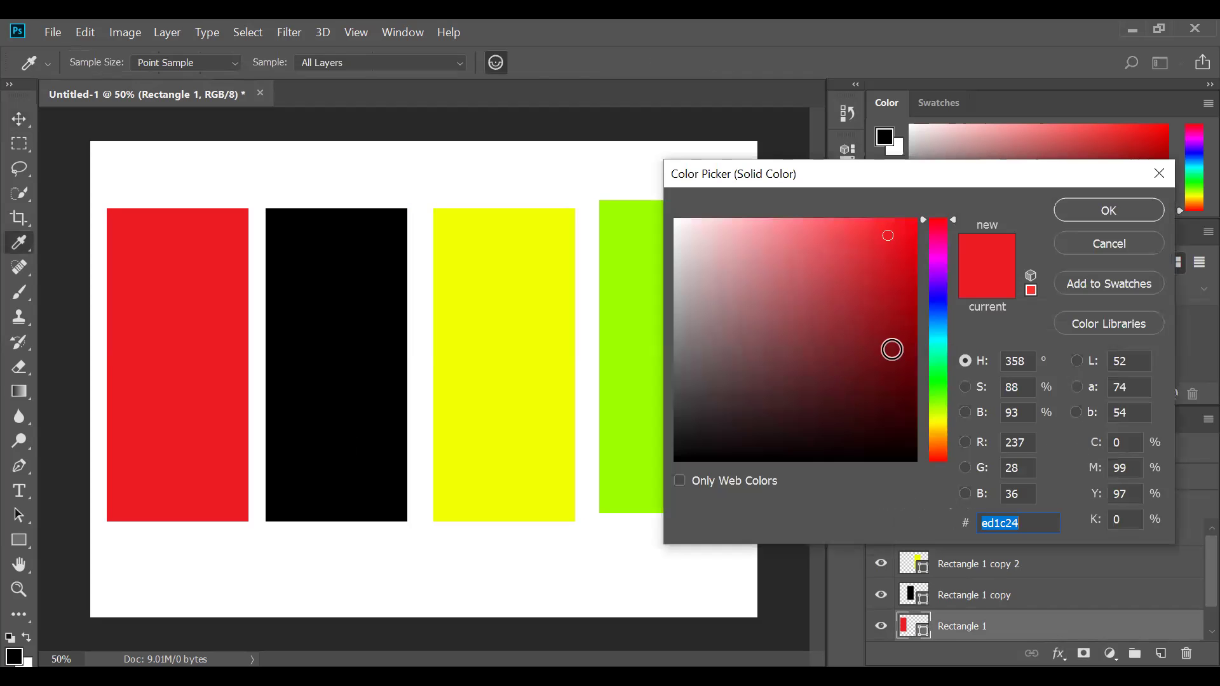
pyautogui.click(945, 372)
pyautogui.moveTo(940, 403); pyautogui.dragTo(942, 419)
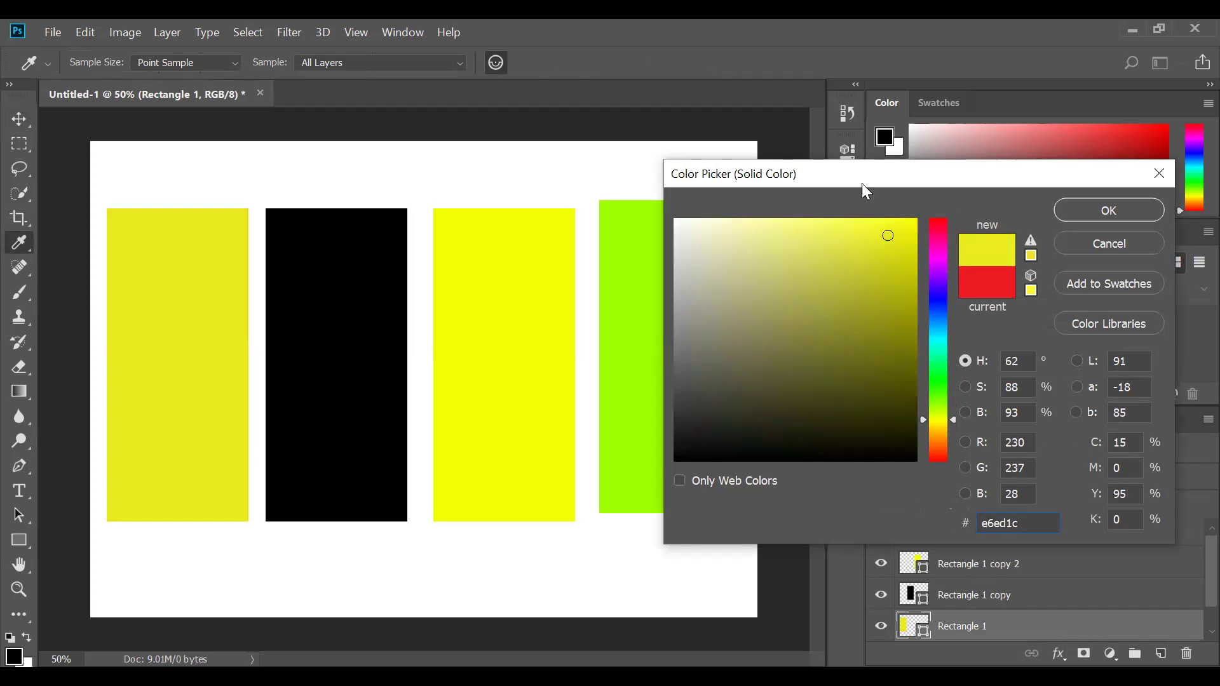
pyautogui.click(1106, 209)
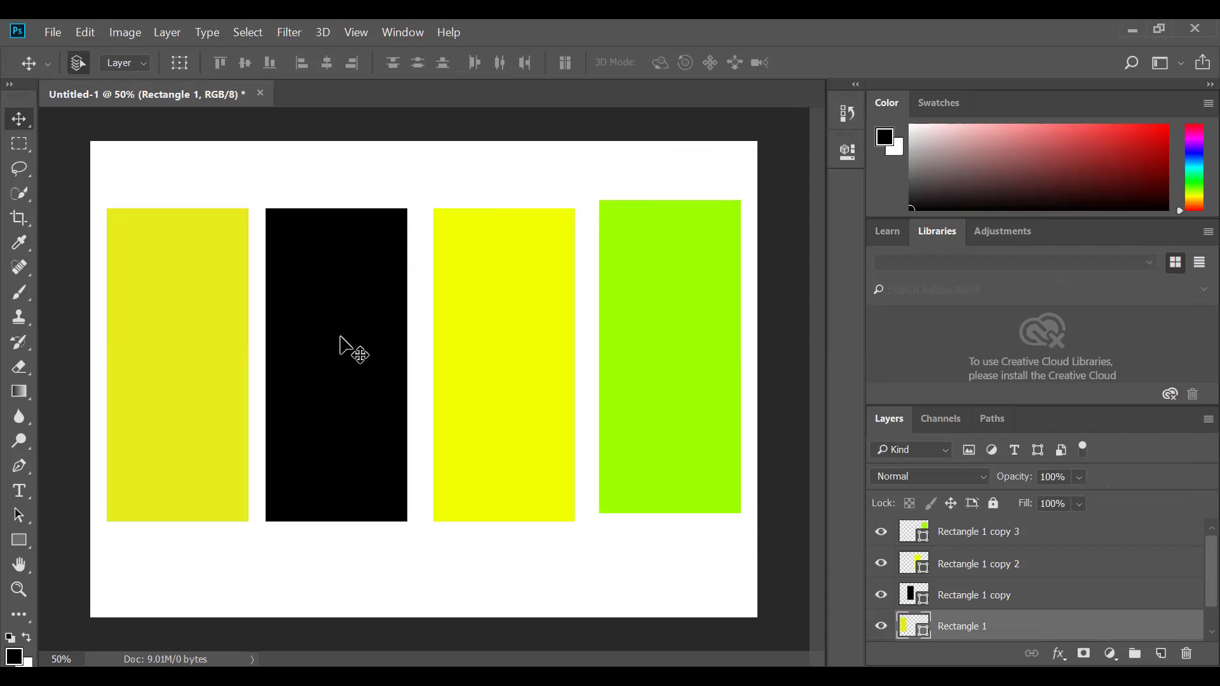
# Select the third rectangle's layer from the canvas and change its fill colour from yellow to red, #ff0000
pyautogui.rightClick(525, 375)
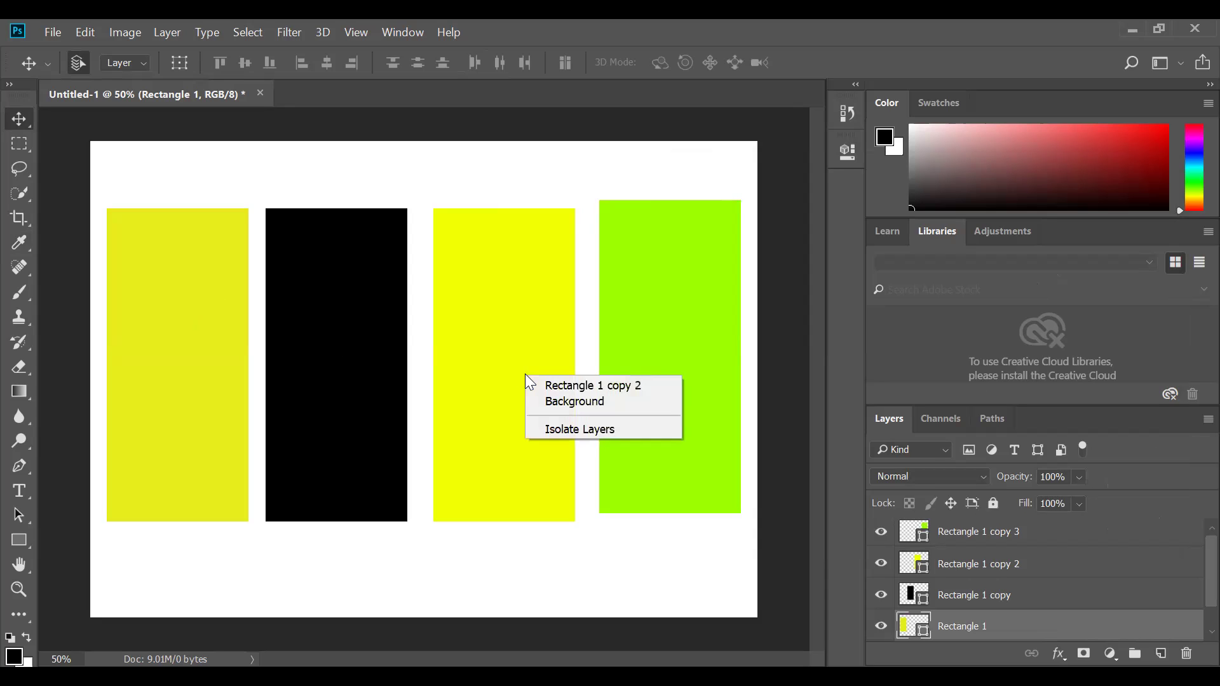
pyautogui.click(576, 389)
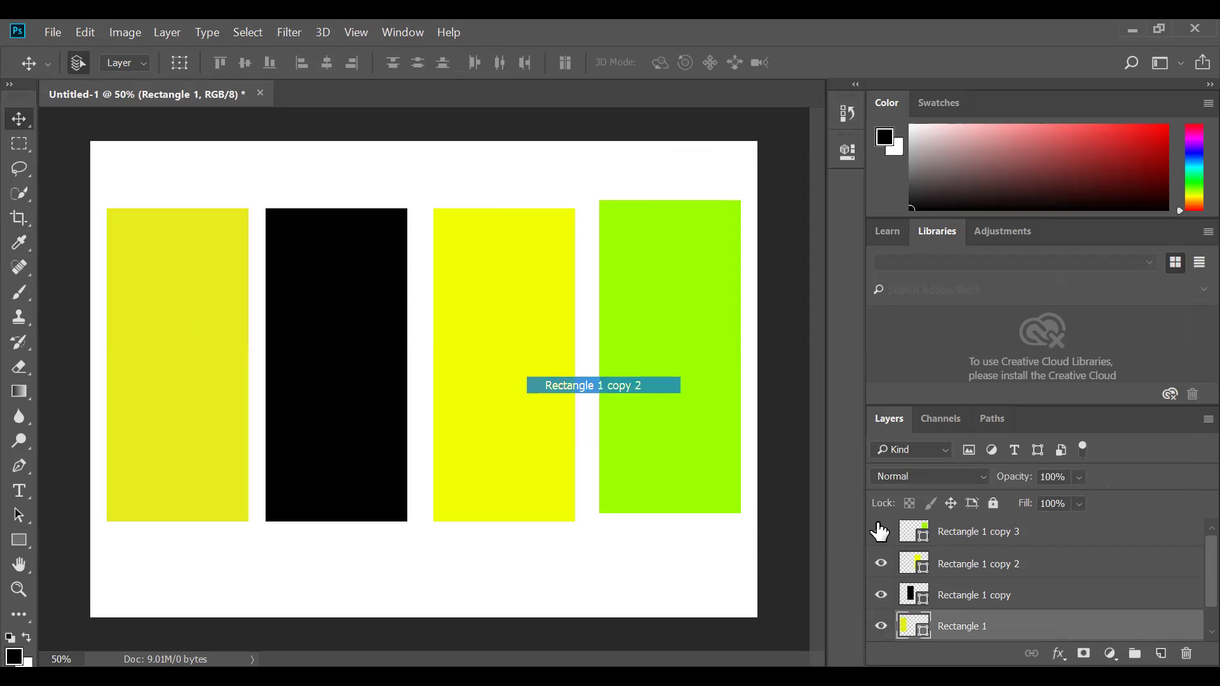
pyautogui.doubleClick(915, 566)
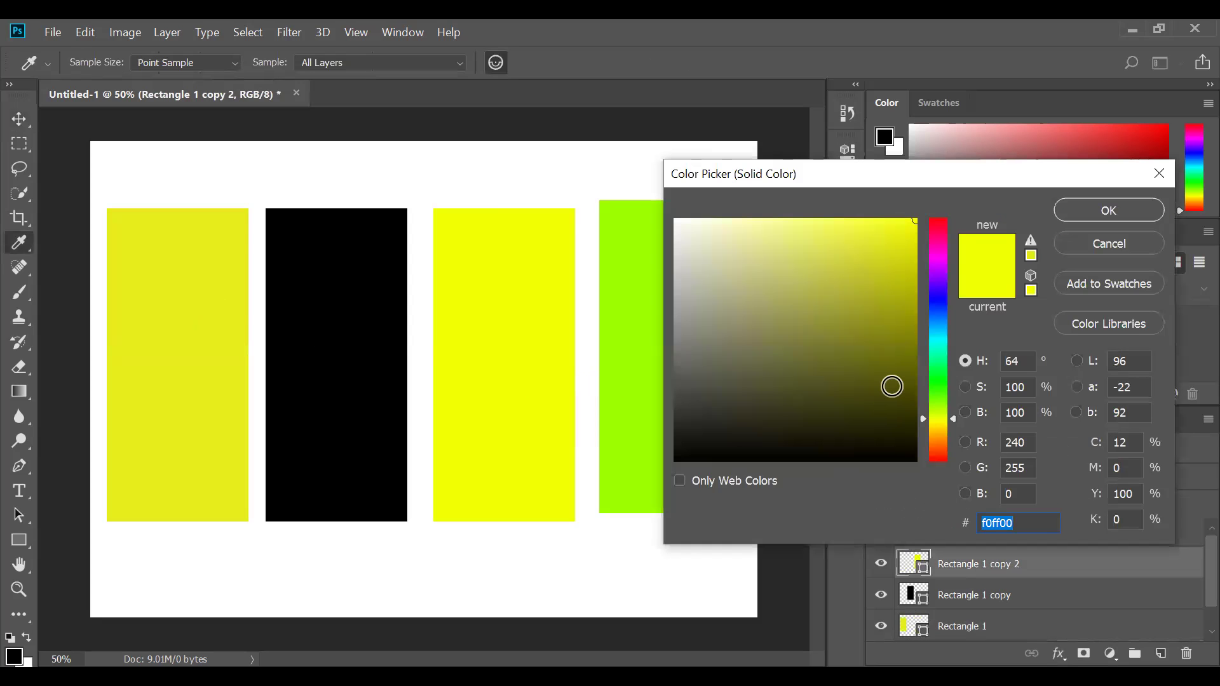
pyautogui.moveTo(892, 386); pyautogui.dragTo(964, 193)
pyautogui.click(933, 227)
pyautogui.click(949, 219)
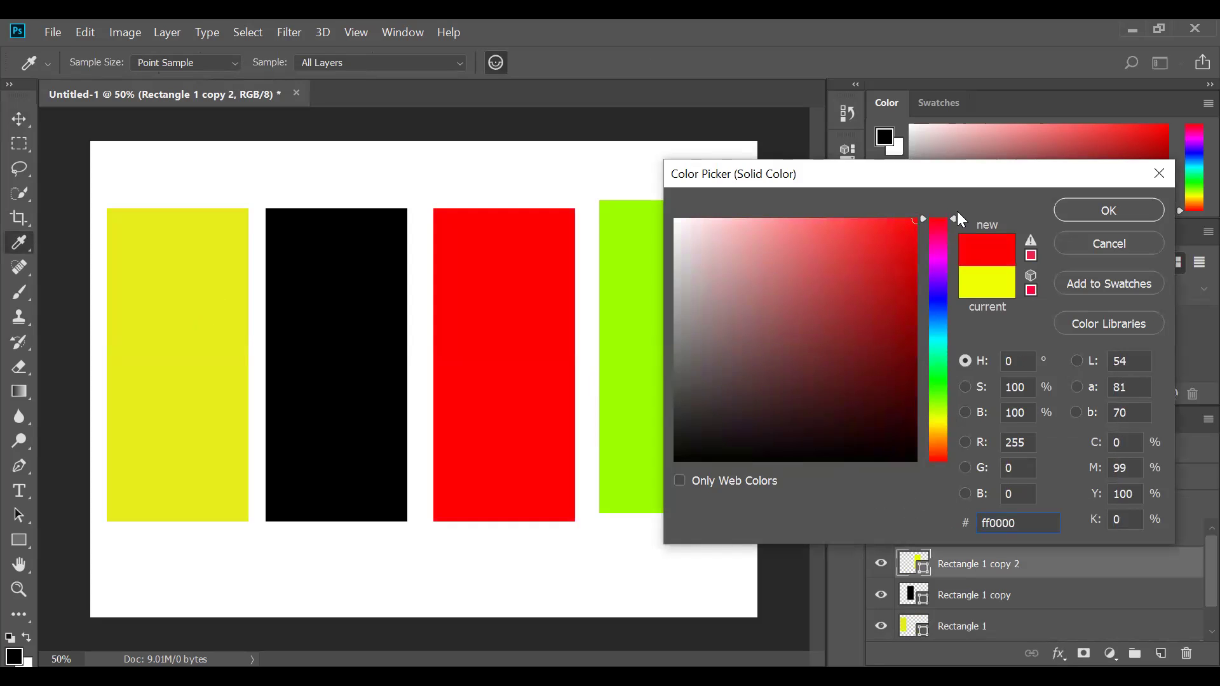
pyautogui.click(1099, 210)
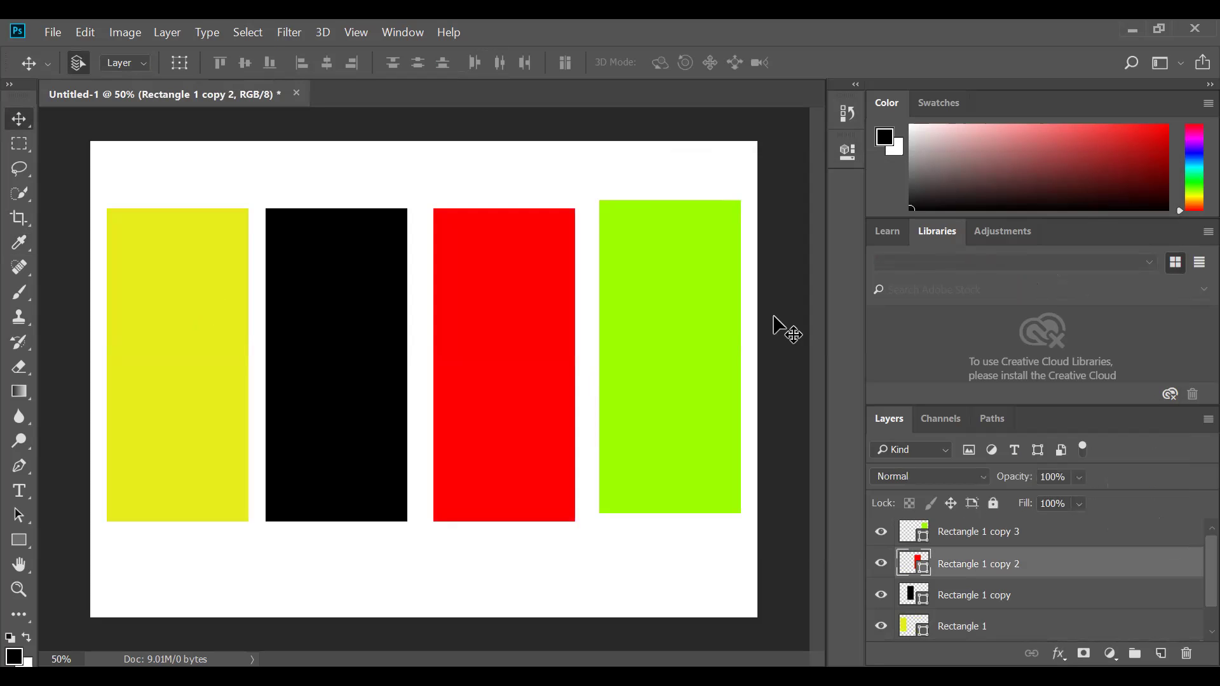
# Select the lime green rectangle's layer from the canvas and change its fill colour to dark blue, #0d2991
pyautogui.rightClick(677, 320)
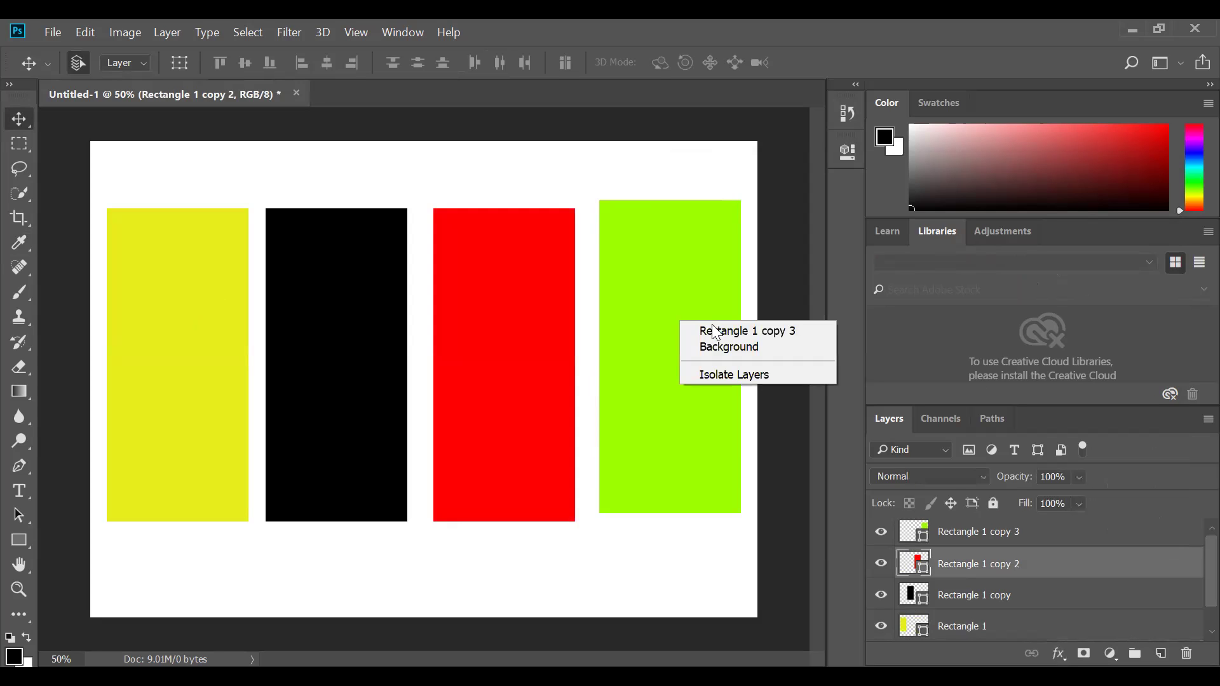
pyautogui.click(713, 331)
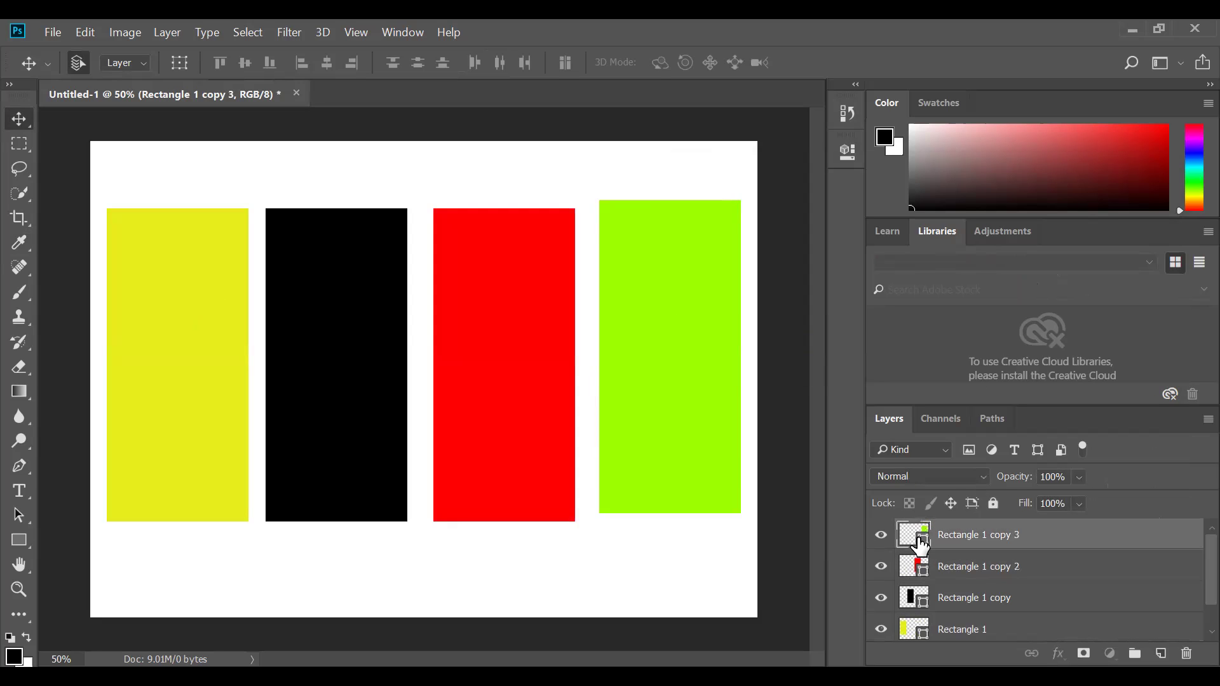
pyautogui.doubleClick(921, 540)
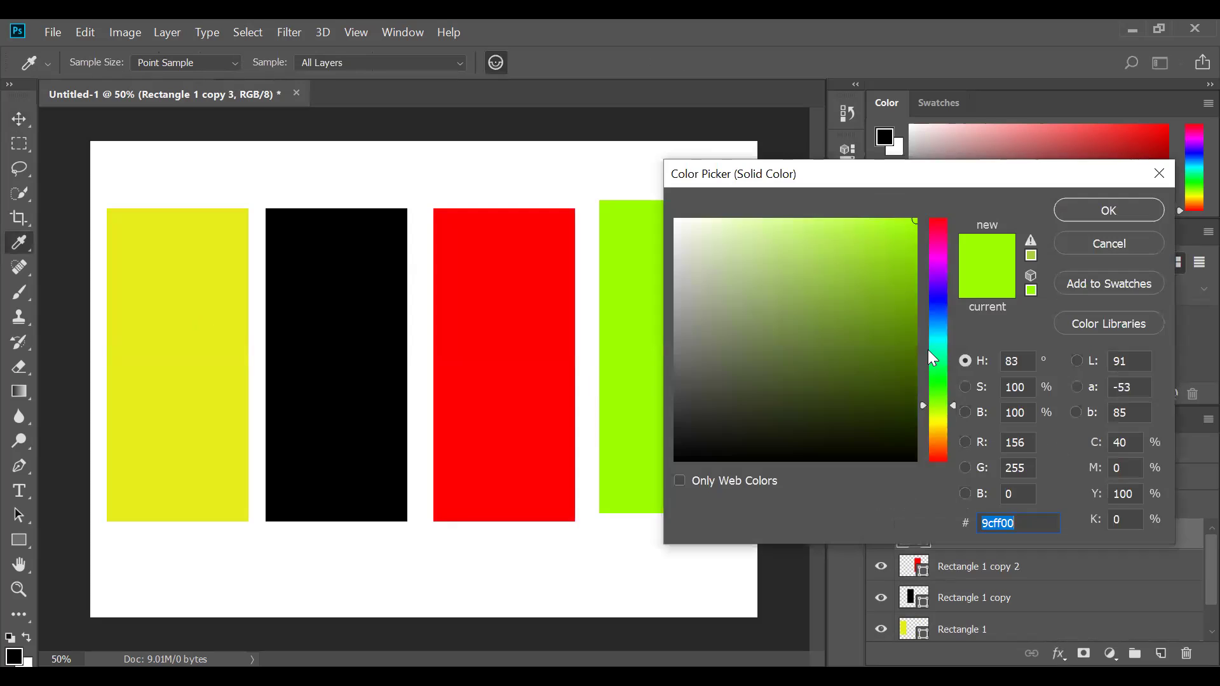
pyautogui.click(939, 299)
pyautogui.moveTo(940, 300)
pyautogui.mouseDown()
pyautogui.moveTo(943, 315)
pyautogui.moveTo(895, 322)
pyautogui.mouseUp()
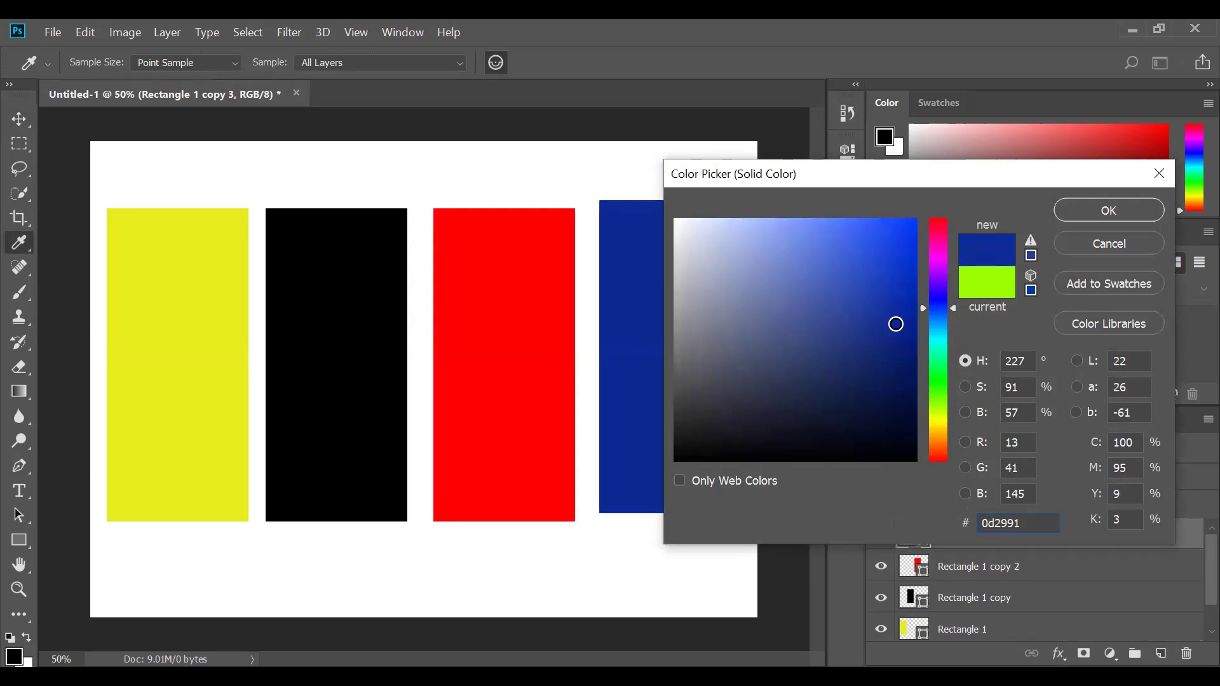
pyautogui.click(1102, 215)
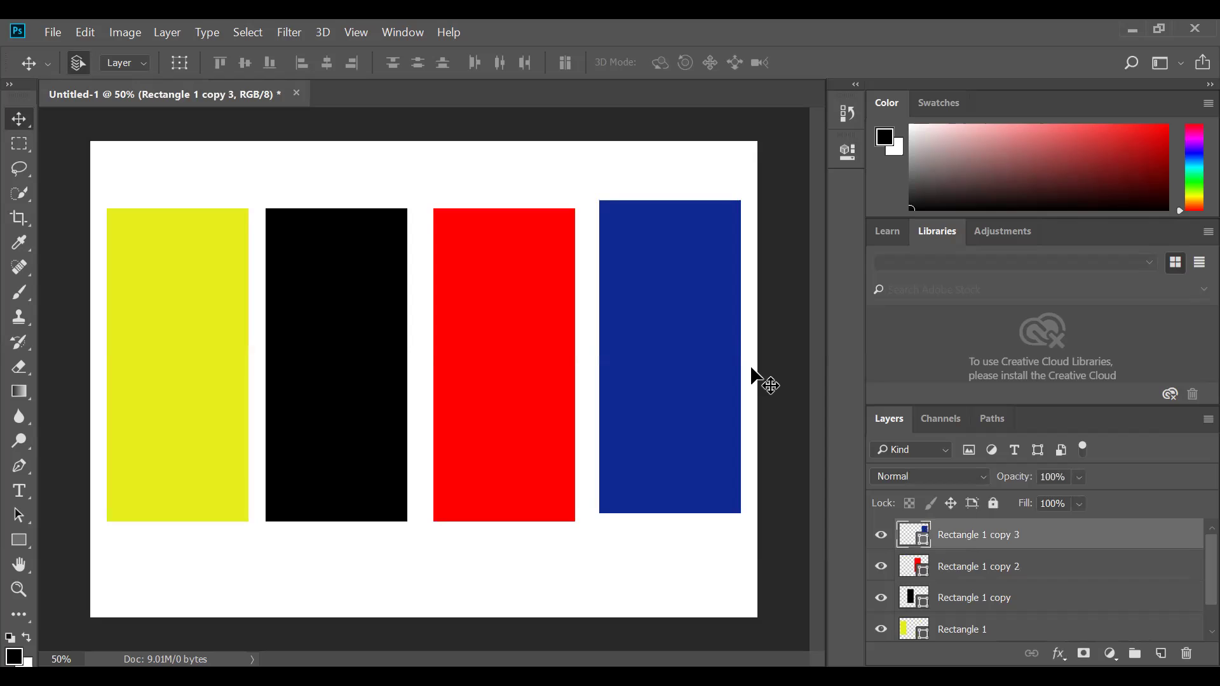
# Select the first rectangle's layer from the canvas and change its fill colour to black
pyautogui.click(172, 287)
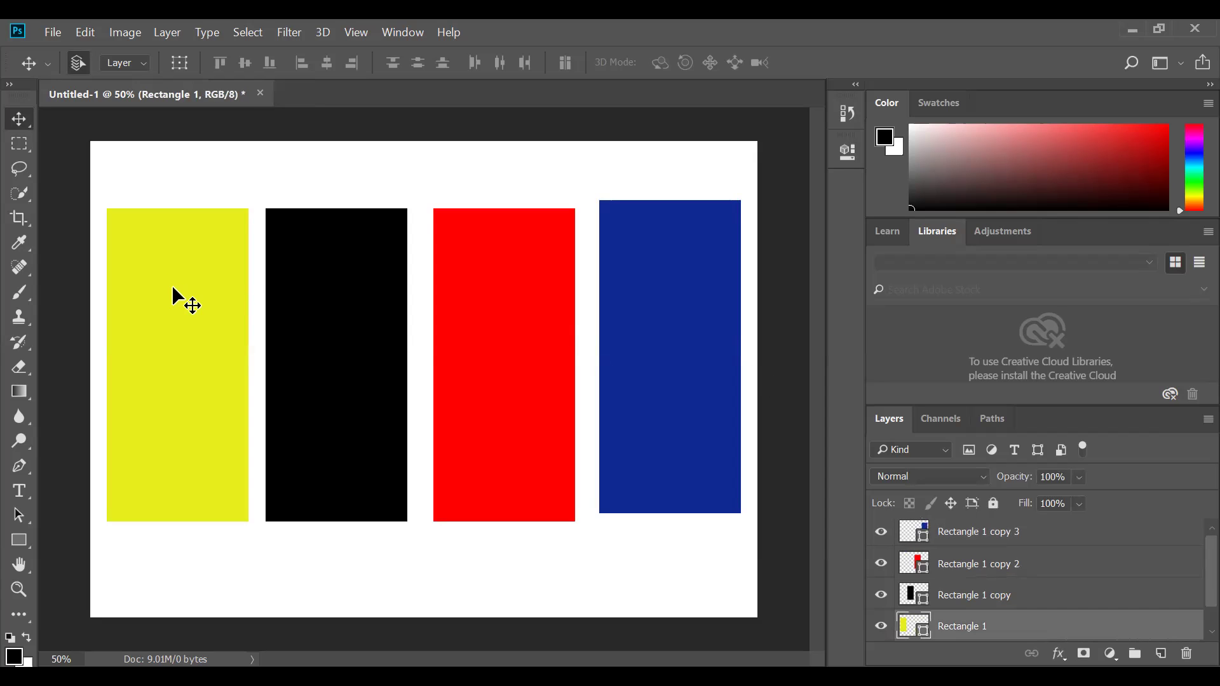
pyautogui.rightClick(172, 287)
pyautogui.click(190, 298)
pyautogui.doubleClick(912, 626)
pyautogui.click(938, 342)
pyautogui.moveTo(936, 340); pyautogui.dragTo(645, 466)
pyautogui.moveTo(707, 432); pyautogui.dragTo(642, 485)
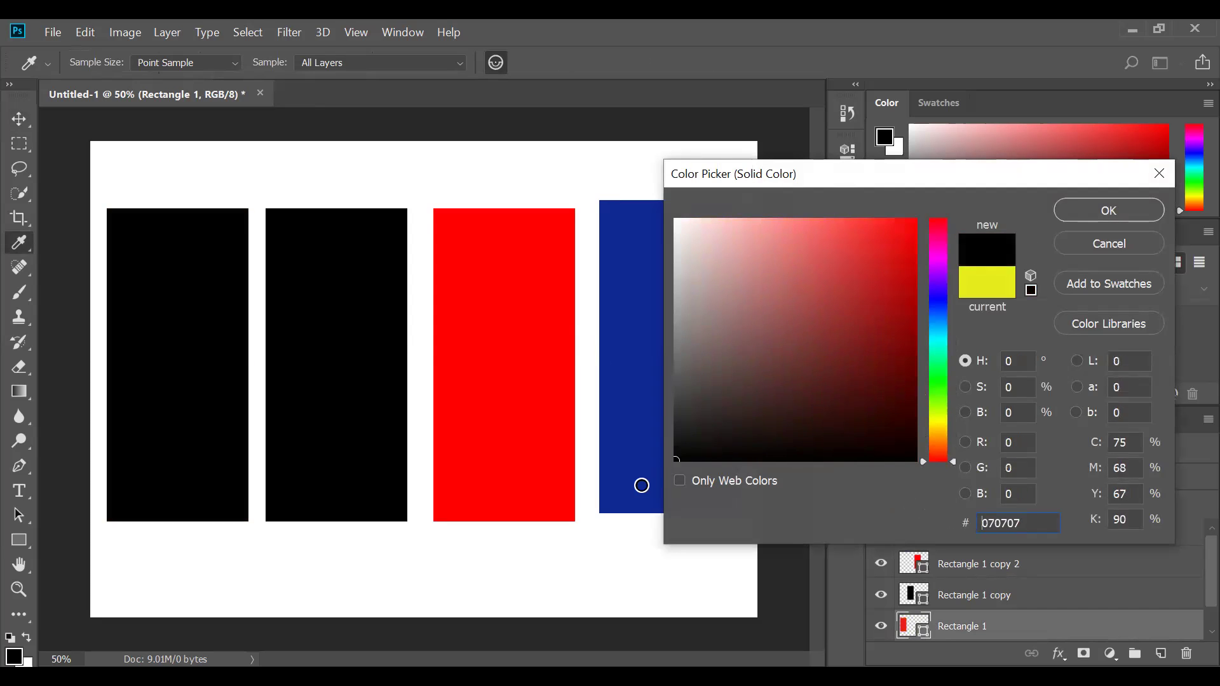
pyautogui.click(1125, 206)
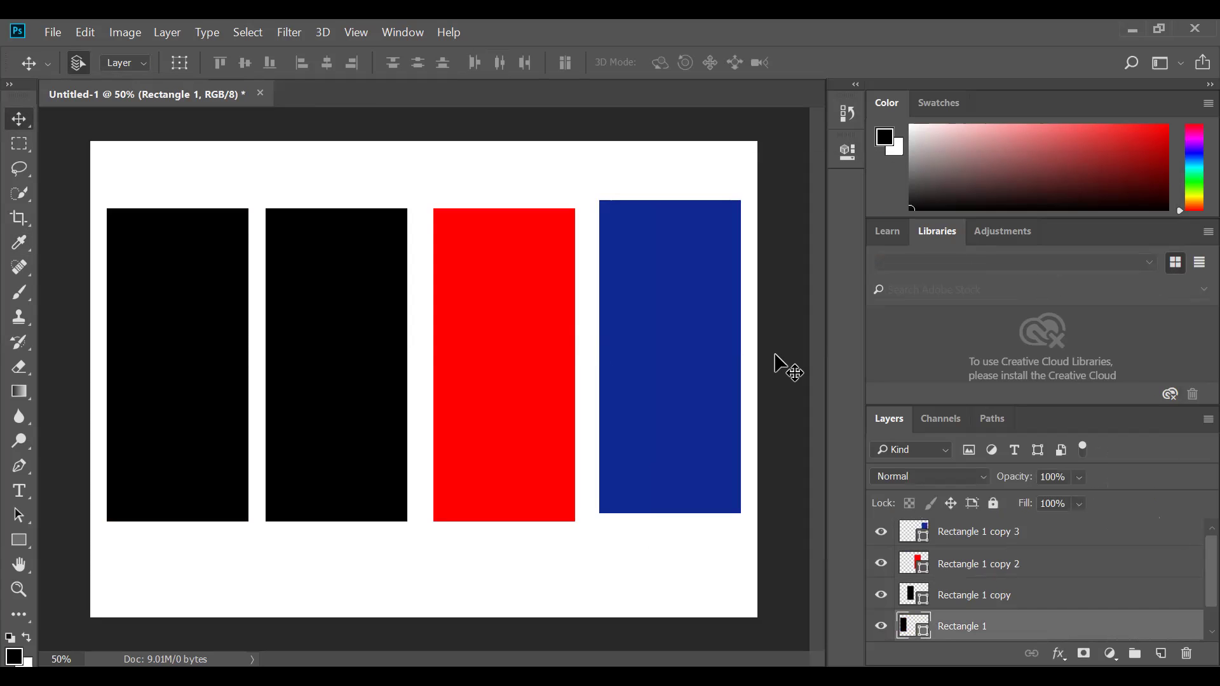
# Select the dark blue rectangle's layer from the canvas and delete it
pyautogui.rightClick(687, 343)
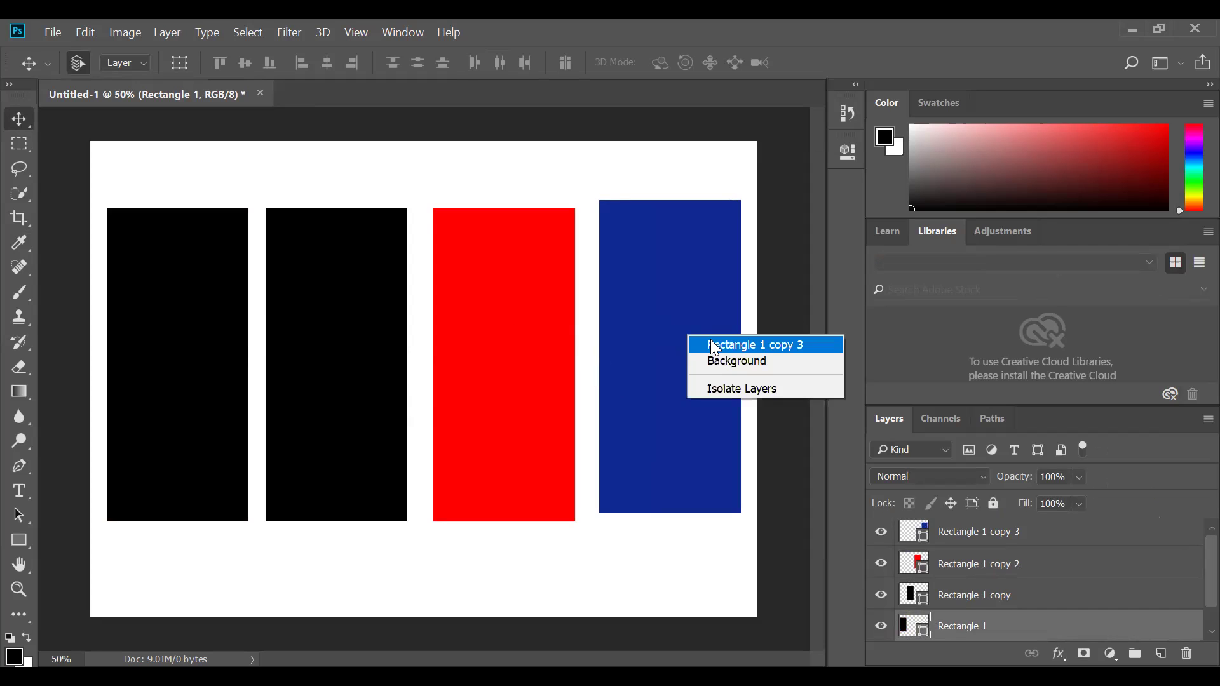
pyautogui.click(710, 343)
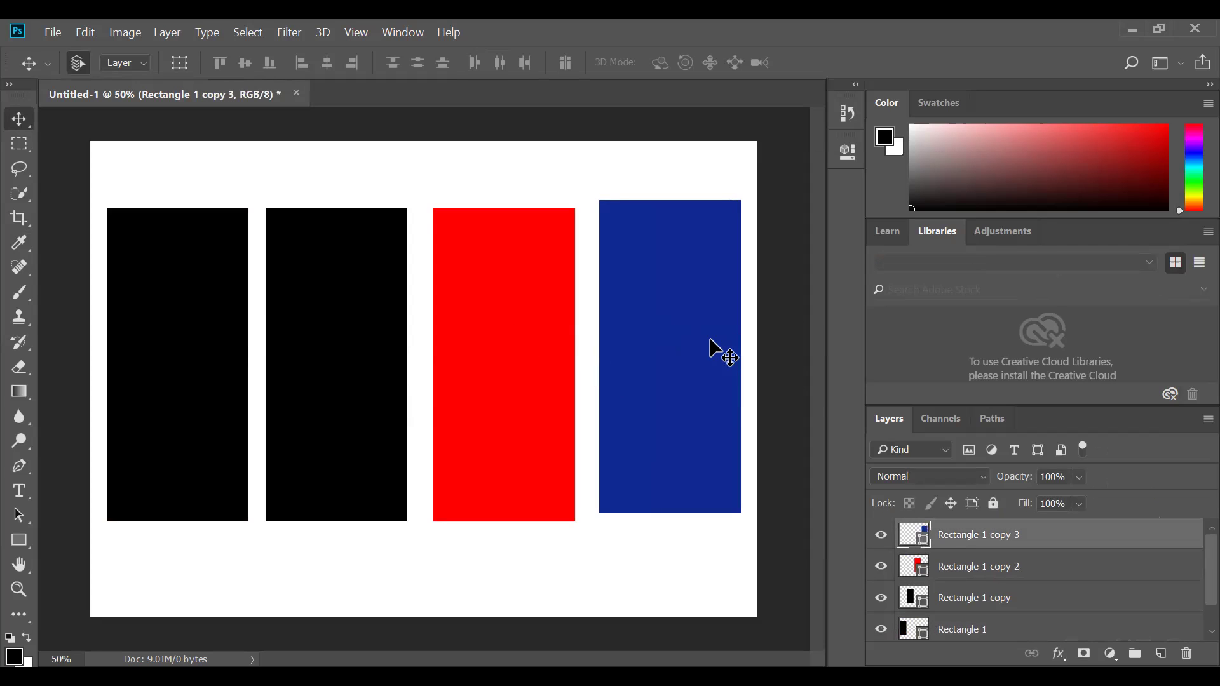
pyautogui.press('Delete')
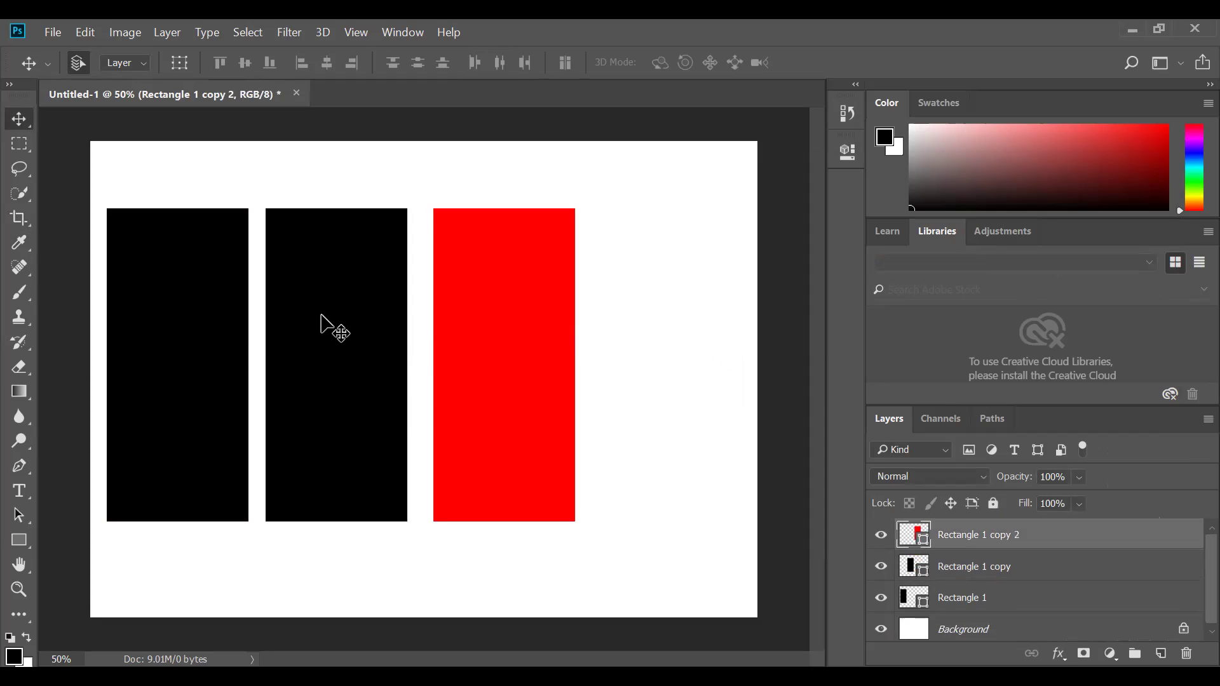
# Select the second black rectangle's layer from the canvas and change its fill colour to bright yellow, #deff00
pyautogui.rightClick(321, 315)
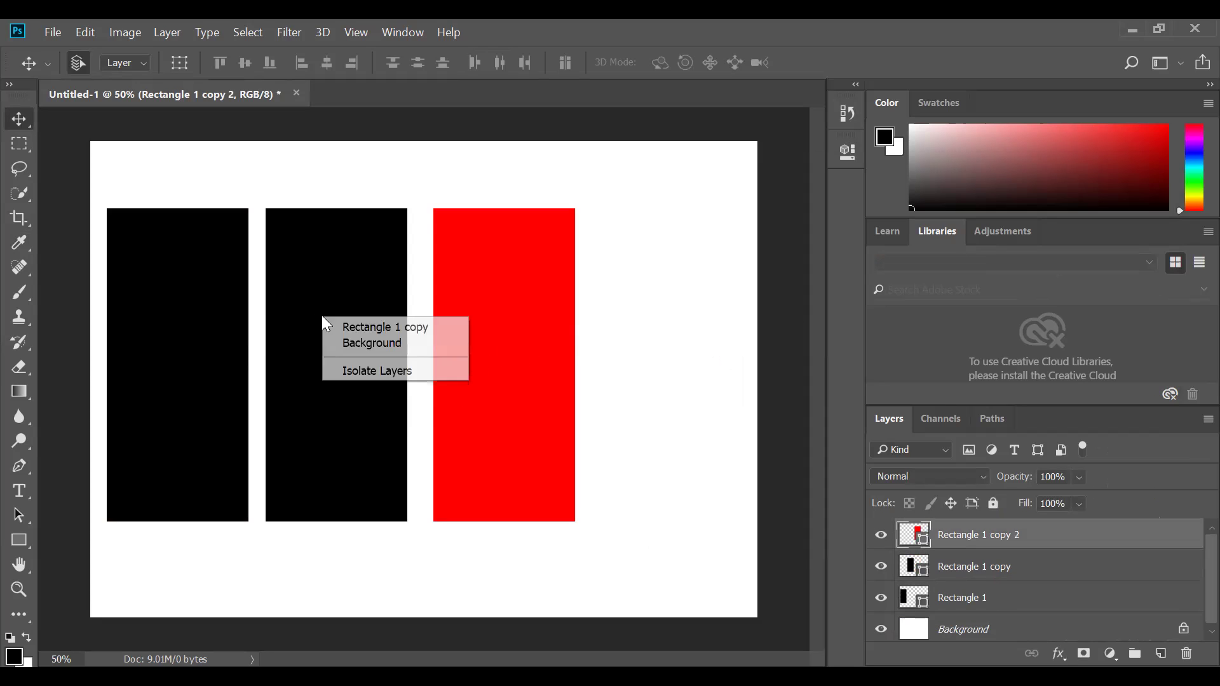
pyautogui.click(362, 326)
pyautogui.doubleClick(923, 567)
pyautogui.moveTo(936, 366); pyautogui.dragTo(943, 415)
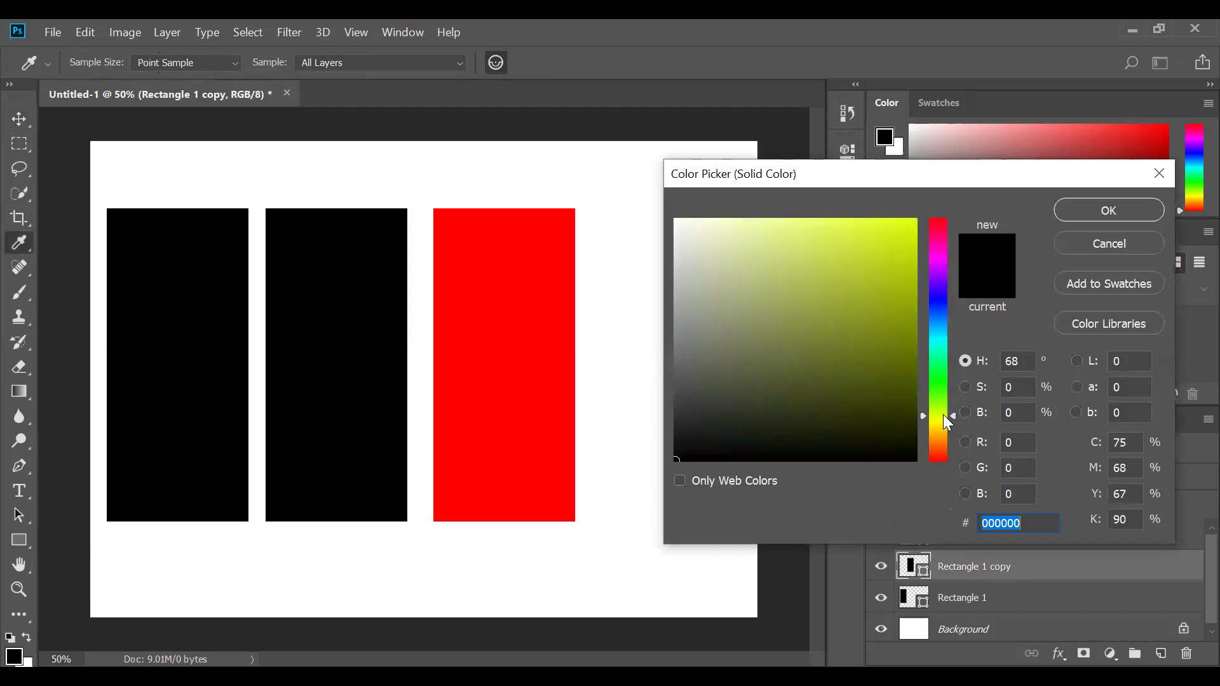
pyautogui.moveTo(863, 322); pyautogui.dragTo(1053, 203)
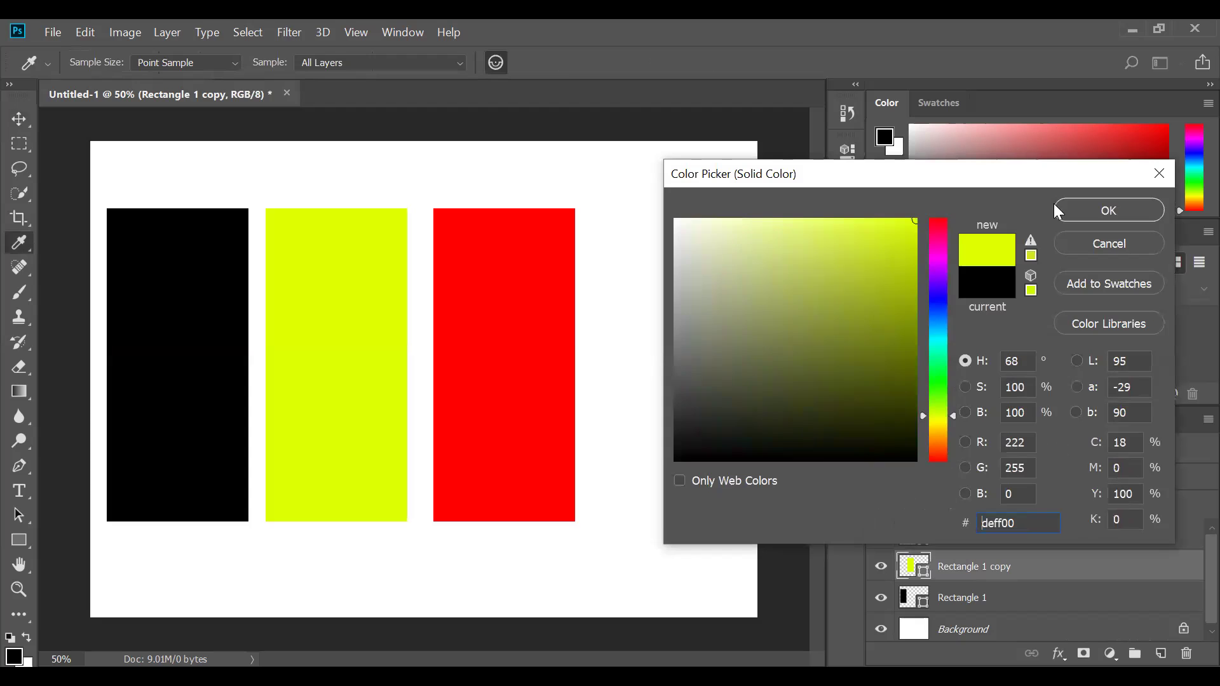
pyautogui.click(1093, 210)
# Select the red rectangle's layer and change its fill colour to white, #ffffff
pyautogui.click(528, 312)
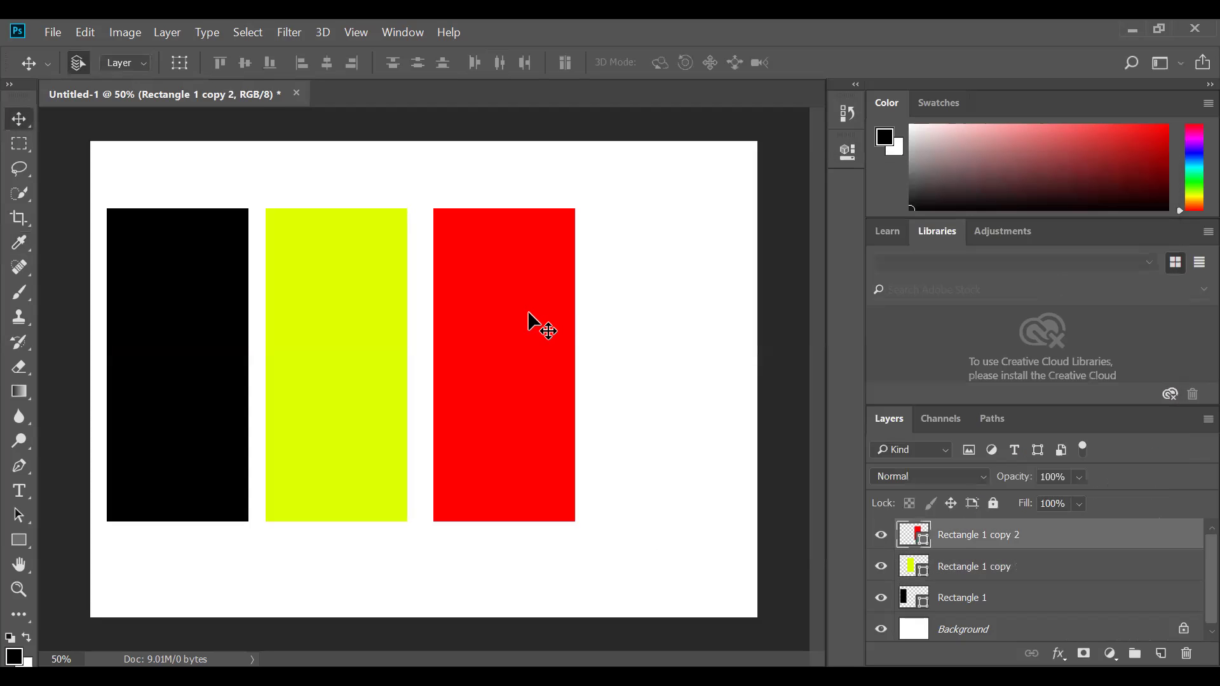
pyautogui.rightClick(528, 312)
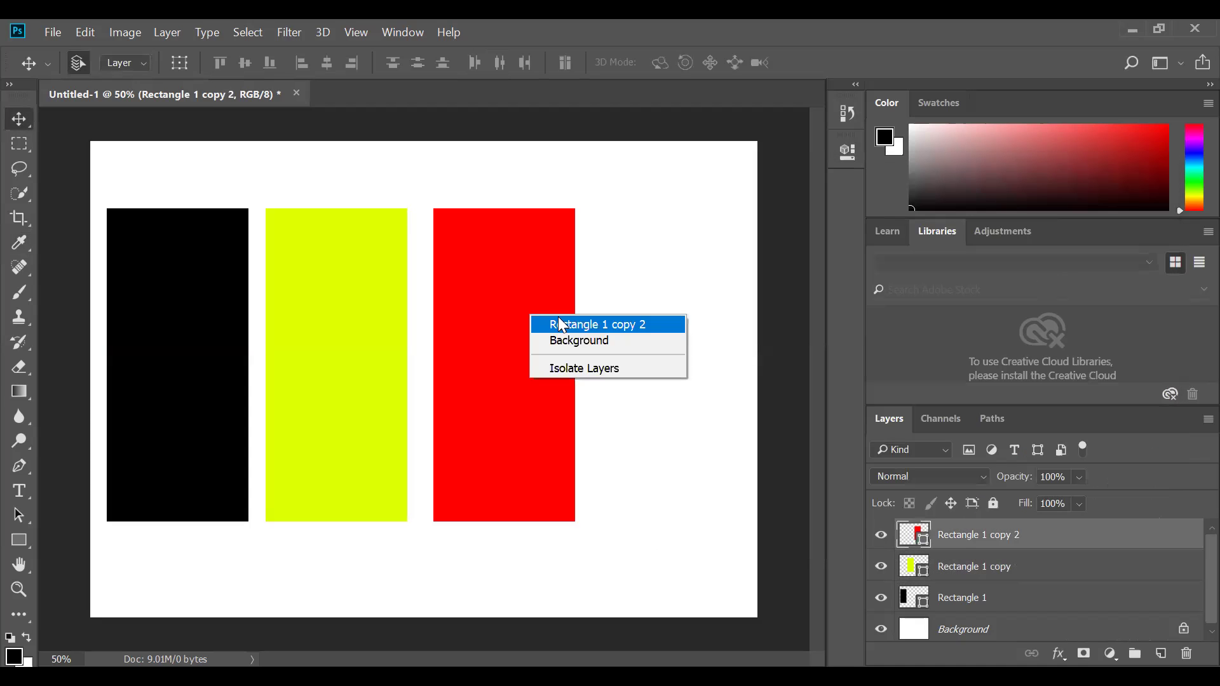
pyautogui.click(915, 547)
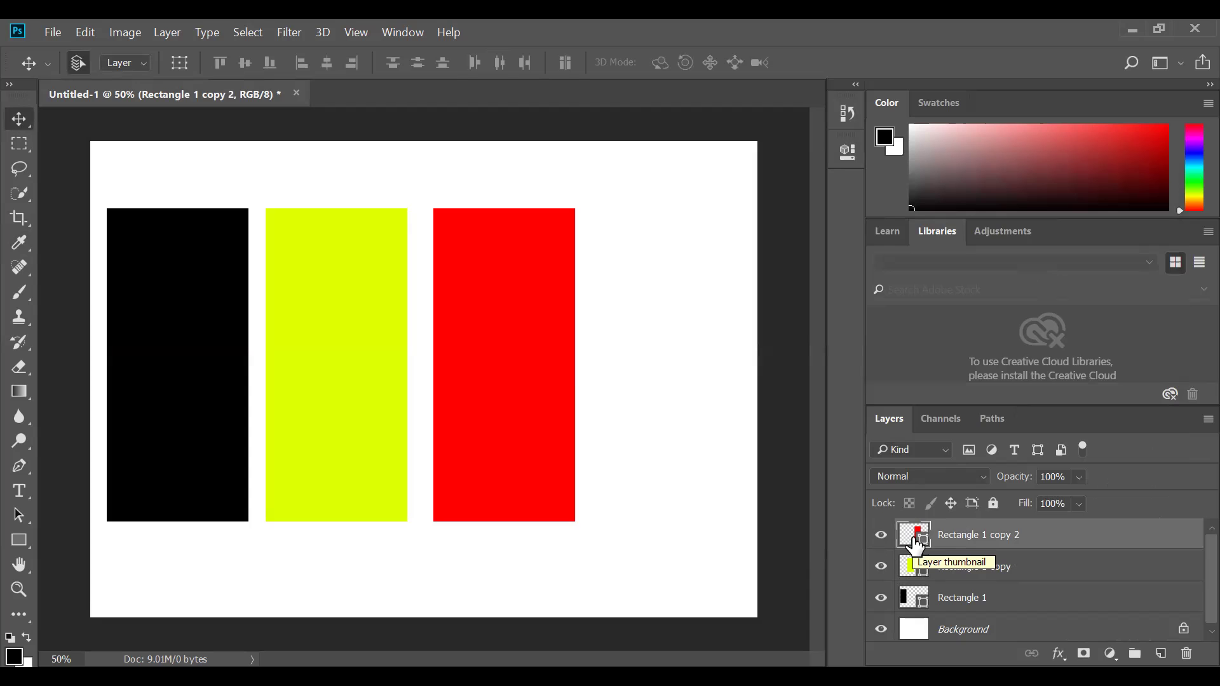
pyautogui.doubleClick(917, 545)
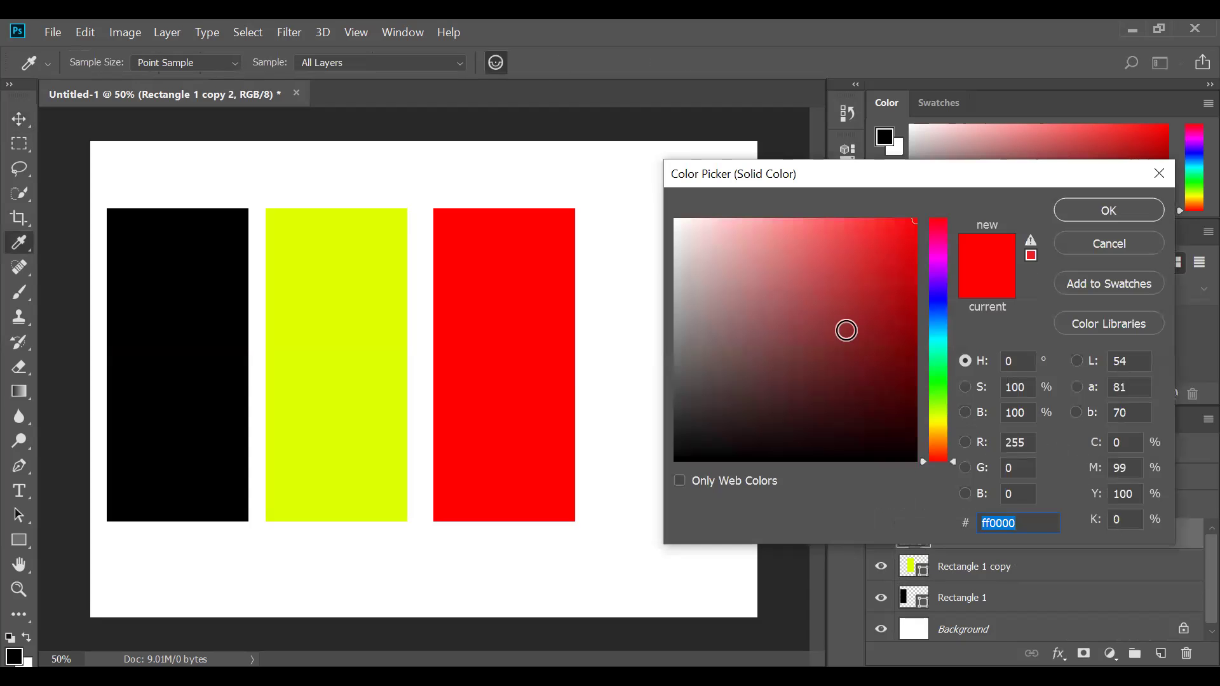
pyautogui.moveTo(817, 322); pyautogui.dragTo(661, 142)
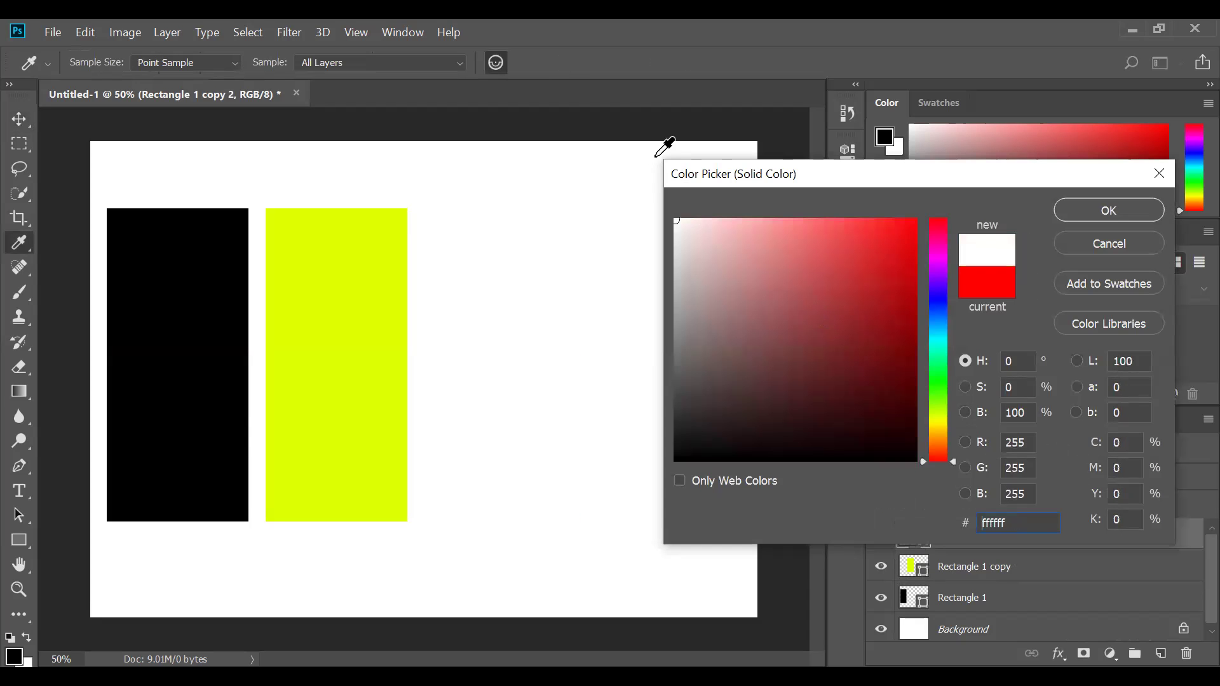
pyautogui.click(1123, 207)
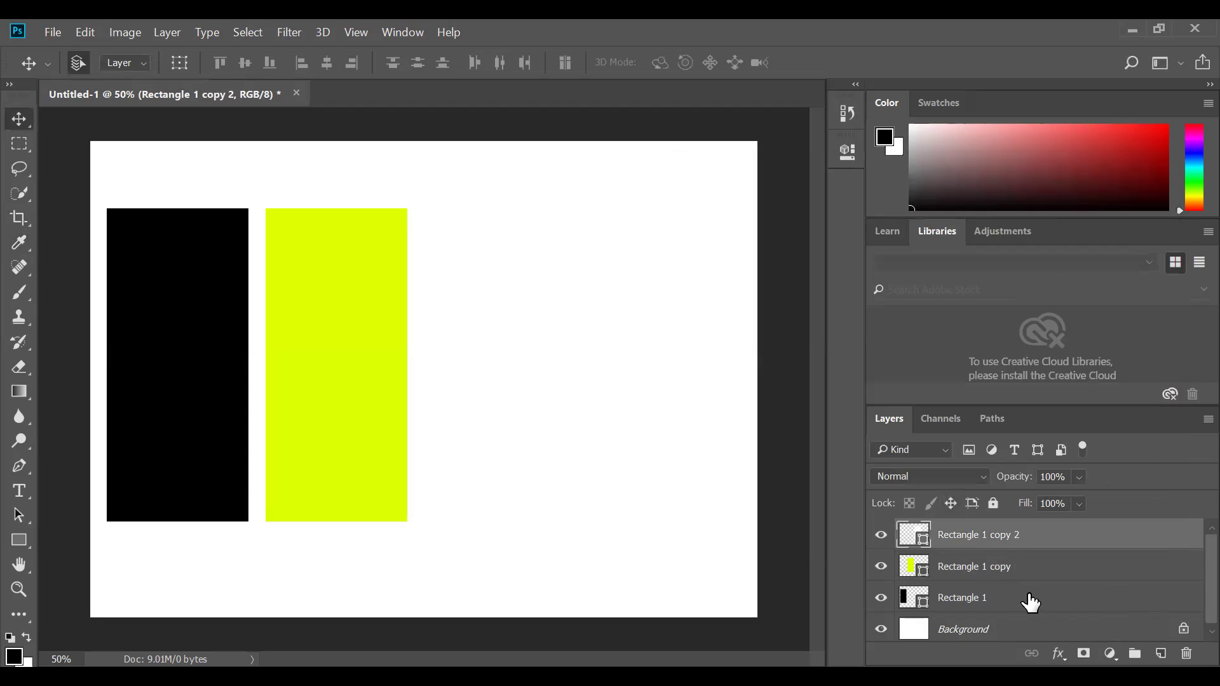
# Change the white rectangle's fill colour to light grey, #e2e1e1
pyautogui.doubleClick(925, 543)
pyautogui.moveTo(702, 242); pyautogui.dragTo(674, 246)
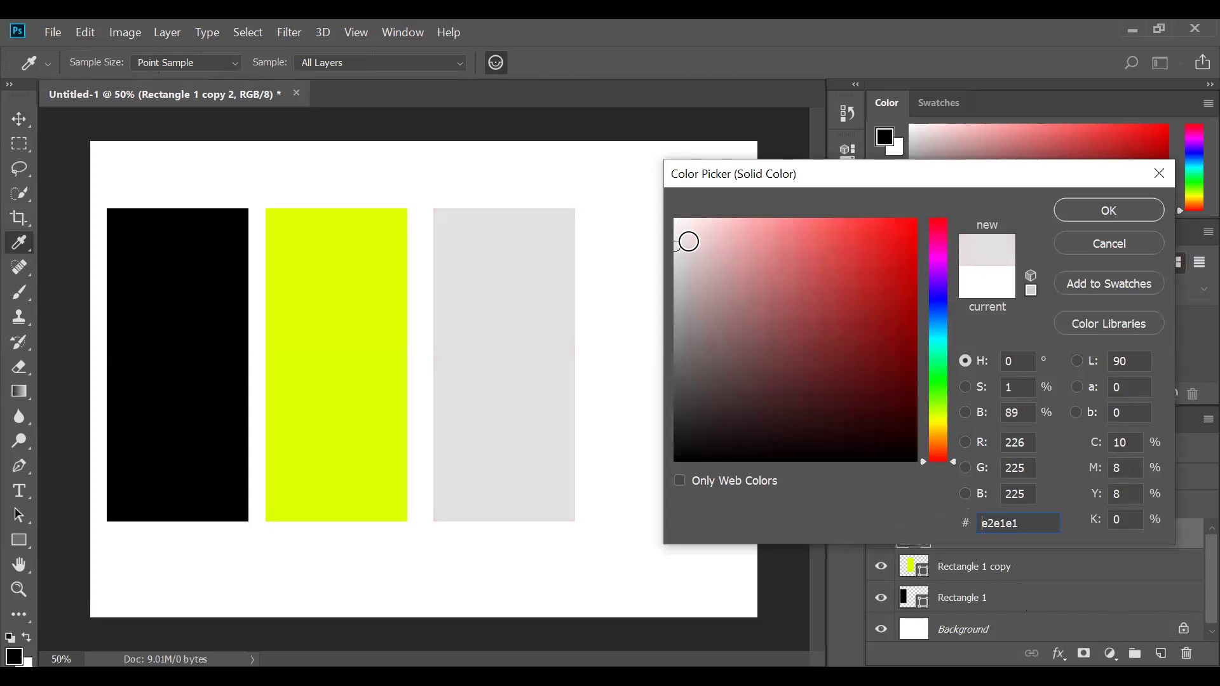
pyautogui.click(1109, 209)
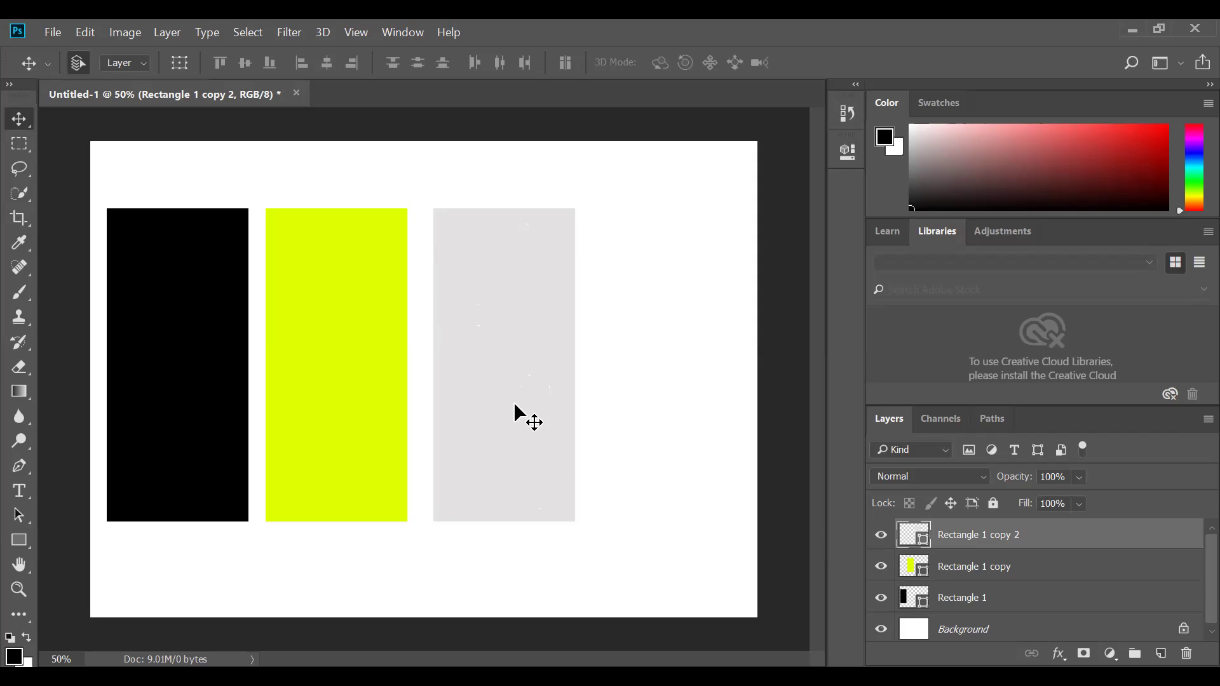
# Undo the light grey and white fill changes on the third rectangle, stepping back to its red fill
pyautogui.hotkey('ctrl', 'z')
pyautogui.hotkey('ctrl', 'shift', 'z')
pyautogui.hotkey('ctrl', 'z')
pyautogui.hotkey('ctrl', 'shift', 'z')
pyautogui.hotkey('ctrl', 'z')
pyautogui.hotkey('ctrl', 'shift', 'z')
pyautogui.hotkey('ctrl', 'shift', 'z')
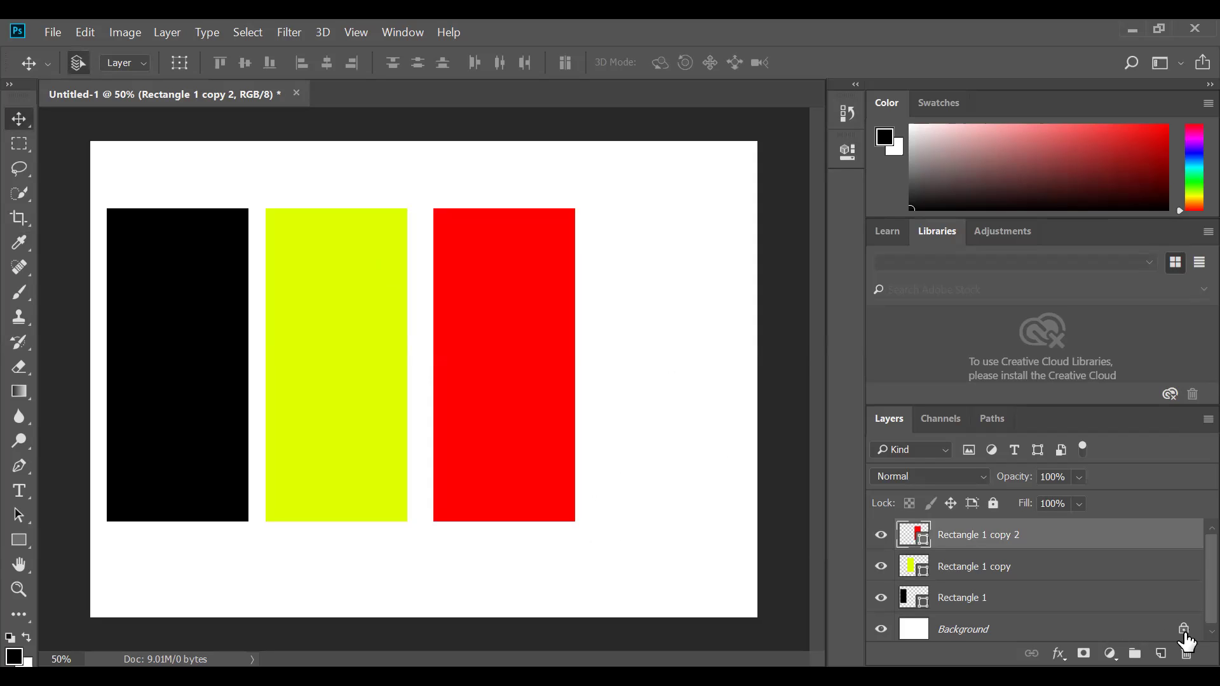
pyautogui.scroll(-1, 1193, 605)
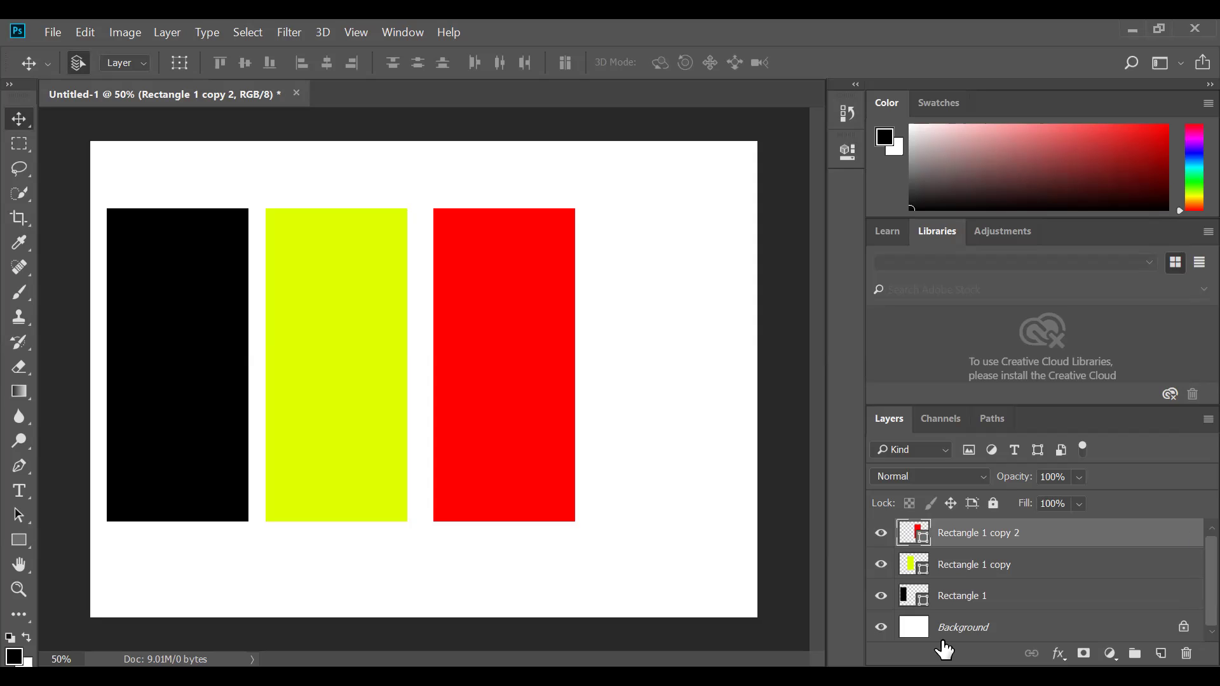
pyautogui.click(941, 640)
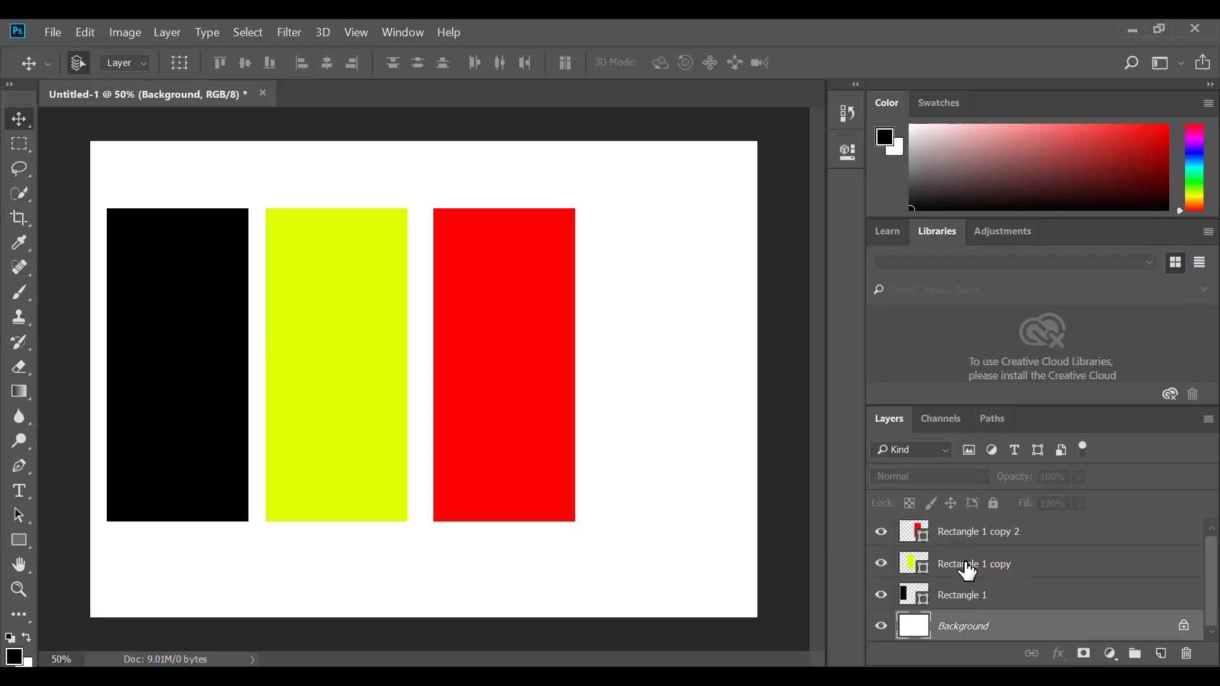
pyautogui.click(965, 563)
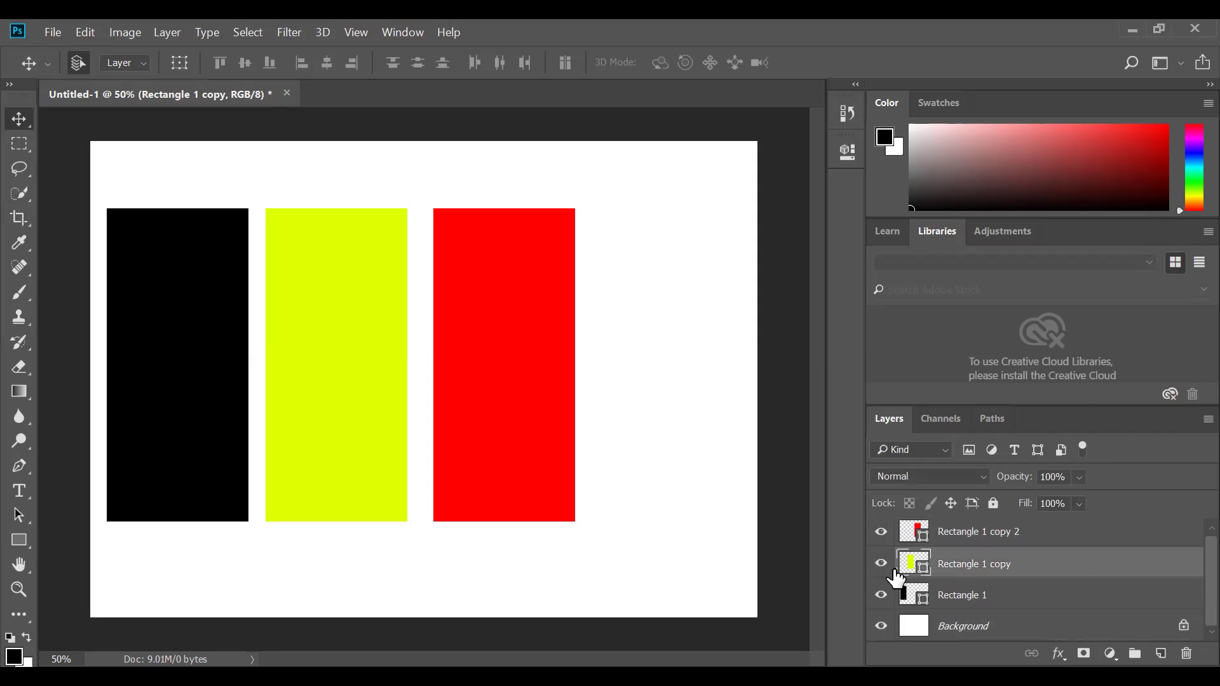
pyautogui.rightClick(895, 571)
pyautogui.click(1097, 531)
# Add a black Stroke of about 18 px, positioned inside, to the red rectangle's layer
pyautogui.click(949, 537)
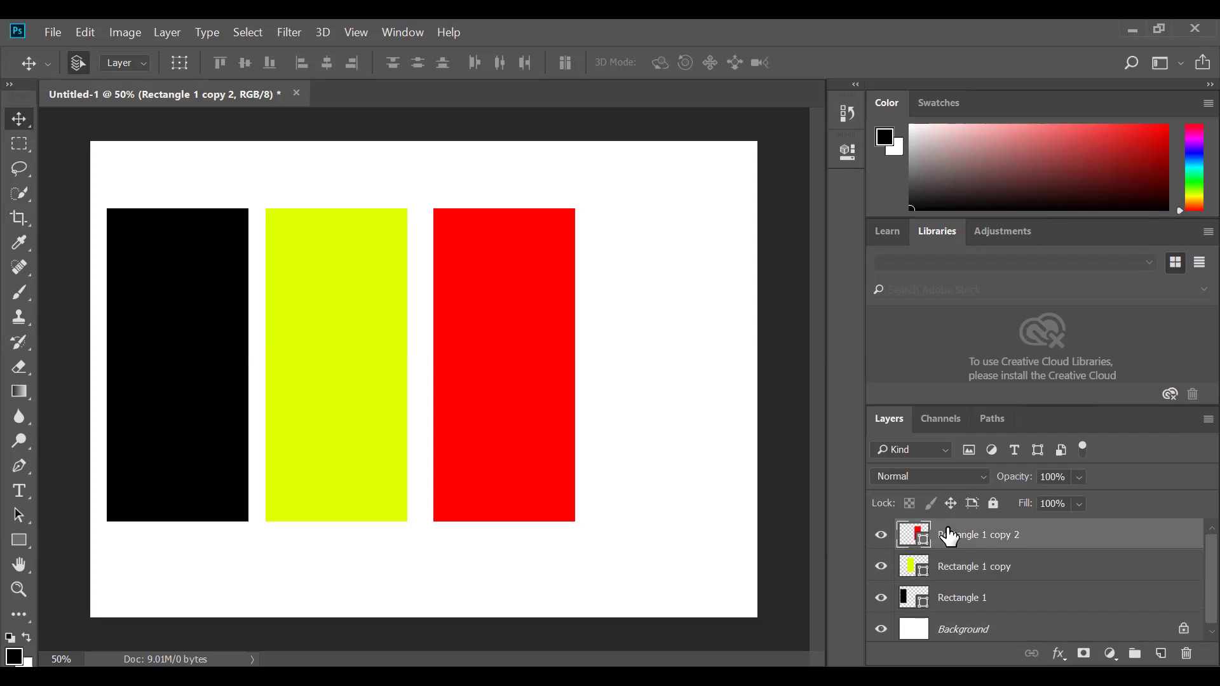
pyautogui.rightClick(948, 535)
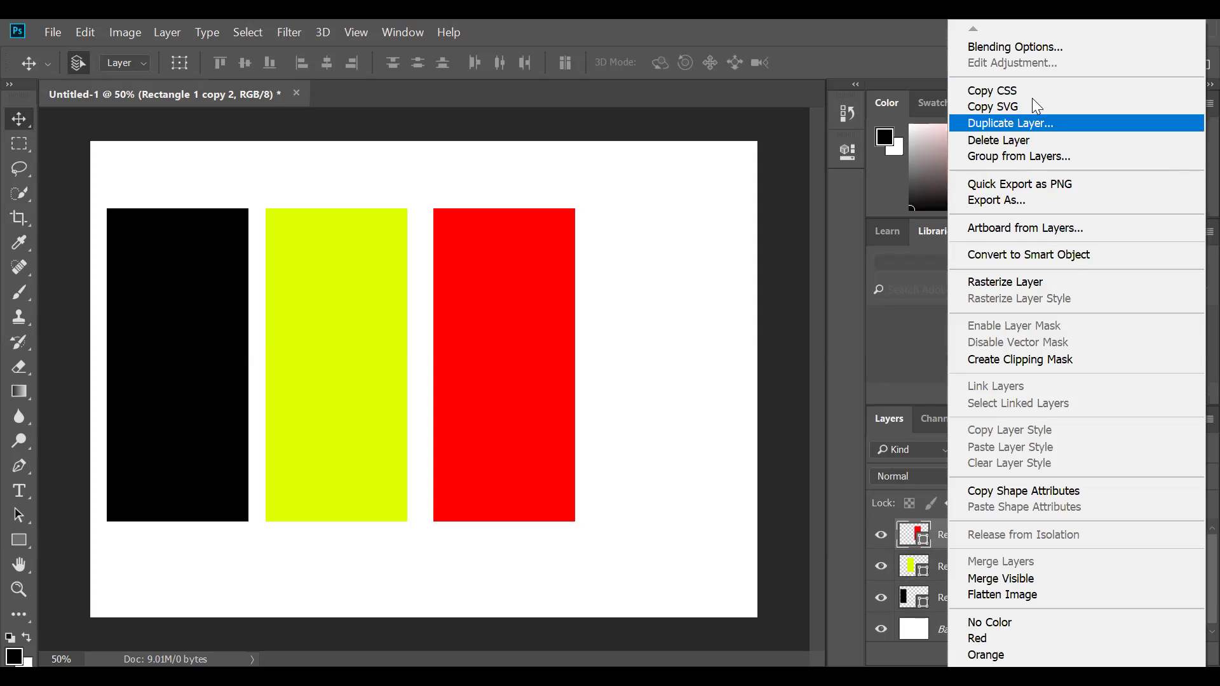
pyautogui.click(1023, 48)
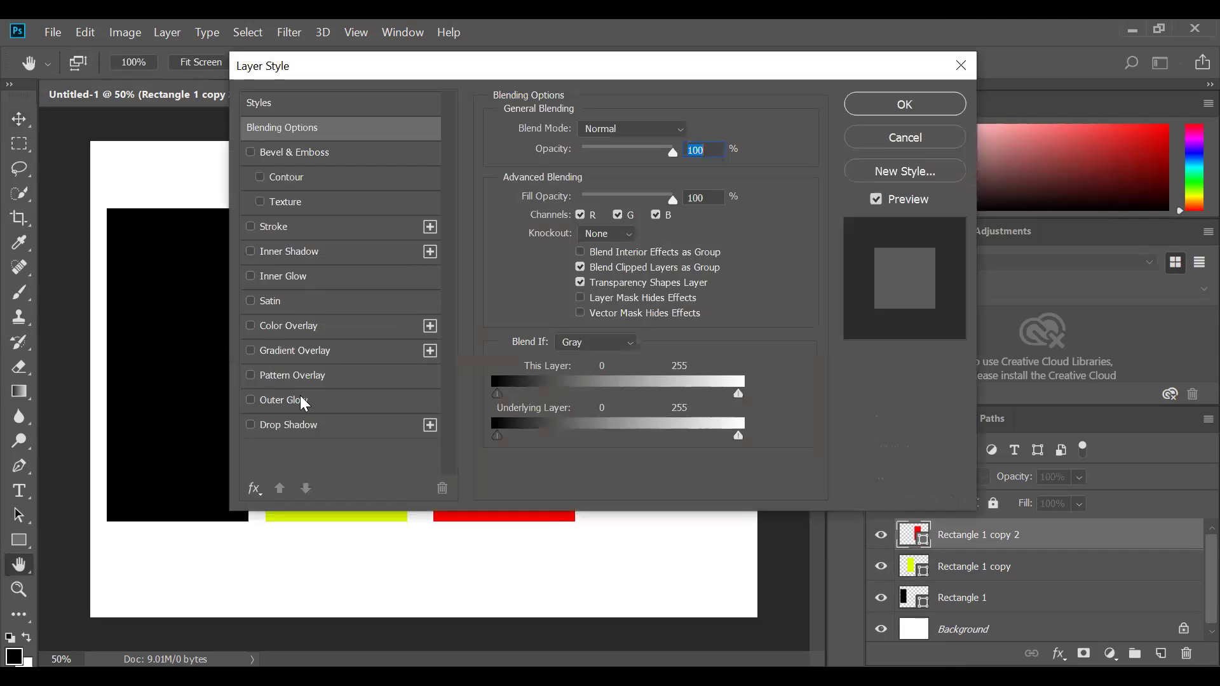
pyautogui.click(303, 226)
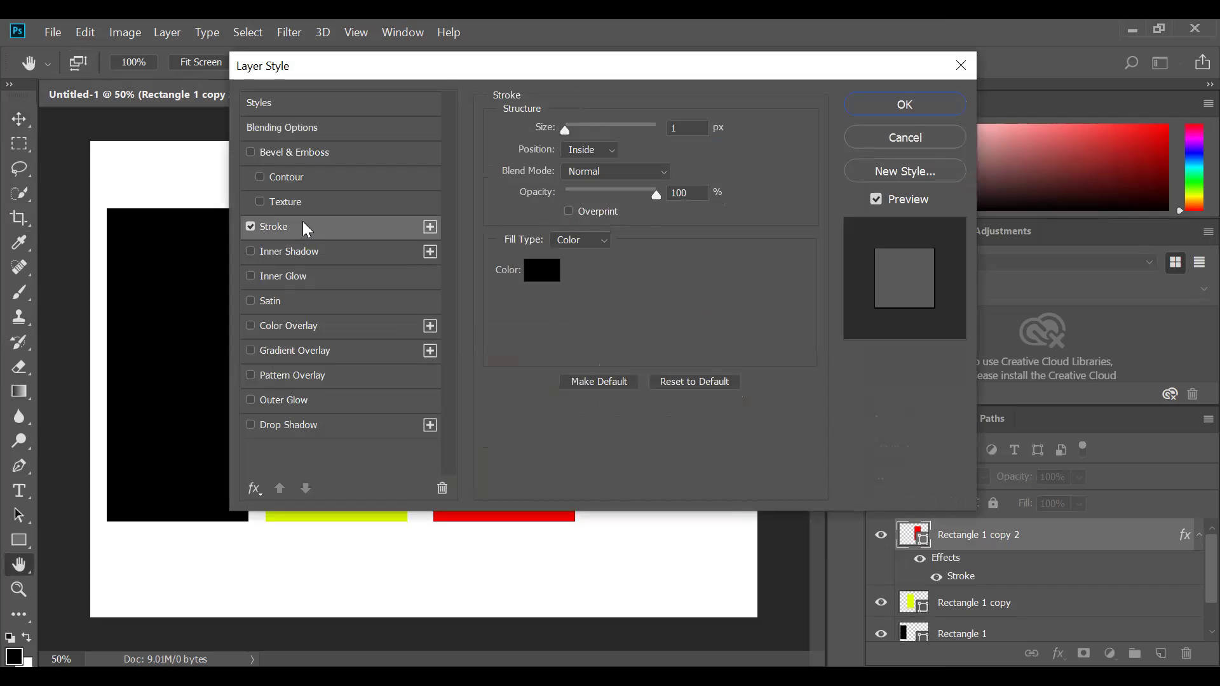
pyautogui.click(541, 270)
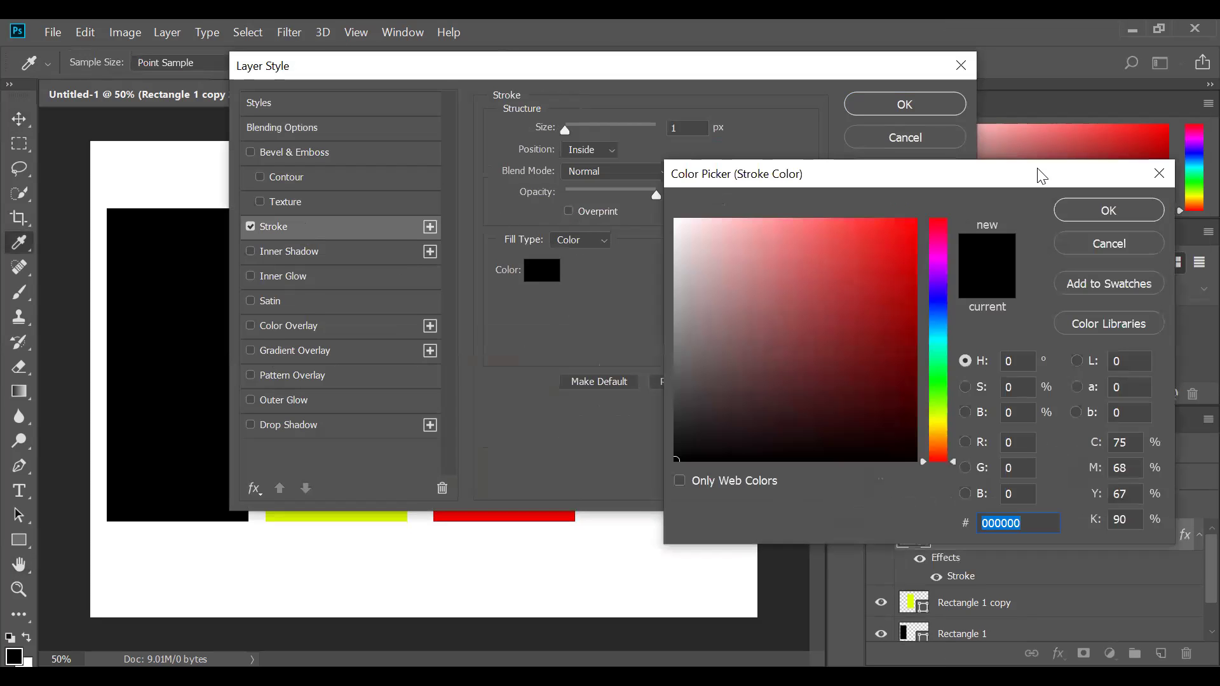
pyautogui.click(1090, 206)
pyautogui.moveTo(564, 129); pyautogui.dragTo(580, 141)
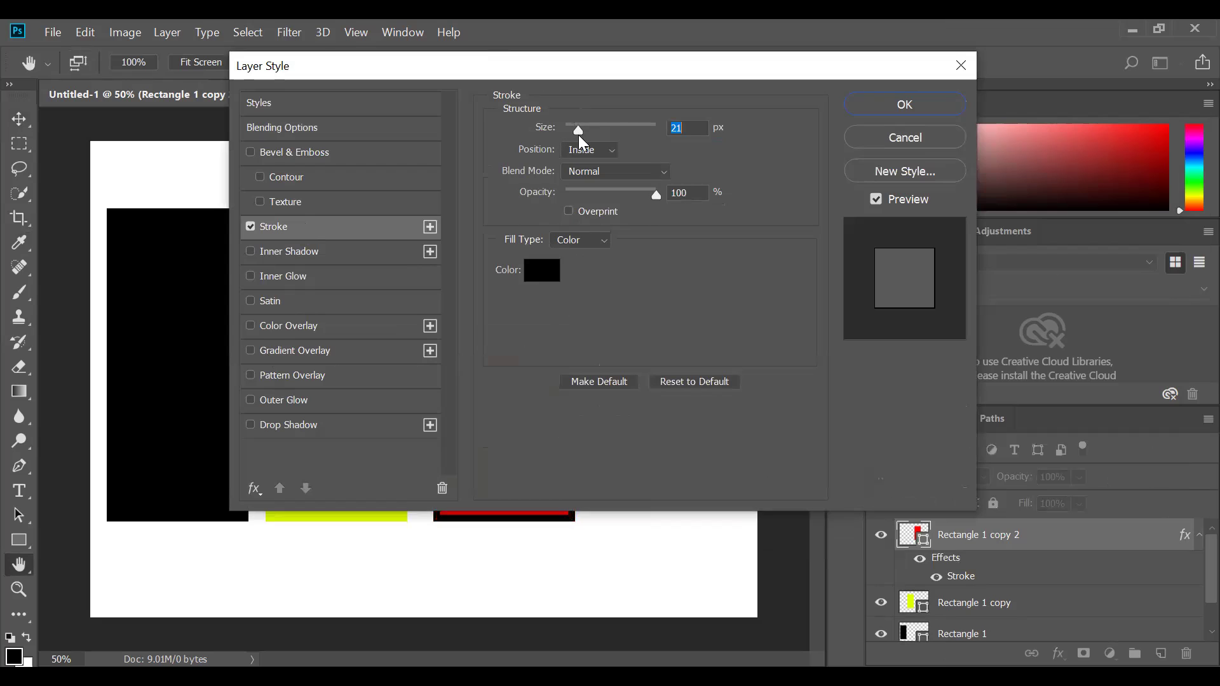
pyautogui.click(936, 113)
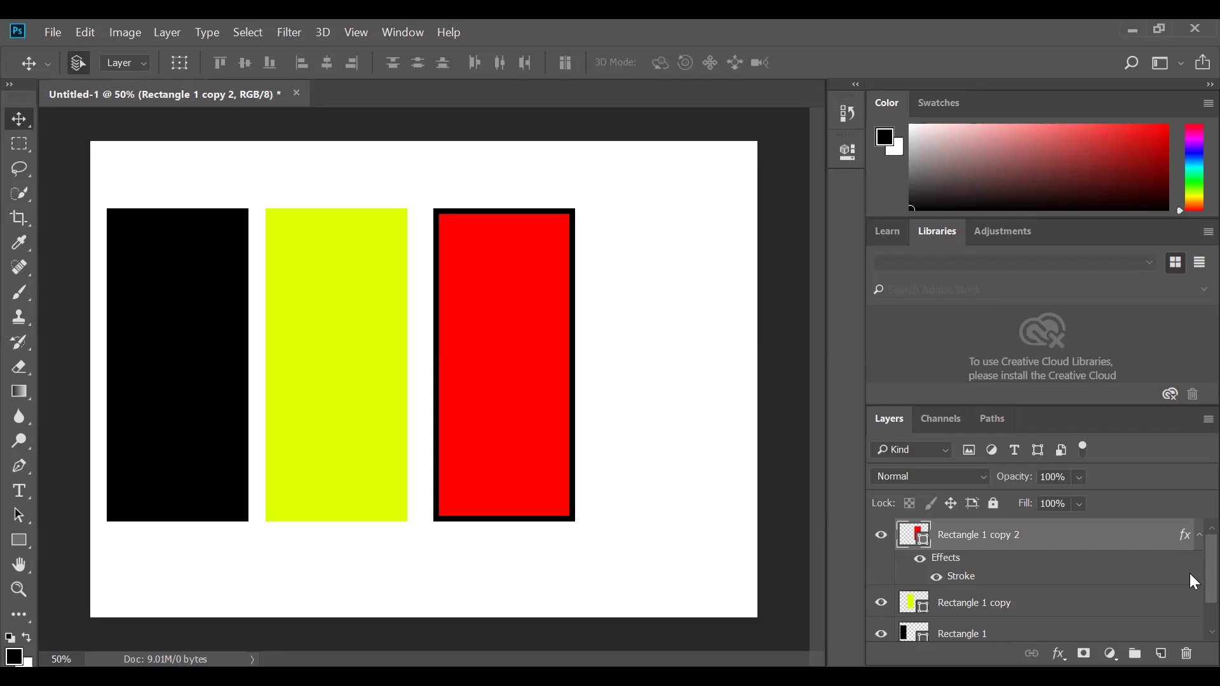
# Change the black rectangle's fill colour to dark green, #0b7544
pyautogui.doubleClick(903, 635)
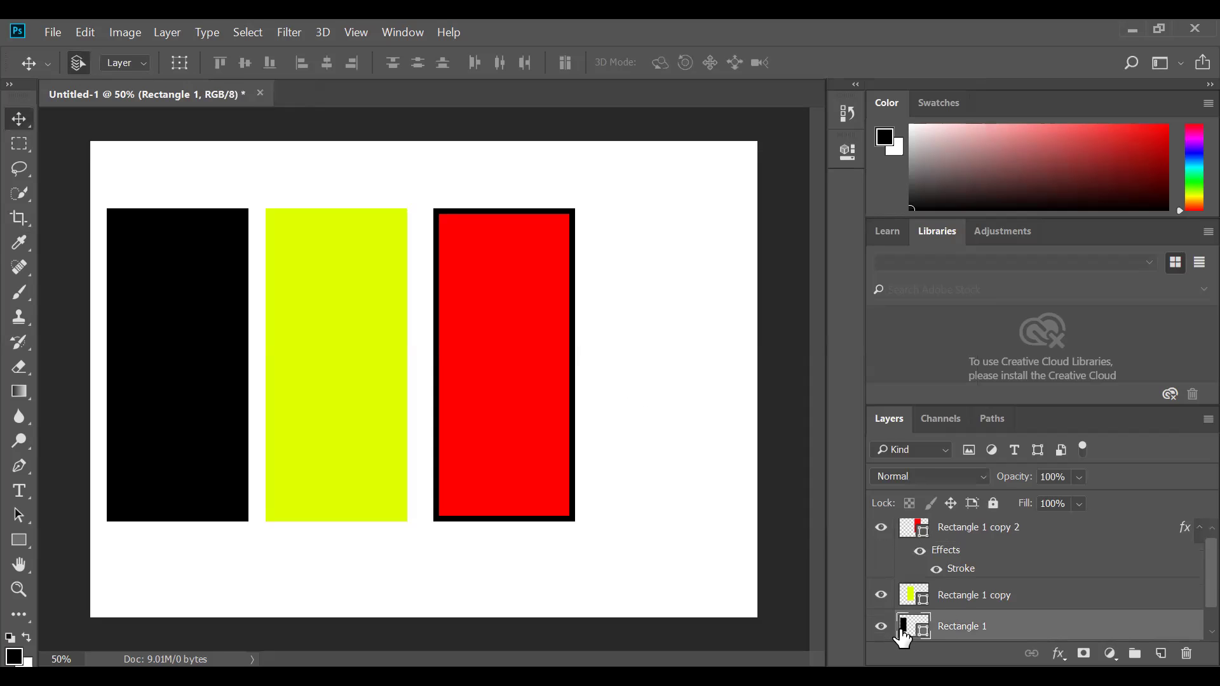
pyautogui.moveTo(847, 280); pyautogui.dragTo(944, 357)
pyautogui.moveTo(893, 326); pyautogui.dragTo(895, 349)
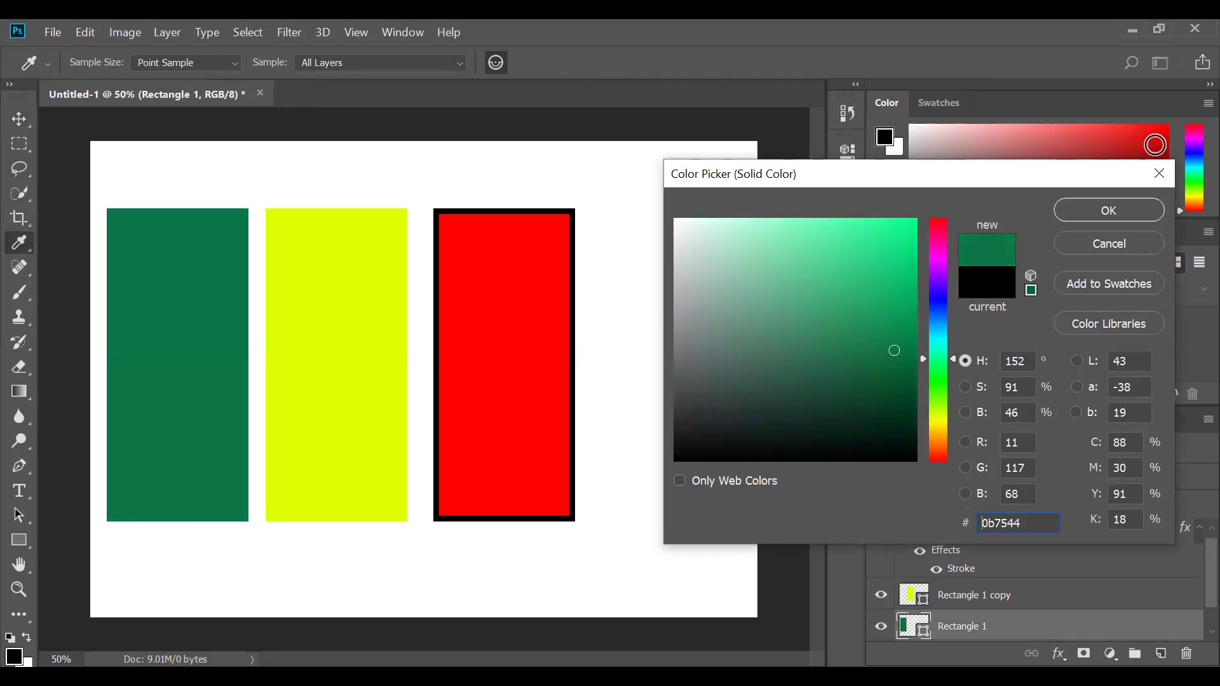
pyautogui.click(1146, 213)
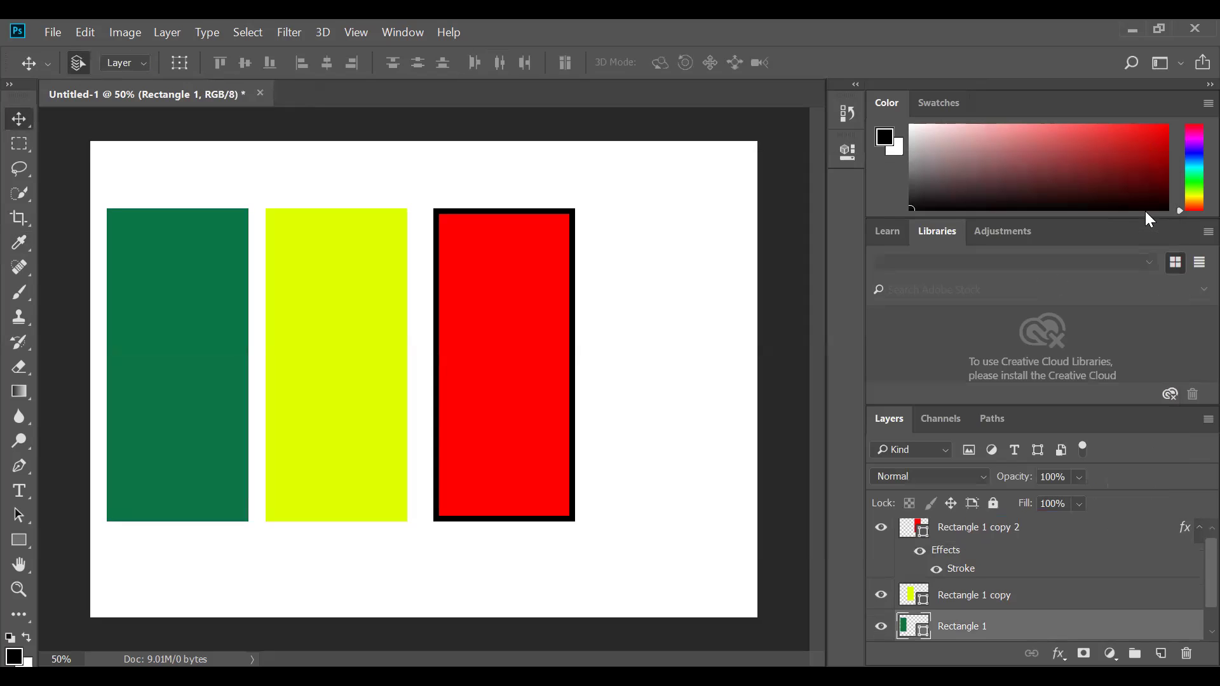
# Hide the red rectangle's Stroke effect and duplicate the rectangle into the empty space on its right
pyautogui.click(499, 307)
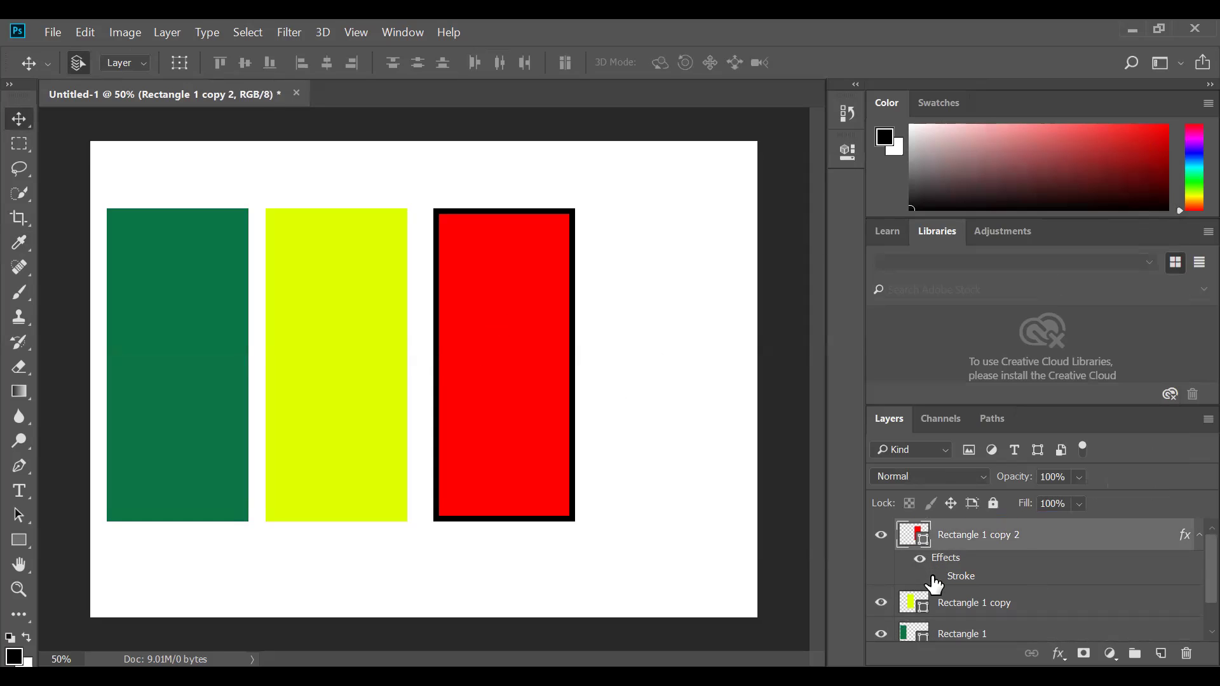
pyautogui.click(934, 577)
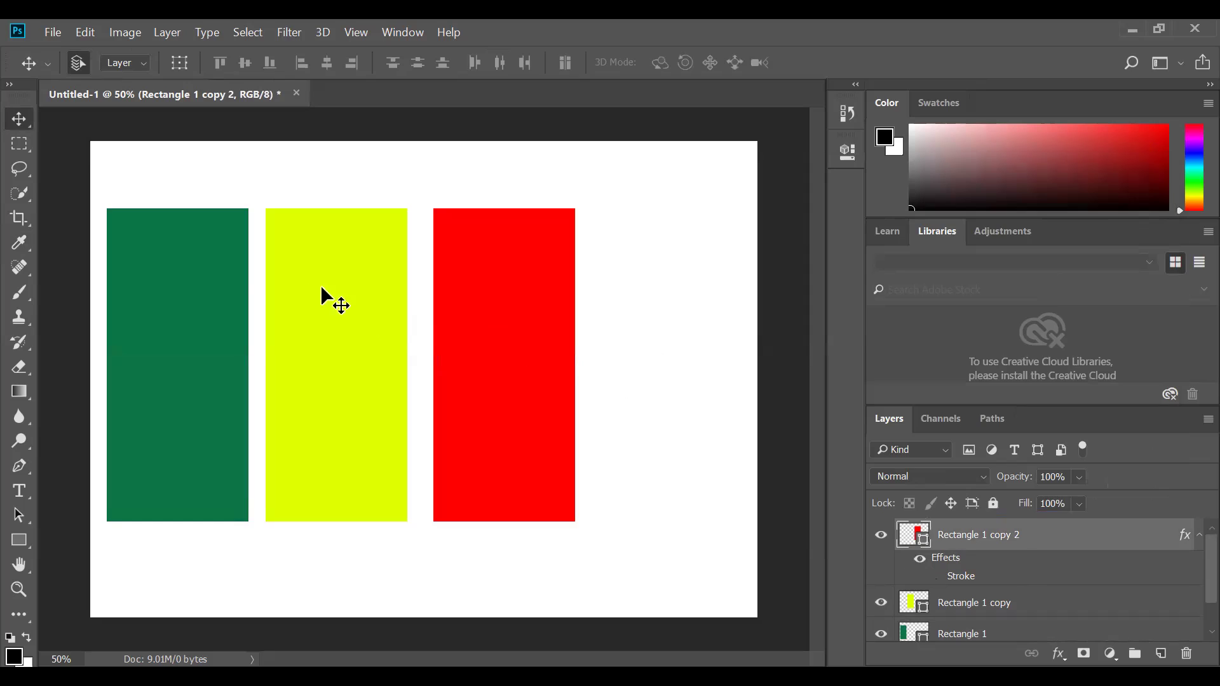
pyautogui.rightClick(503, 333)
pyautogui.click(529, 346)
pyautogui.moveTo(685, 346)
pyautogui.mouseDown()
pyautogui.moveTo(686, 380)
pyautogui.moveTo(697, 333)
pyautogui.mouseUp()
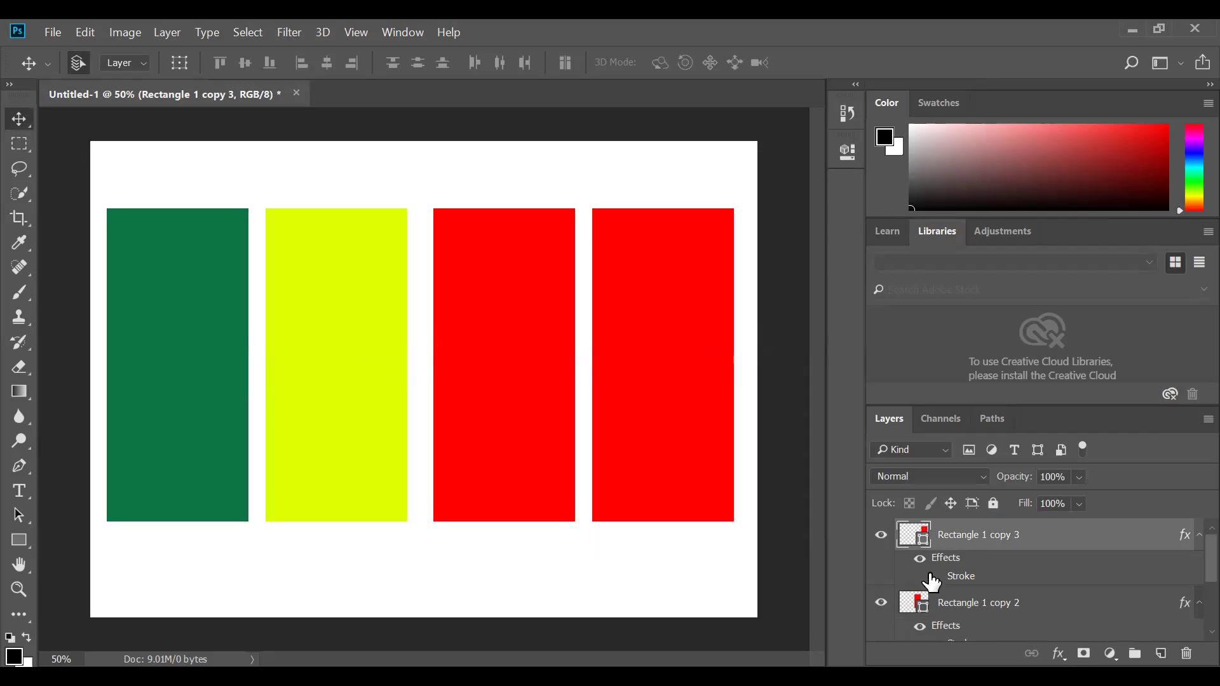
# Try white, #ffffff, and red, #ff0000, as the yellow rectangle's fill colour
pyautogui.scroll(-2, 1189, 572)
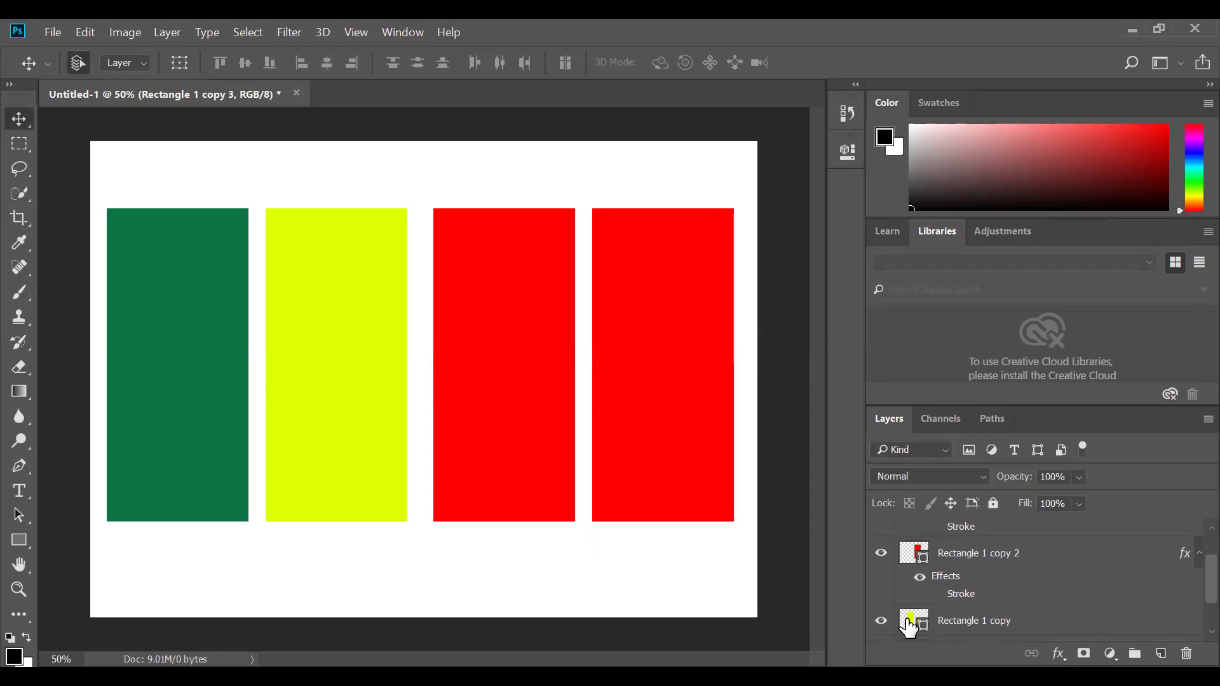
pyautogui.doubleClick(910, 622)
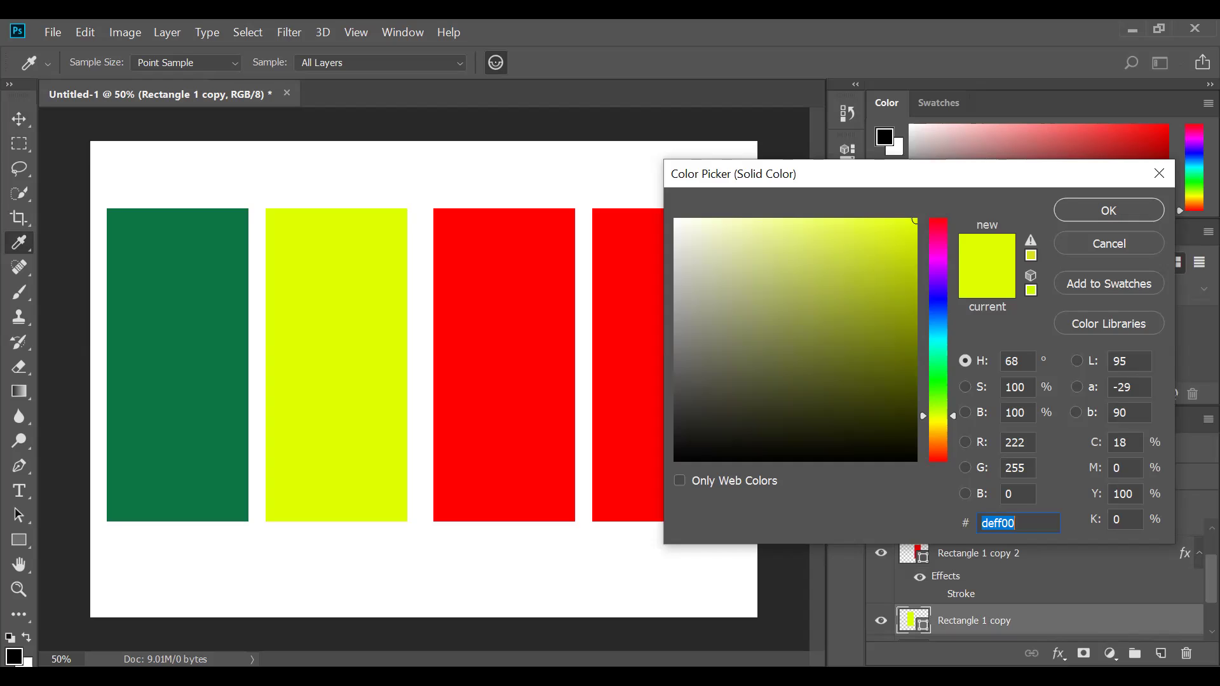
pyautogui.click(613, 599)
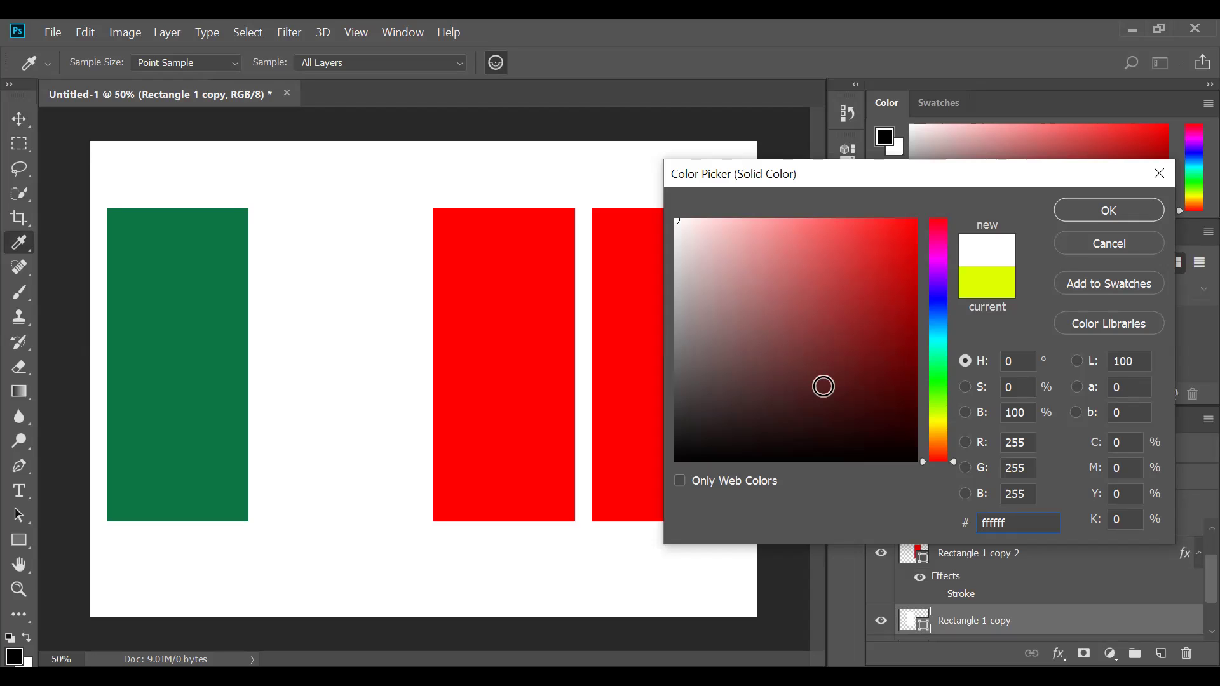
pyautogui.moveTo(866, 319); pyautogui.dragTo(939, 202)
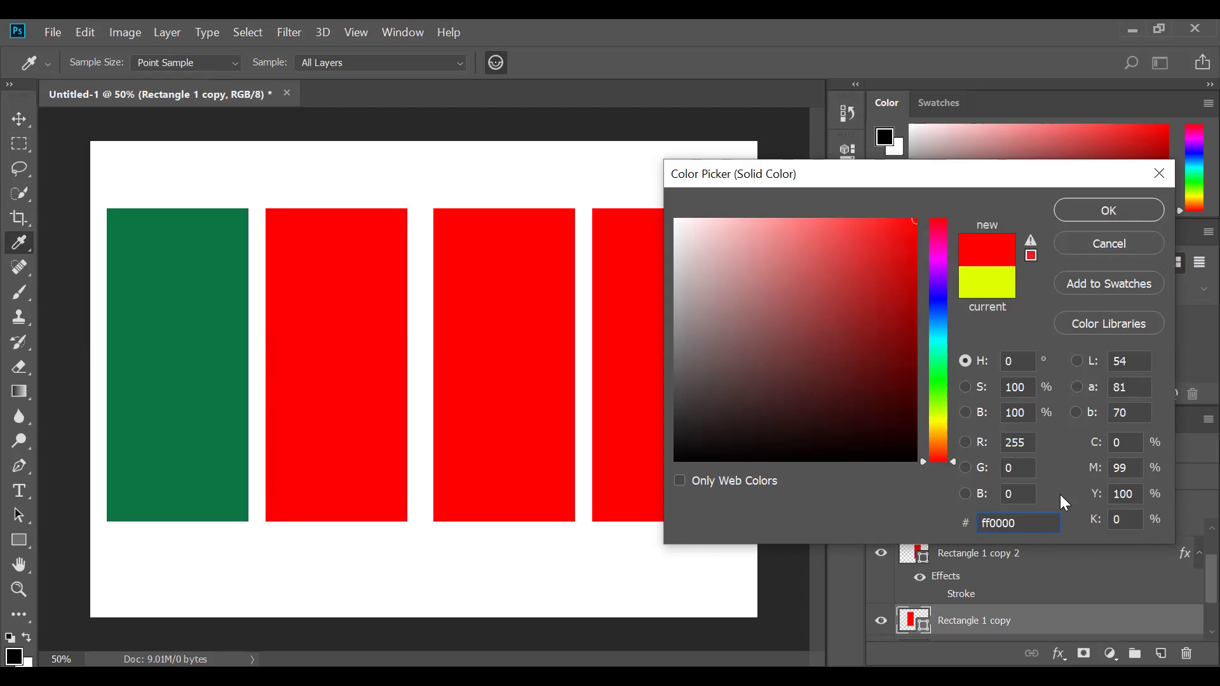
# Try the hex colours #ff0077 and #880077 as the second rectangle's fill
pyautogui.click(966, 524)
pyautogui.click(1028, 529)
pyautogui.press('BackSpace')
pyautogui.press('BackSpace')
pyautogui.write('77')
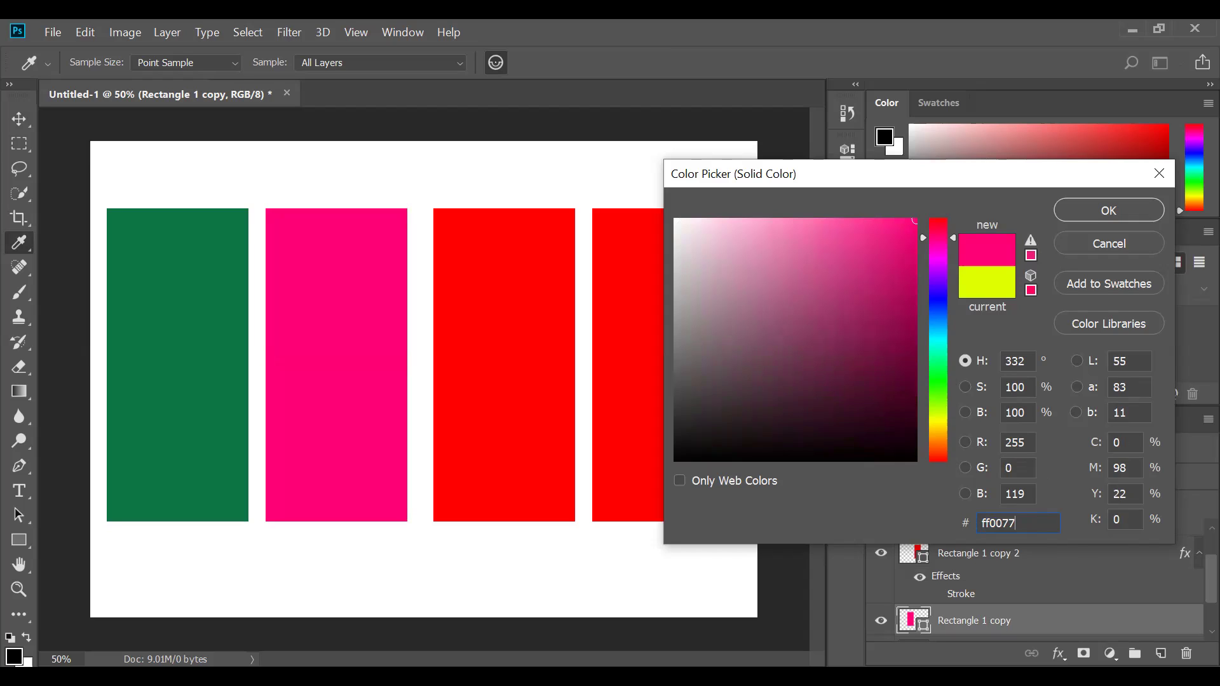
pyautogui.click(989, 530)
pyautogui.press('BackSpace')
pyautogui.press('BackSpace')
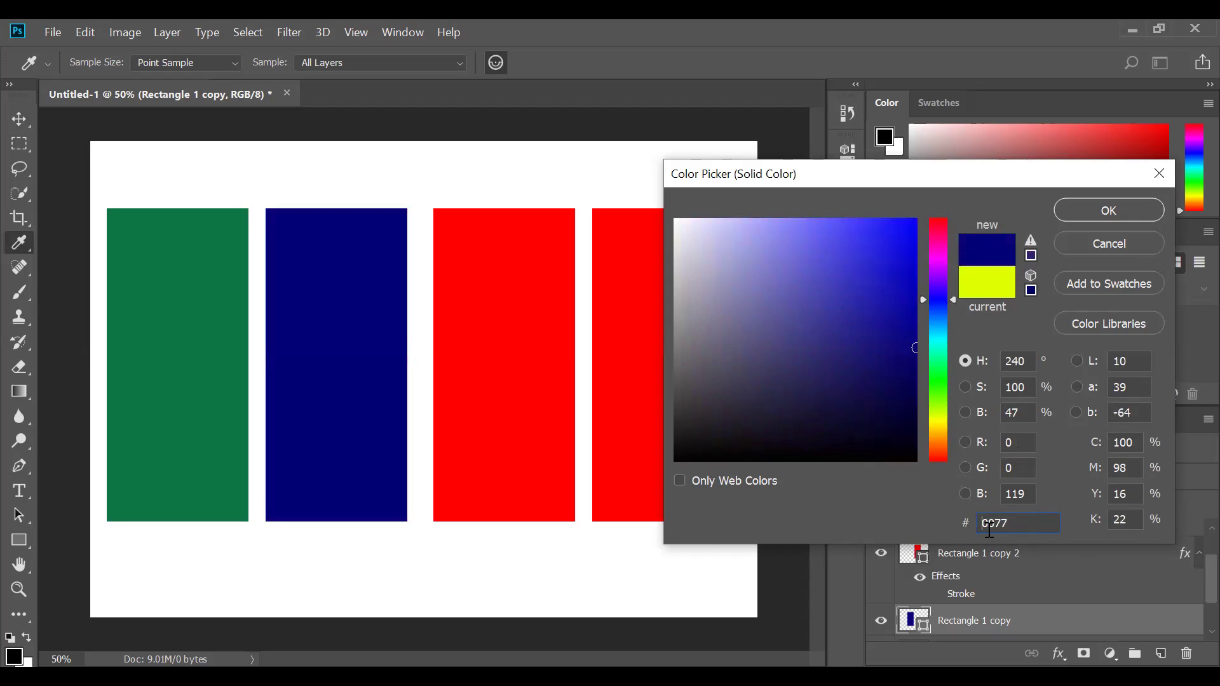
pyautogui.write('88')
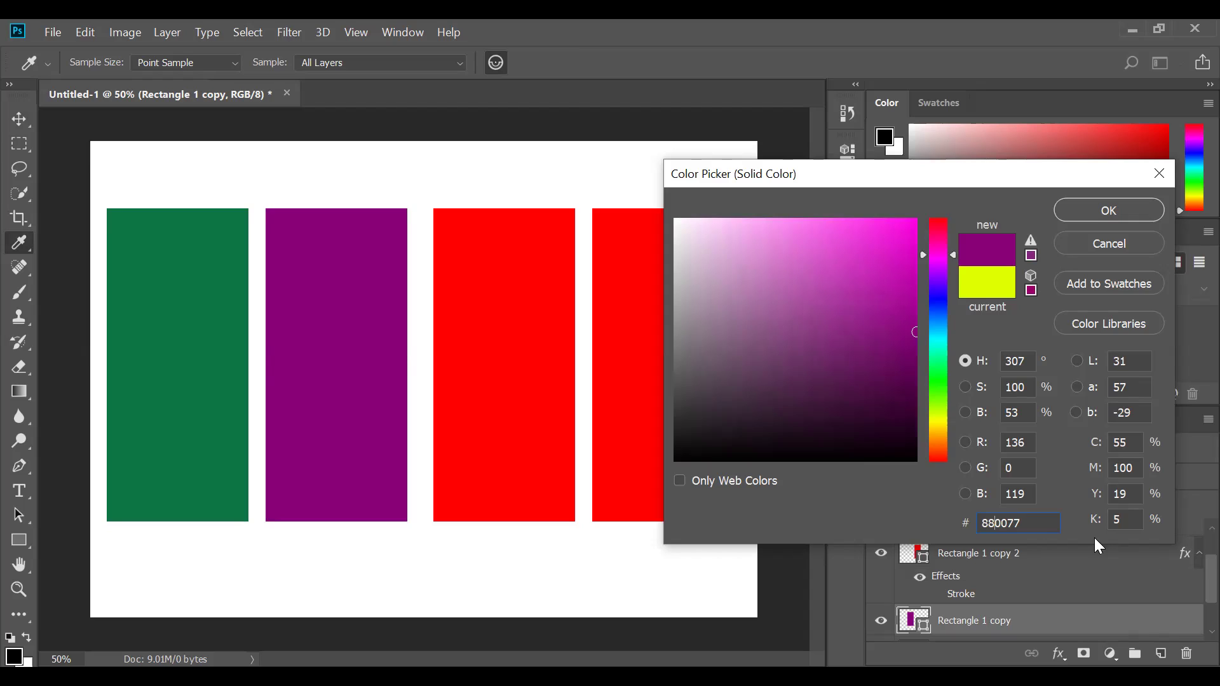
# Try the fill colours #9880D9, #880077 and #b82ba6 on the second rectangle, and cancel the colour change
pyautogui.moveTo(1042, 521); pyautogui.dragTo(961, 534)
pyautogui.write('9880D9')
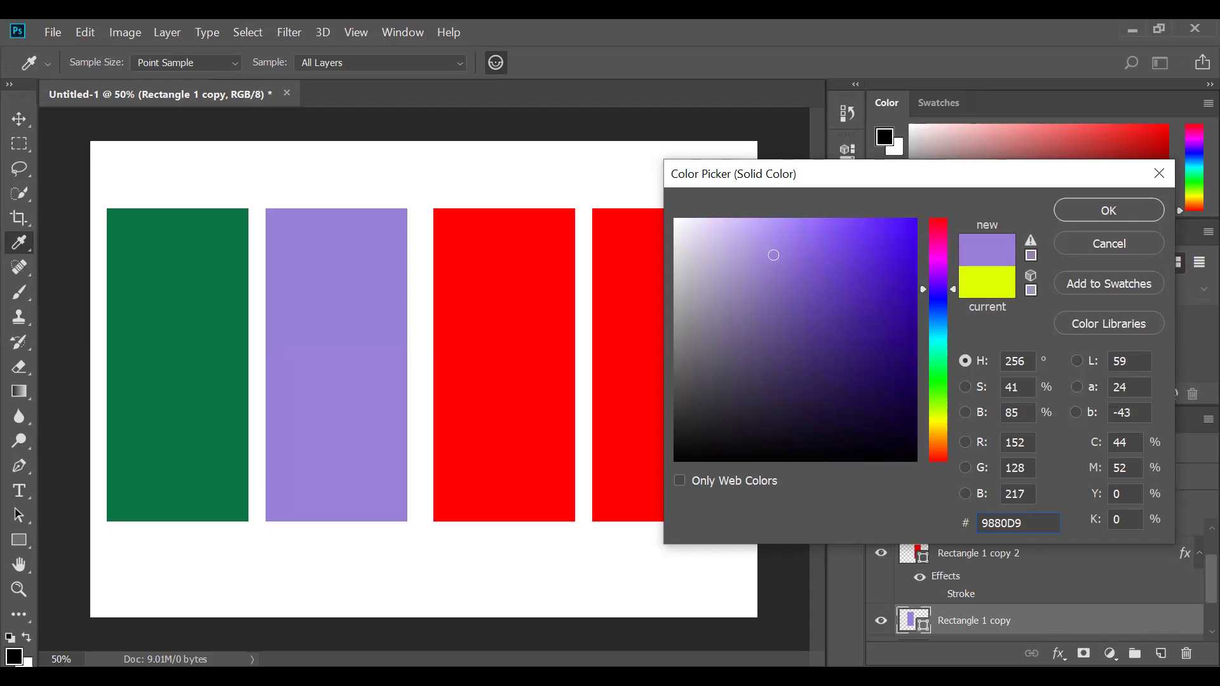
pyautogui.write('88')
pyautogui.doubleClick(1042, 526)
pyautogui.write('8800')
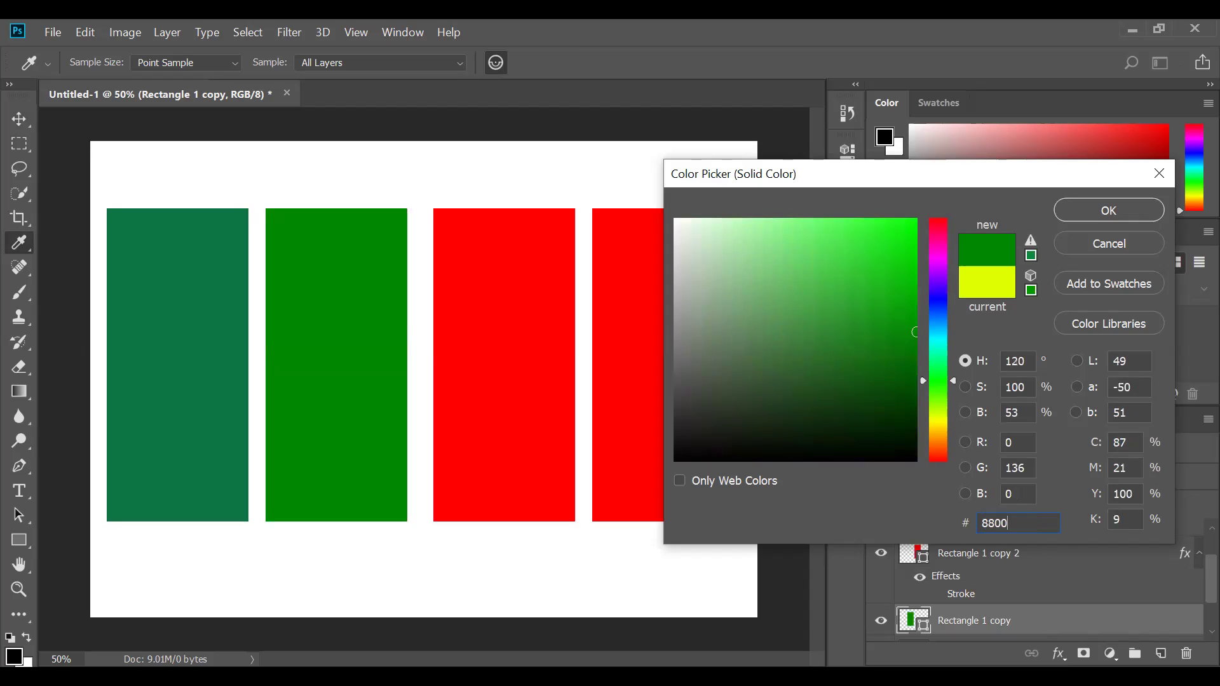
pyautogui.write('77')
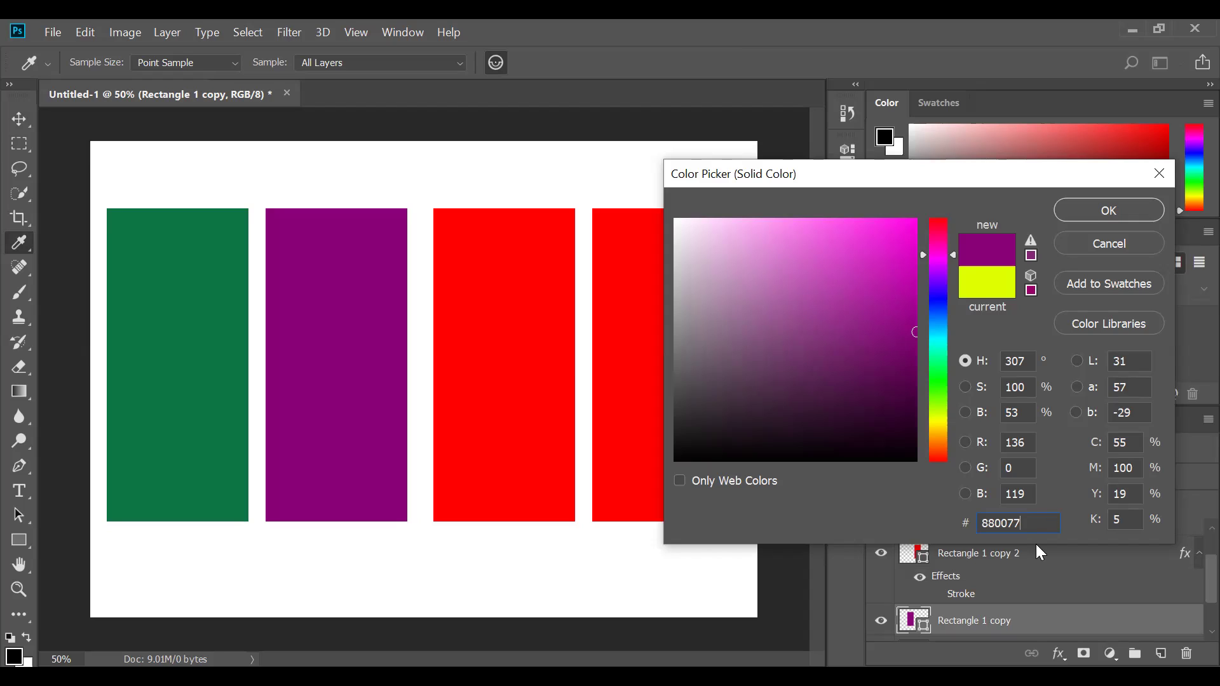
pyautogui.moveTo(859, 283); pyautogui.dragTo(861, 286)
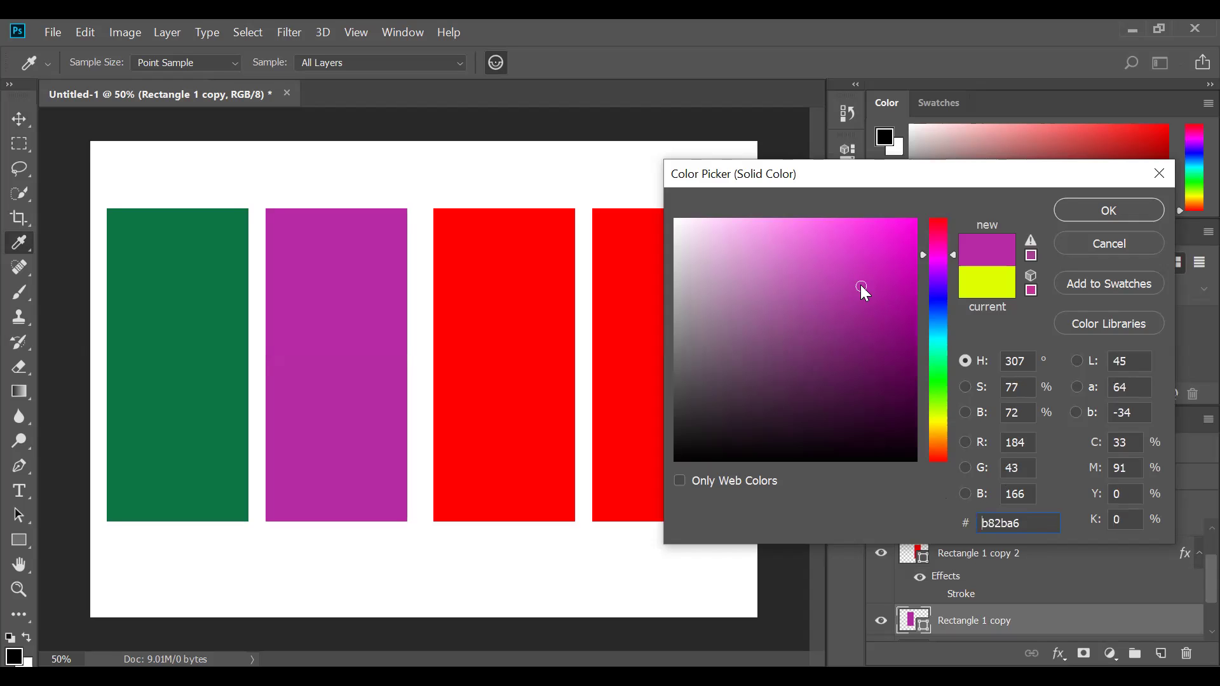
pyautogui.click(1113, 243)
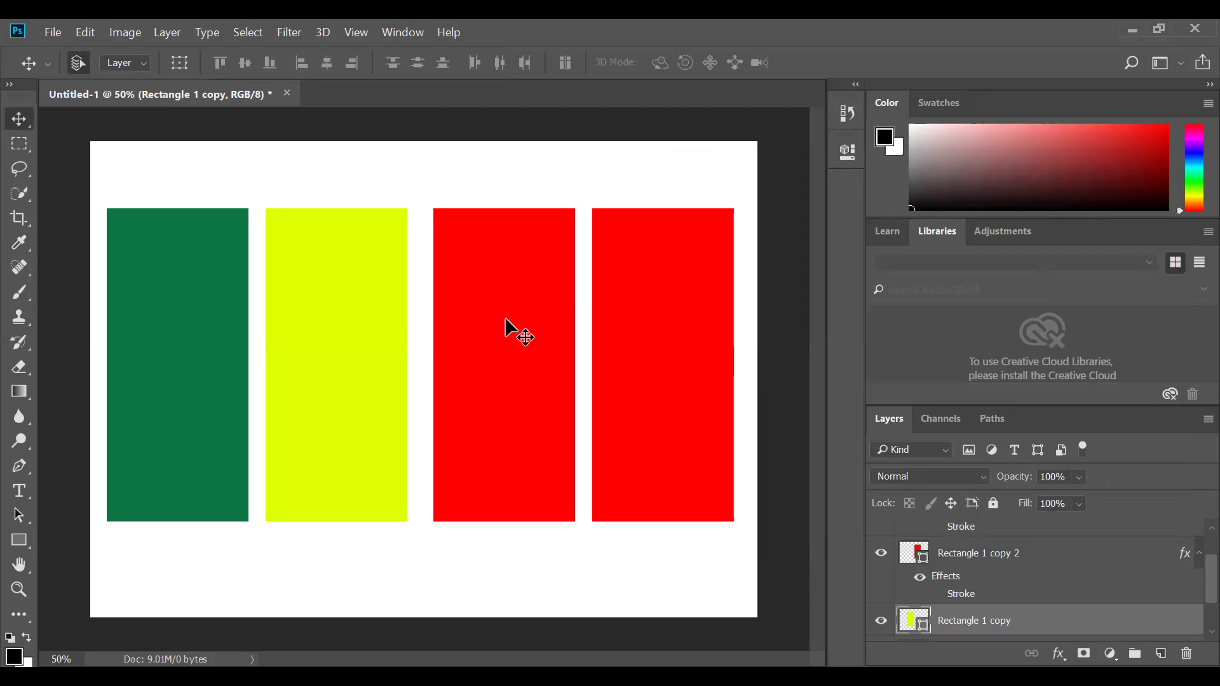
# Select the fourth rectangle's layer from the canvas and change its fill colour to white
pyautogui.rightClick(685, 294)
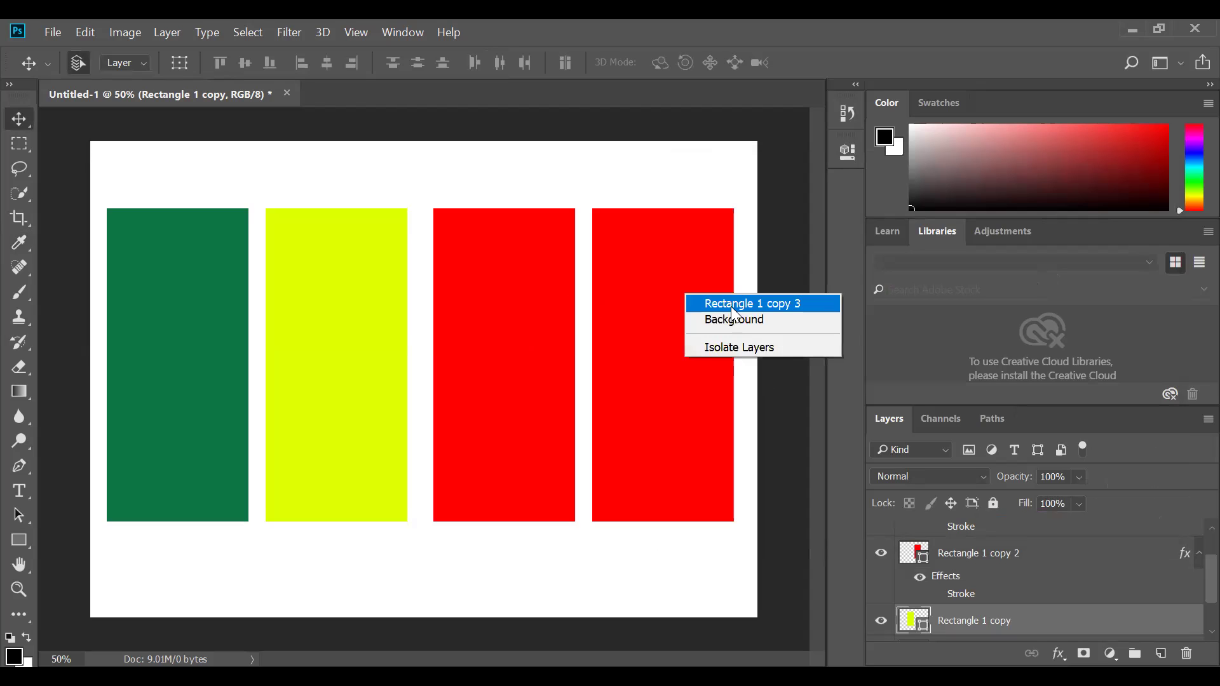
pyautogui.click(731, 308)
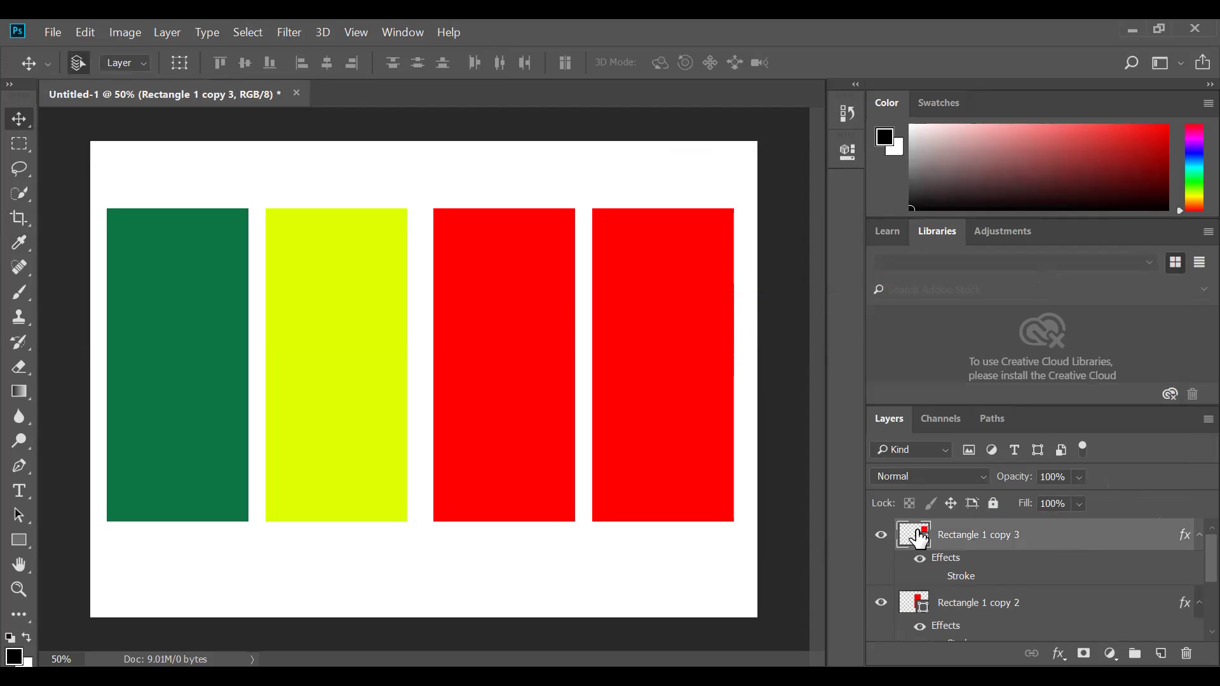
pyautogui.doubleClick(921, 537)
pyautogui.moveTo(691, 264); pyautogui.dragTo(604, 120)
pyautogui.click(1112, 213)
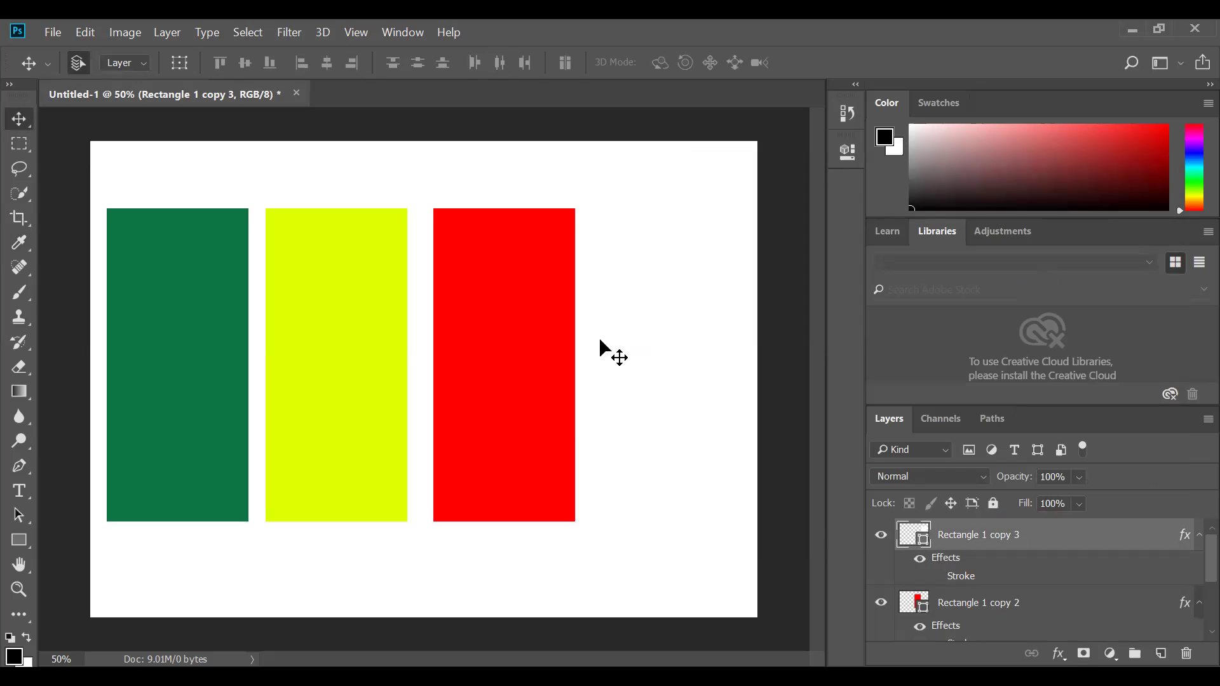
# Show the red rectangle's Stroke effect again and change the stroke colour to white, #ffffff
pyautogui.click(919, 611)
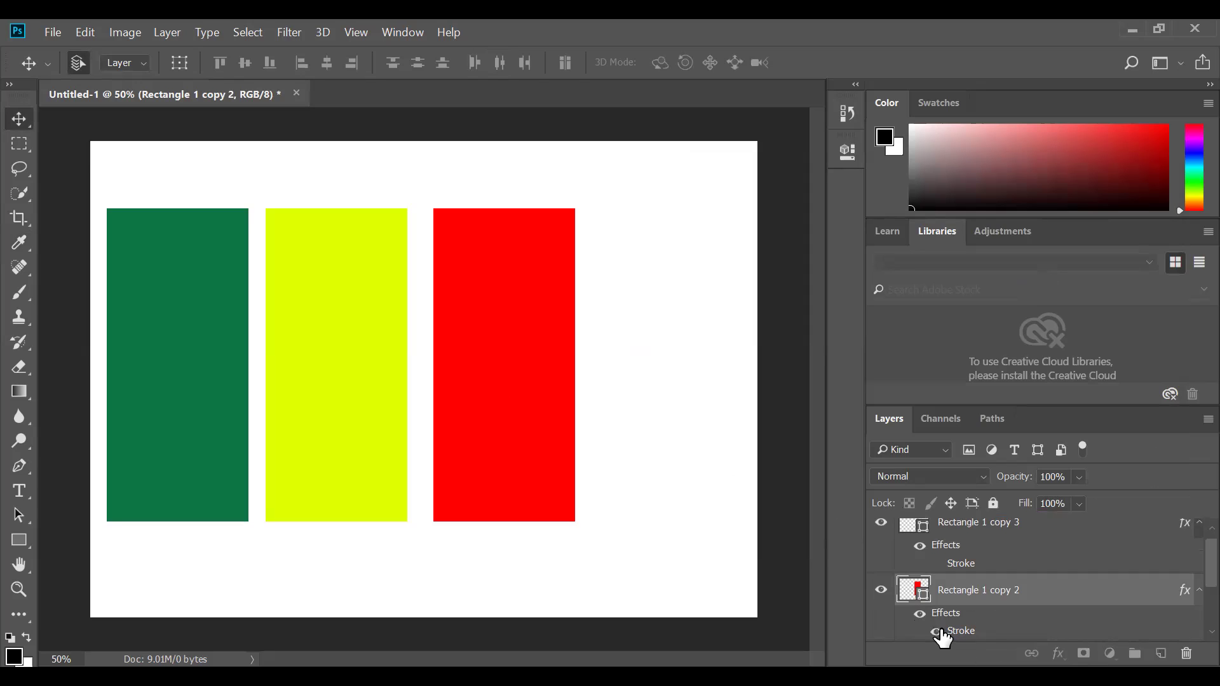
pyautogui.click(937, 631)
pyautogui.press('h')
pyautogui.doubleClick(869, 555)
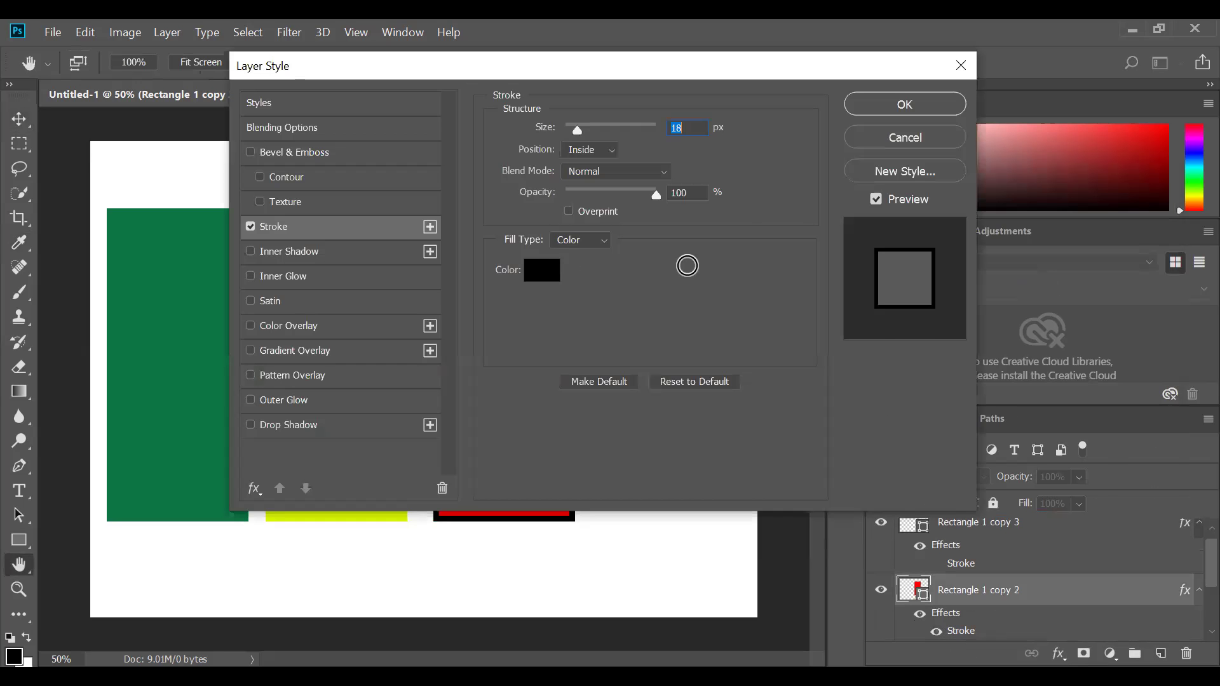
pyautogui.click(541, 270)
pyautogui.click(676, 220)
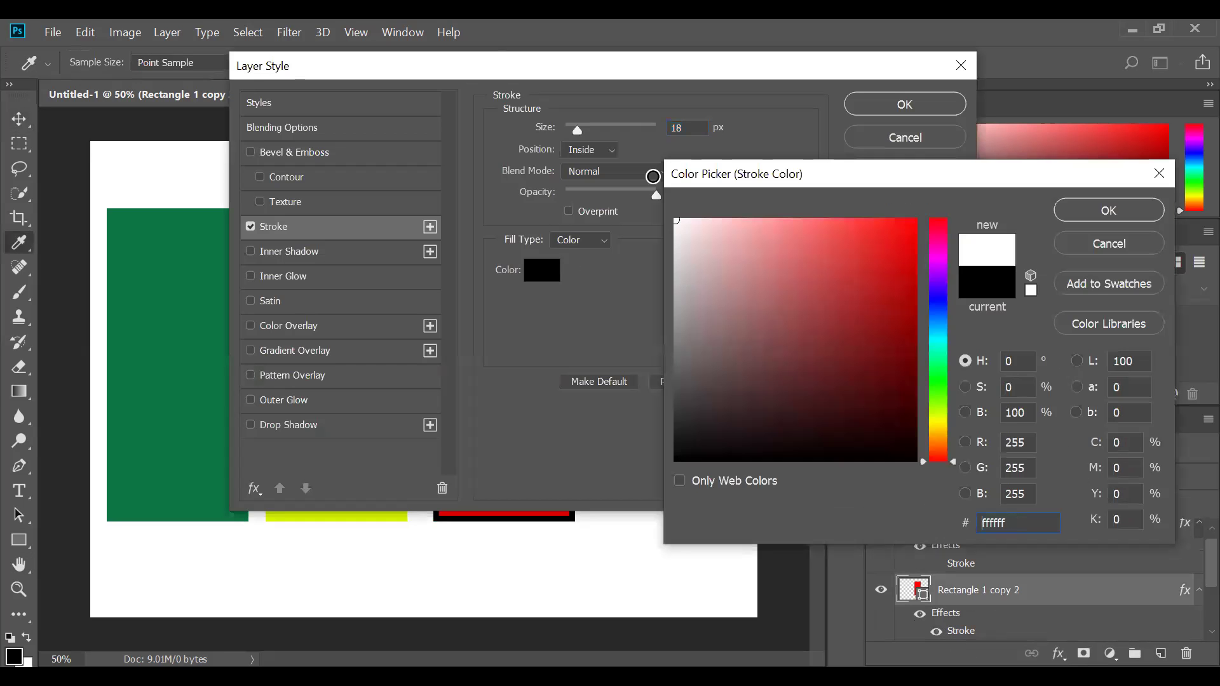
pyautogui.click(1141, 210)
pyautogui.click(908, 112)
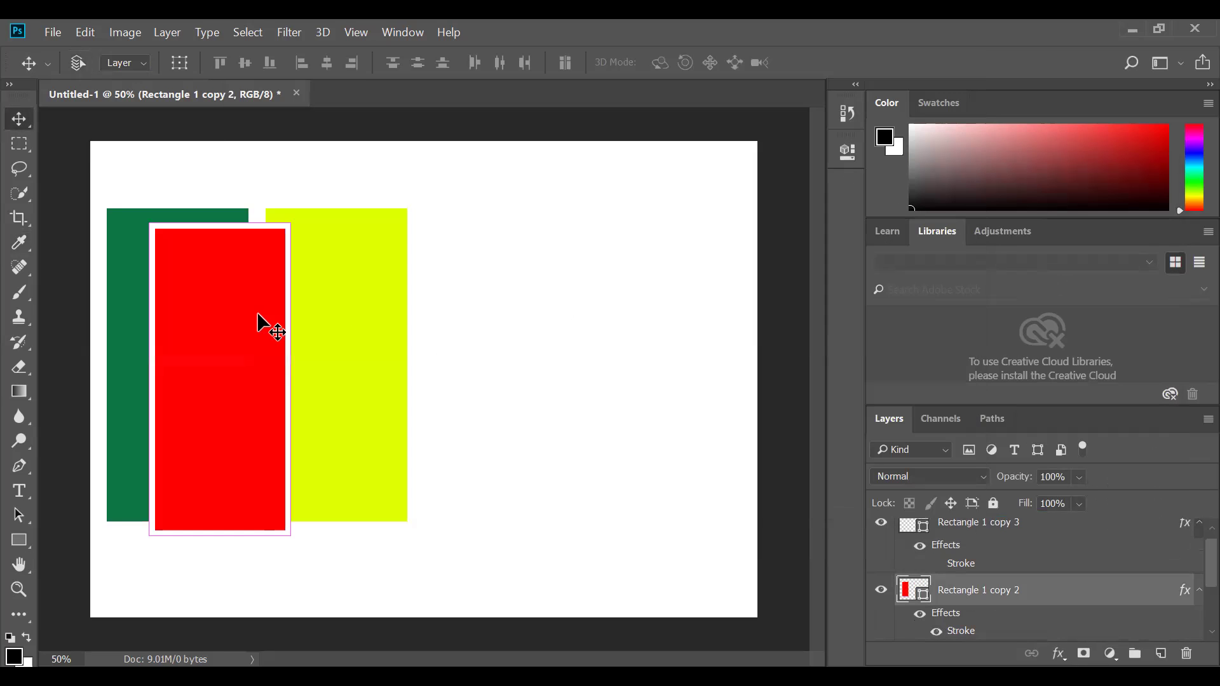
# Place the red rectangle inside the green one, scaled to about 69%, and hide its Stroke effect
pyautogui.hotkey('ctrl', 't')
pyautogui.moveTo(291, 535); pyautogui.dragTo(218, 444)
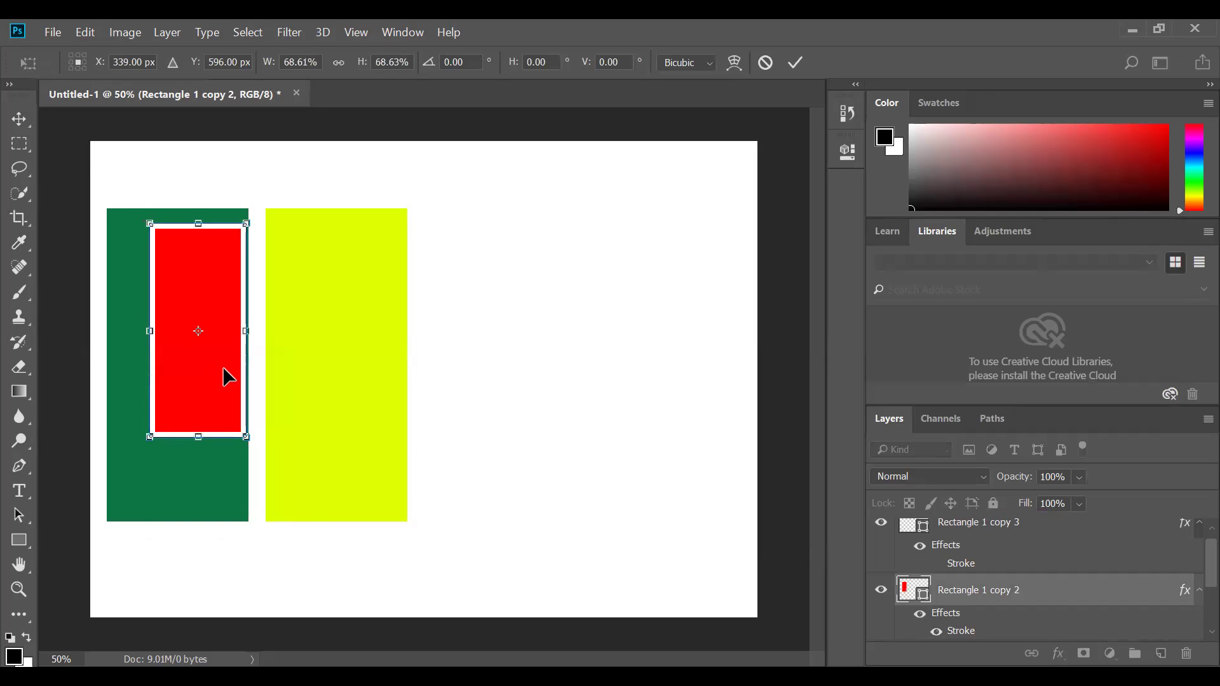
pyautogui.press('Return')
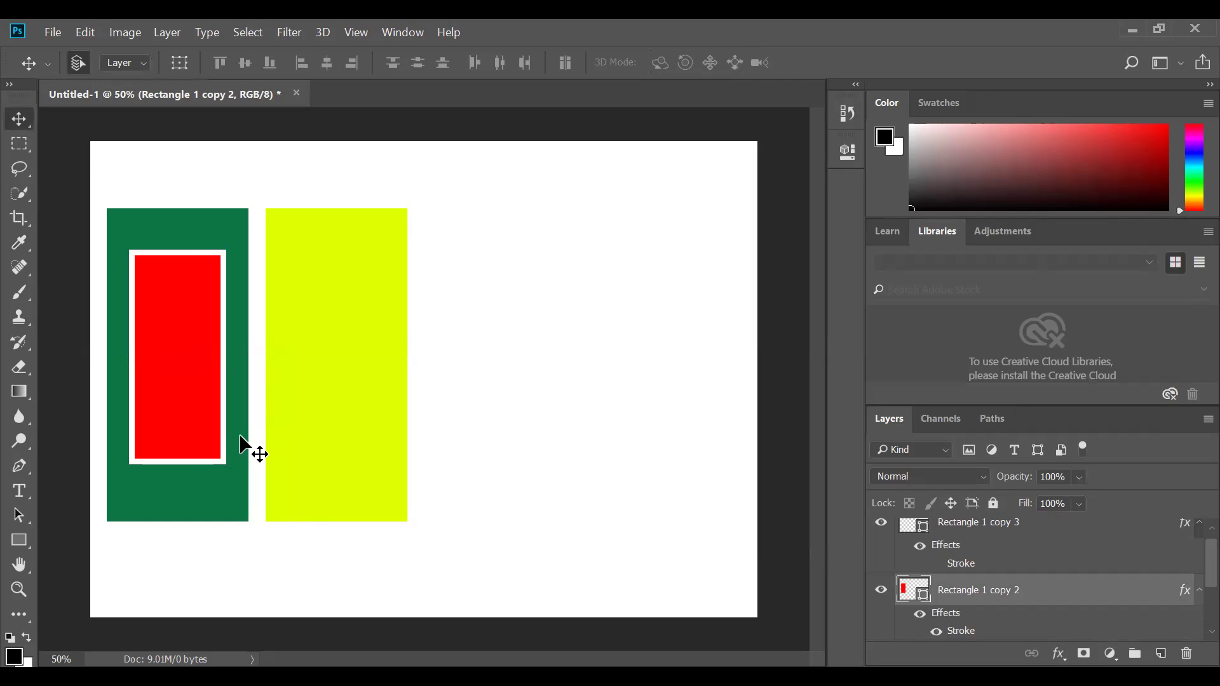
pyautogui.click(937, 632)
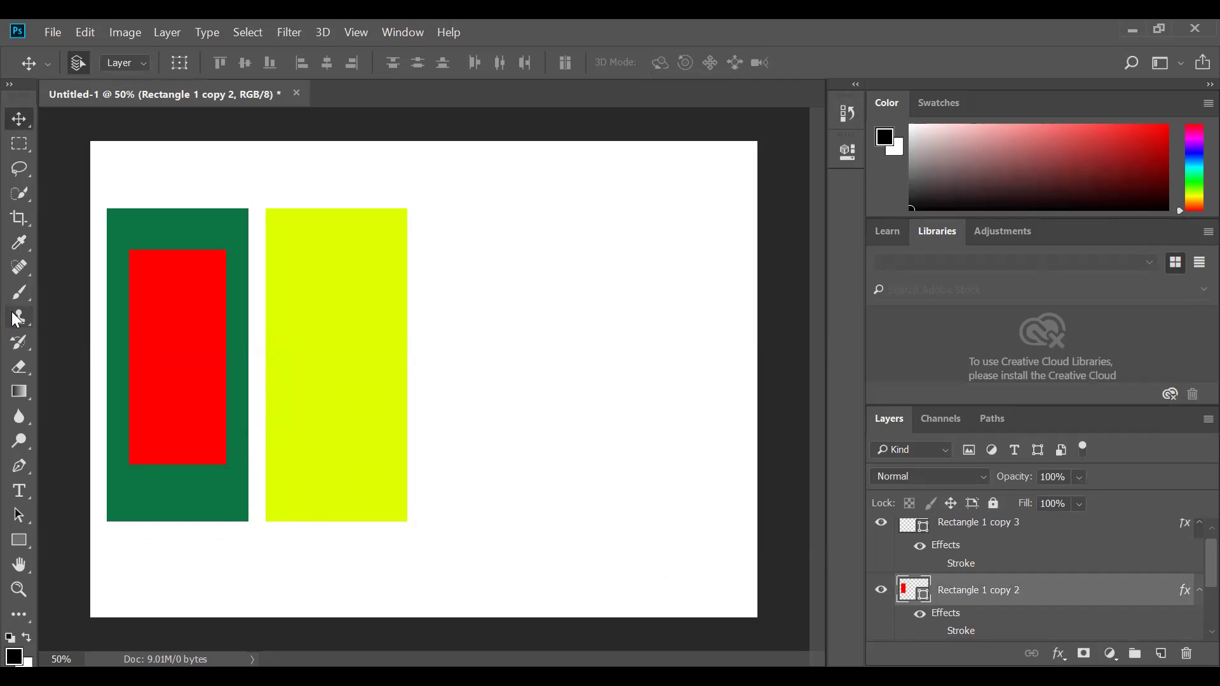
# Create a paragraph text box on the empty white area beside the yellow rectangle, containing "gRAPHIC"
pyautogui.click(22, 497)
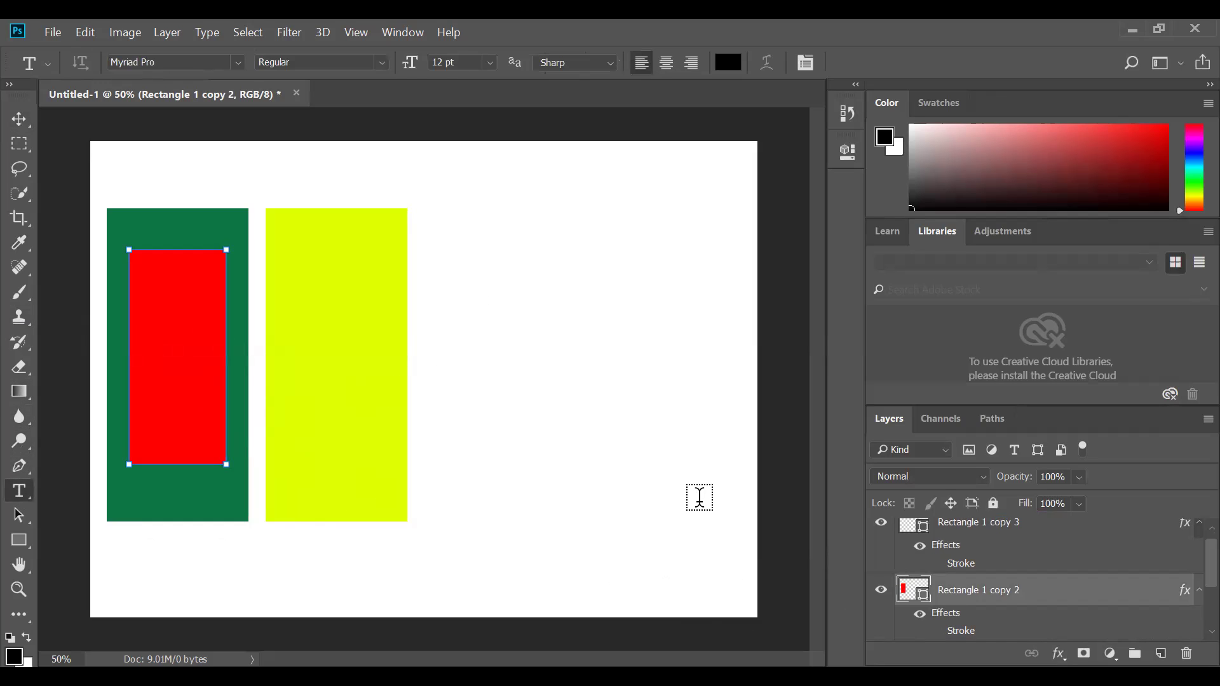
pyautogui.moveTo(699, 497); pyautogui.dragTo(451, 273)
pyautogui.write('g')
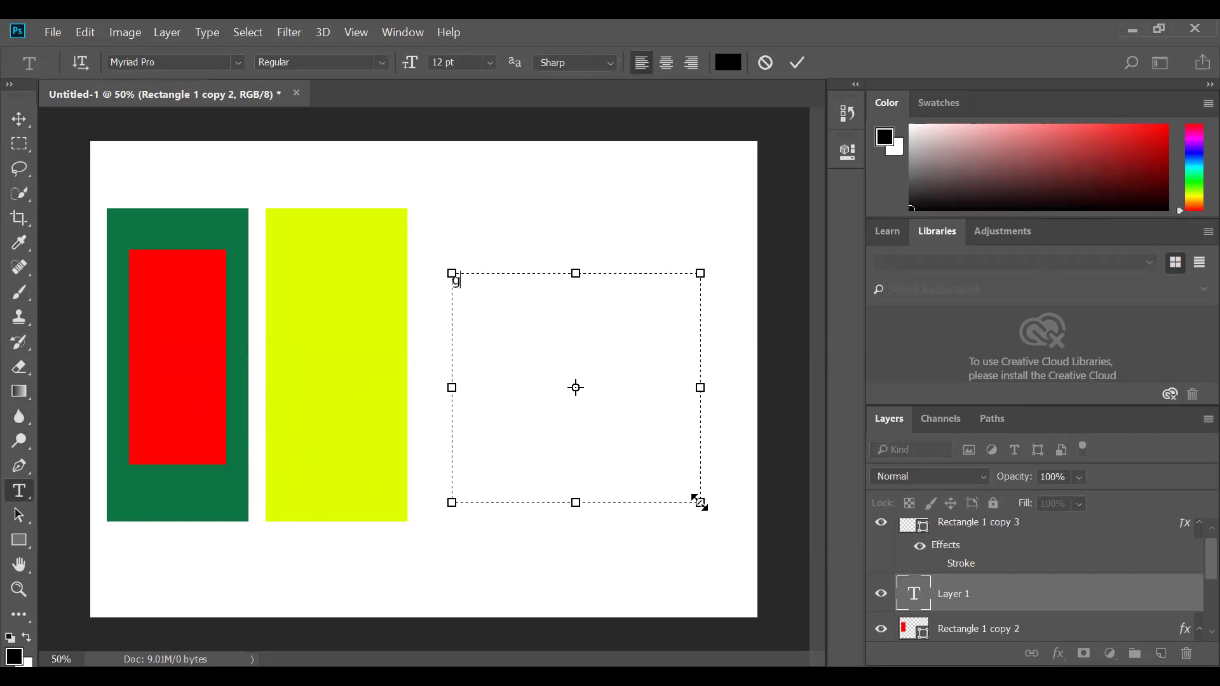
pyautogui.write('RAPHIC')
# Set the whole text's font to Magneto and its size to 30 pt
pyautogui.hotkey('ctrl', 'a')
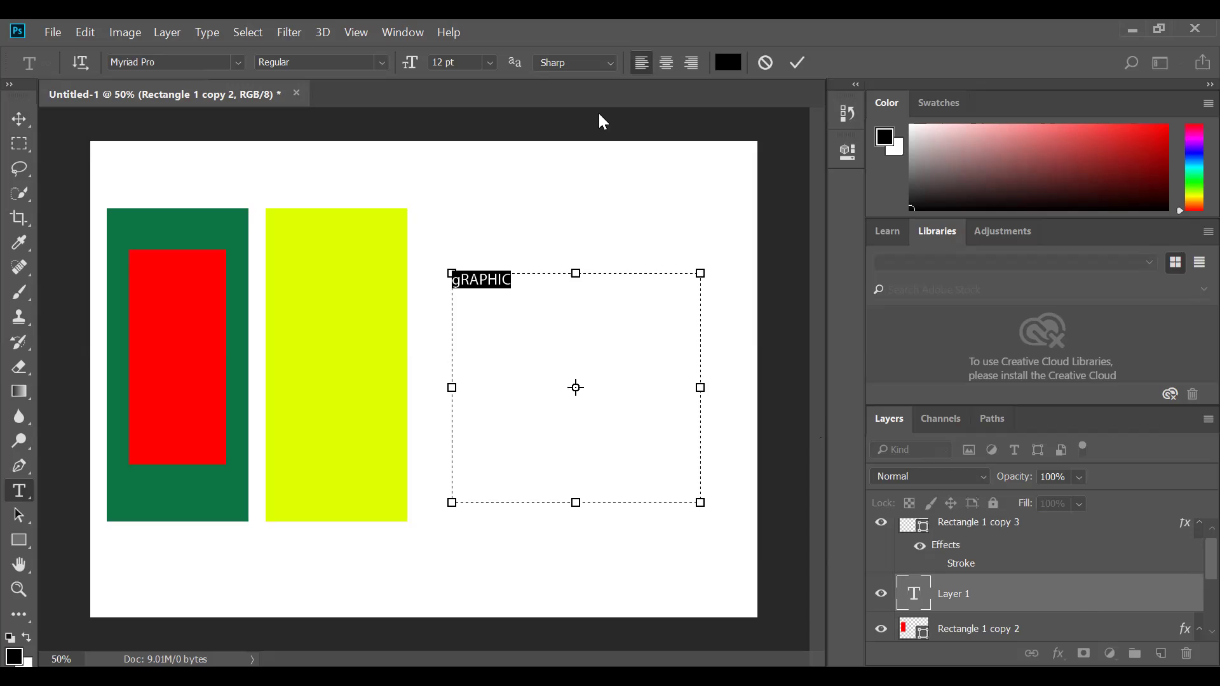
pyautogui.click(238, 62)
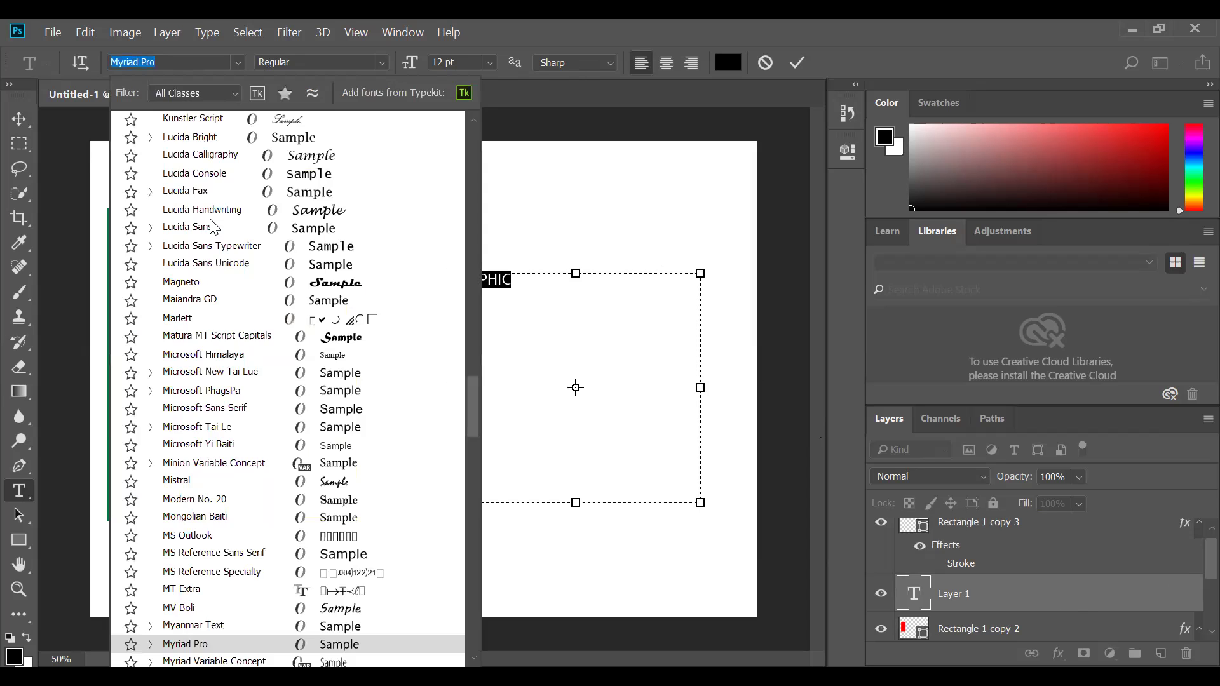
pyautogui.click(300, 288)
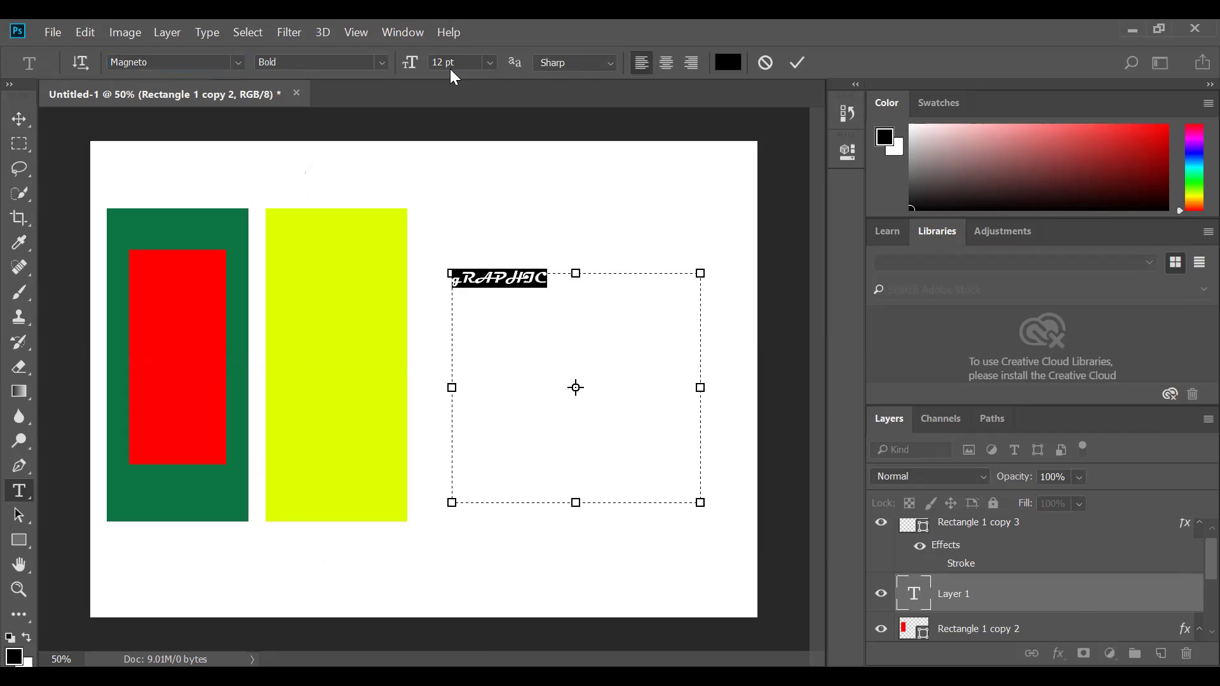
pyautogui.moveTo(407, 65); pyautogui.dragTo(427, 70)
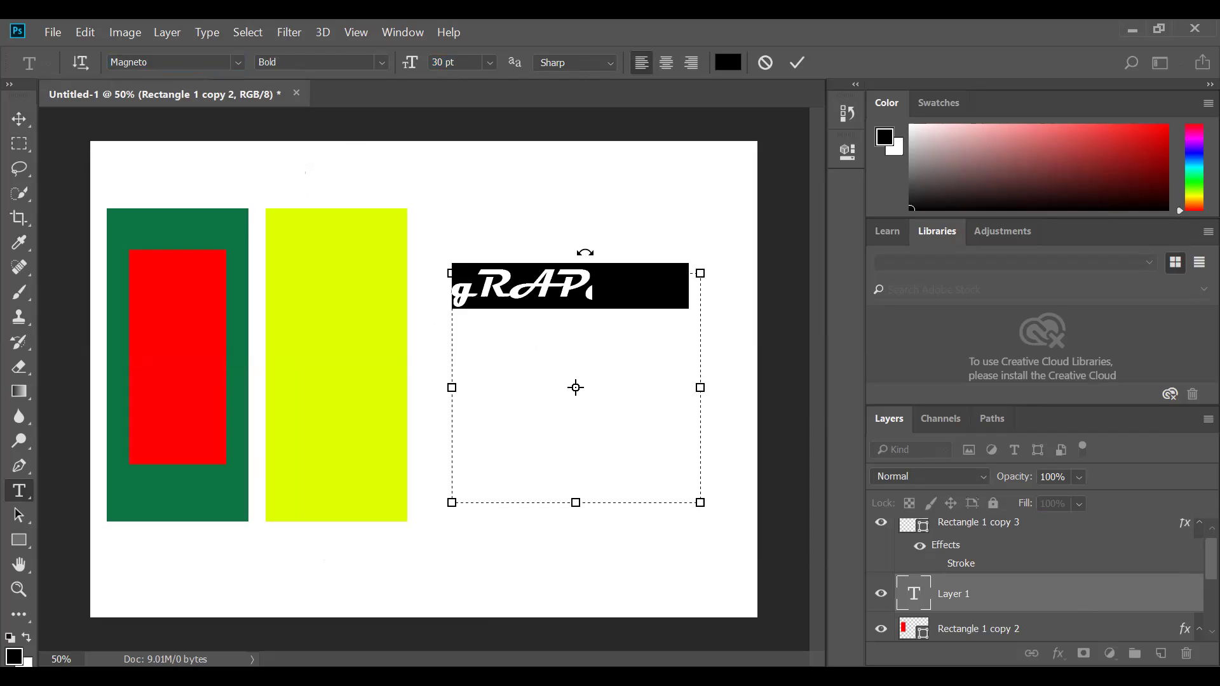
# Colour the text green, #0b7544, by sampling the green rectangle
pyautogui.click(728, 61)
pyautogui.click(215, 218)
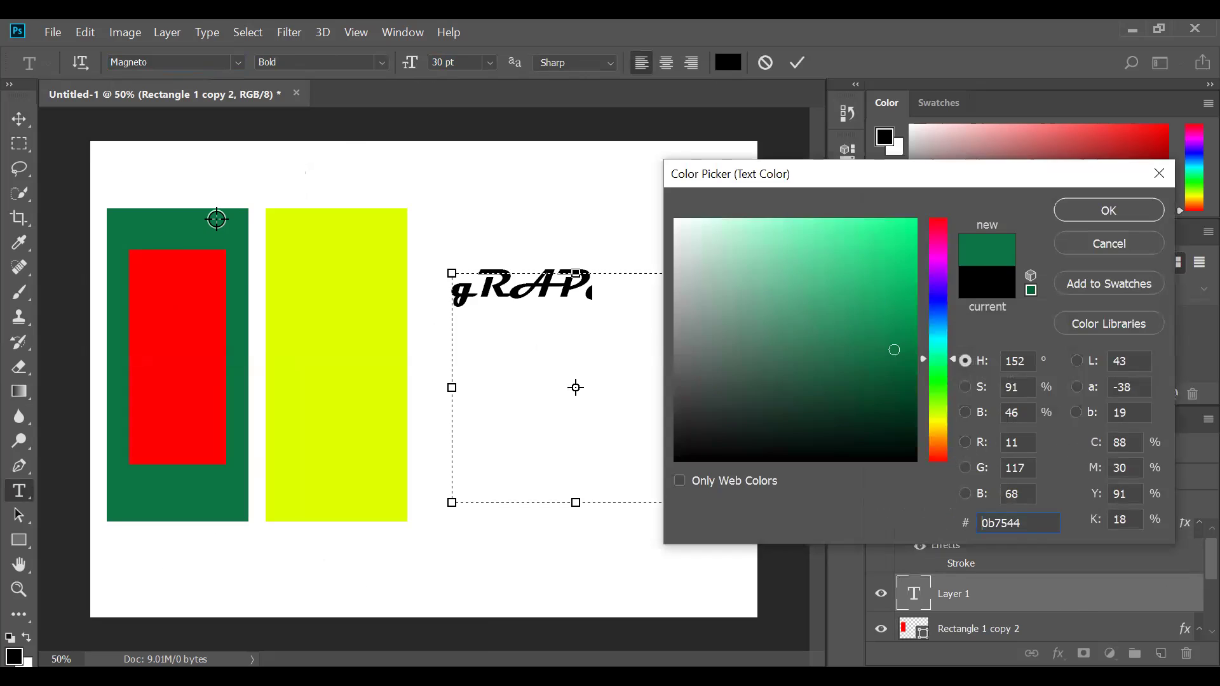
pyautogui.click(1097, 216)
# Colour only the letters "APHIC" red, #ff0000, by sampling the red rectangle
pyautogui.click(547, 293)
pyautogui.moveTo(525, 287); pyautogui.dragTo(689, 296)
pyautogui.click(725, 62)
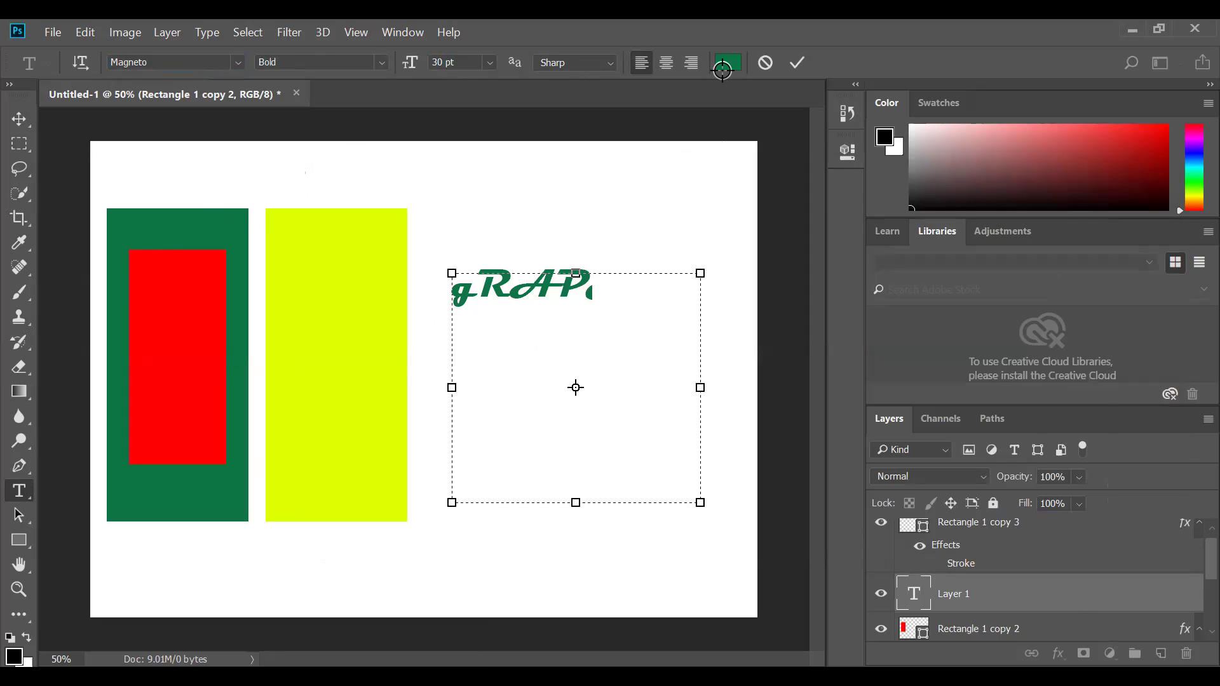
pyautogui.click(190, 316)
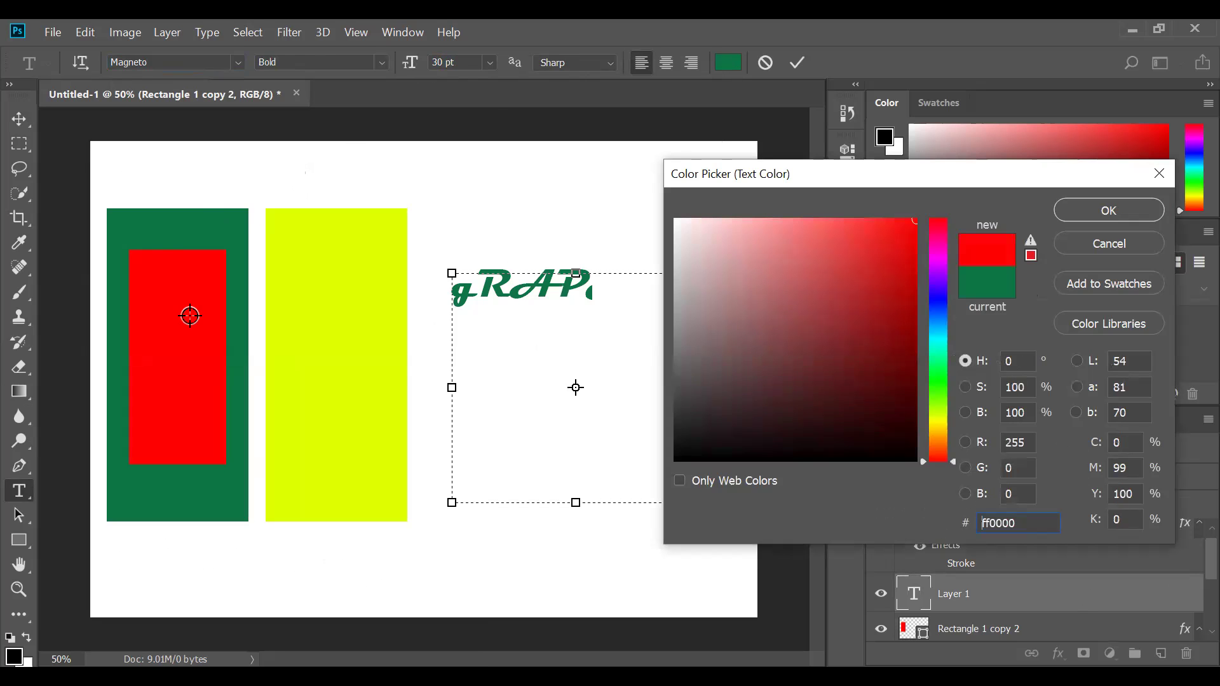
pyautogui.click(1151, 209)
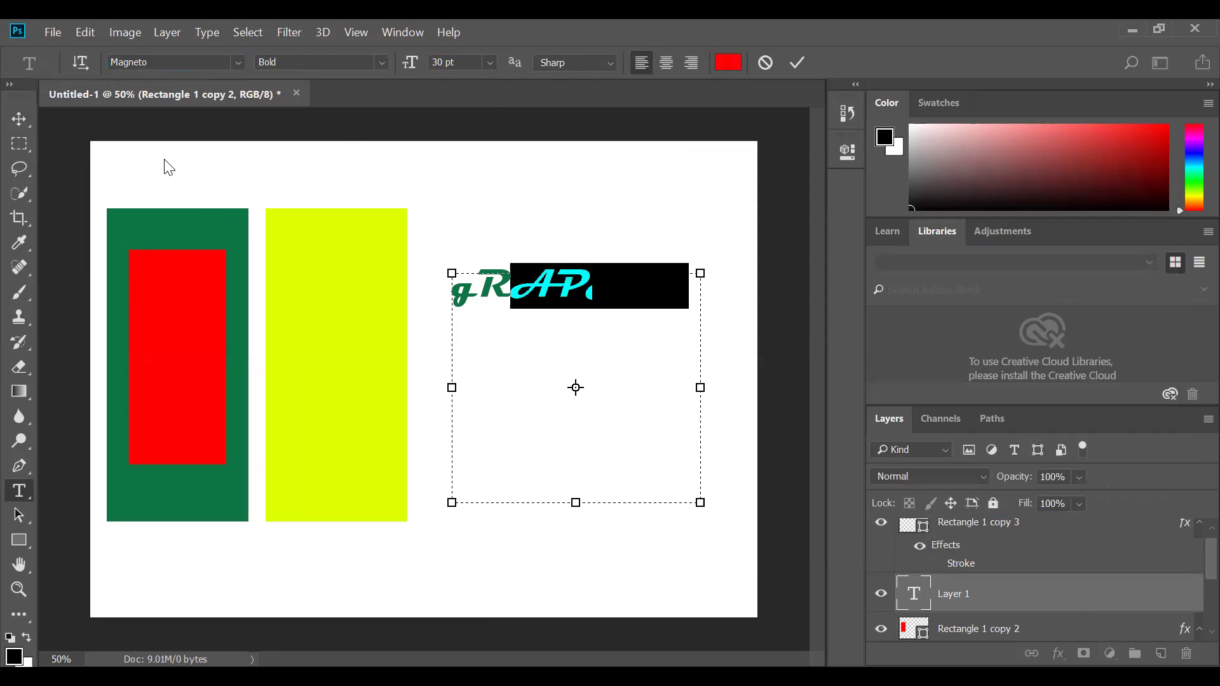
# Finish the text editing and move the text up near the canvas's upper edge, clear of the white rectangle
pyautogui.click(27, 119)
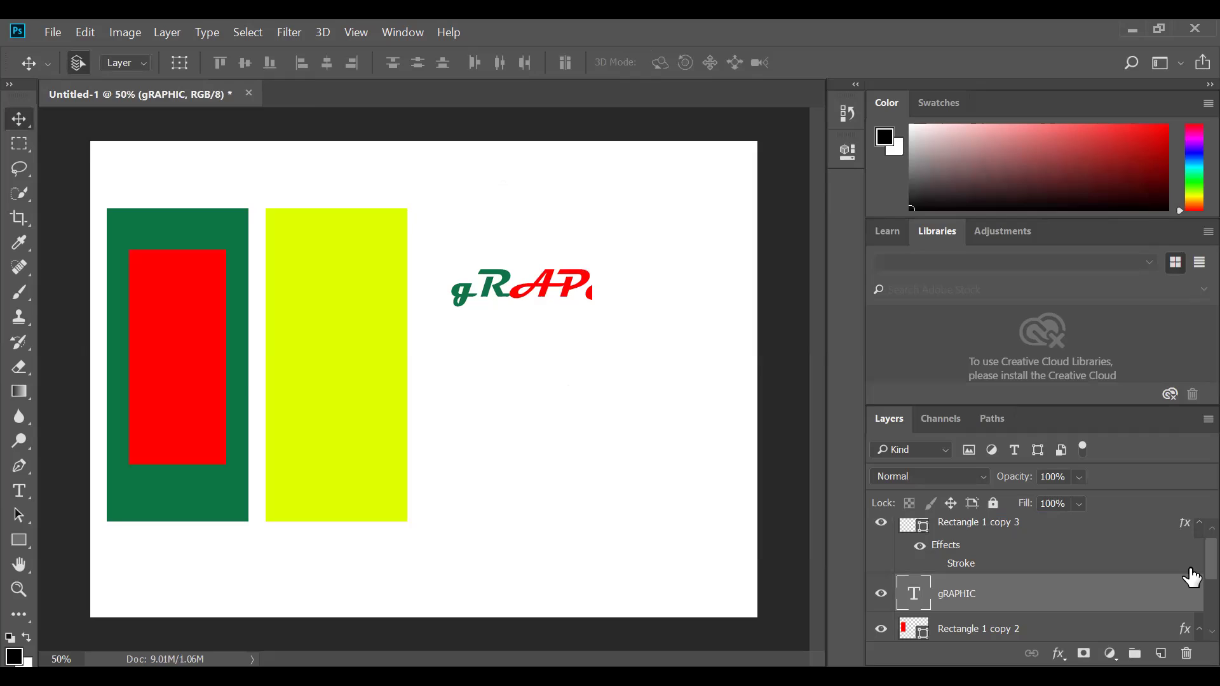
pyautogui.scroll(-3, 1189, 566)
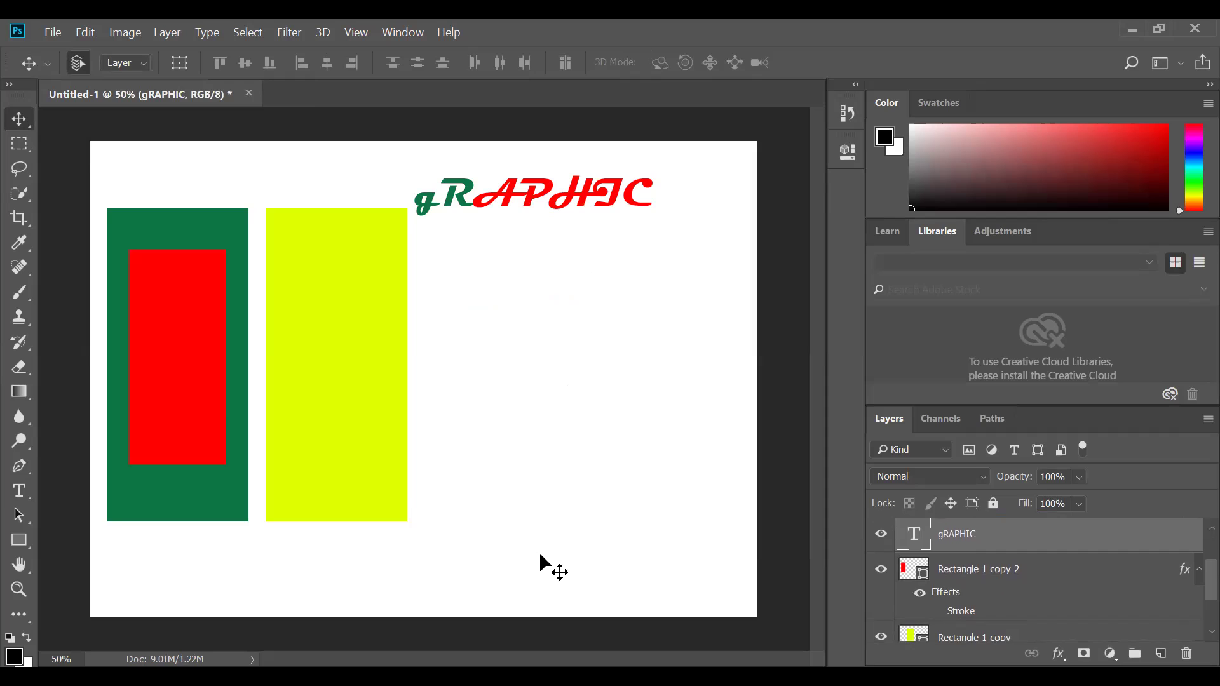
# Move the green rectangle behind the text and reshape it into a short, wide banner behind the letters "APHIC"
pyautogui.click(203, 511)
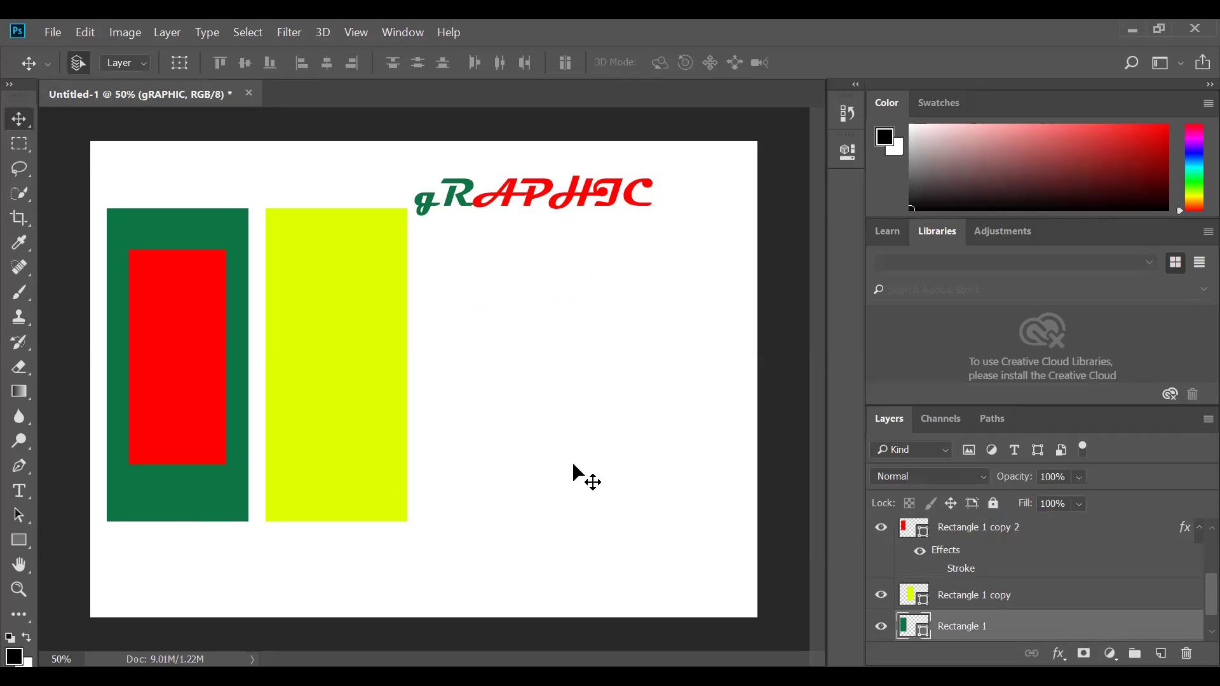
pyautogui.hotkey('ctrl', 't')
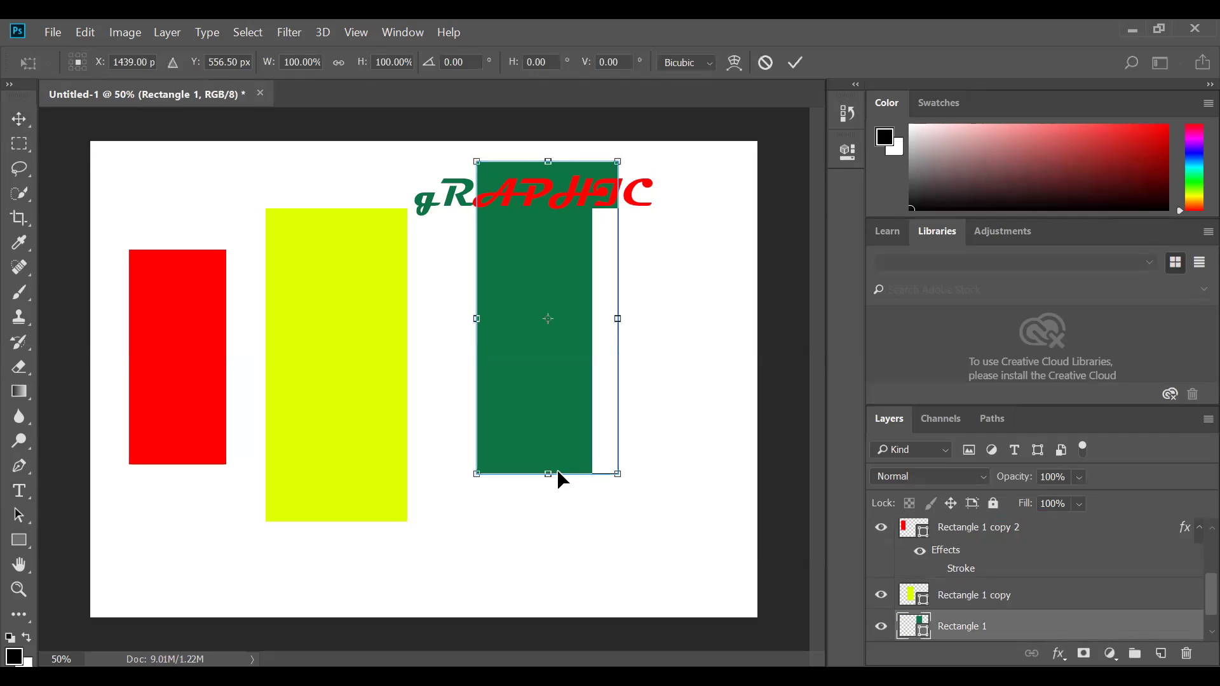
pyautogui.moveTo(550, 468); pyautogui.dragTo(547, 225)
pyautogui.moveTo(631, 193); pyautogui.dragTo(676, 193)
pyautogui.press('Return')
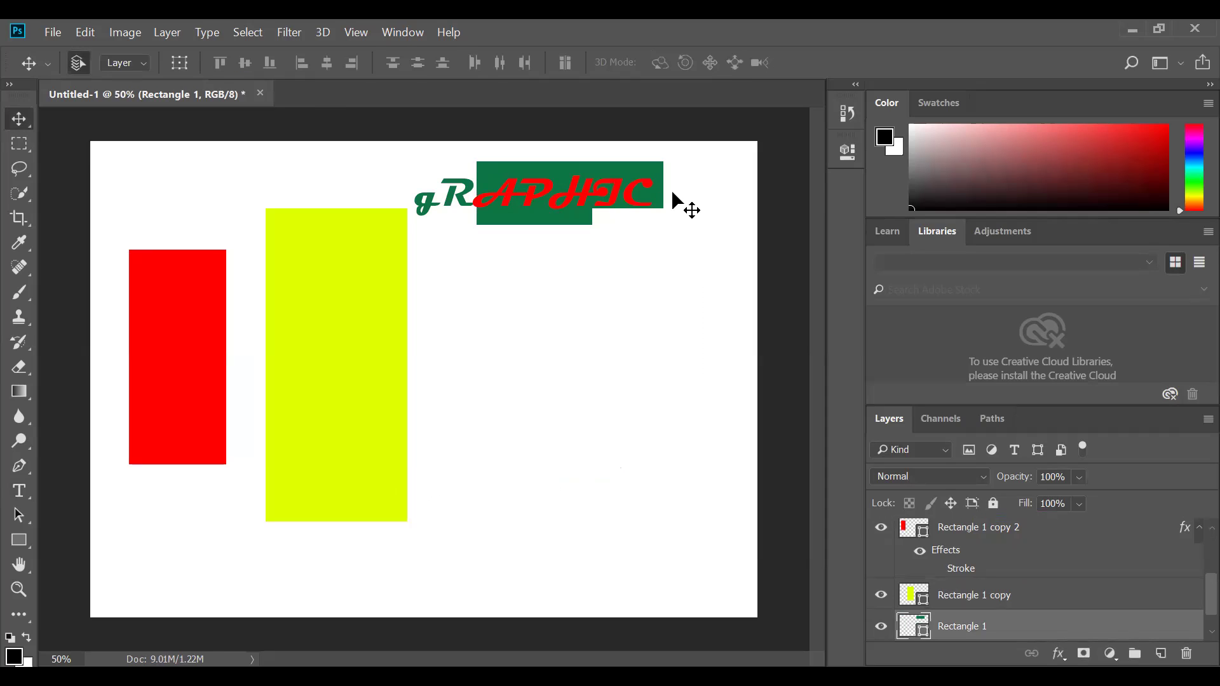
# Select the white rectangle's layer from the canvas, move it clear of the green banner, and reselect the banner
pyautogui.rightClick(660, 251)
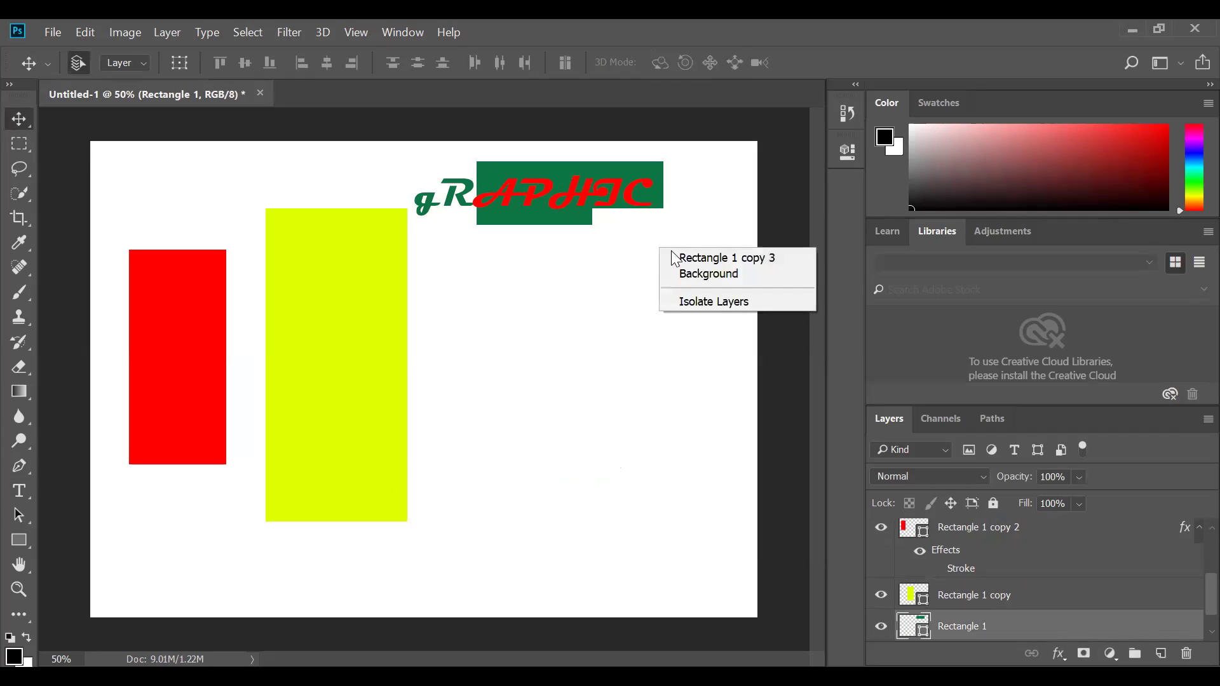
pyautogui.click(679, 258)
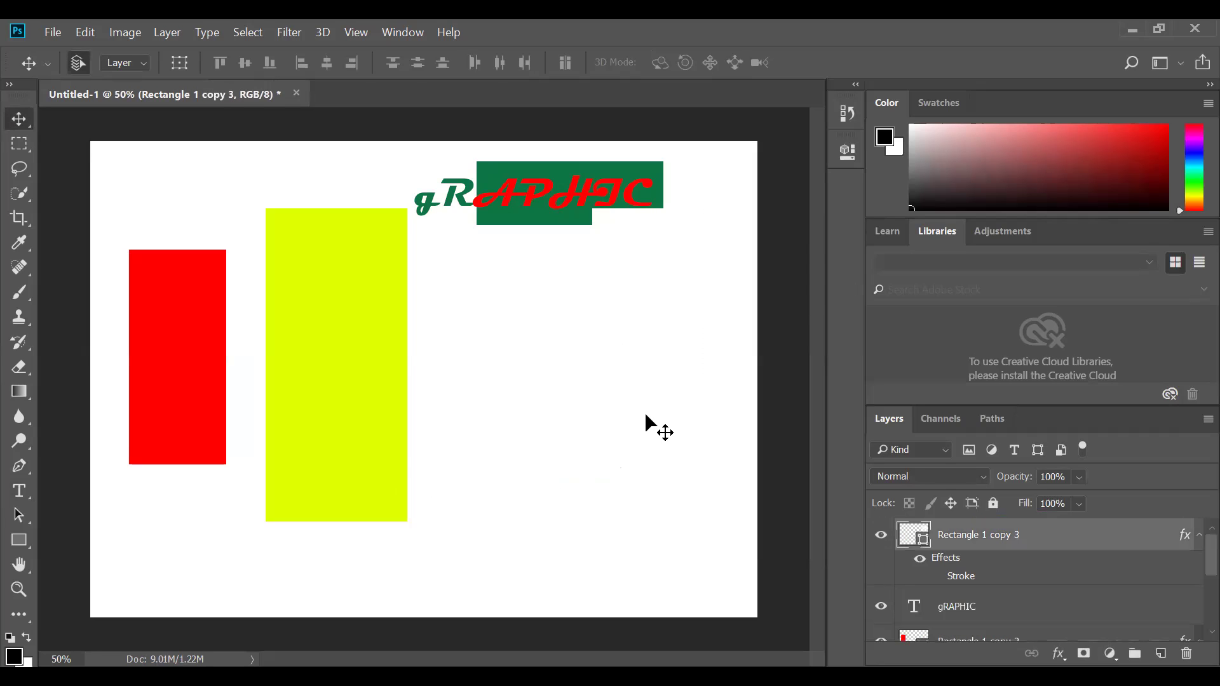
pyautogui.click(597, 223)
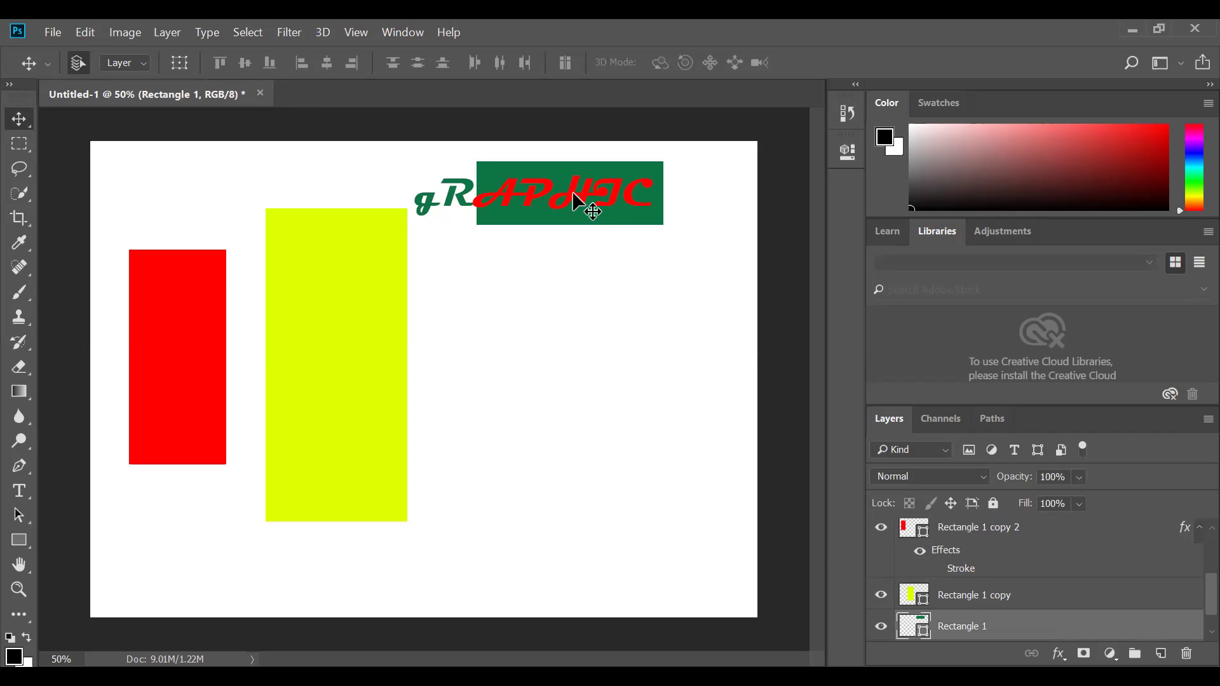
# Select the gRAPHIC text layer and open its blending options, with the dialog placed clear of the text
pyautogui.rightClick(607, 203)
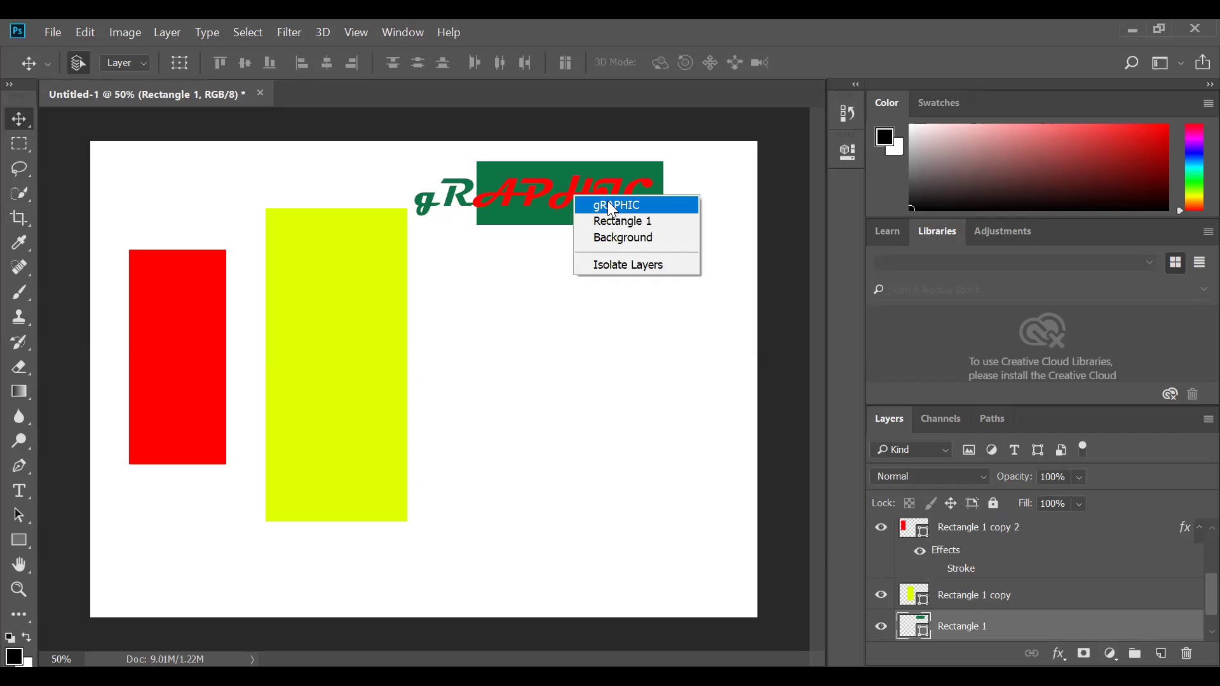
pyautogui.click(607, 204)
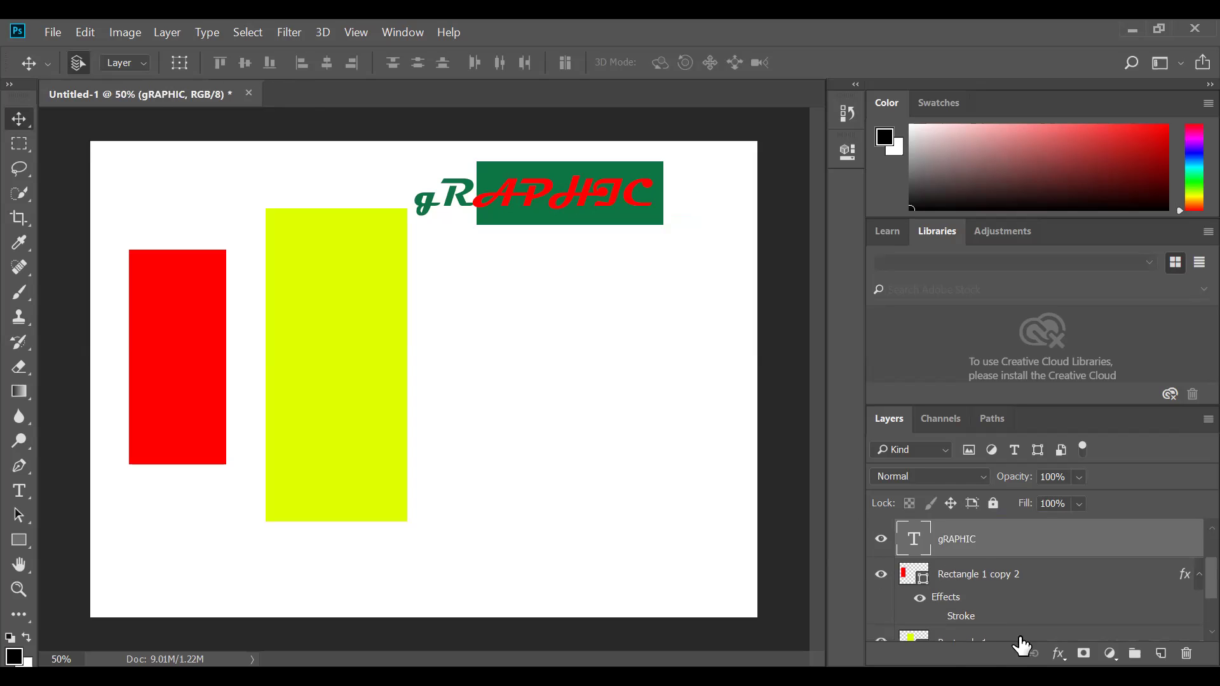
pyautogui.rightClick(994, 556)
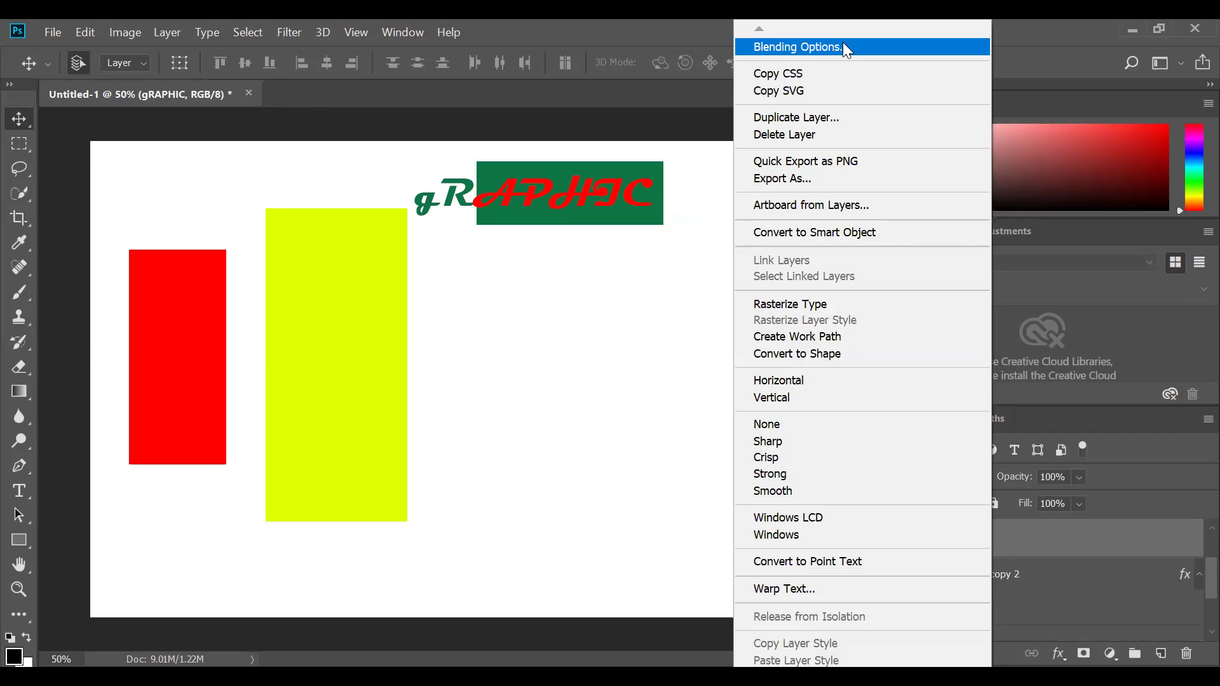
pyautogui.click(801, 46)
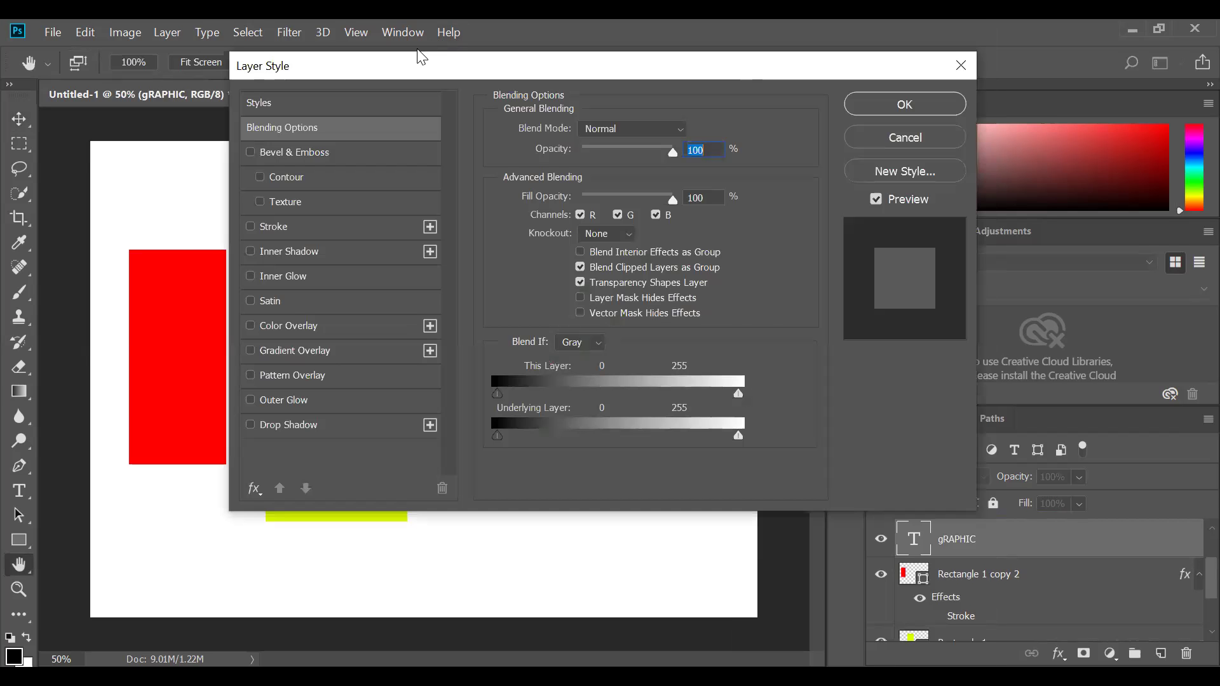
pyautogui.moveTo(411, 66); pyautogui.dragTo(525, 360)
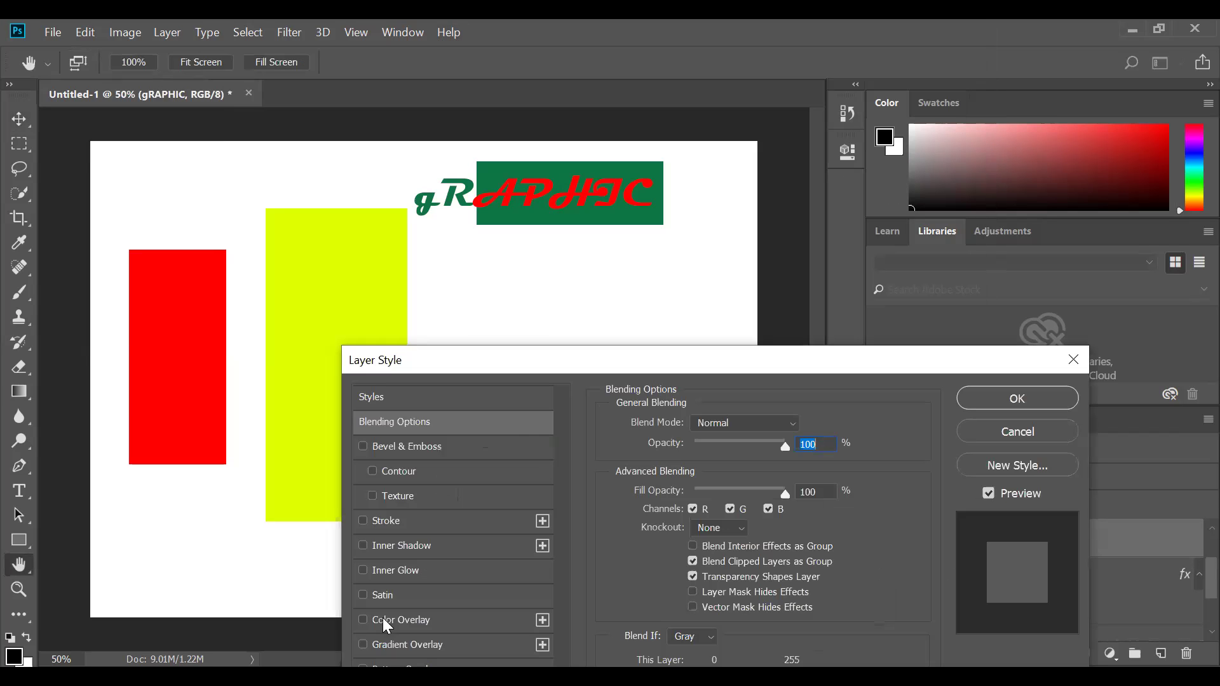
pyautogui.moveTo(442, 368); pyautogui.dragTo(656, 247)
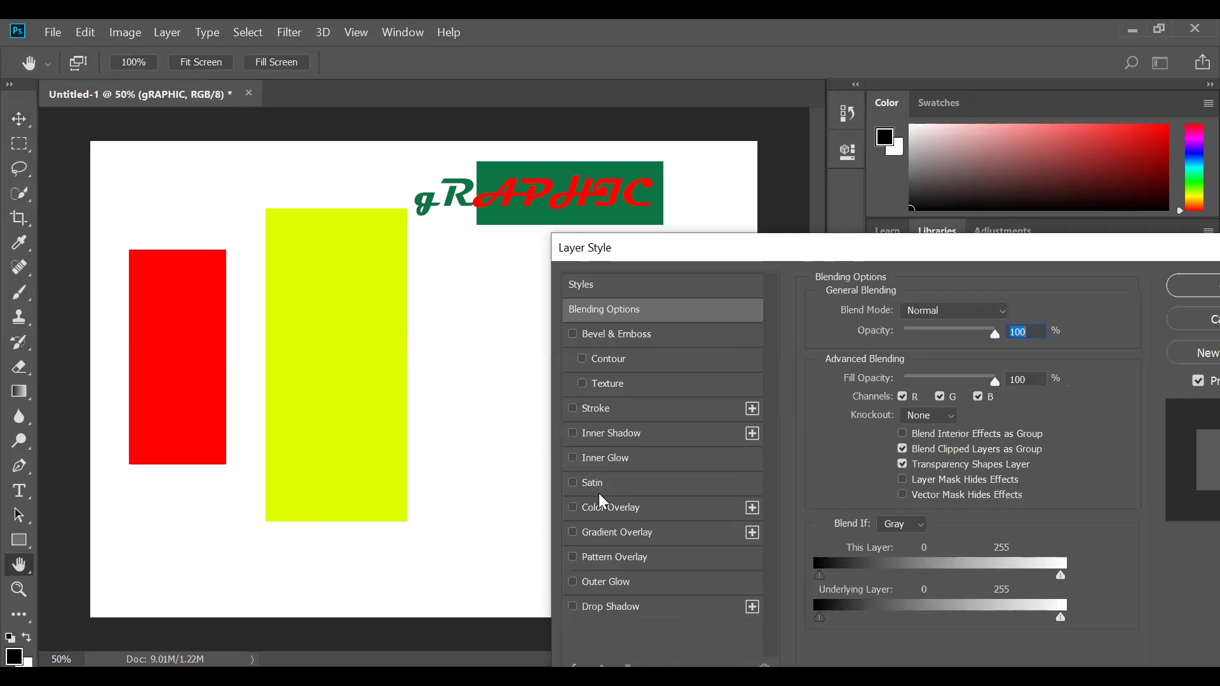
# Add a white Stroke effect to the text, 2 px wide and positioned inside
pyautogui.click(624, 418)
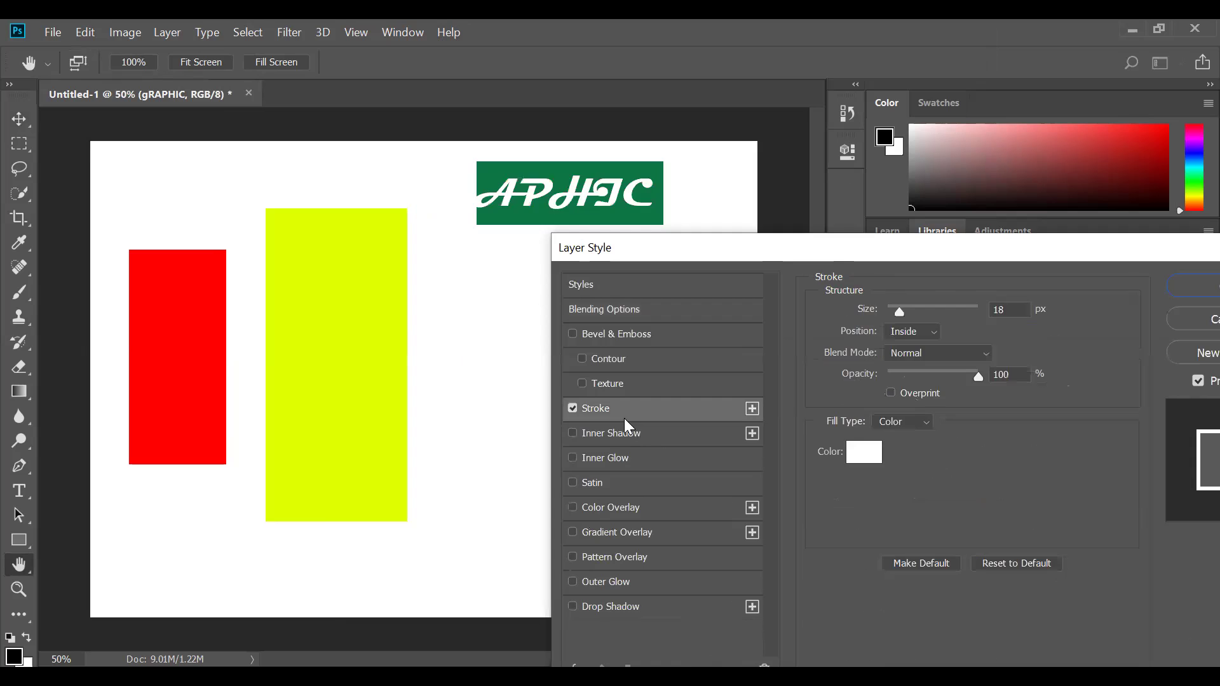
pyautogui.click(877, 451)
pyautogui.click(1087, 241)
pyautogui.moveTo(897, 310); pyautogui.dragTo(890, 308)
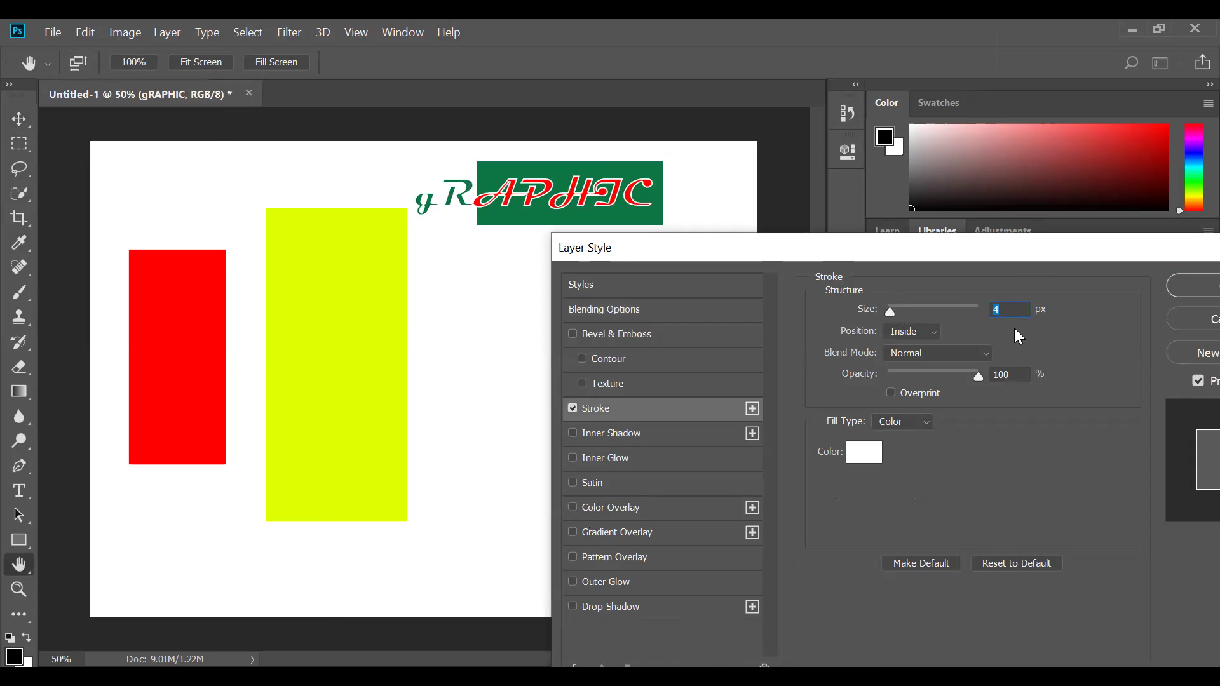
pyautogui.write('2')
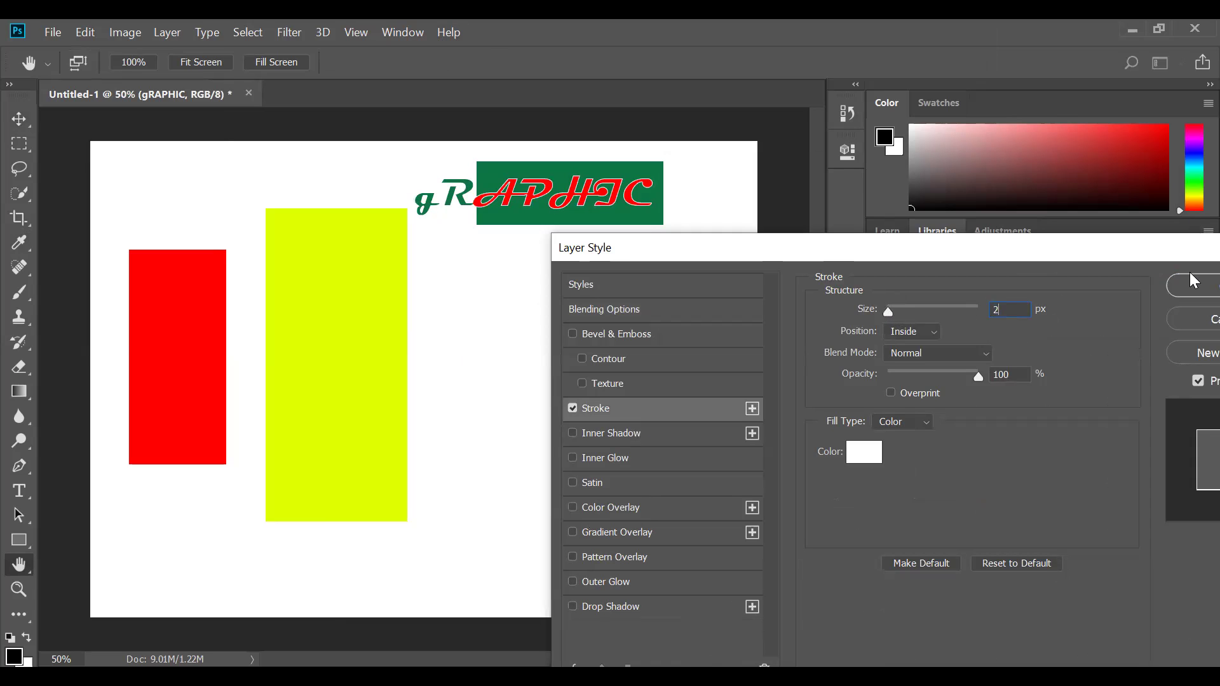
pyautogui.click(1193, 281)
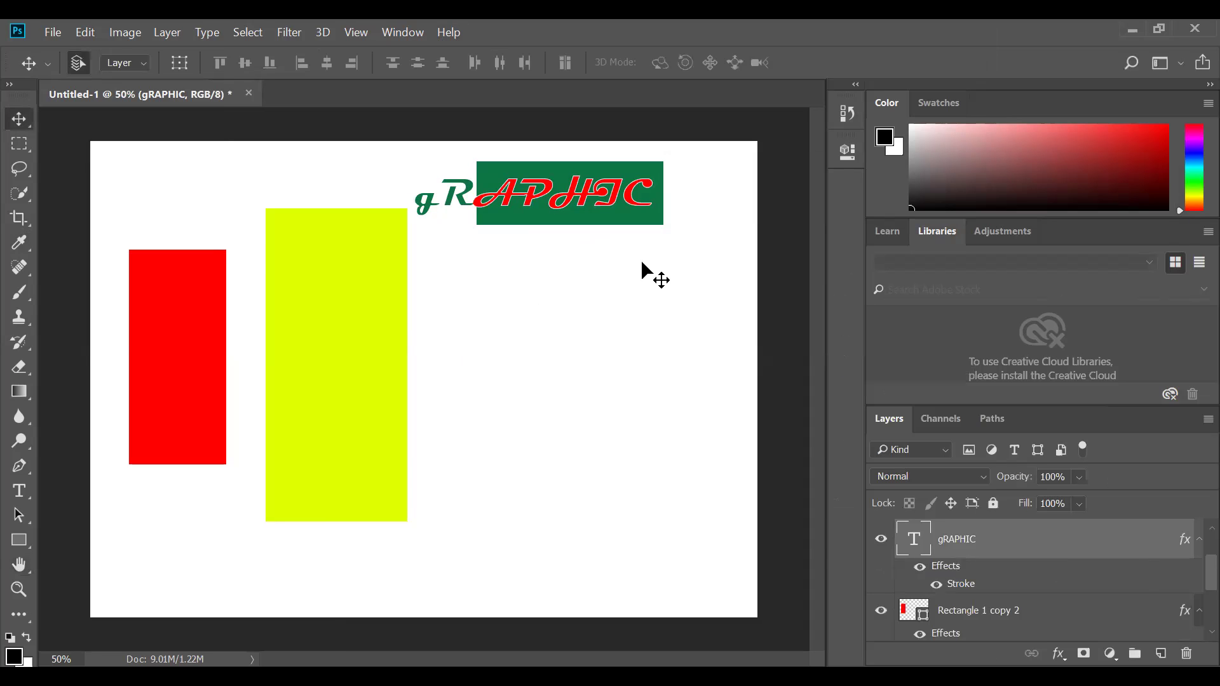
# Zoom in to 200% on the text and examine the white outline around its letters
pyautogui.press('ctrl')
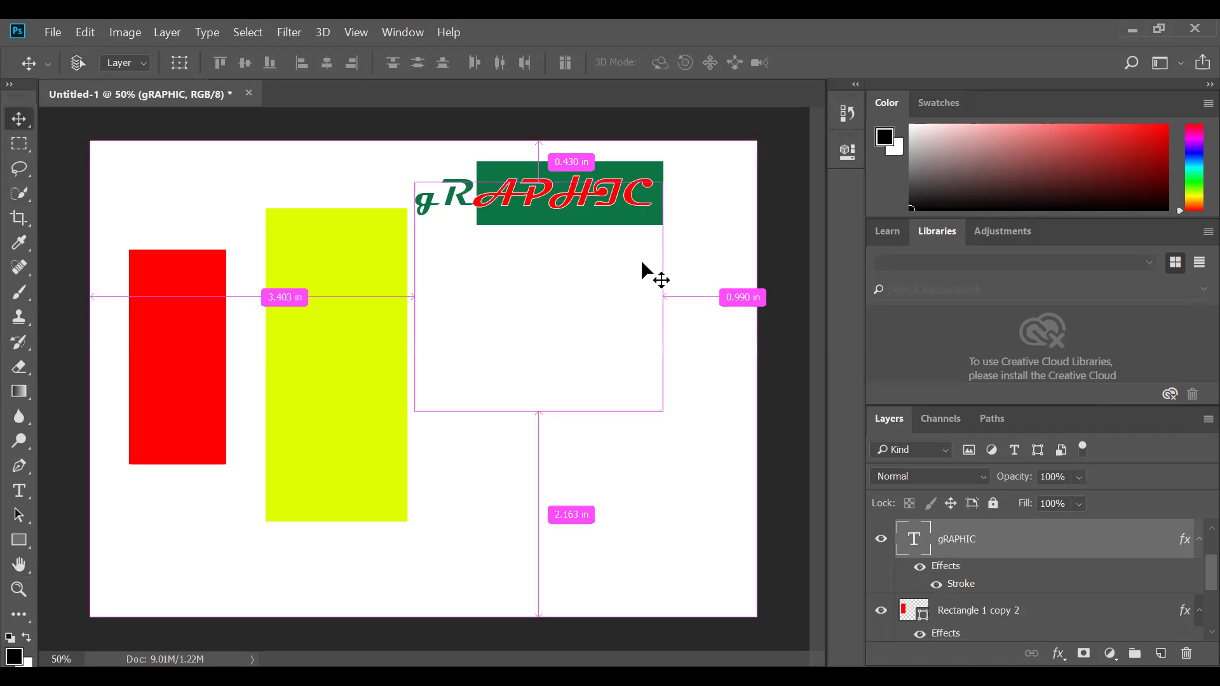
pyautogui.hotkey('ctrl', '+')
pyautogui.hotkey('ctrl', '+')
pyautogui.hotkey('ctrl', '+')
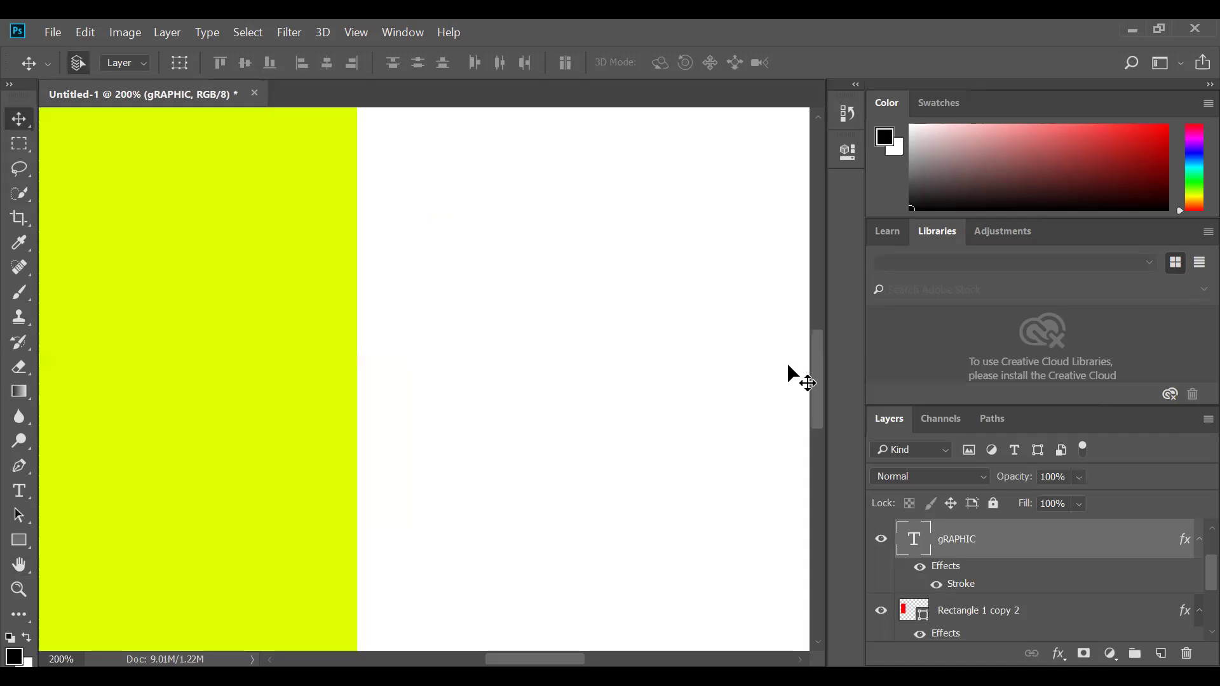
pyautogui.moveTo(819, 384); pyautogui.dragTo(830, 265)
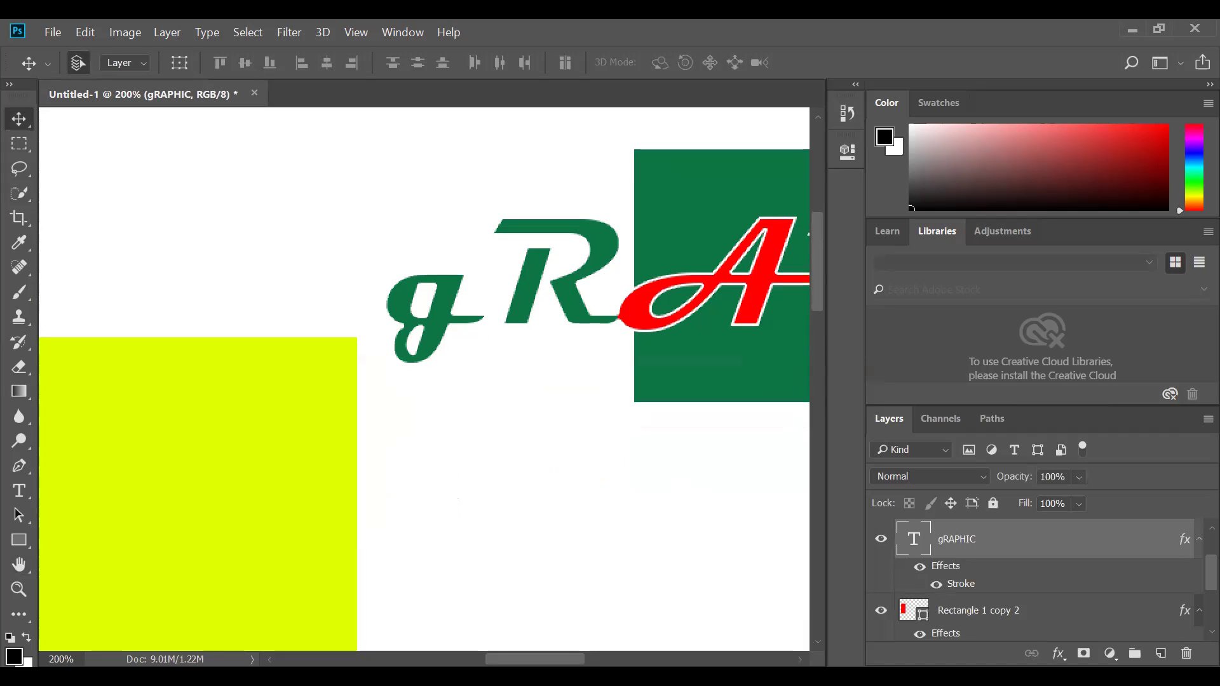
pyautogui.click(808, 347)
pyautogui.moveTo(771, 239); pyautogui.dragTo(379, 284)
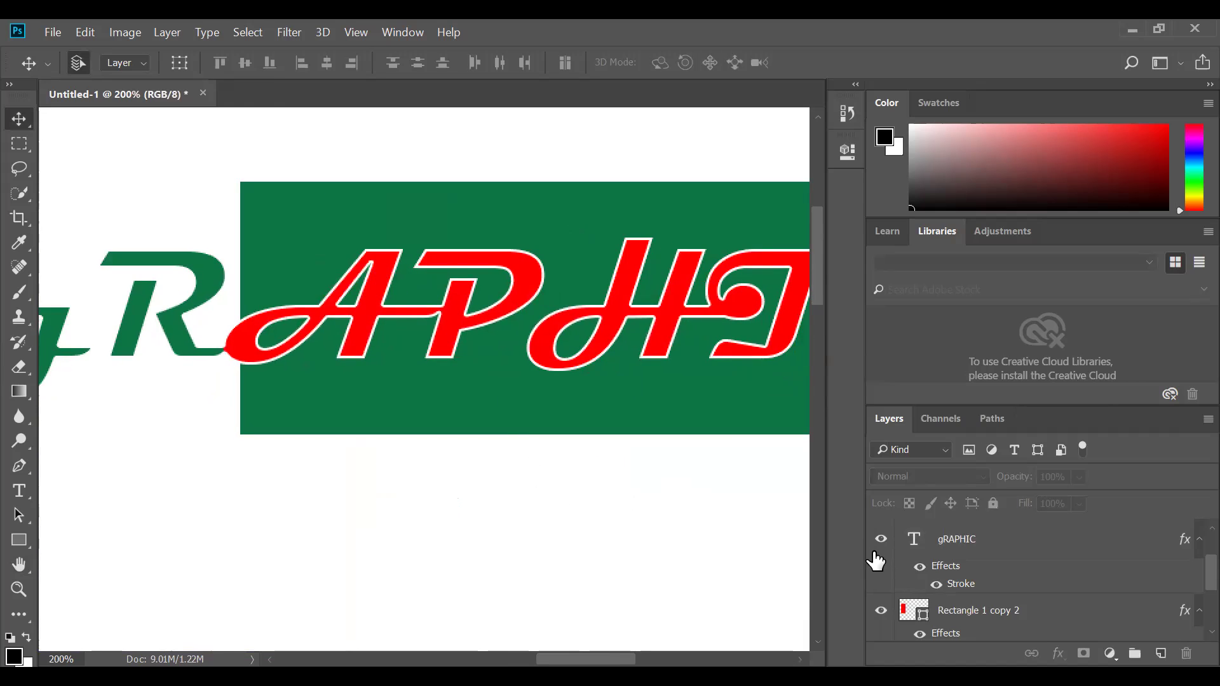
# Toggle the text's Stroke effect to compare the letters with and without it, leaving the effect hidden
pyautogui.click(936, 584)
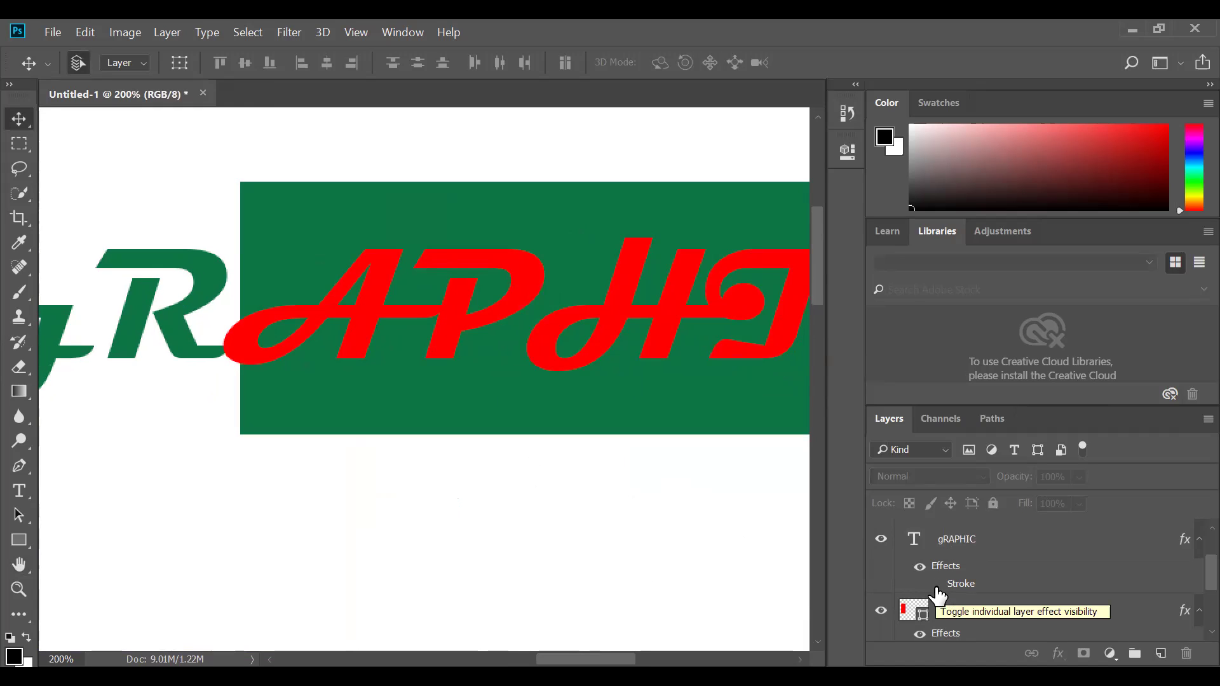
pyautogui.click(937, 588)
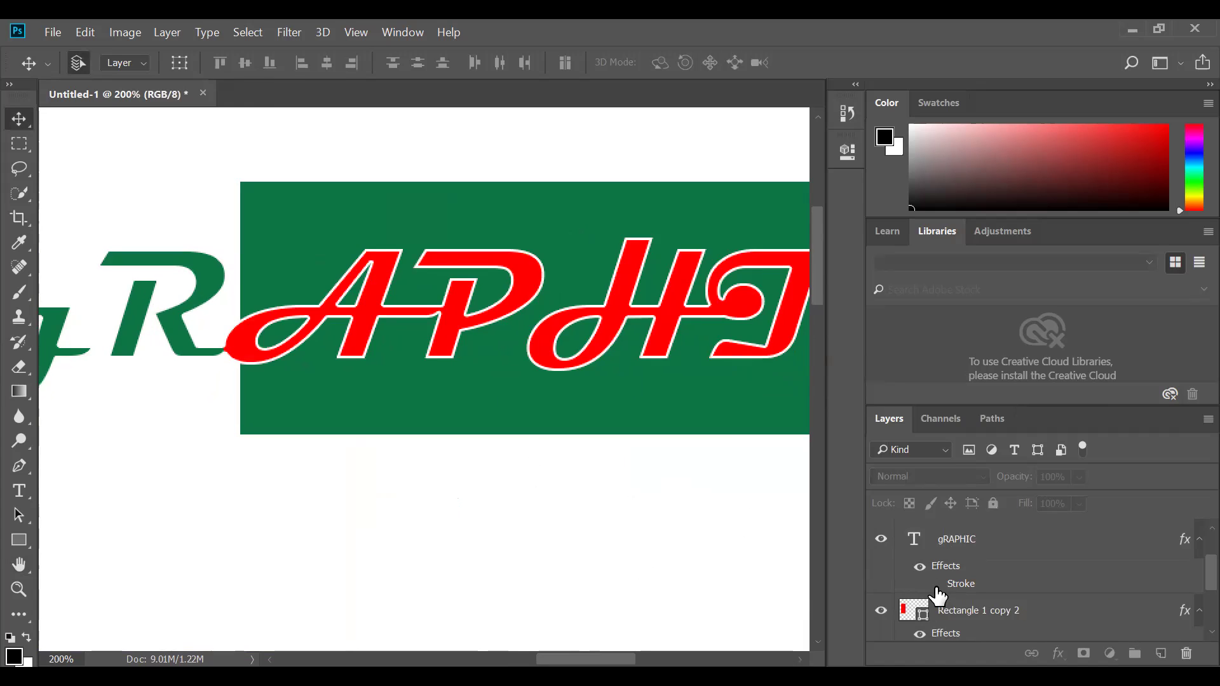
pyautogui.click(937, 585)
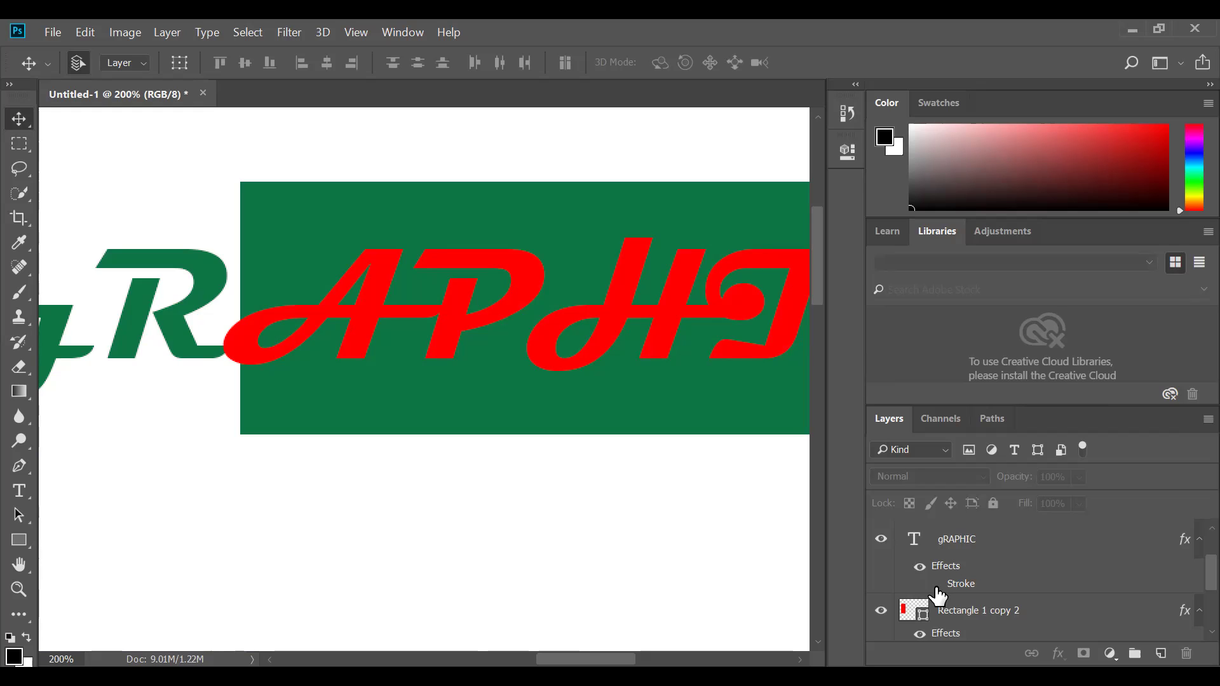
# Toggle the gRAPHIC text's Stroke effect again, leaving the white outline shown, and view the whole canvas at 50%
pyautogui.click(936, 586)
pyautogui.click(936, 585)
pyautogui.click(937, 586)
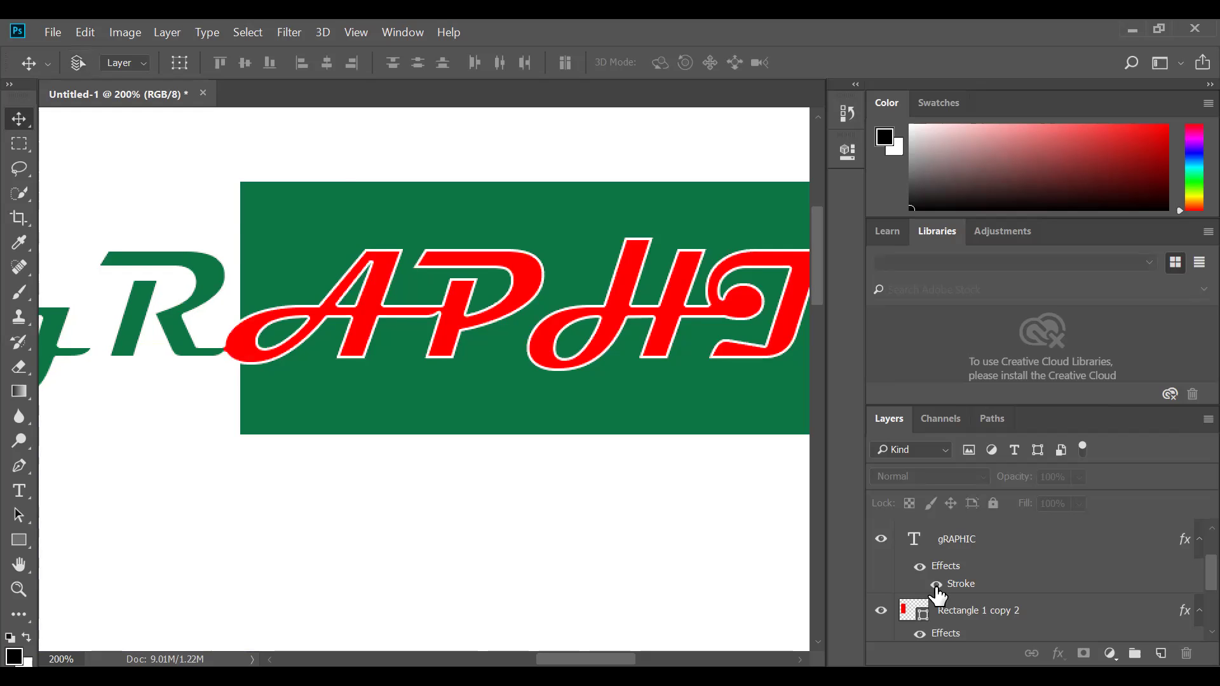
pyautogui.hotkey('ctrl', '-')
pyautogui.hotkey('ctrl', '-')
pyautogui.hotkey('ctrl', '-')
pyautogui.hotkey('ctrl', '-')
pyautogui.hotkey('ctrl', '+')
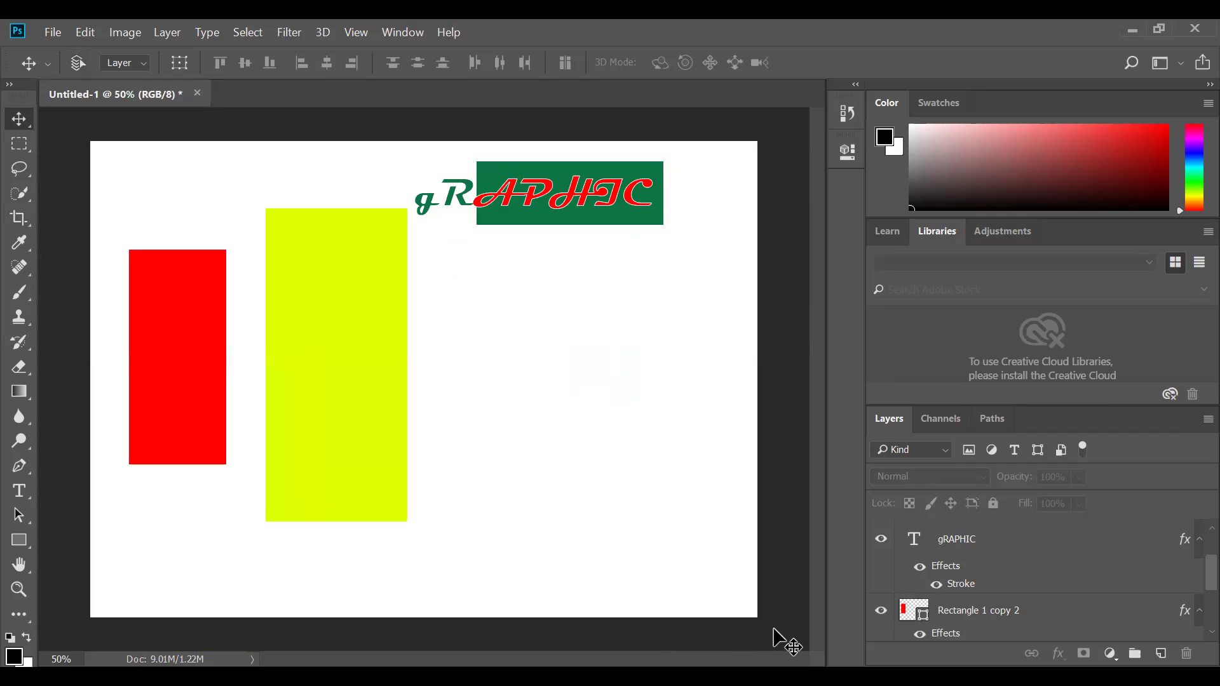
# Undo the text, Stroke and resizing edits back to the equally sized green, yellow and red rectangles side by side
pyautogui.hotkey('ctrl', 'j')
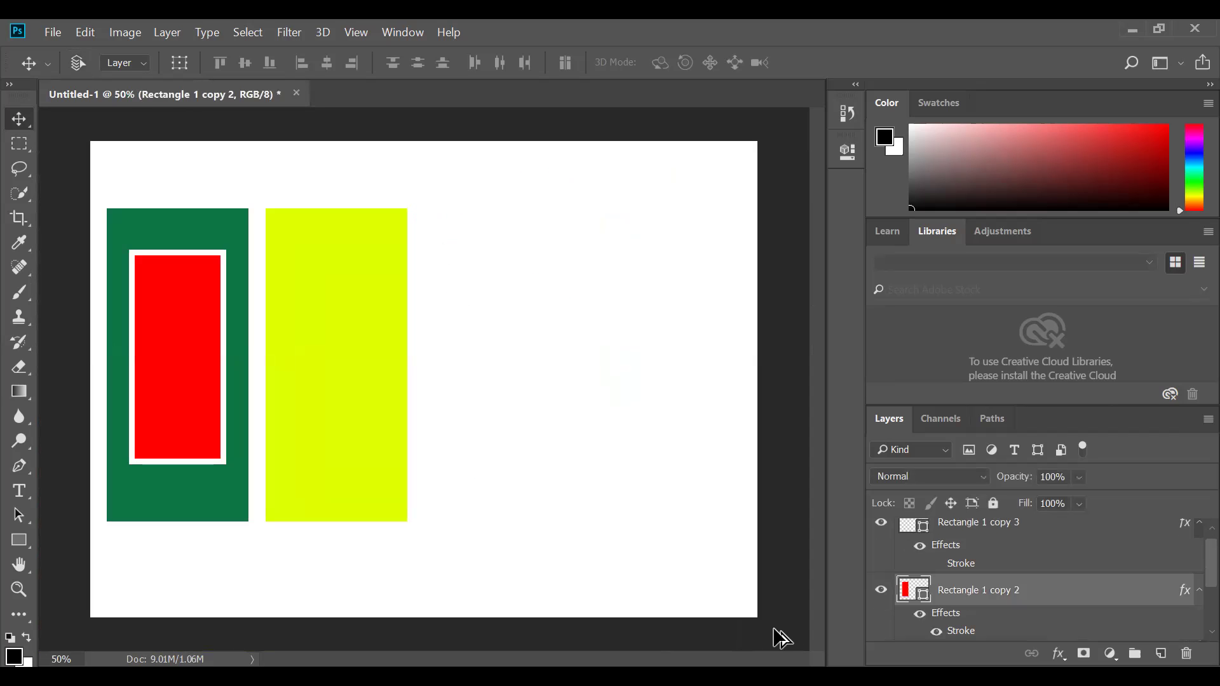
pyautogui.hotkey('ctrl', 'z')
pyautogui.hotkey('ctrl', 'z')
pyautogui.hotkey('ctrl', 'z')
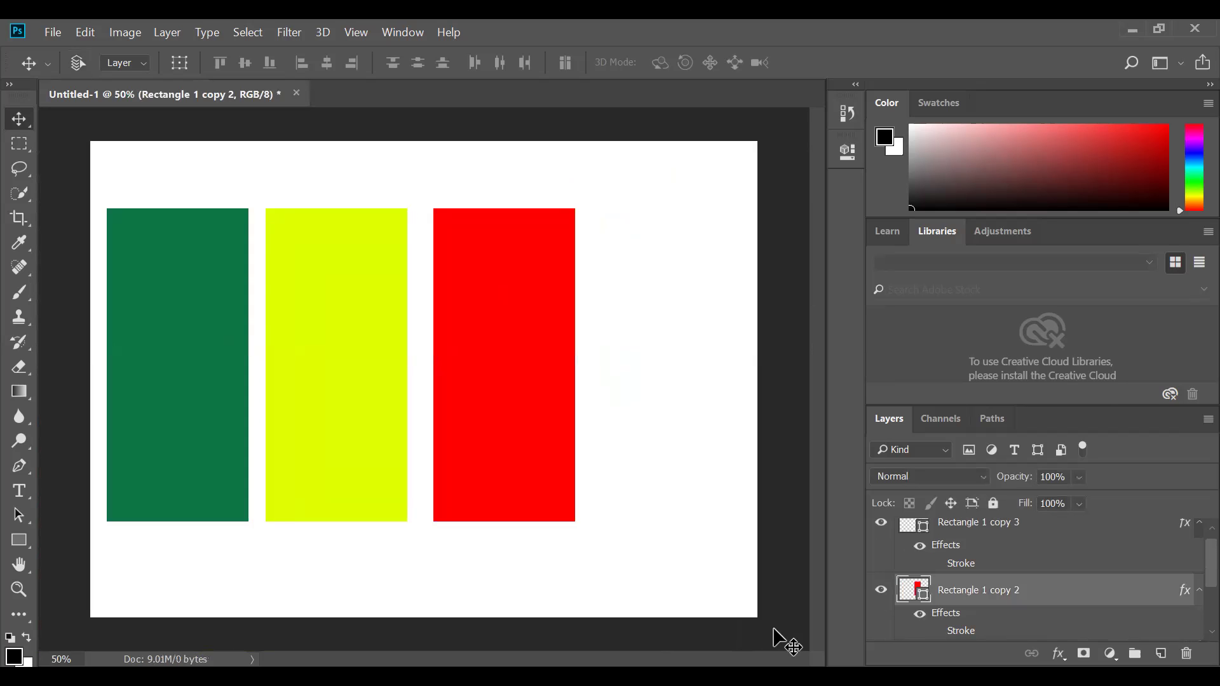
pyautogui.press('ctrl')
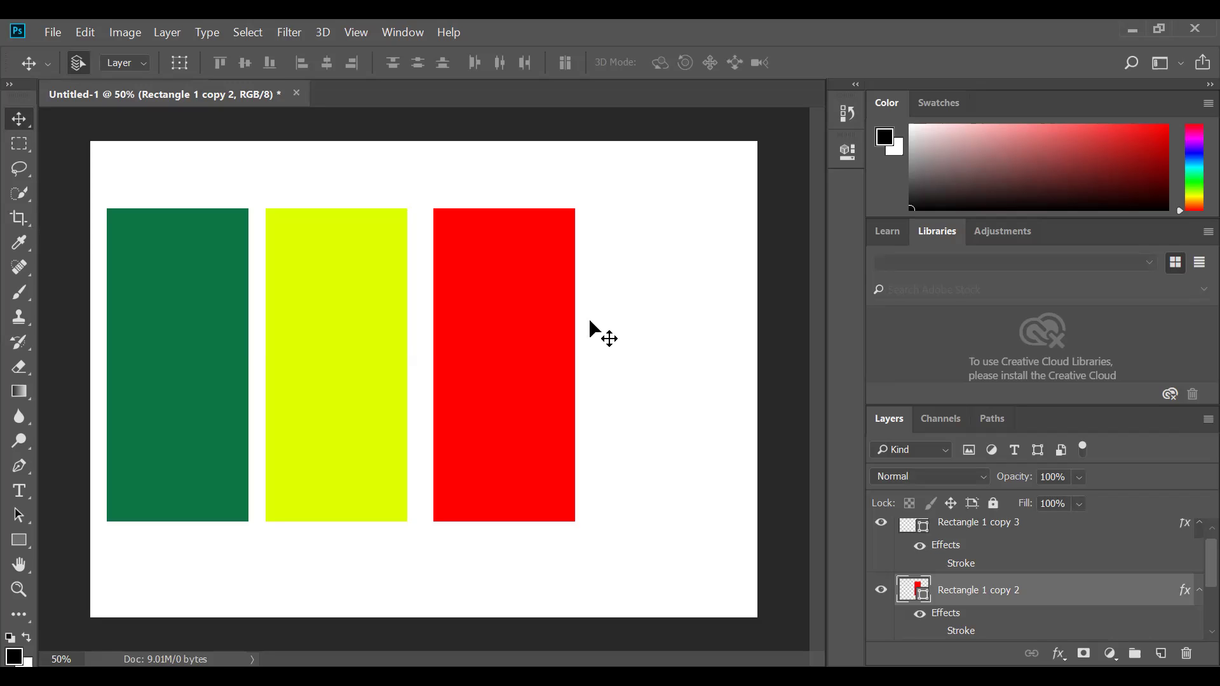
# Select the green rectangle's layer, Rectangle 1, and recolour its fill to dark blue, 00427f
pyautogui.rightClick(180, 297)
pyautogui.click(207, 307)
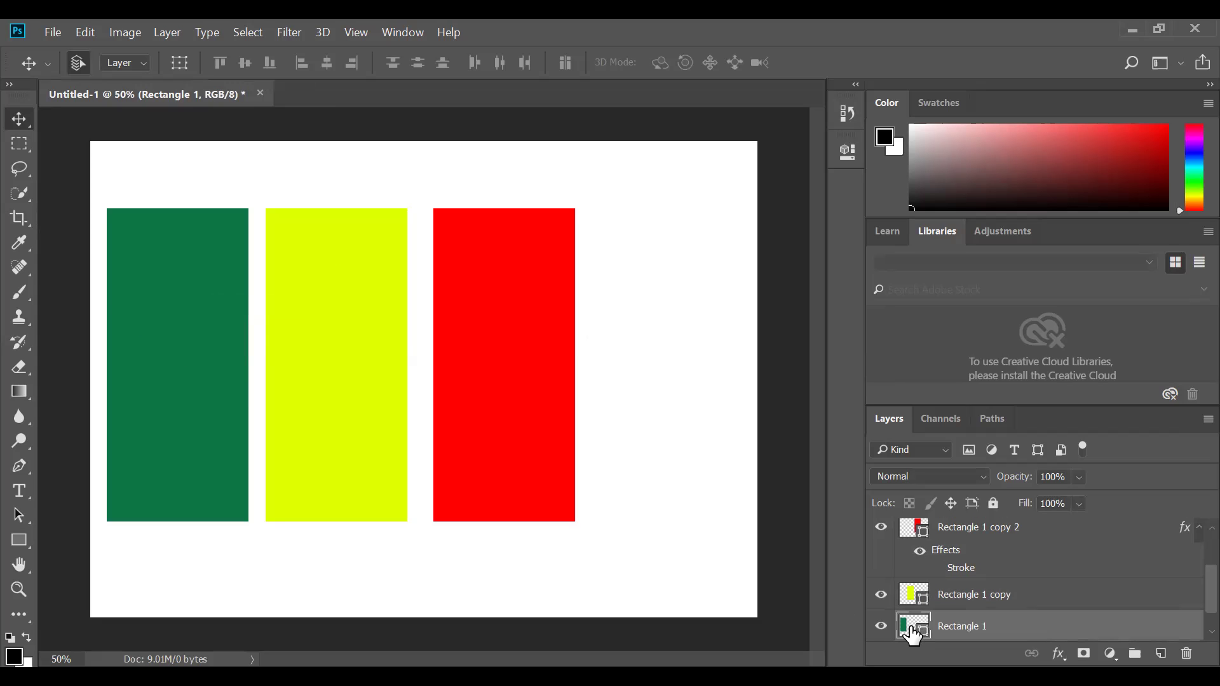
pyautogui.doubleClick(910, 626)
pyautogui.click(875, 385)
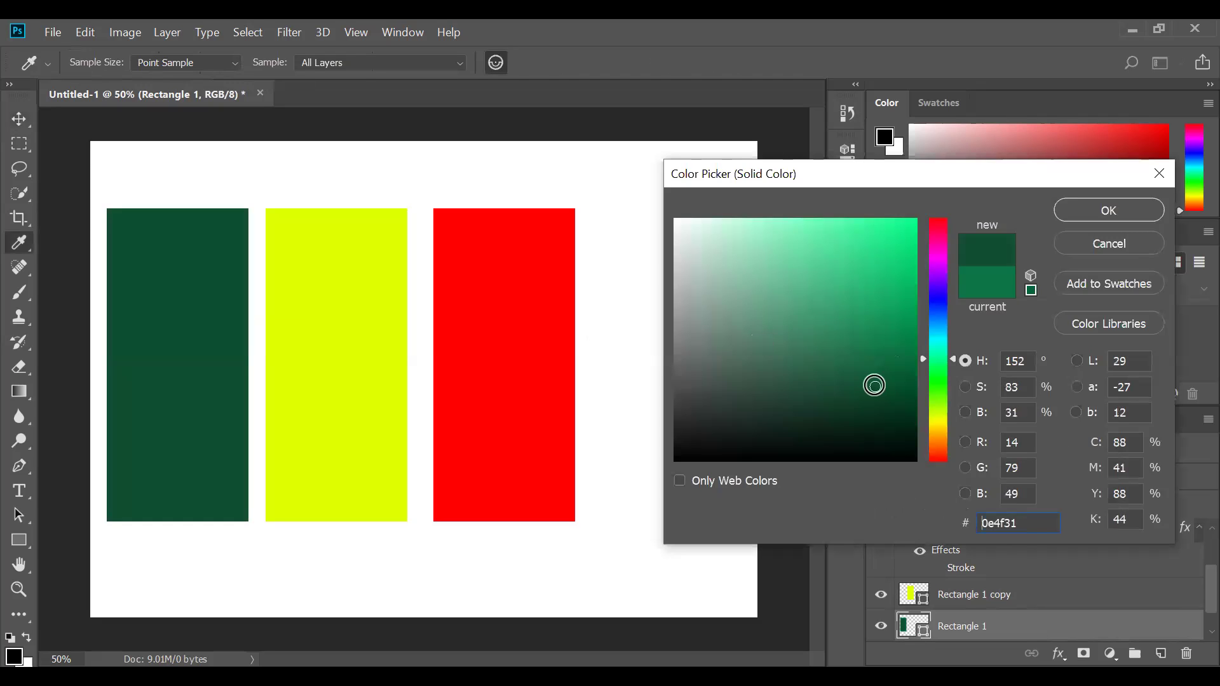
pyautogui.moveTo(937, 362)
pyautogui.mouseDown()
pyautogui.moveTo(936, 320)
pyautogui.moveTo(888, 322)
pyautogui.moveTo(921, 340)
pyautogui.mouseUp()
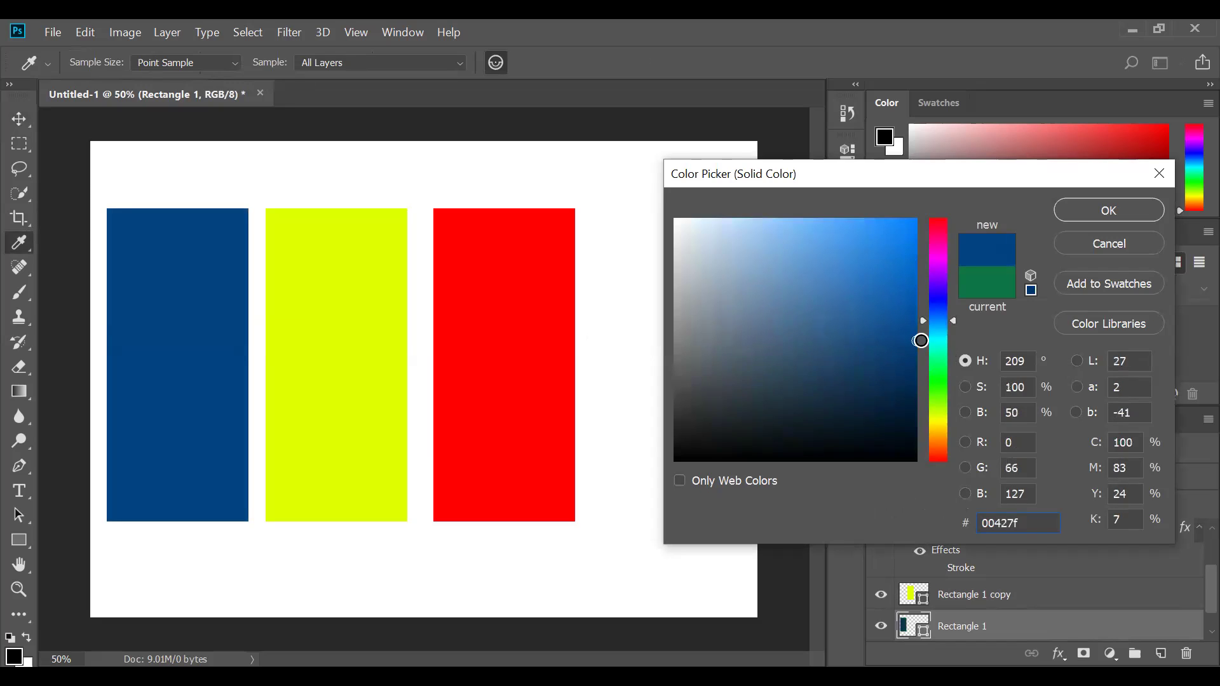
pyautogui.click(1107, 206)
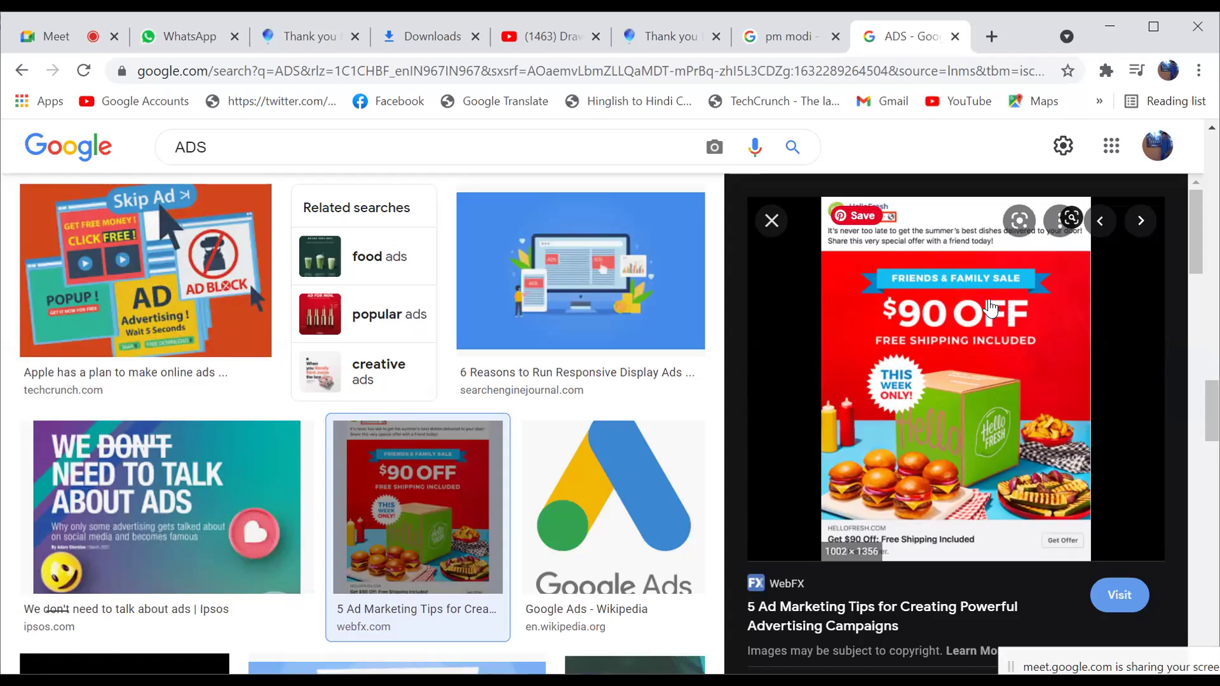
# In the Google Images results for ADS in Chrome, preview the TechCrunch online ads, $90 OFF and Facebook advertising images
pyautogui.hotkey('ctrl', '+')
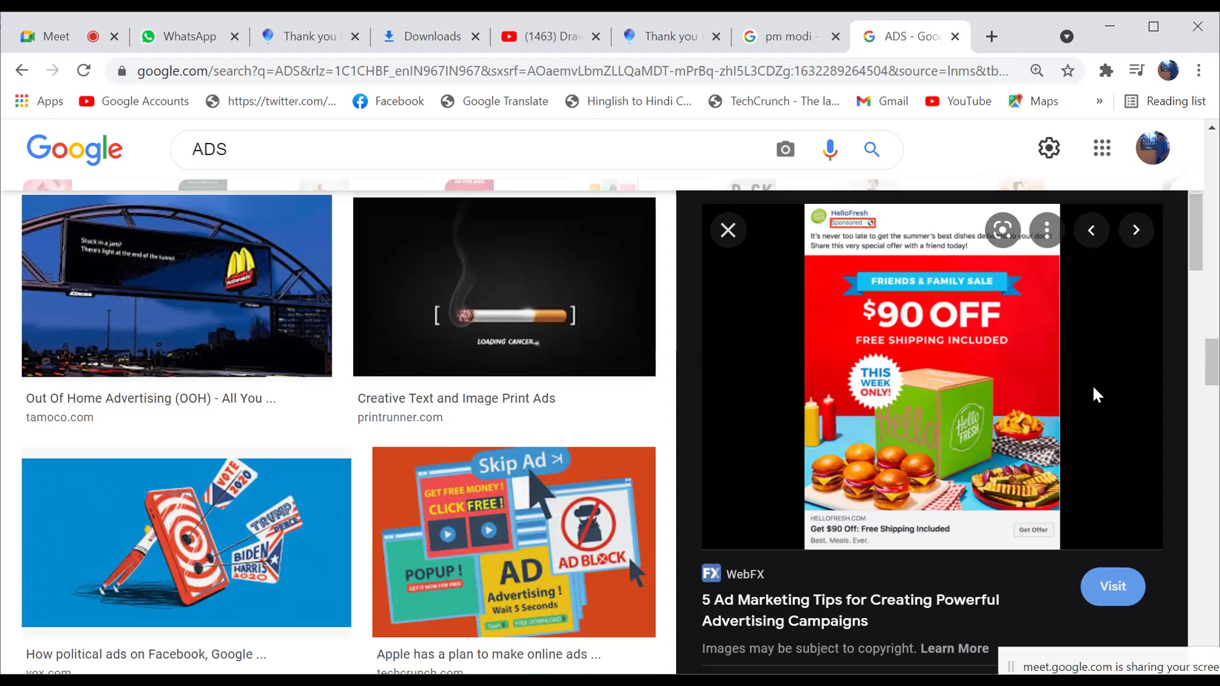
pyautogui.moveTo(605, 504)
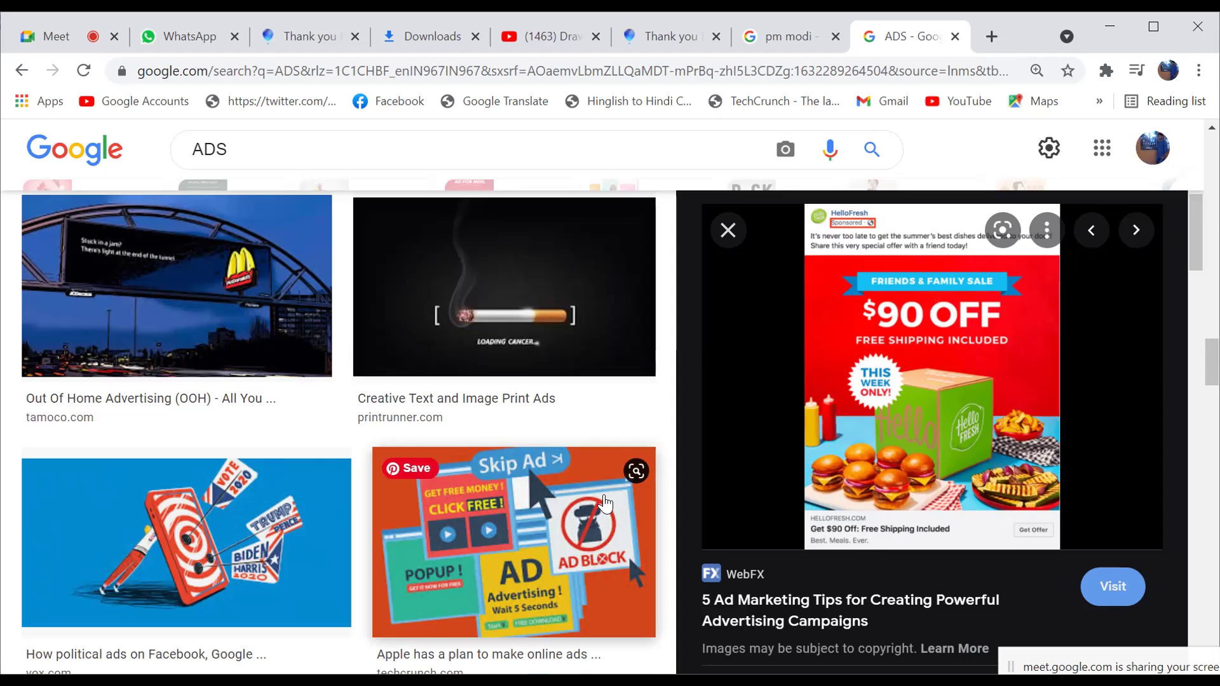
pyautogui.click(569, 531)
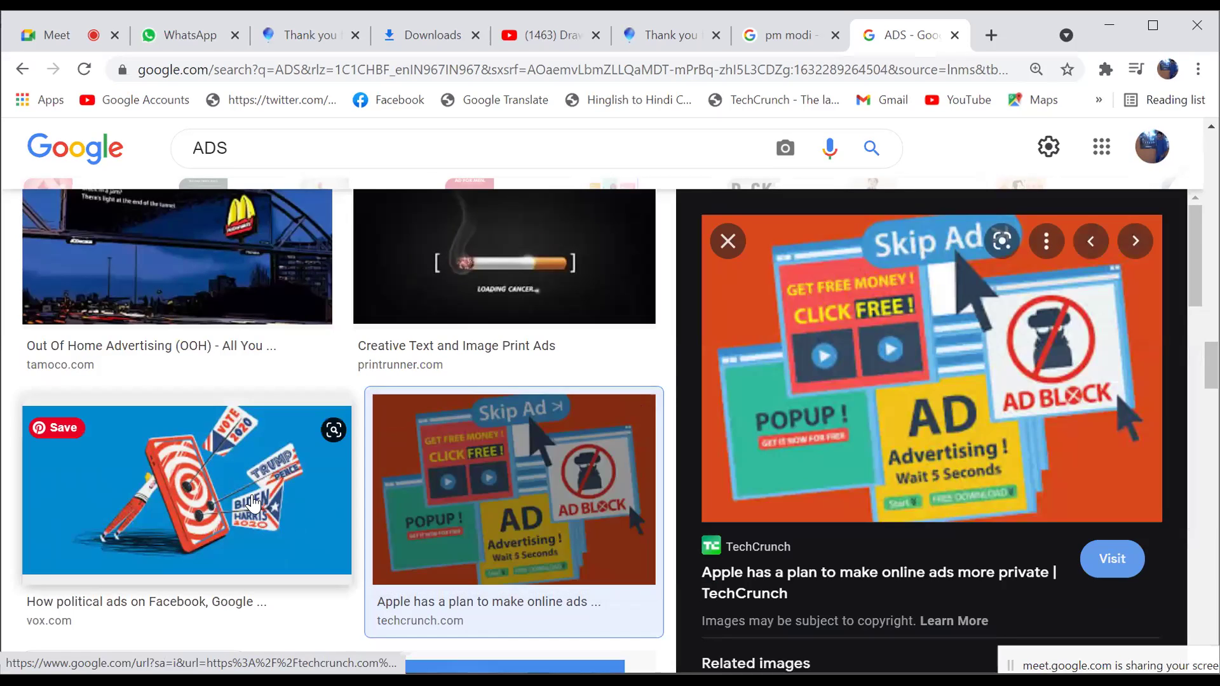
pyautogui.moveTo(950, 314)
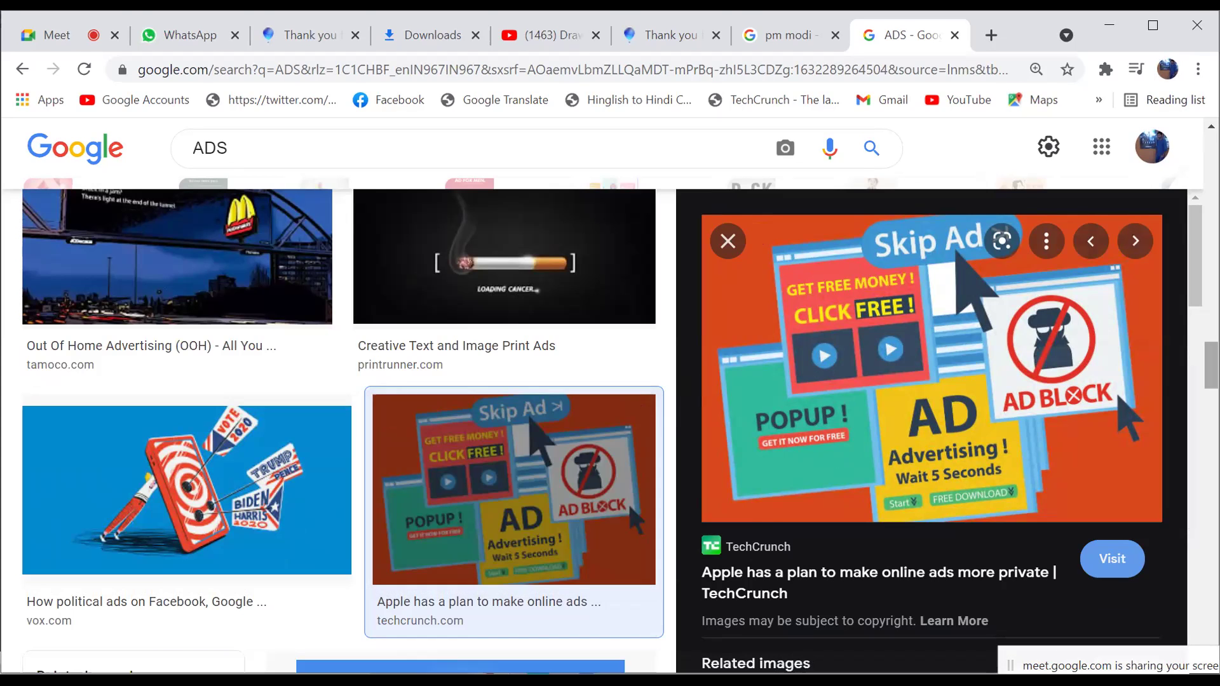
pyautogui.scroll(-10, 513, 489)
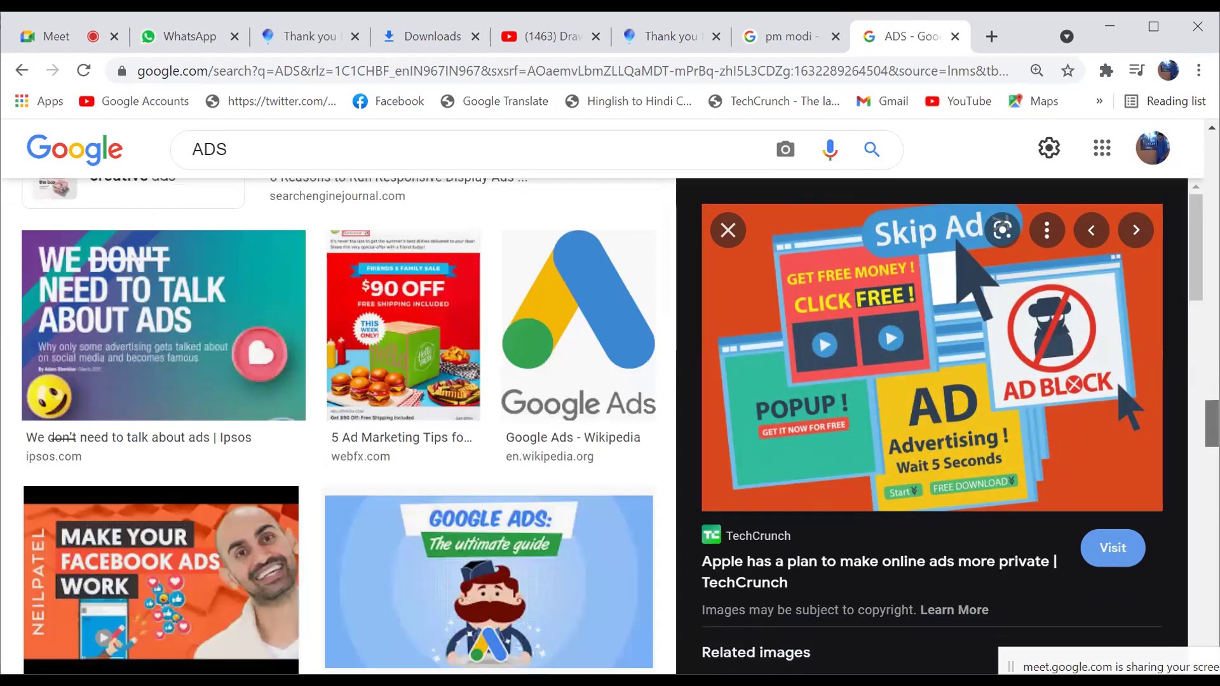
pyautogui.click(403, 331)
pyautogui.click(212, 550)
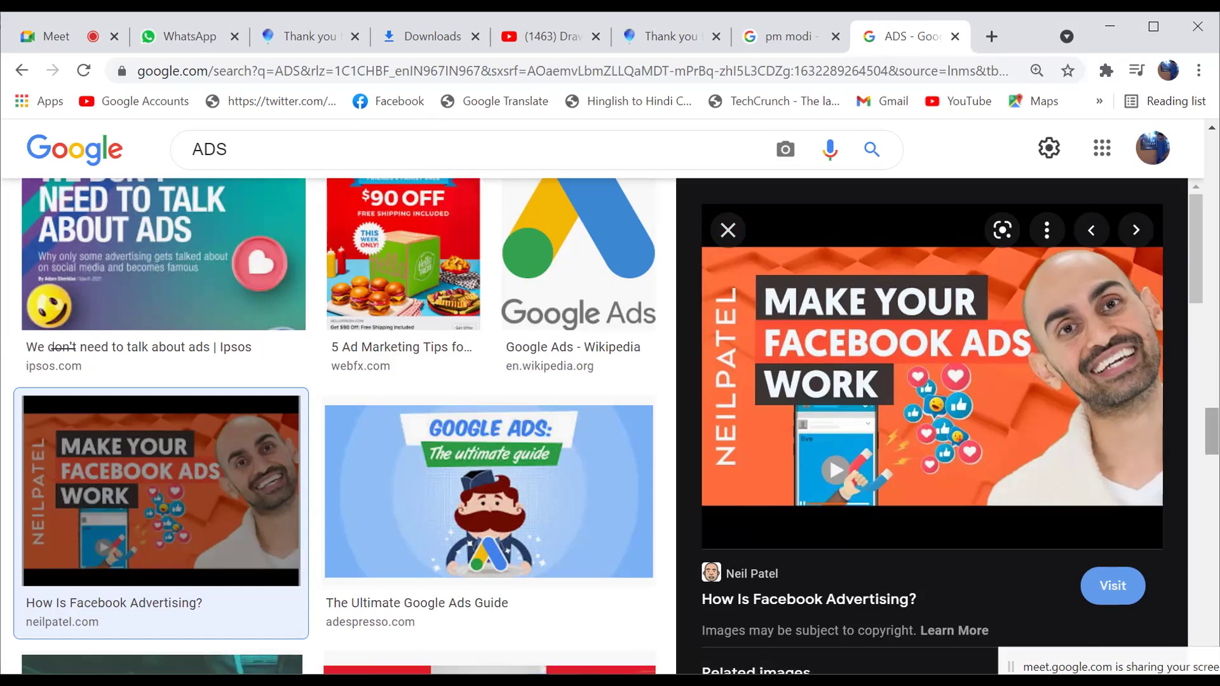
# Replace the image search term ADS with ICON and run the search
pyautogui.scroll(15, 343, 413)
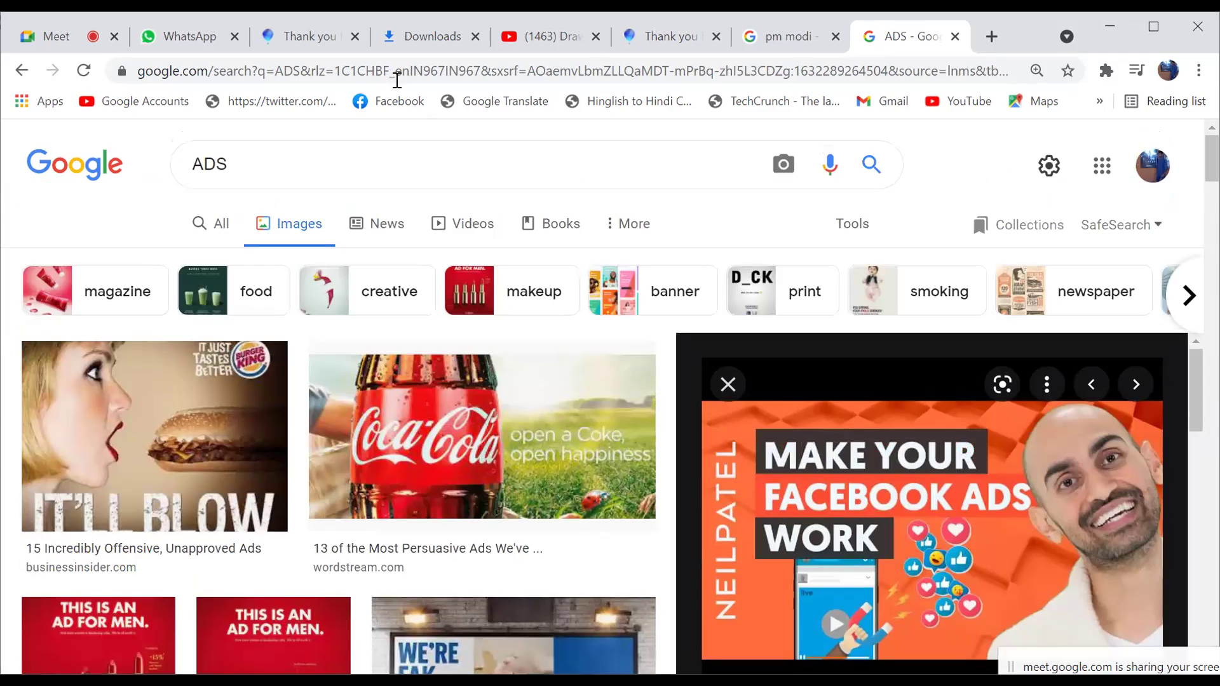
pyautogui.click(235, 166)
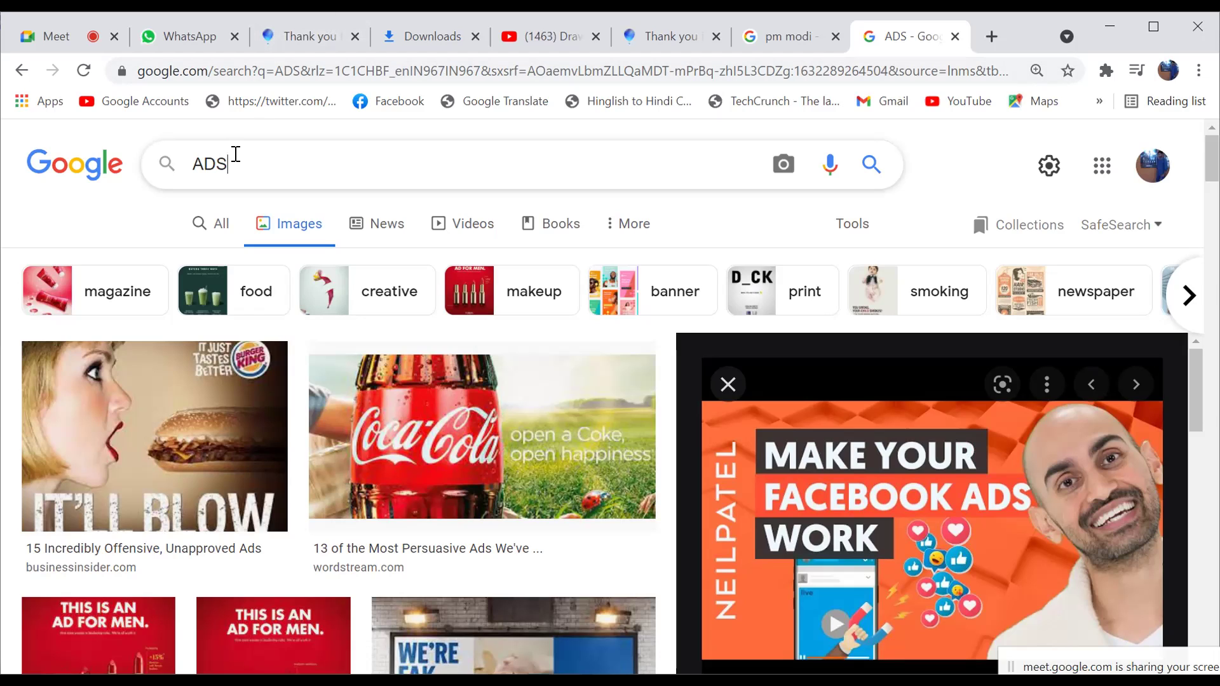
pyautogui.doubleClick(236, 154)
pyautogui.write('ICON')
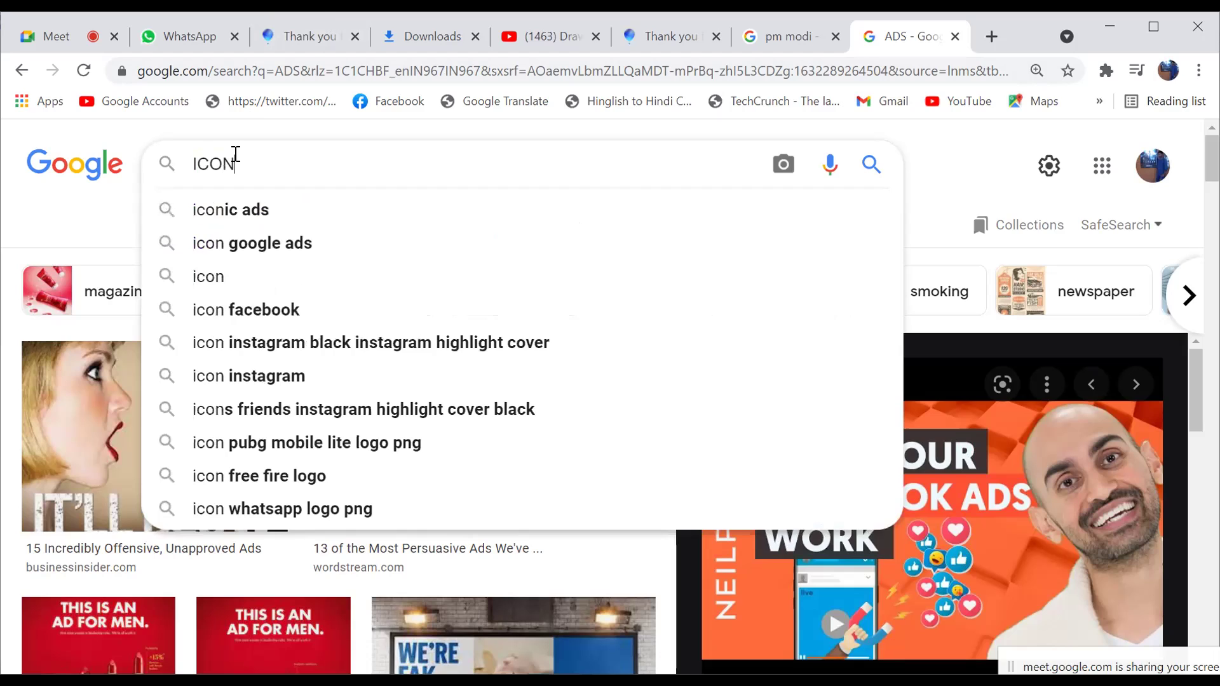
pyautogui.press('Return')
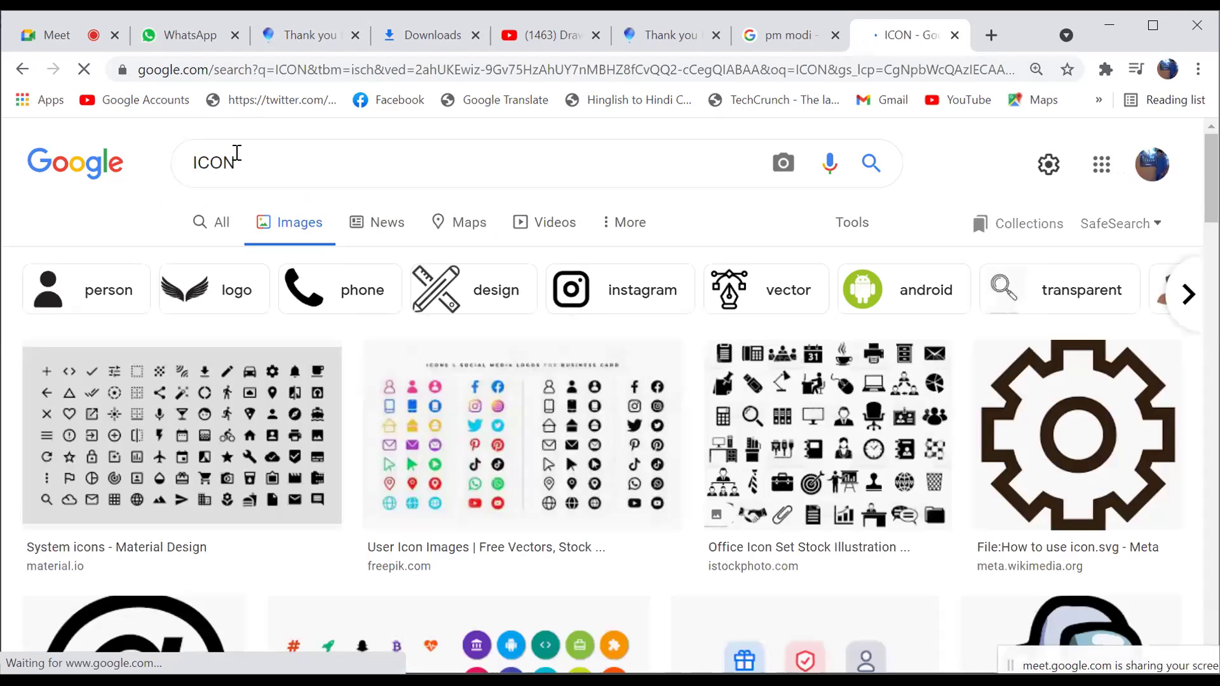
# Preview the Office Icon Set stock illustration and open its iStock page
pyautogui.click(760, 429)
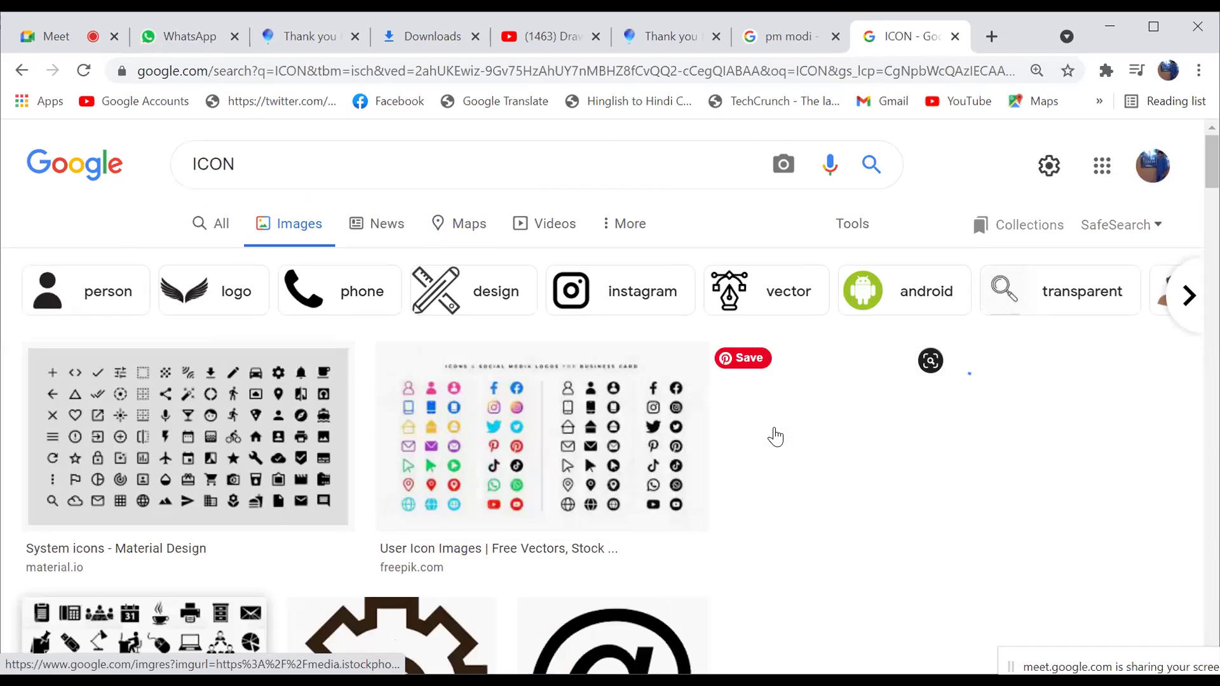
pyautogui.click(775, 433)
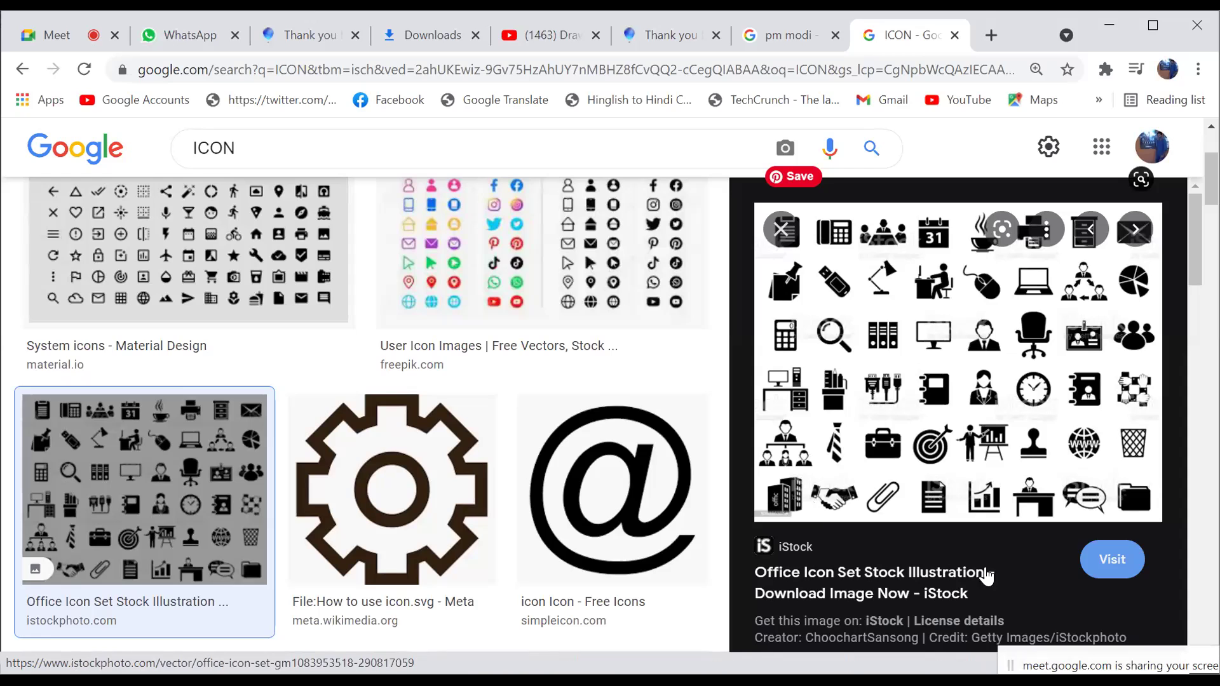
pyautogui.click(896, 456)
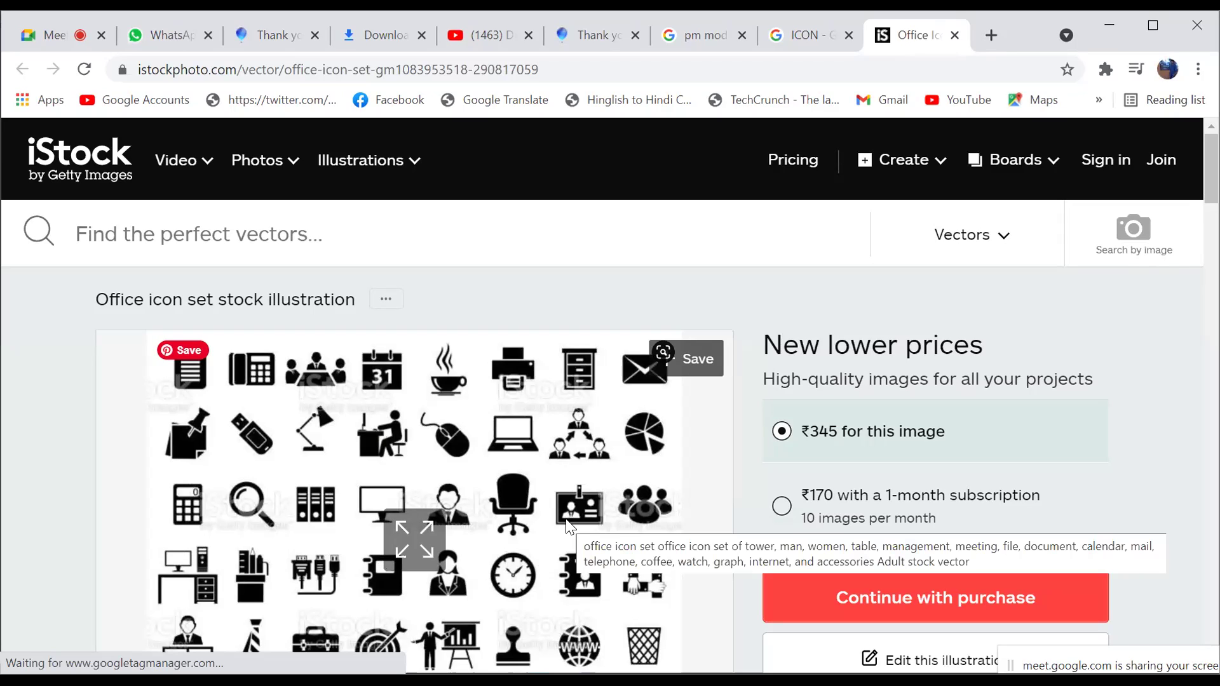
# Return to the Google Images results, search for LOGO and preview the 99designs image on the 7 types of logos
pyautogui.click(797, 36)
pyautogui.doubleClick(294, 161)
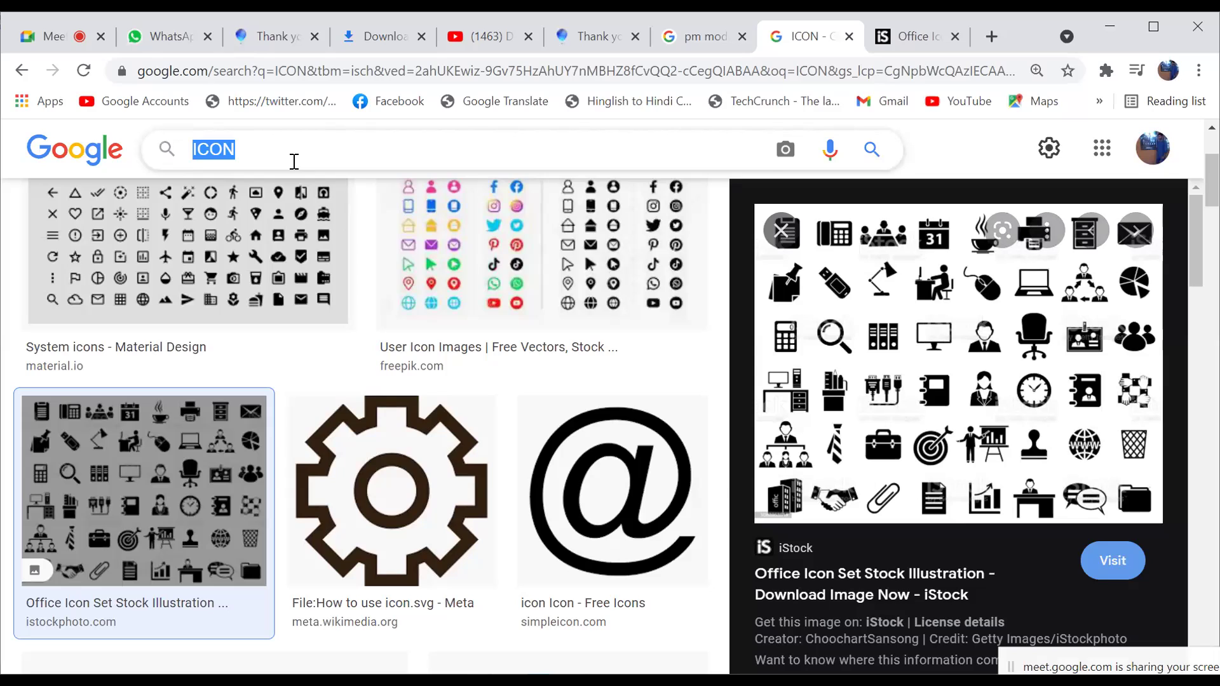
pyautogui.write('LOGO')
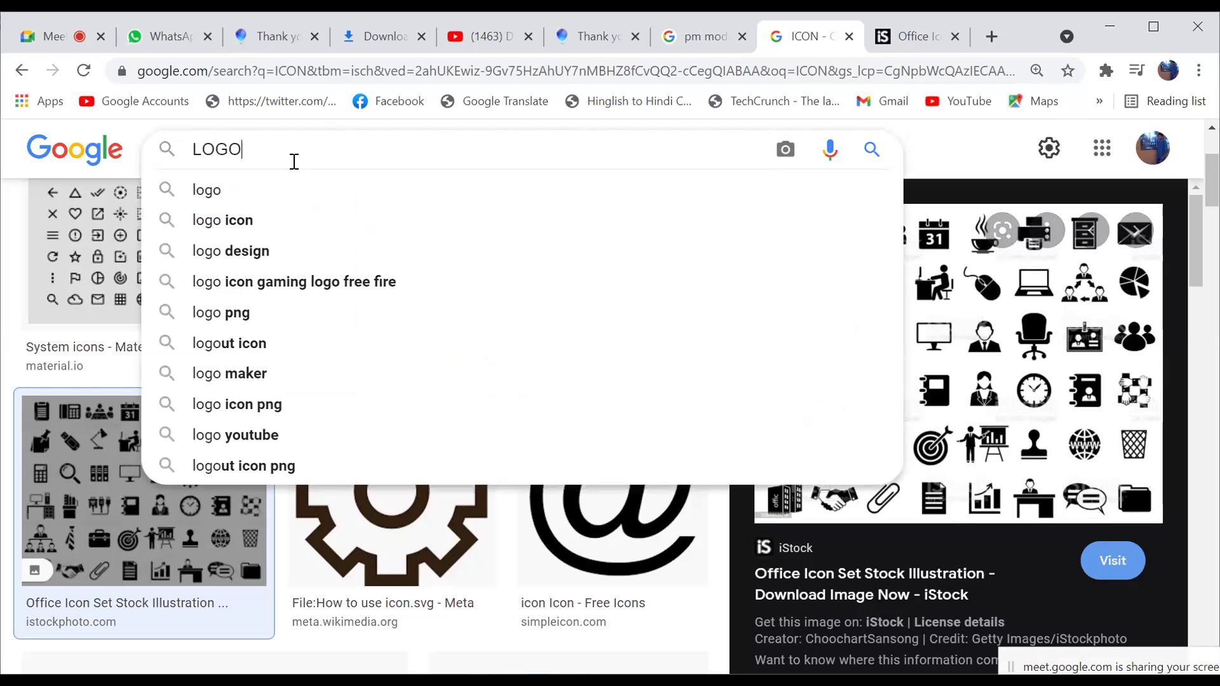
pyautogui.press('Return')
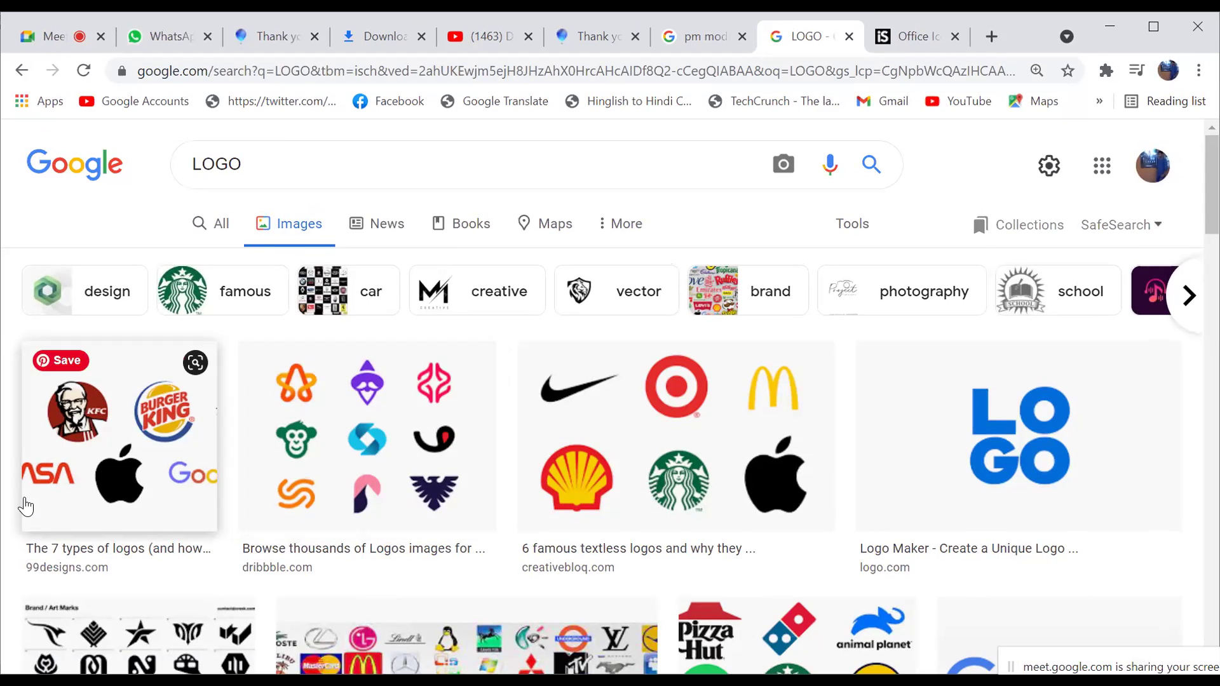
pyautogui.click(26, 502)
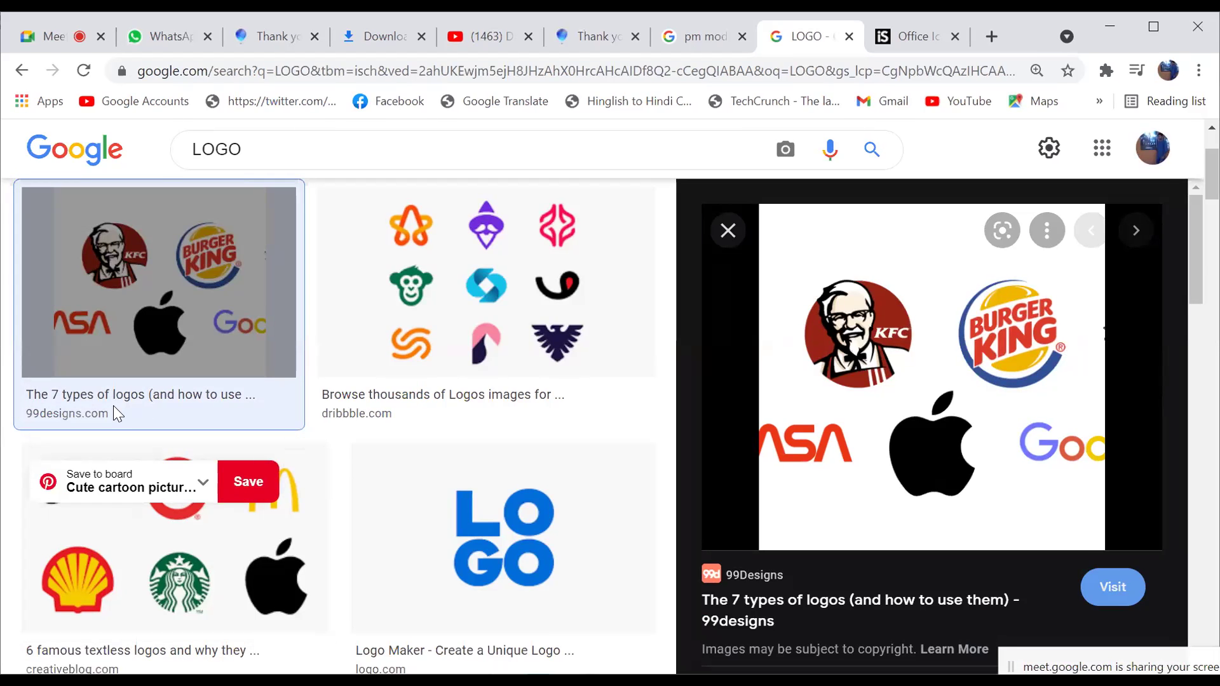
# Replace the image search term LOGO with CLIPART and run the search
pyautogui.click(254, 142)
pyautogui.doubleClick(256, 139)
pyautogui.write('C')
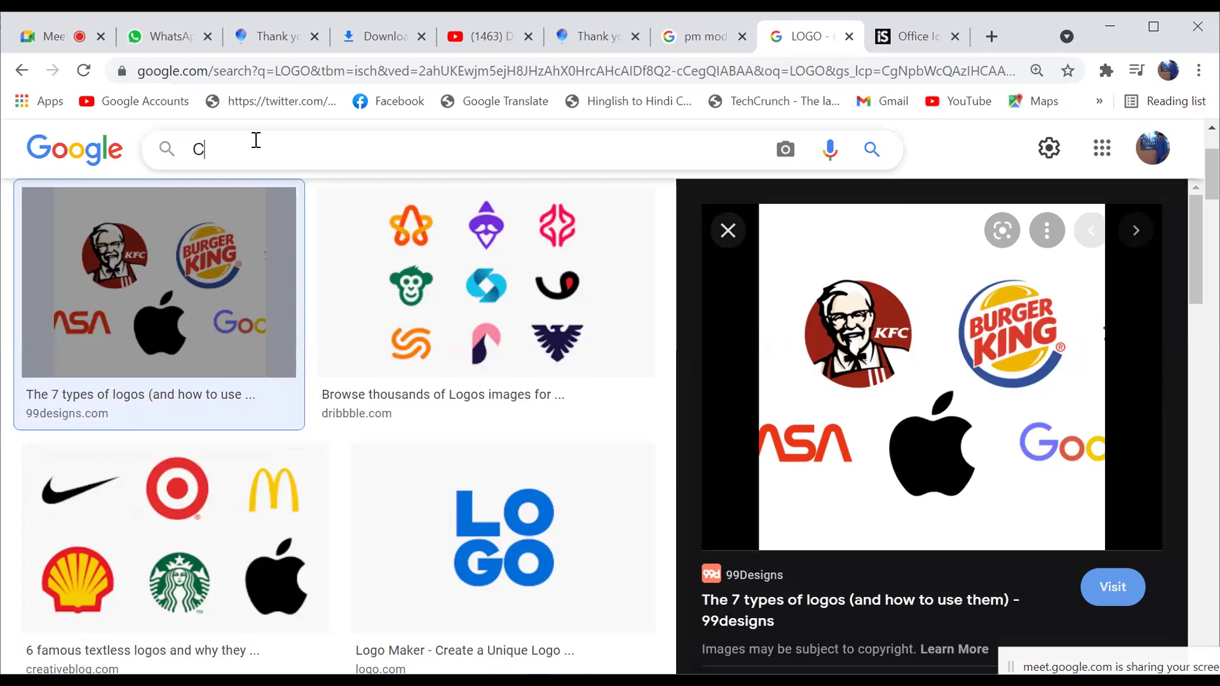
pyautogui.write('LIPART')
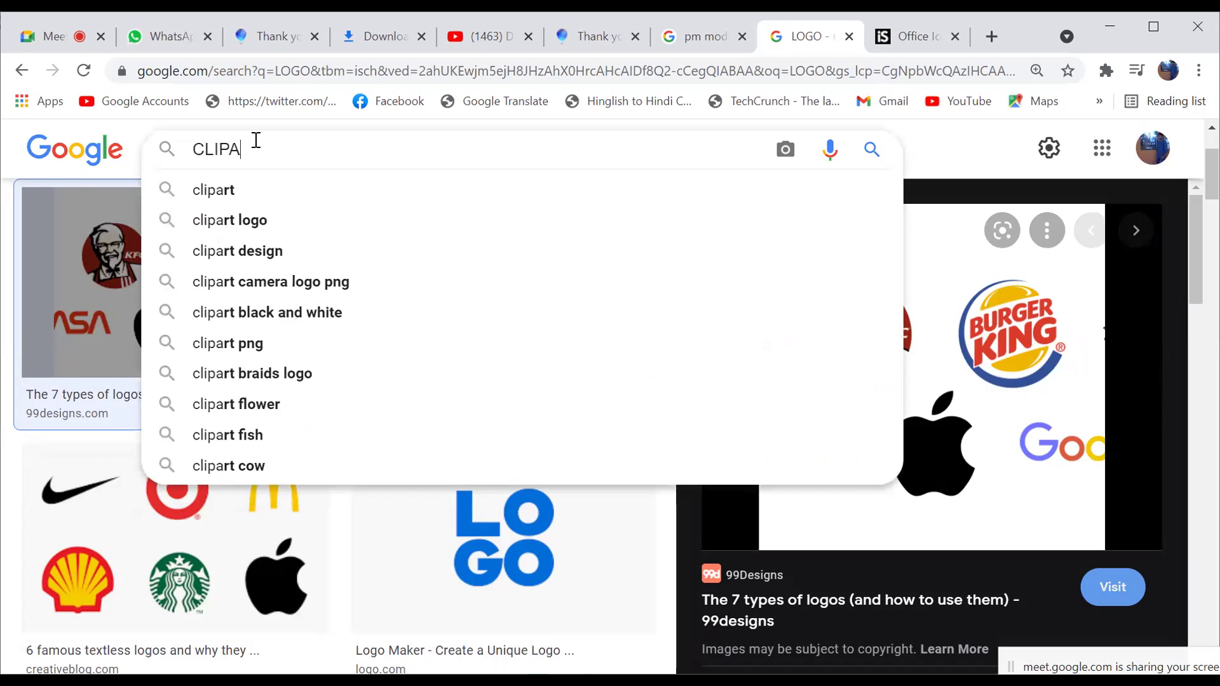
pyautogui.press('Return')
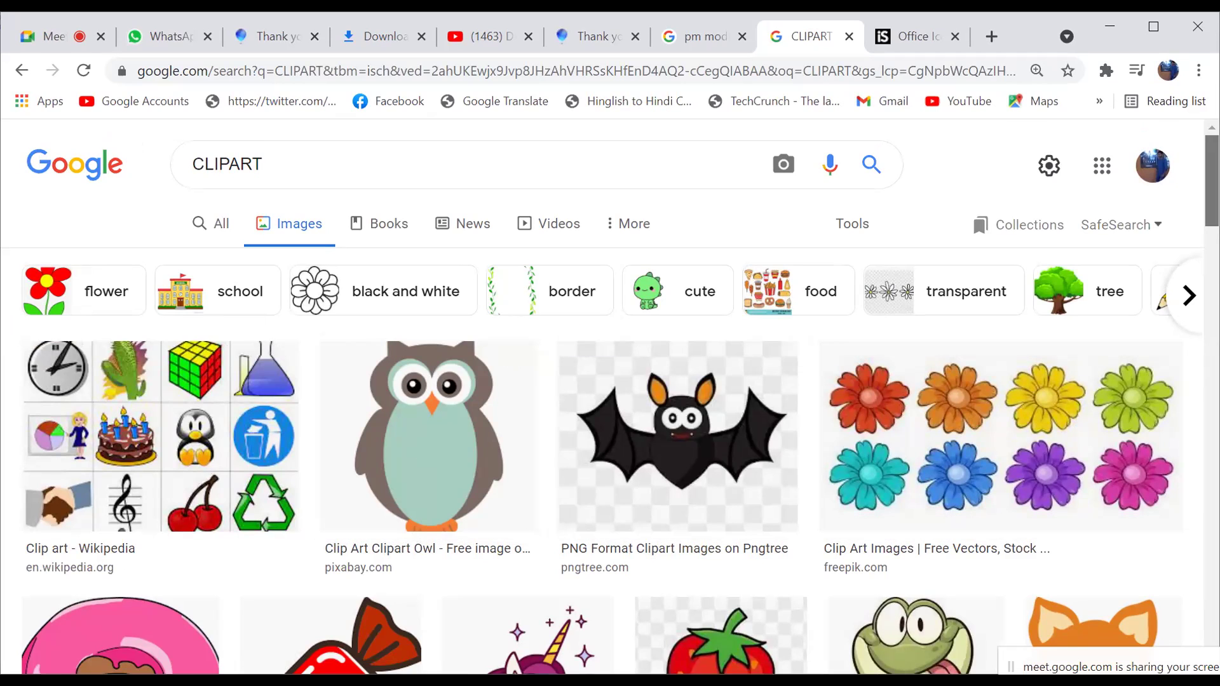
# Browse the clipart results and preview the Shutterstock pizza slice and the Pngtree tree
pyautogui.scroll(-7, 610, 401)
pyautogui.scroll(-1, 812, 361)
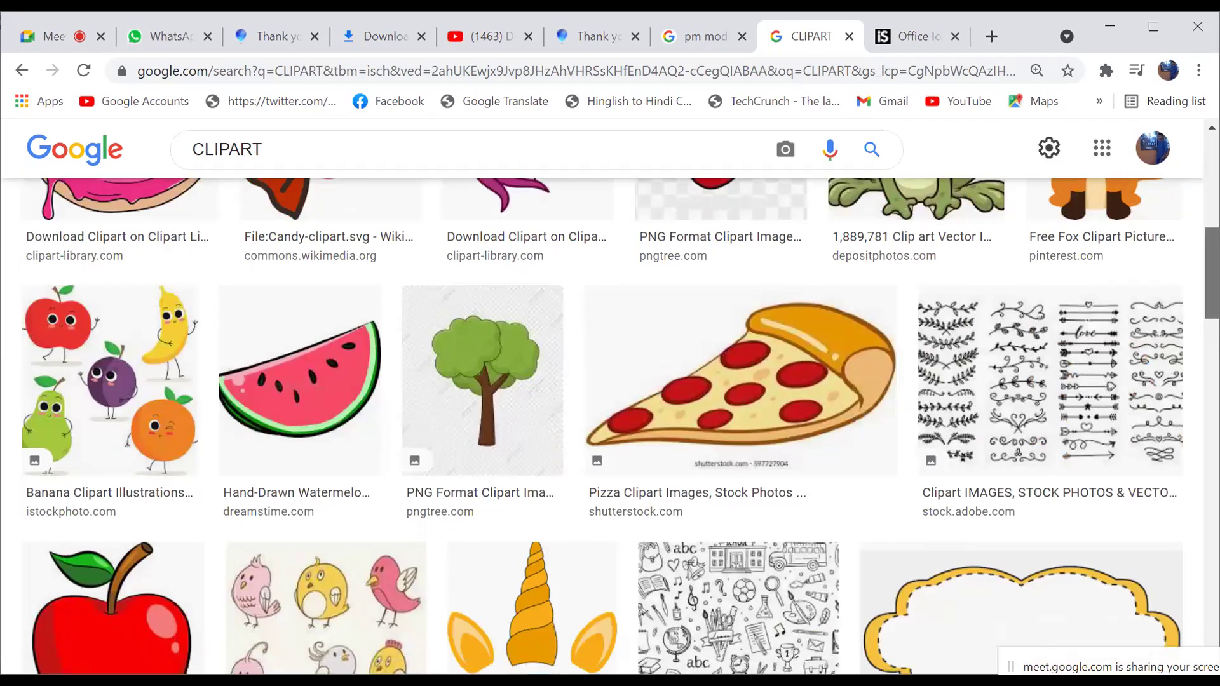
pyautogui.moveTo(812, 361)
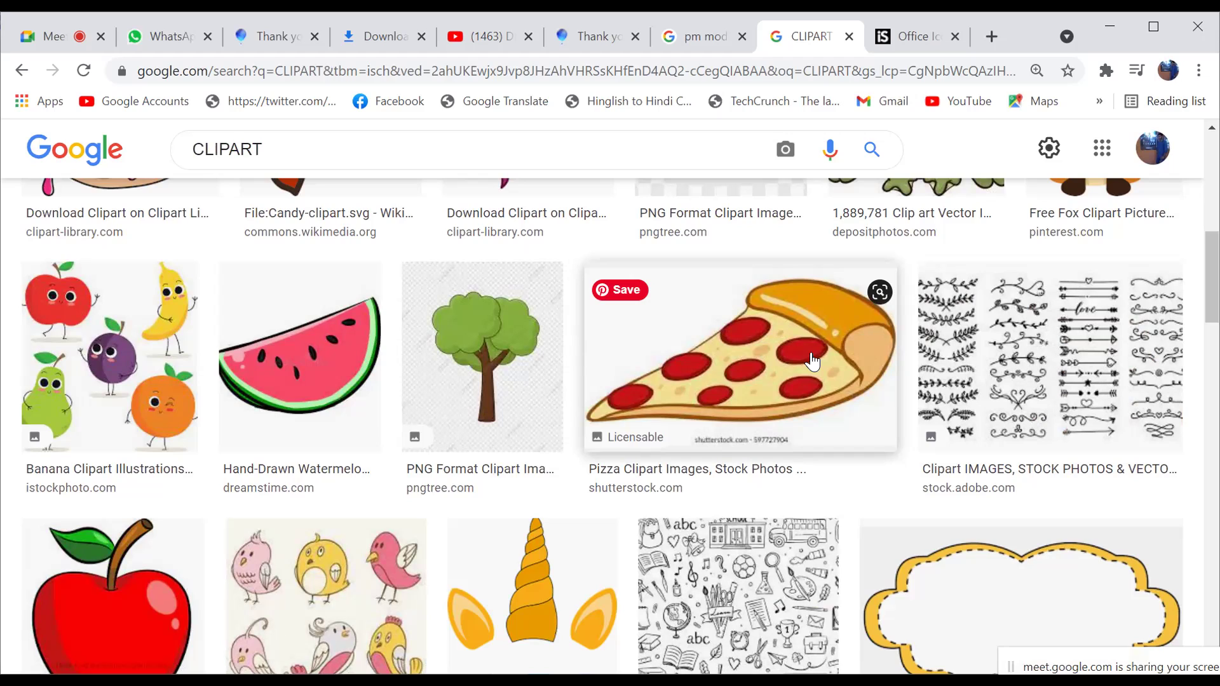
pyautogui.click(746, 395)
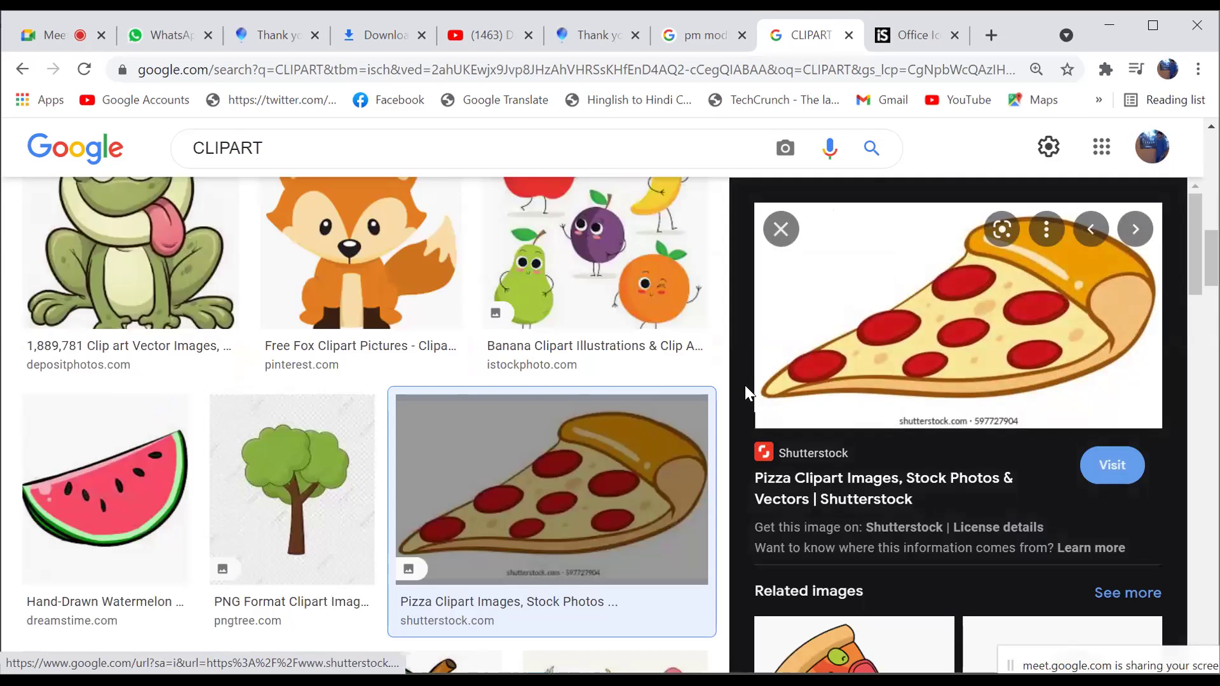
pyautogui.click(232, 498)
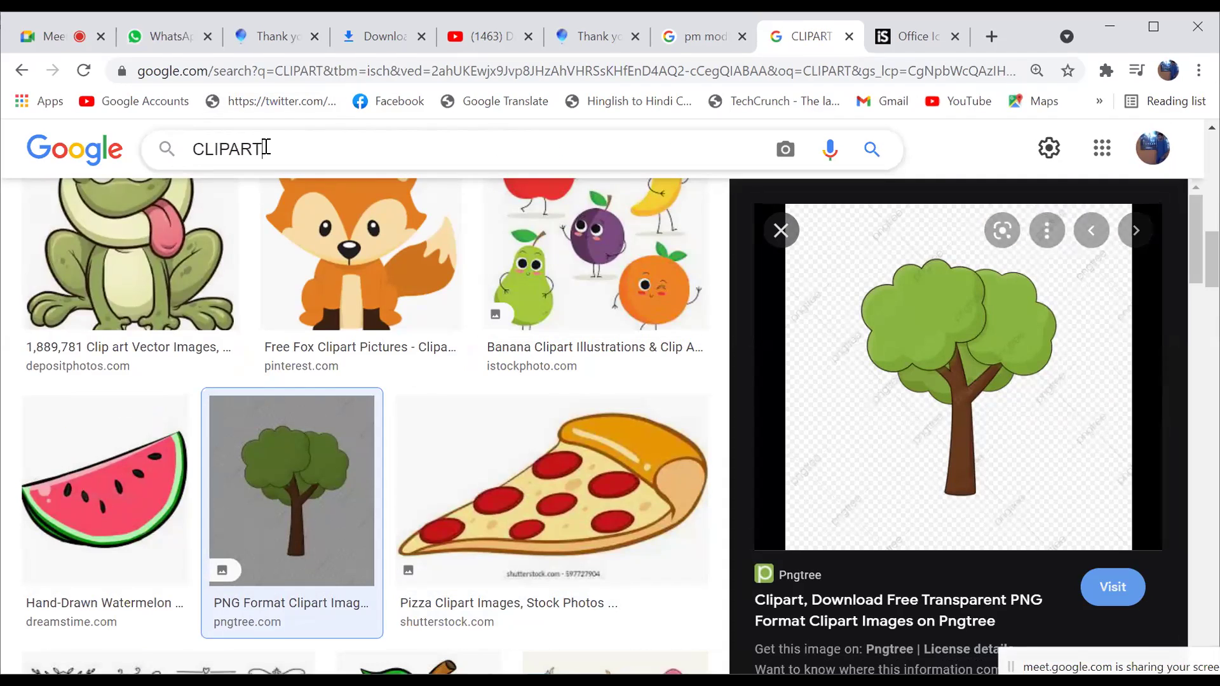
# Replace the image search term CLIPART with illustration and preview the Muzli woman-with-laptop and Creative Bloq 2020 trends results
pyautogui.doubleClick(266, 147)
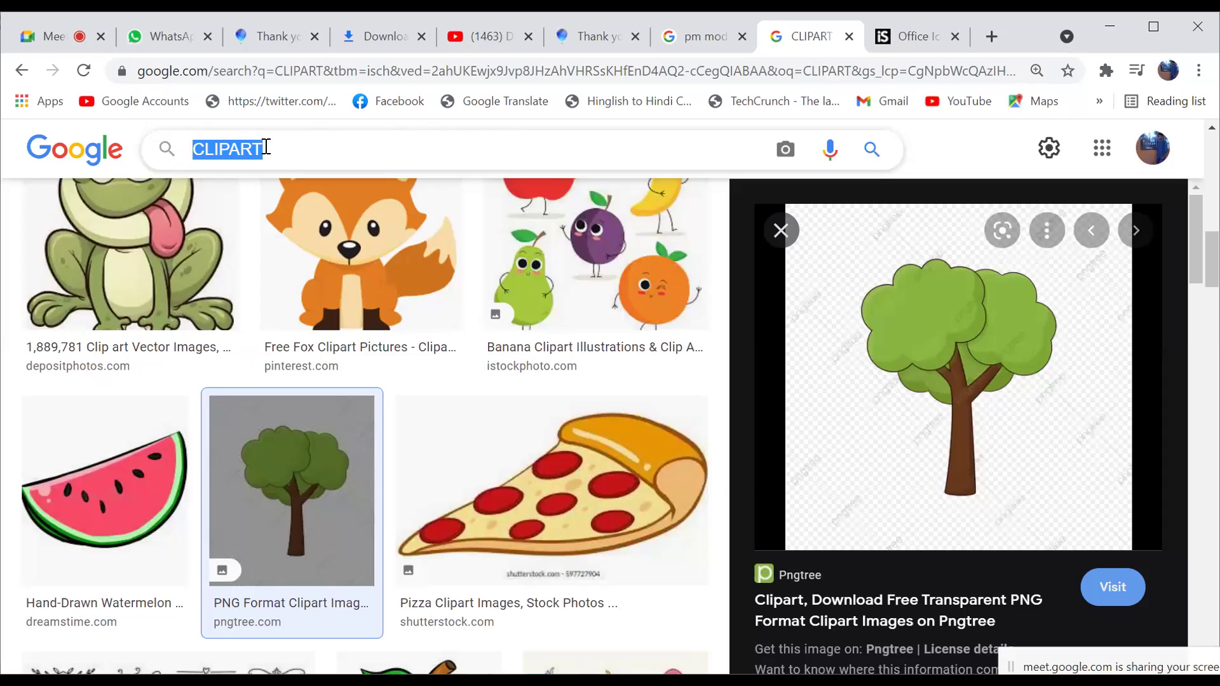
pyautogui.press('BackSpace')
pyautogui.write('ILL')
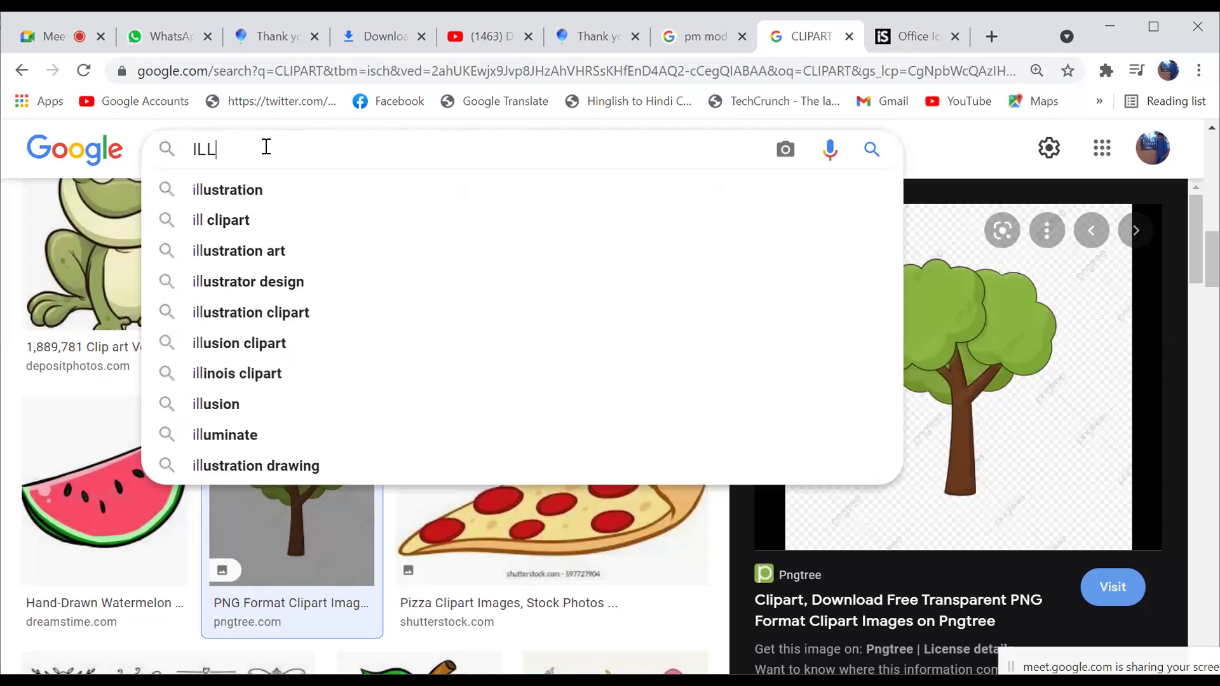
pyautogui.click(257, 189)
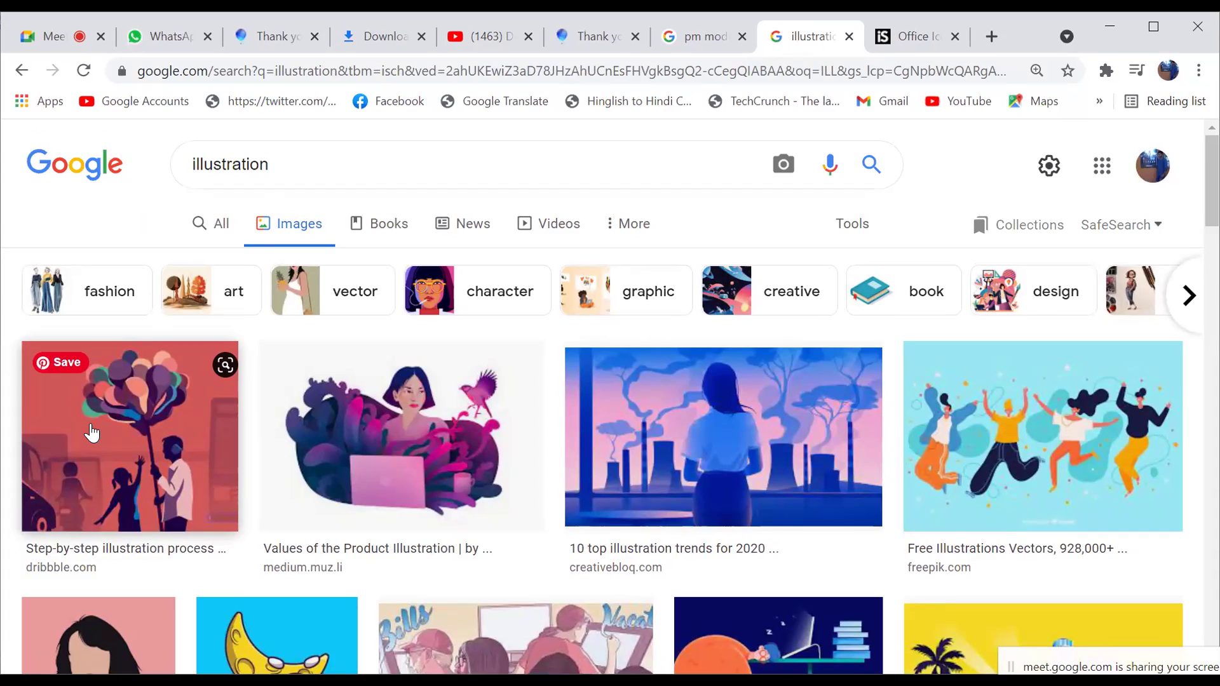
pyautogui.click(442, 422)
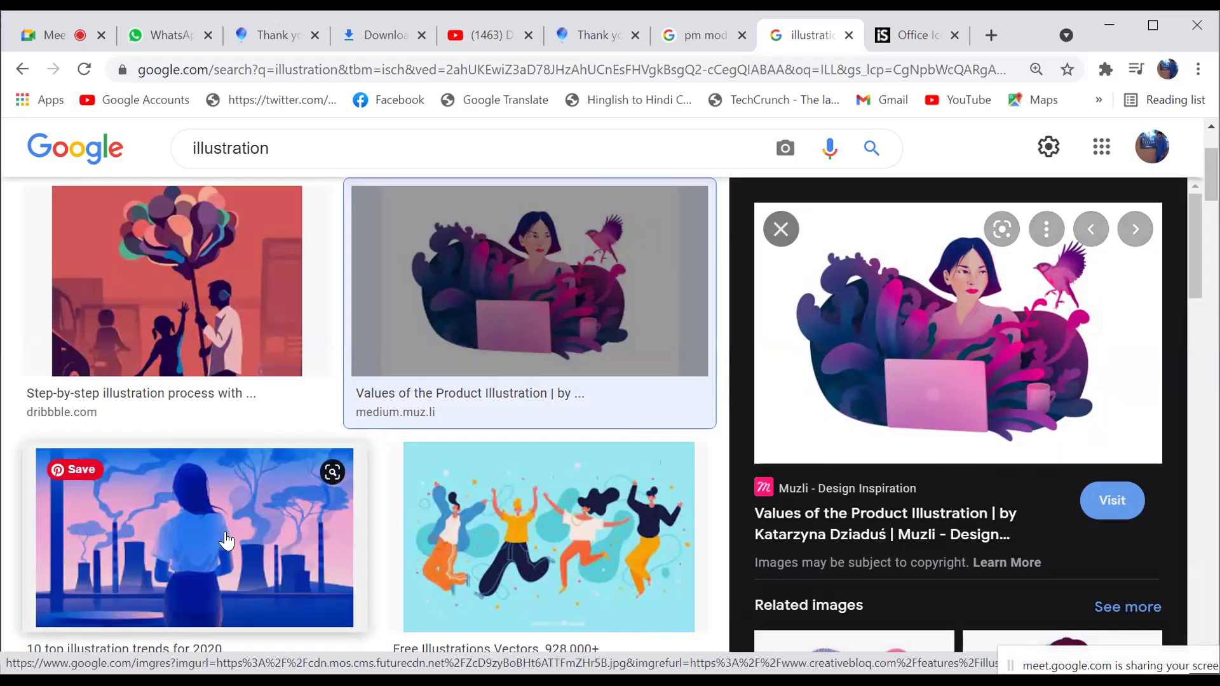
pyautogui.click(223, 540)
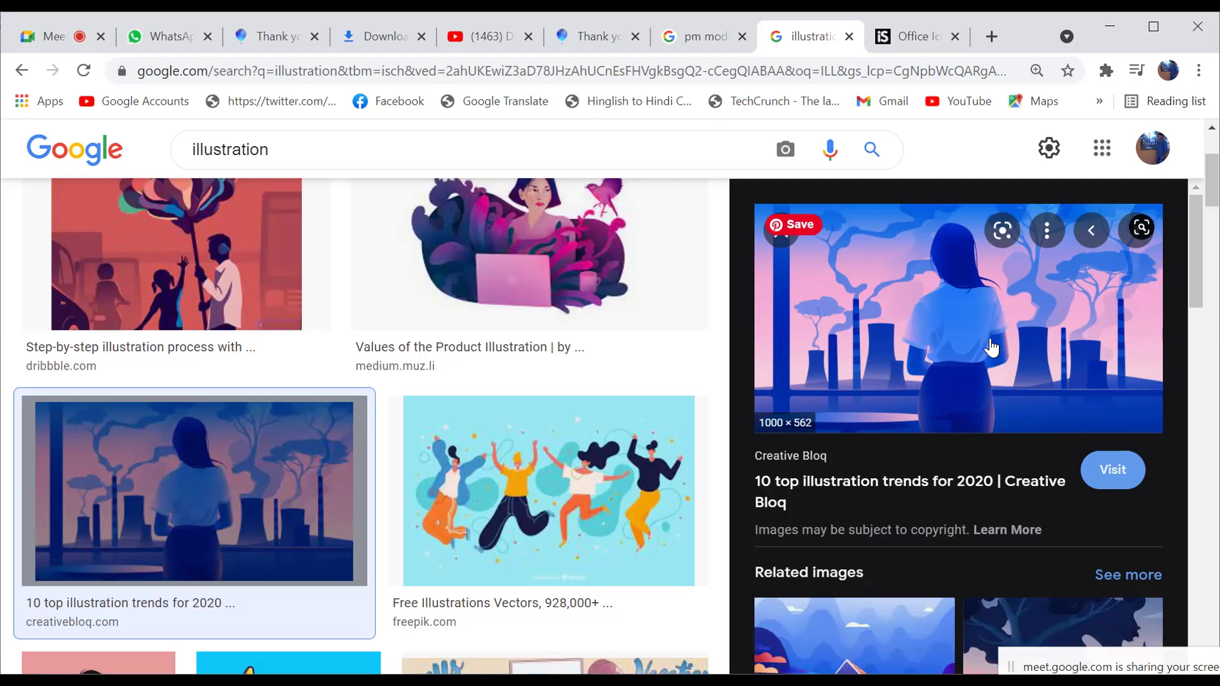
# Search images for caricature and preview the Scroll.in artist caricatures and the Pinterest Mr Bean pencil drawing
pyautogui.click(317, 154)
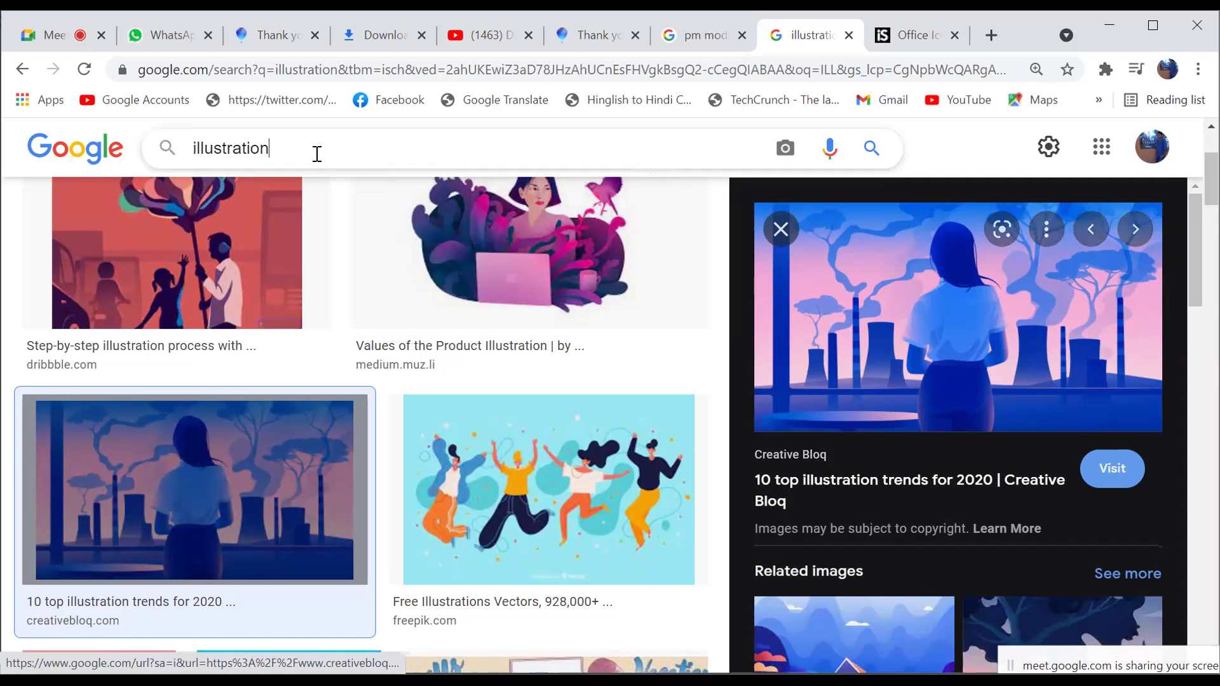
pyautogui.doubleClick(317, 153)
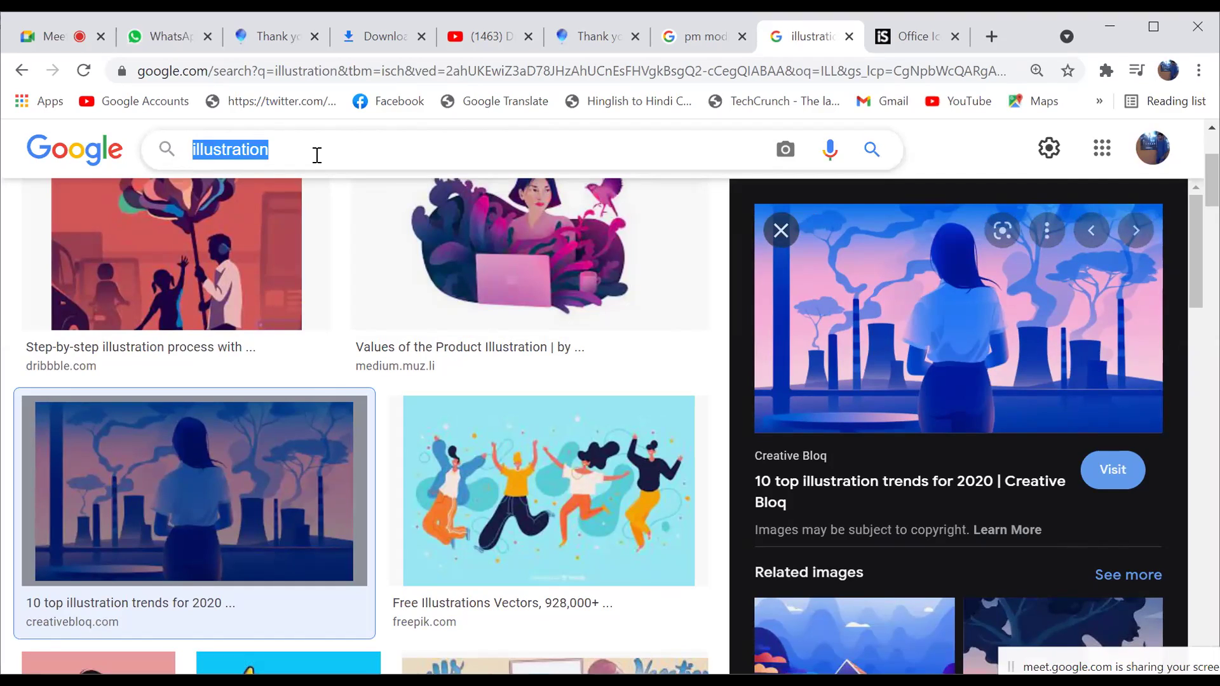
pyautogui.write('CA')
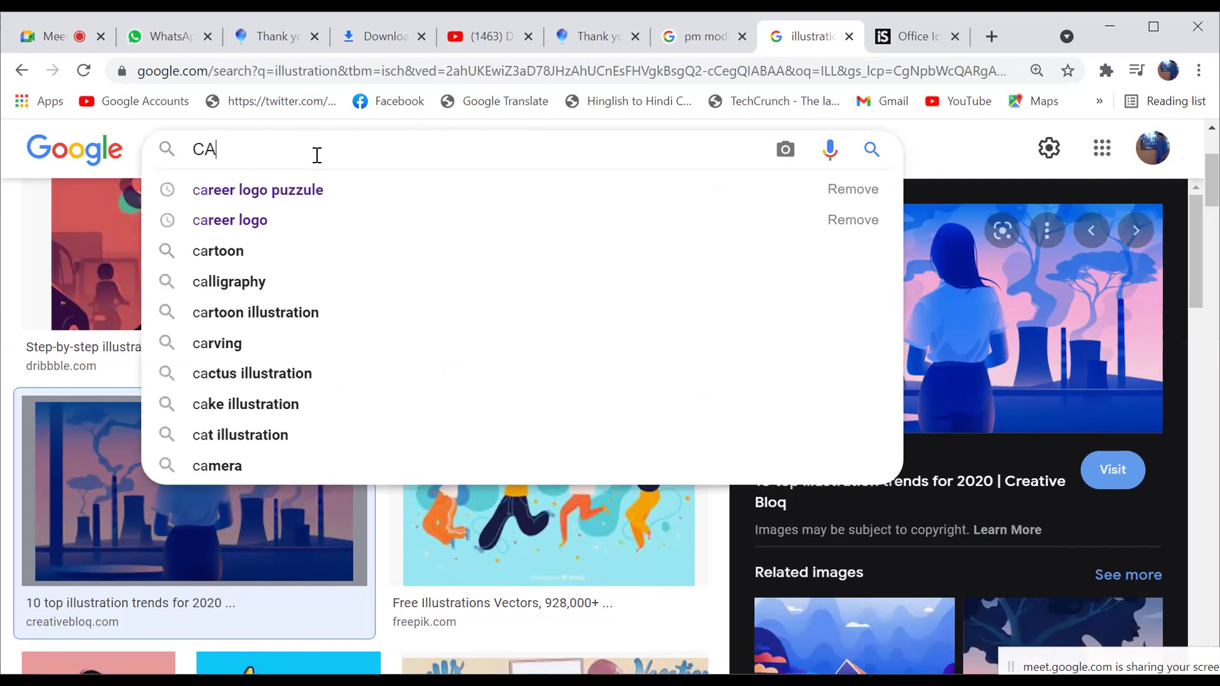
pyautogui.write('RICA')
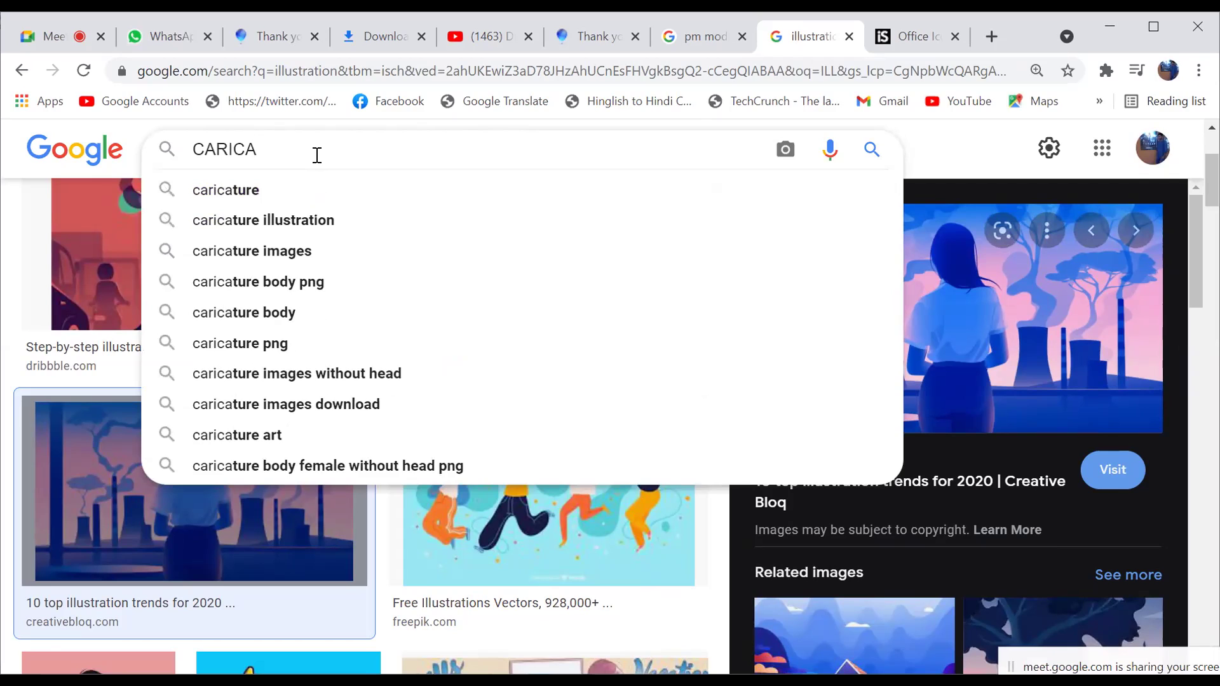
pyautogui.write('TURE')
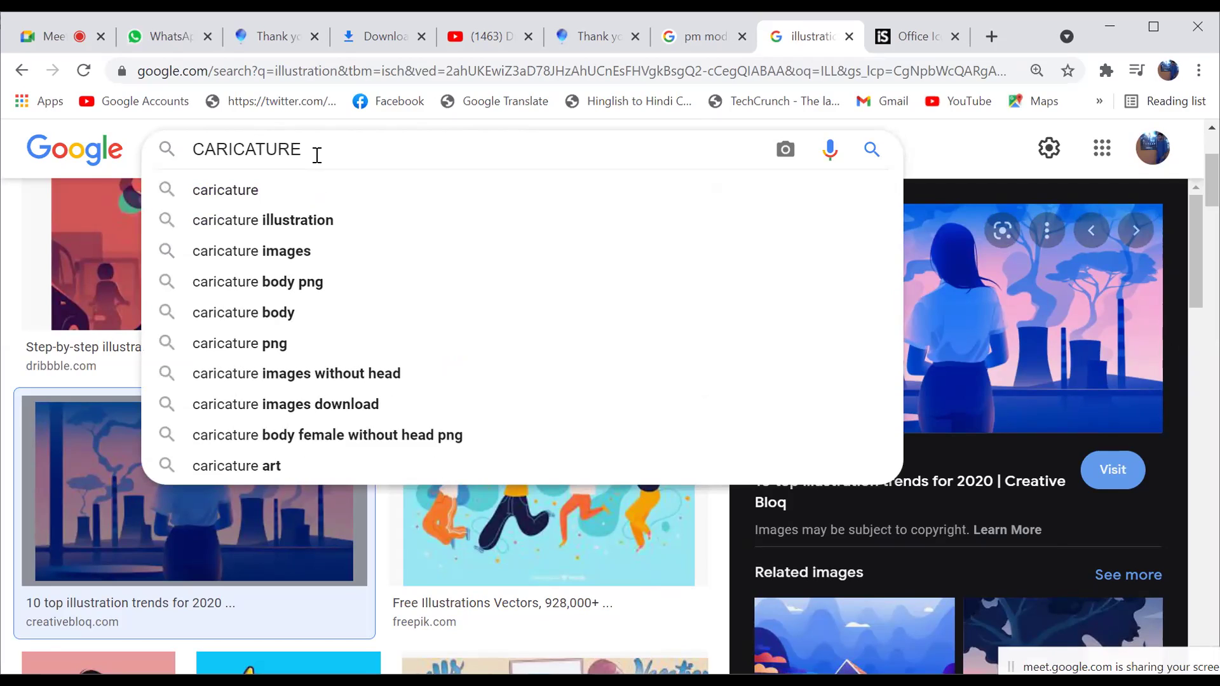
pyautogui.click(268, 184)
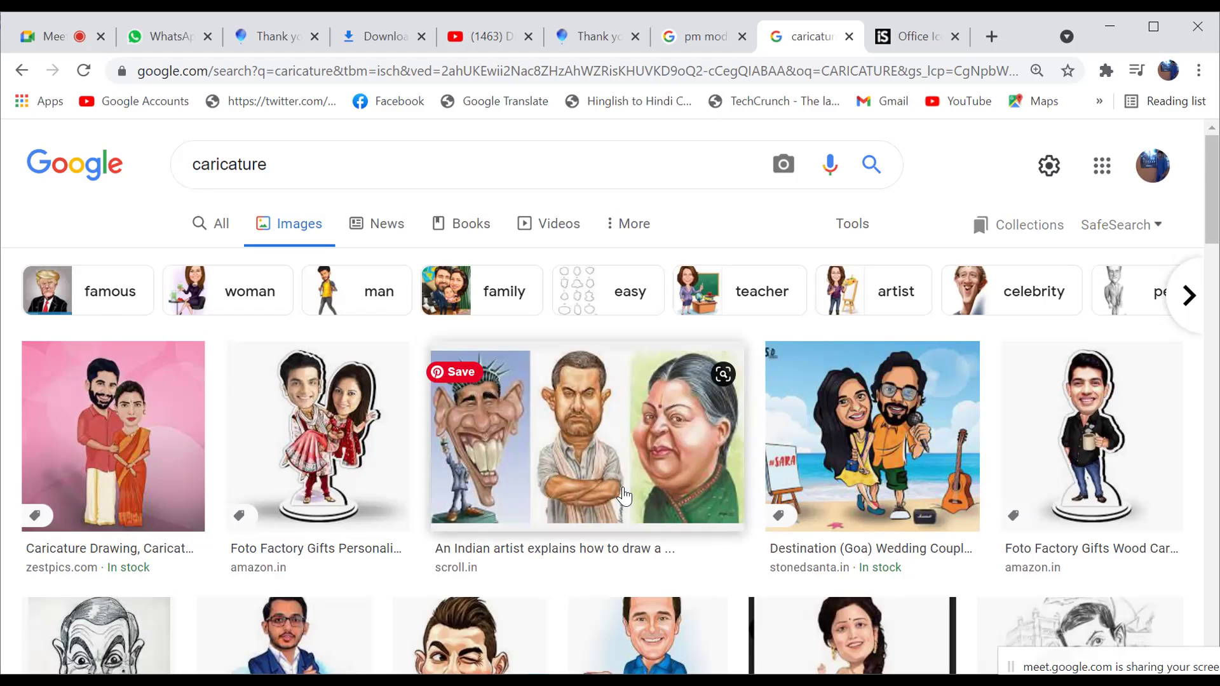
pyautogui.click(624, 495)
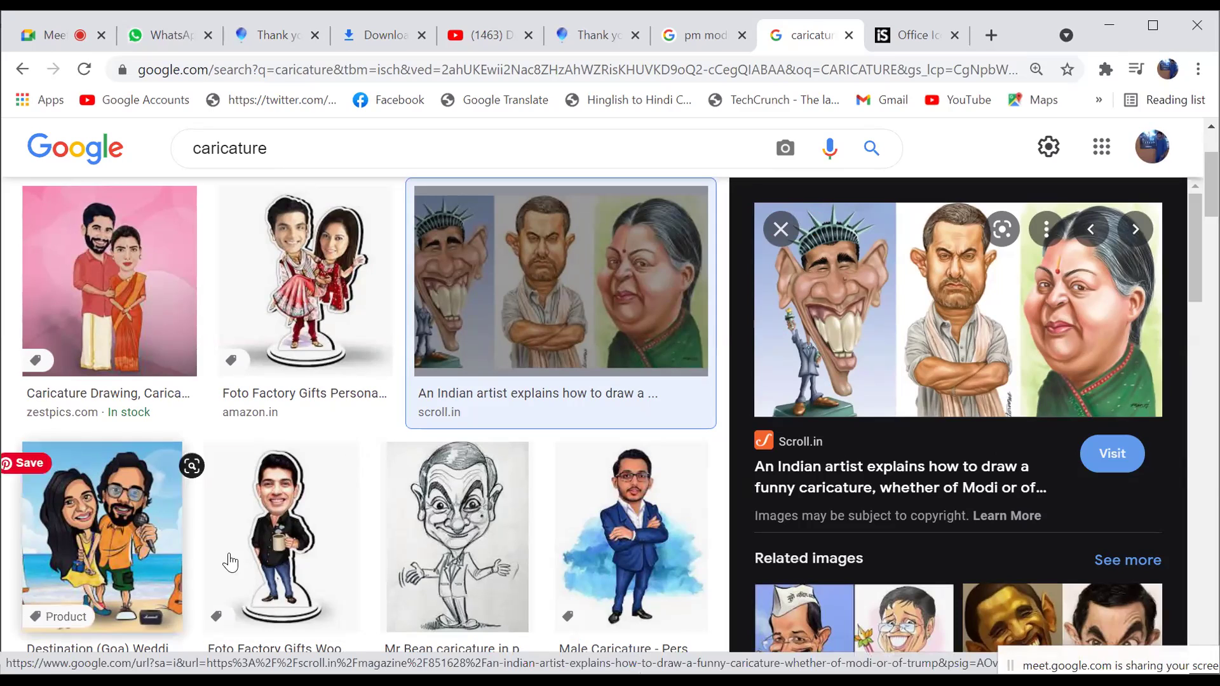
pyautogui.click(486, 554)
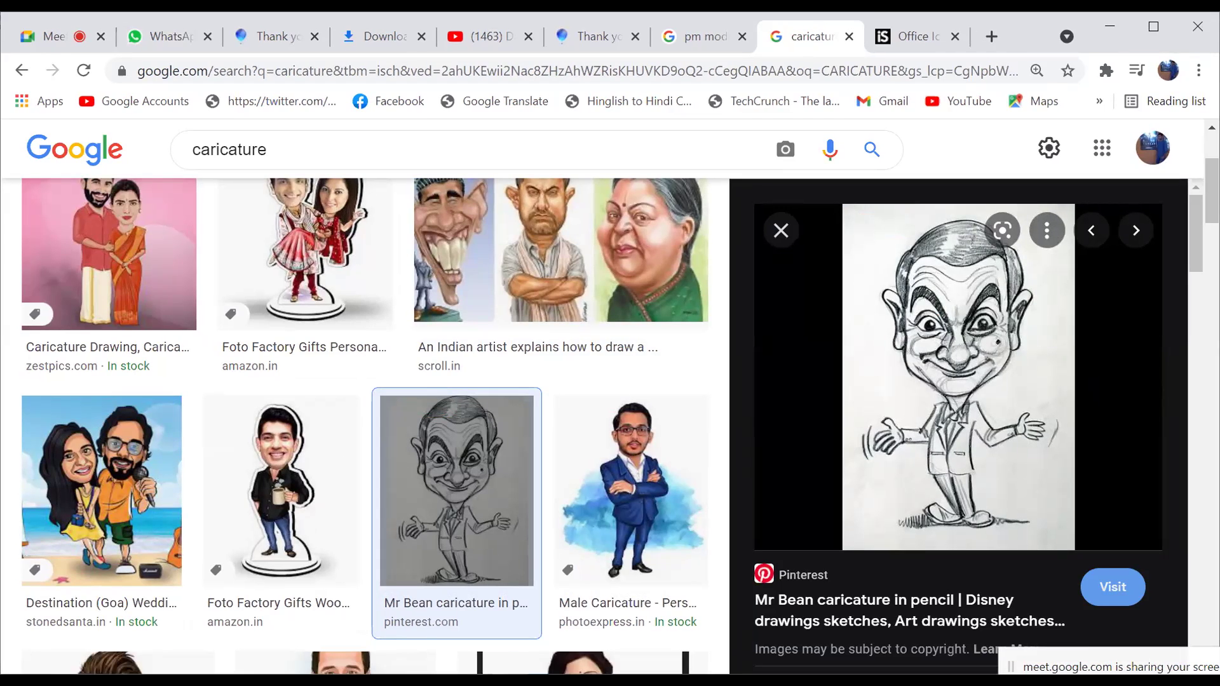
# Change the image search term from caricature to CARTOON and browse the results
pyautogui.scroll(3, 610, 381)
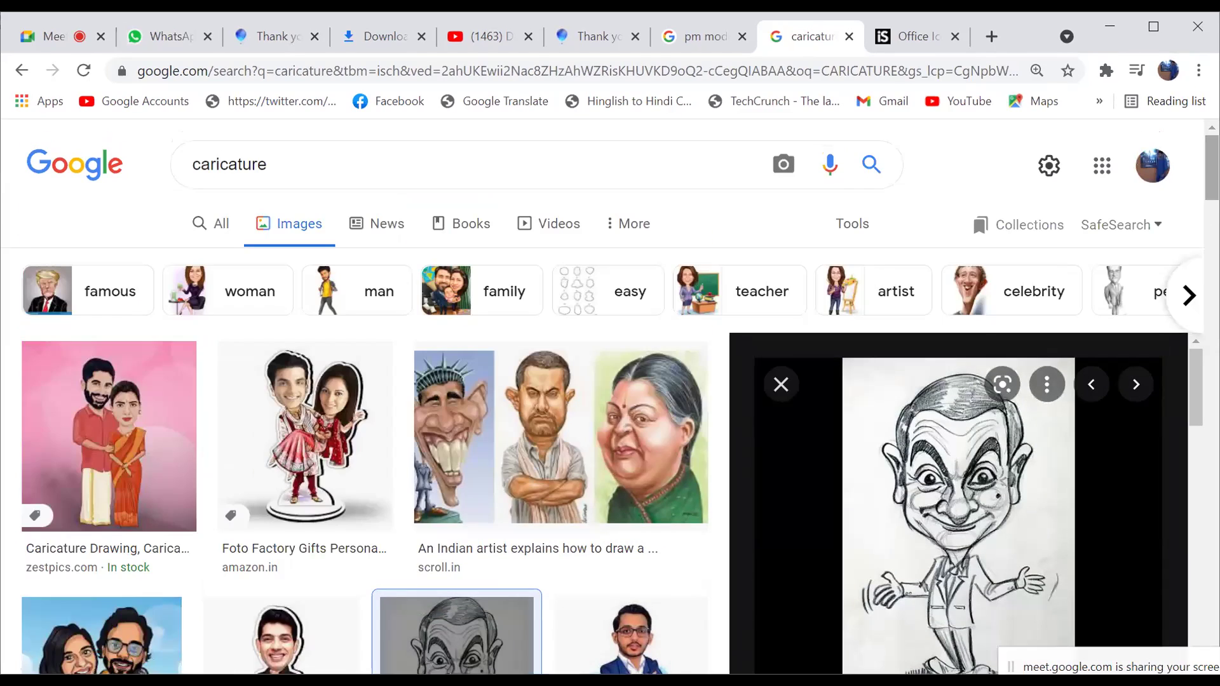
pyautogui.click(294, 163)
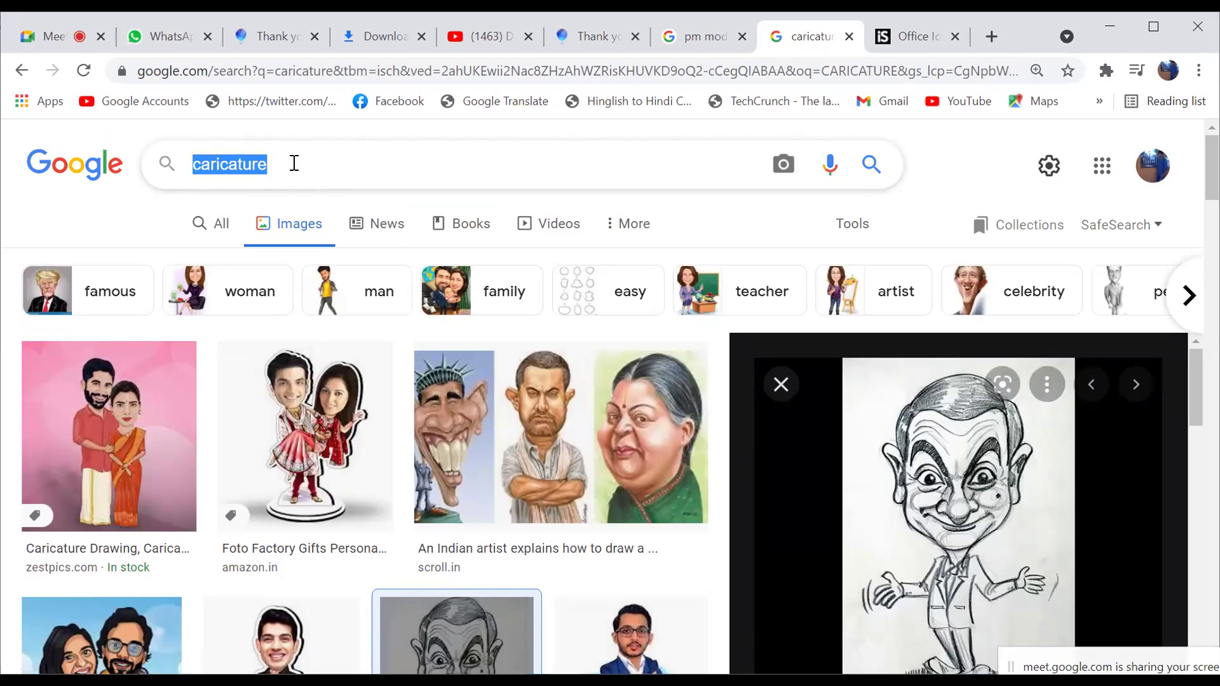
pyautogui.press('BackSpace')
pyautogui.write('CA')
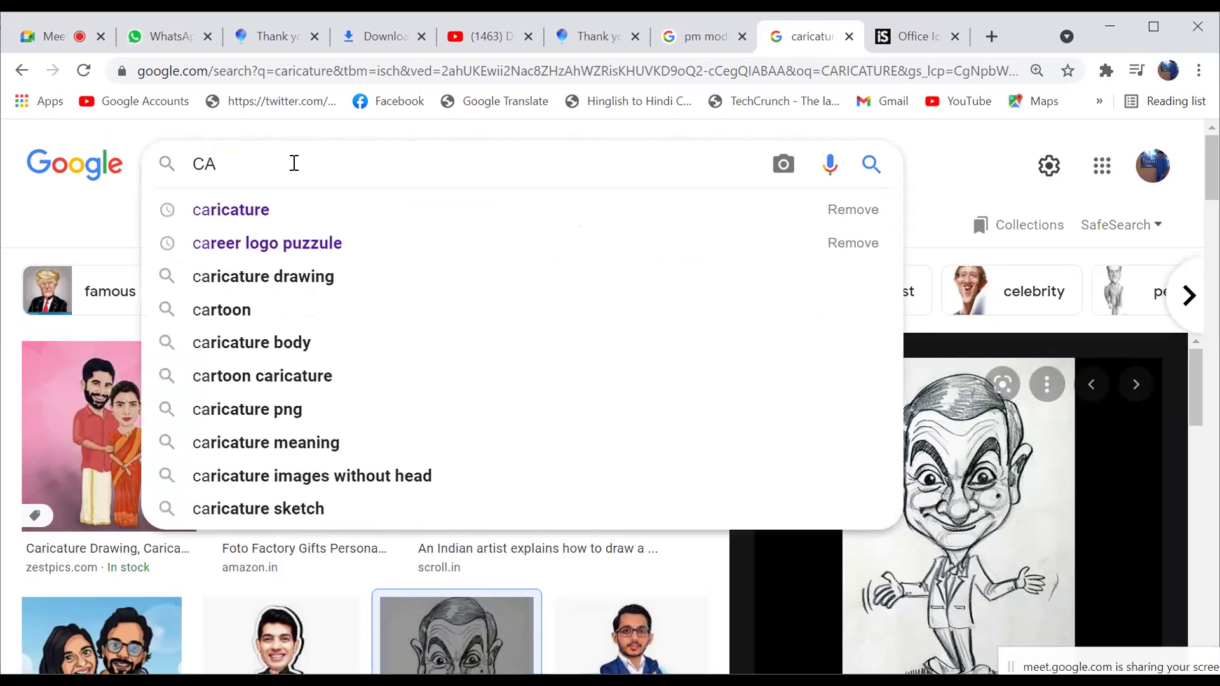
pyautogui.write('RTOON')
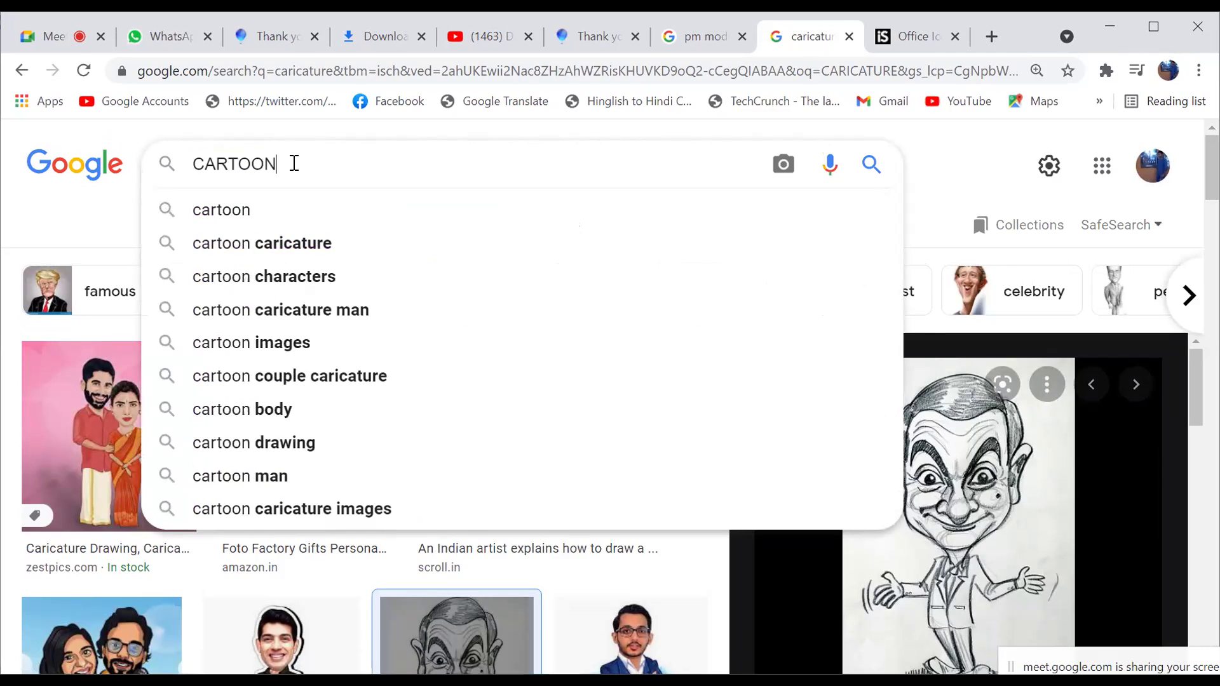
pyautogui.press('Return')
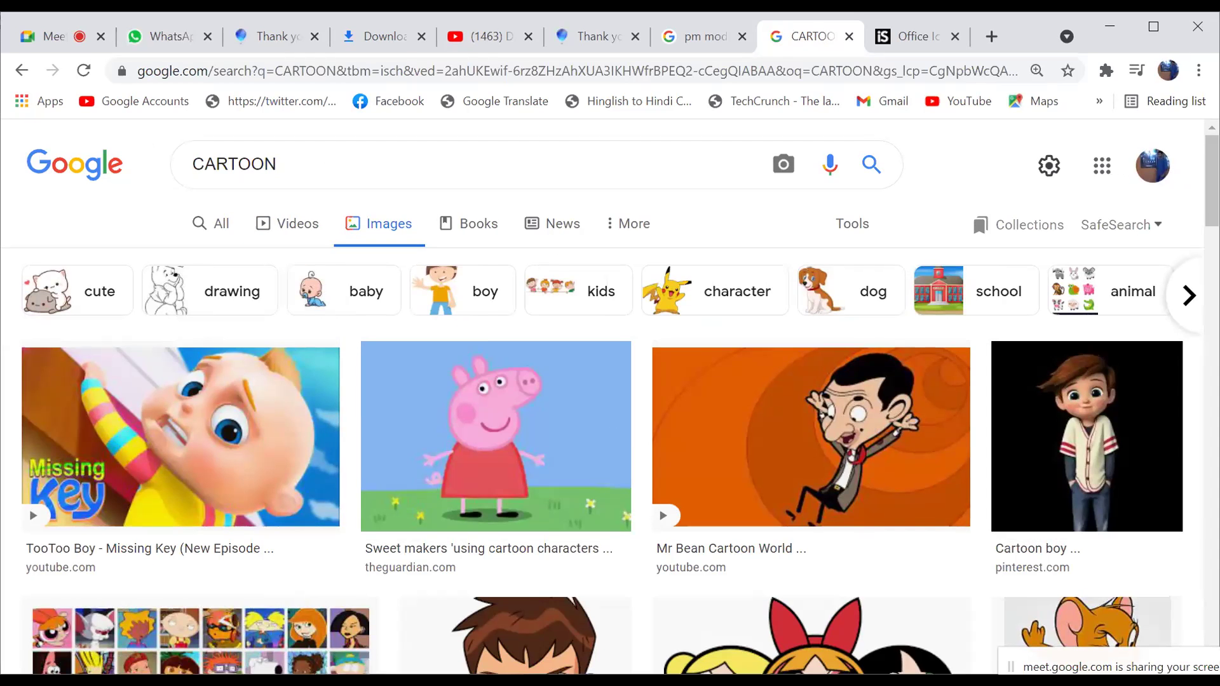
pyautogui.scroll(-5, 610, 426)
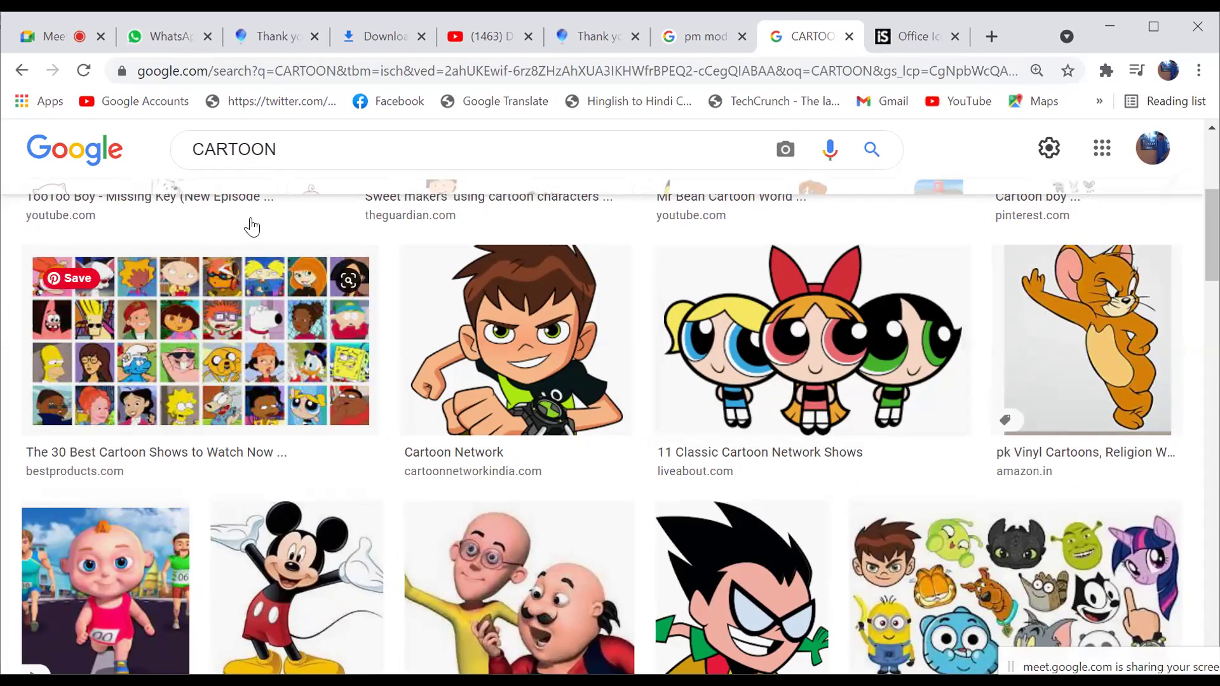
# Replace the image search term CARTOON with SKETCH and run the search
pyautogui.click(313, 149)
pyautogui.hotkey('ctrl', 'a')
pyautogui.press('BackSpace')
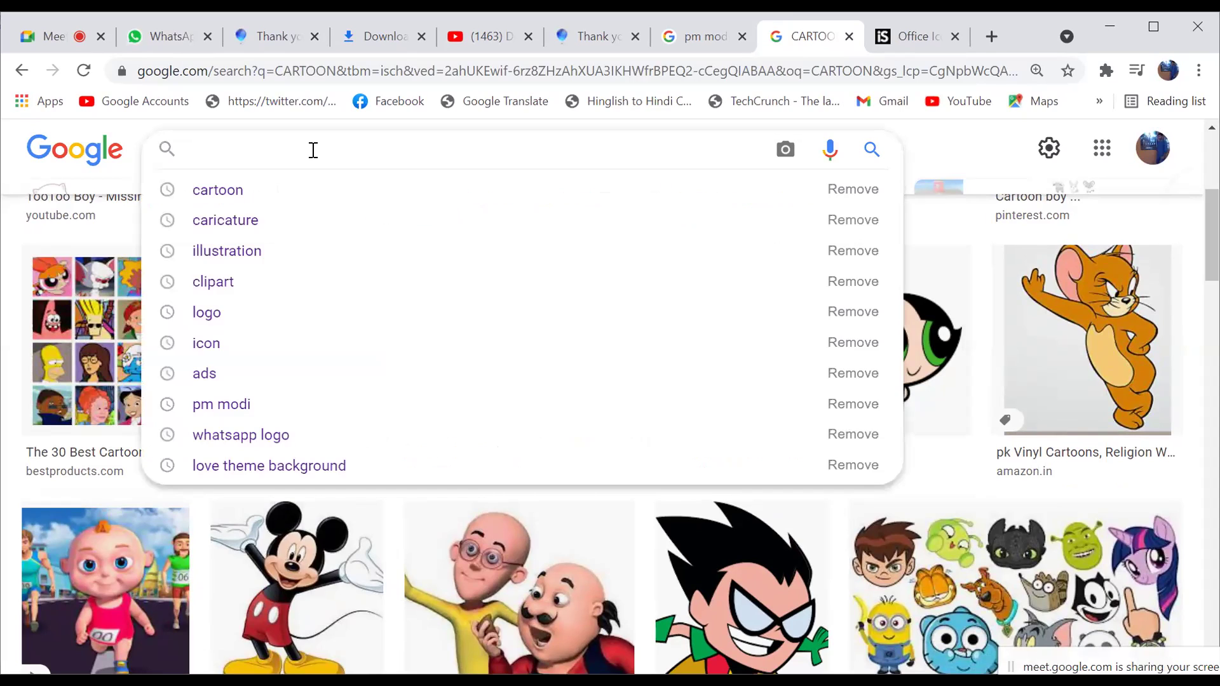
pyautogui.write('SKETC')
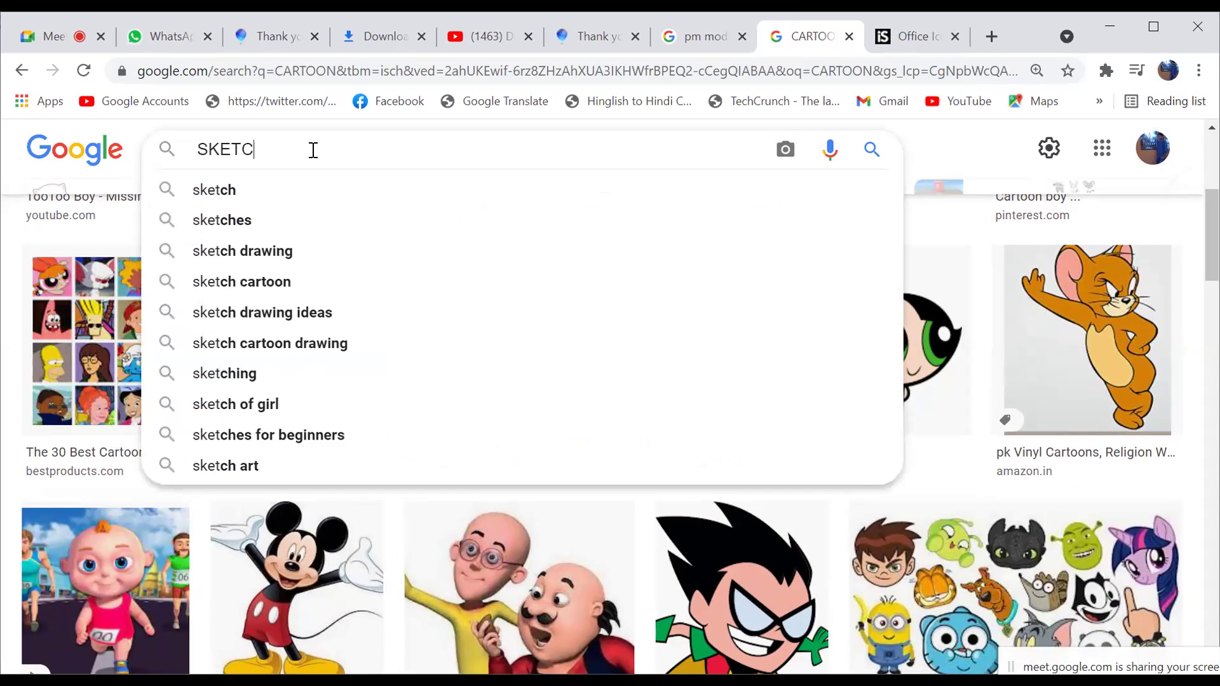
pyautogui.write('H')
pyautogui.press('BackSpace')
pyautogui.write('H')
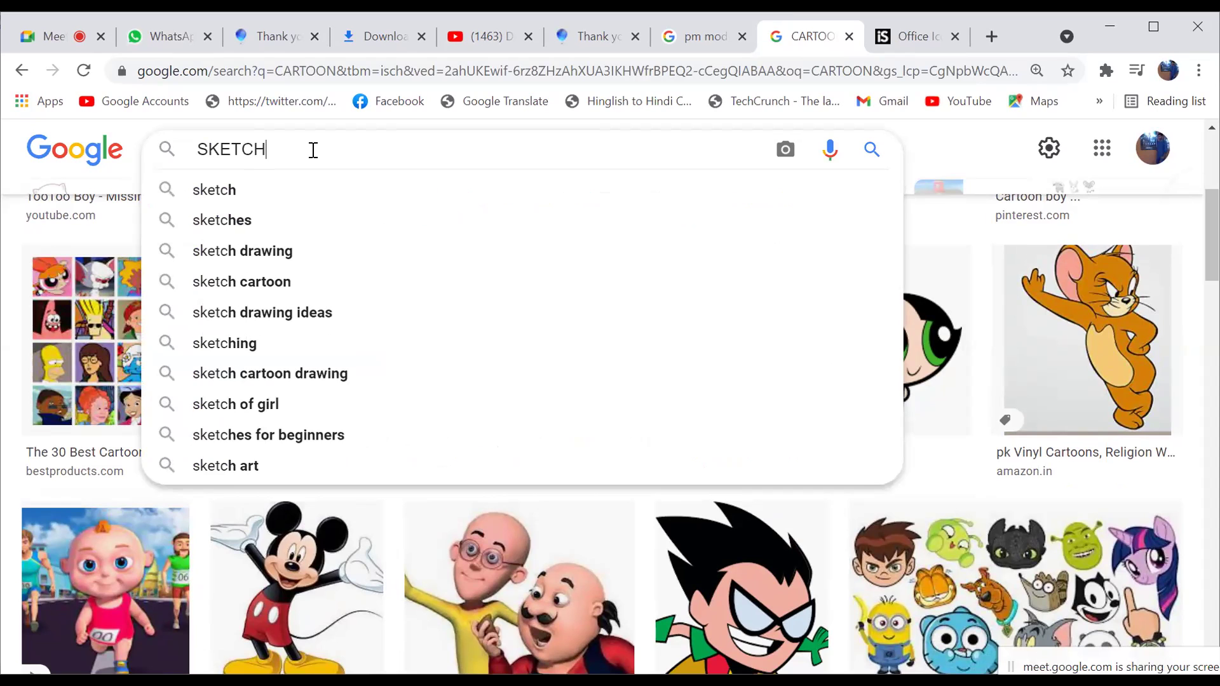
pyautogui.press('Return')
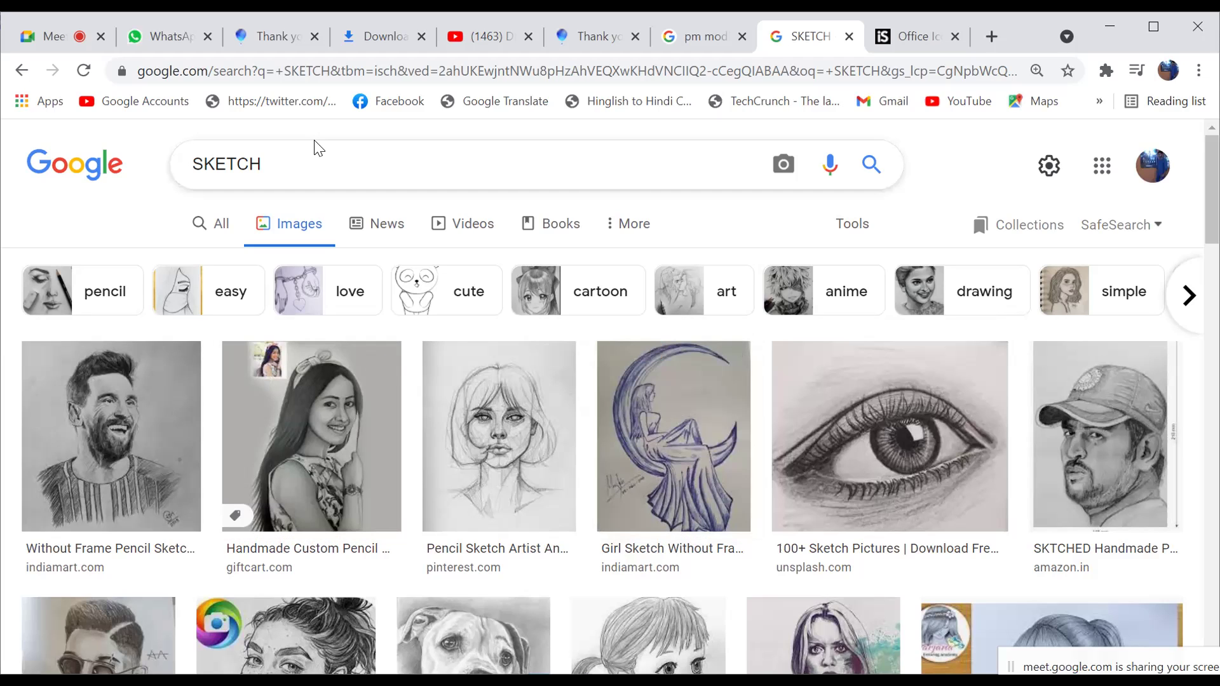
# Search images for cartoon panting and switch to the corrected term cartoon painting
pyautogui.click(274, 152)
pyautogui.doubleClick(274, 153)
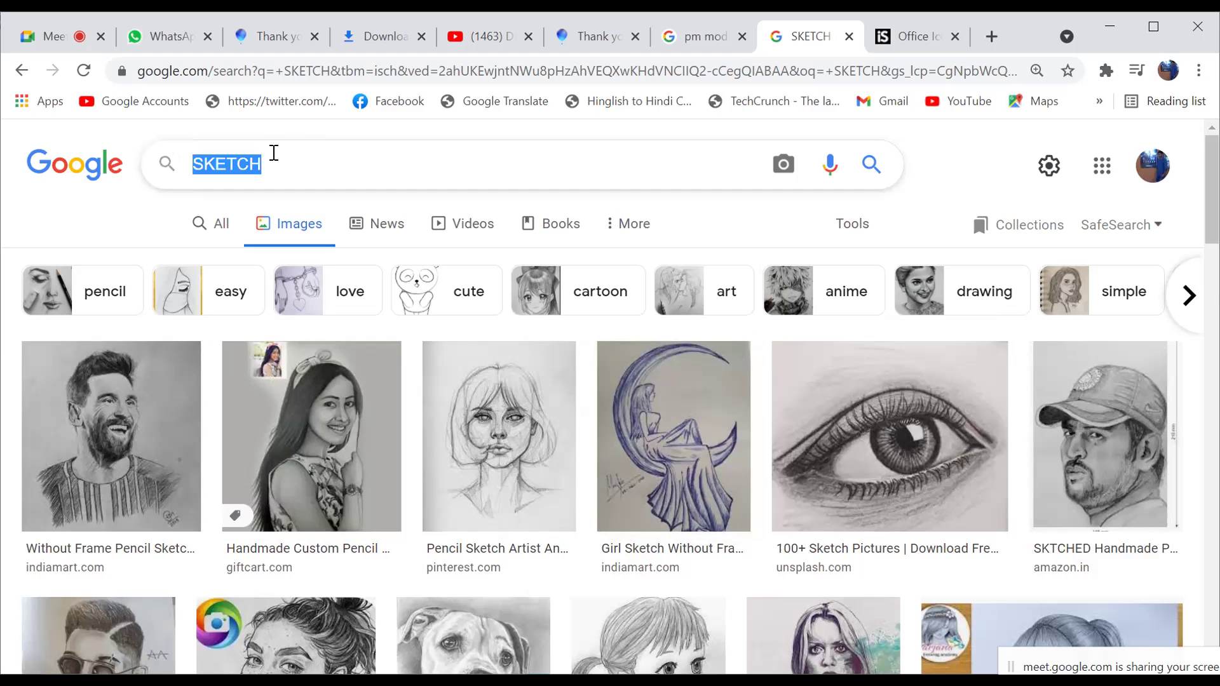
pyautogui.write('CARTOON')
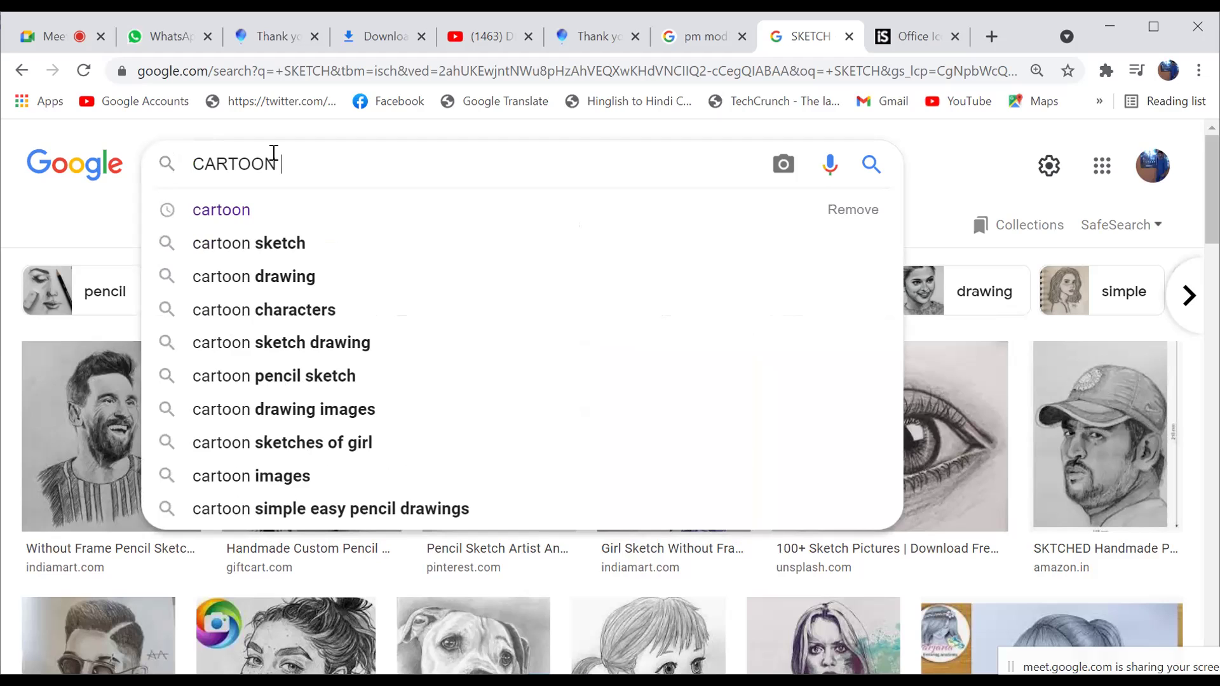
pyautogui.write(' PANTI')
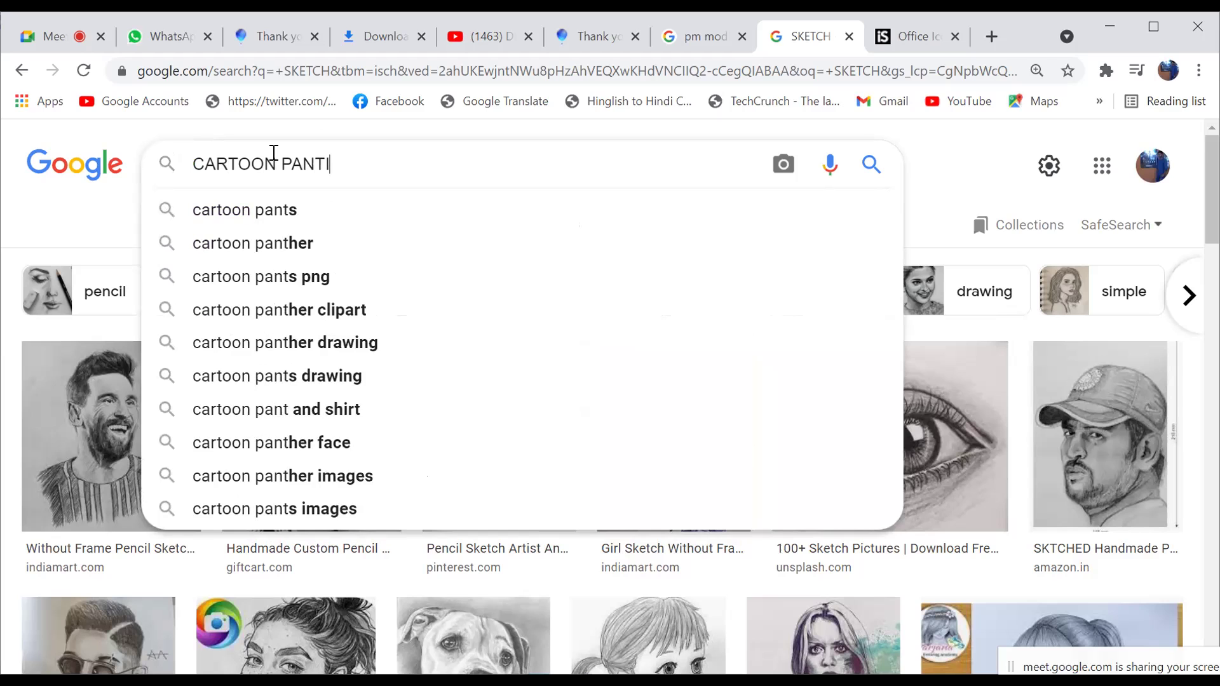
pyautogui.write('NG')
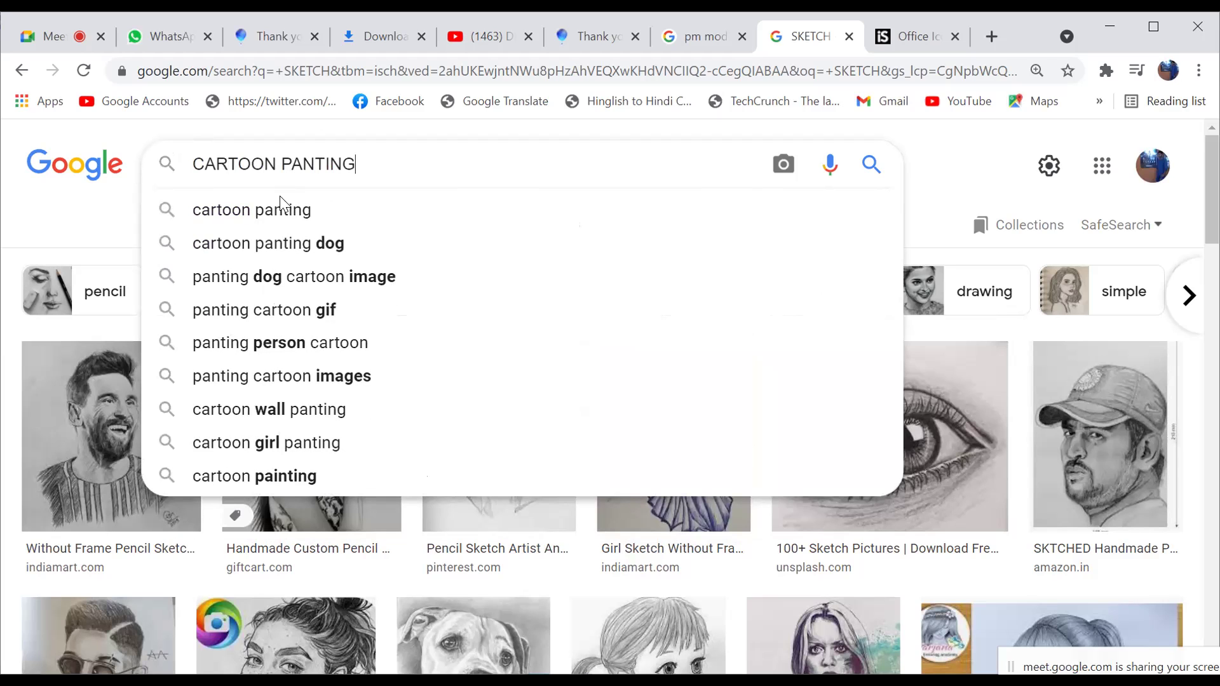
pyautogui.click(285, 207)
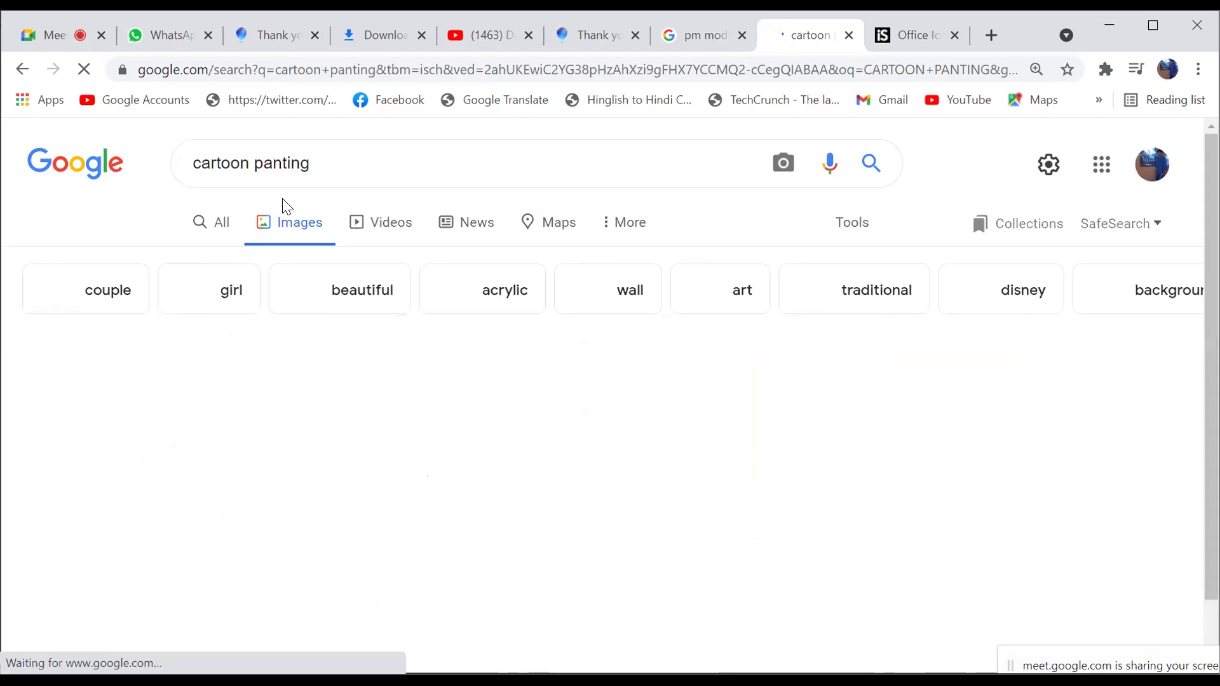
pyautogui.click(263, 363)
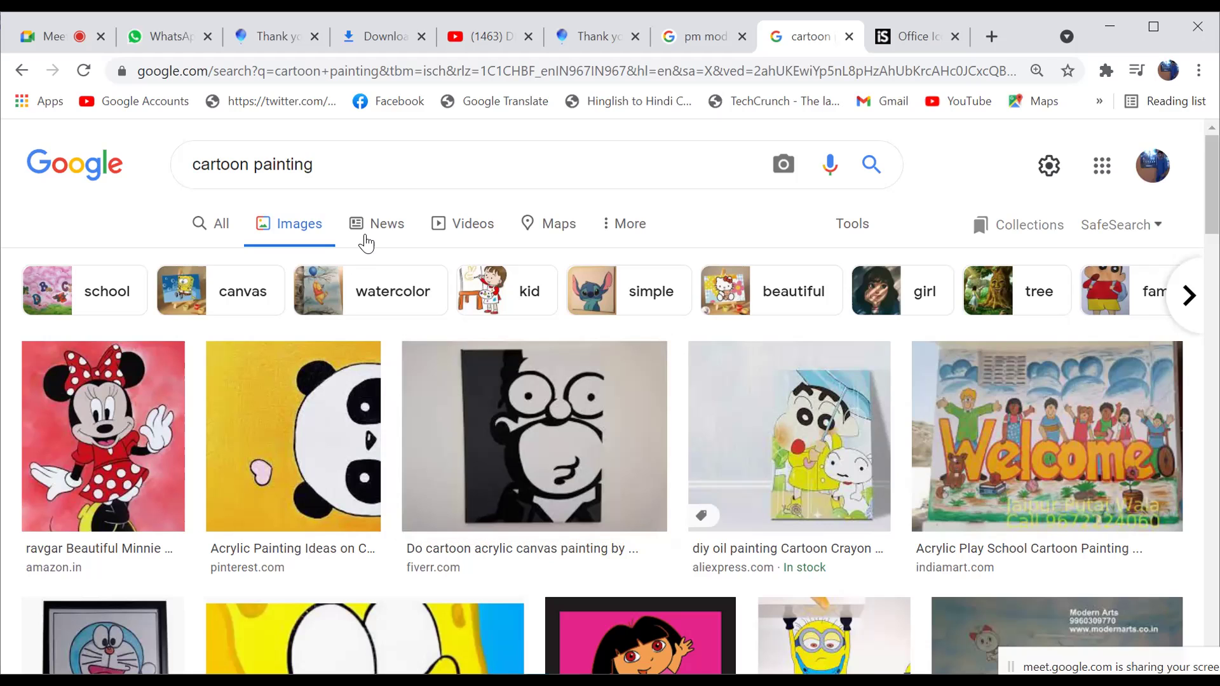
# Replace the word painting in the image search with 2D and run the search for cartoon 2D
pyautogui.click(354, 177)
pyautogui.press('BackSpace')
pyautogui.press('BackSpace')
pyautogui.press('BackSpace')
pyautogui.press('BackSpace')
pyautogui.press('BackSpace')
pyautogui.press('BackSpace')
pyautogui.press('BackSpace')
pyautogui.press('BackSpace')
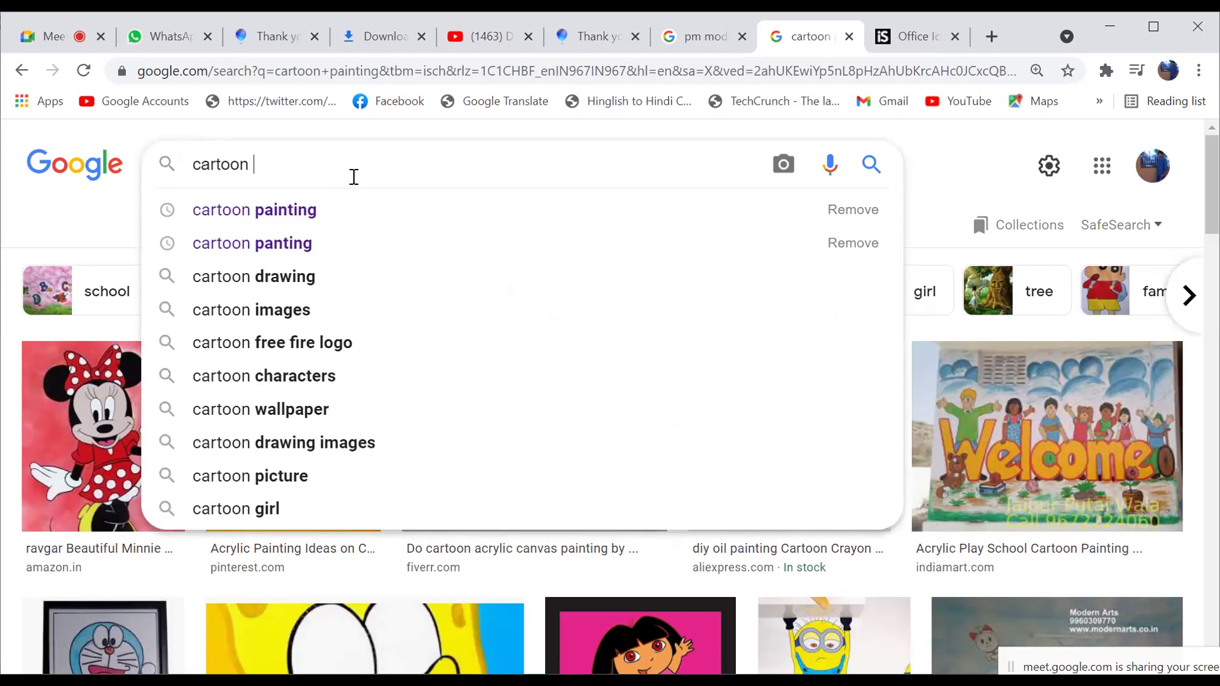
pyautogui.write('2')
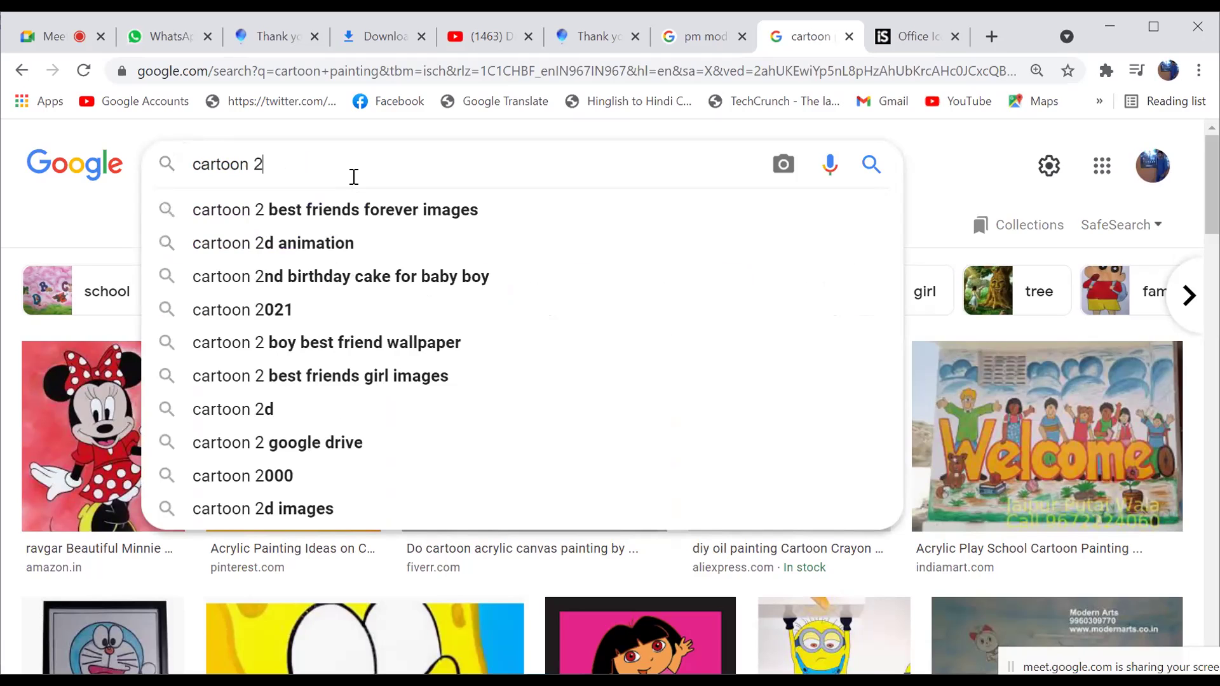
pyautogui.write('D')
pyautogui.press('Return')
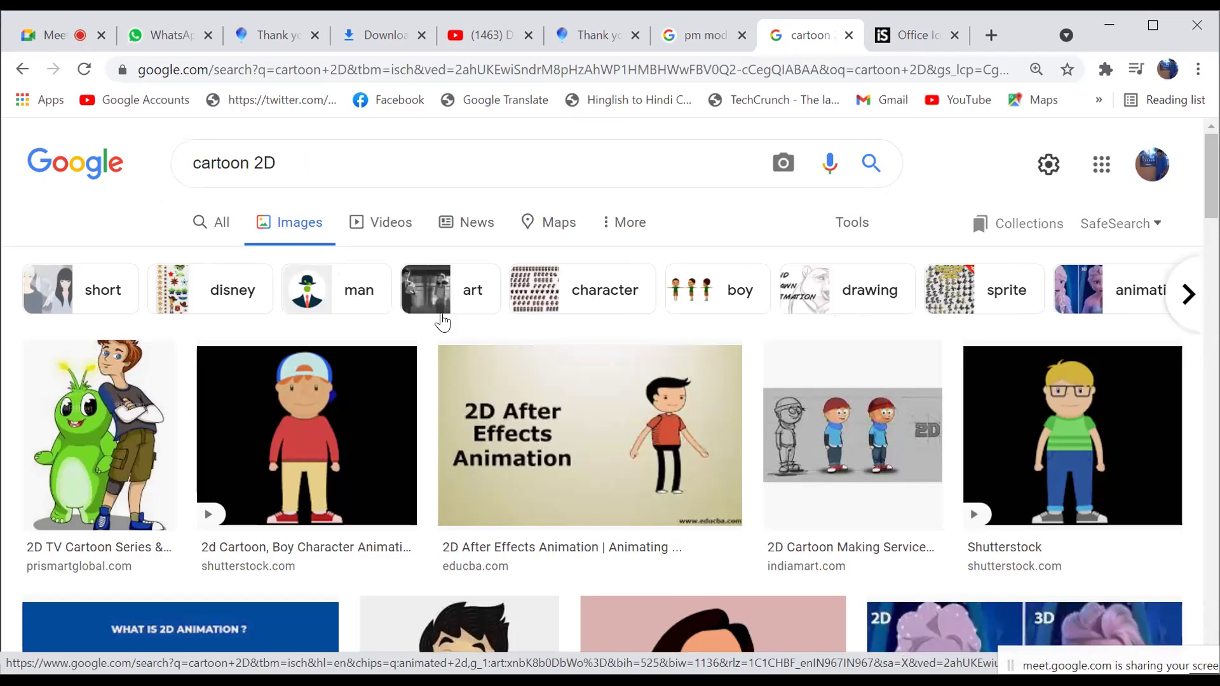
# Change 2D to 3D in the search term and look over the cartoon 3D images
pyautogui.click(261, 163)
pyautogui.press('BackSpace')
pyautogui.write('3')
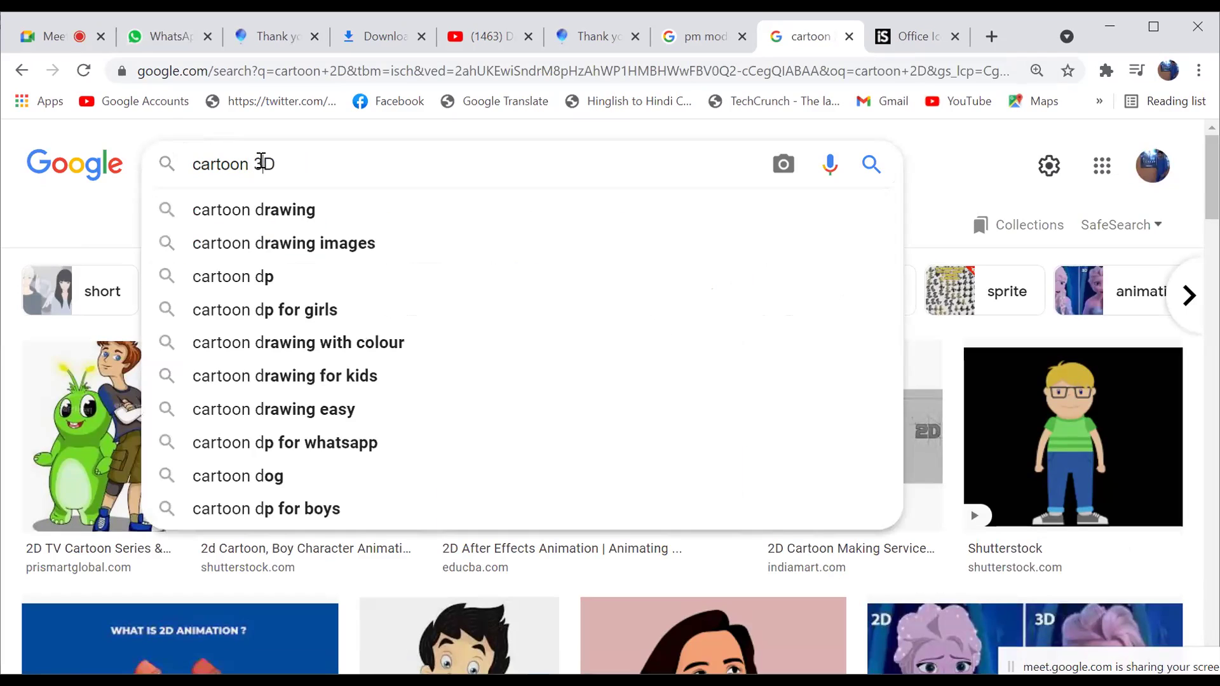
pyautogui.press('Return')
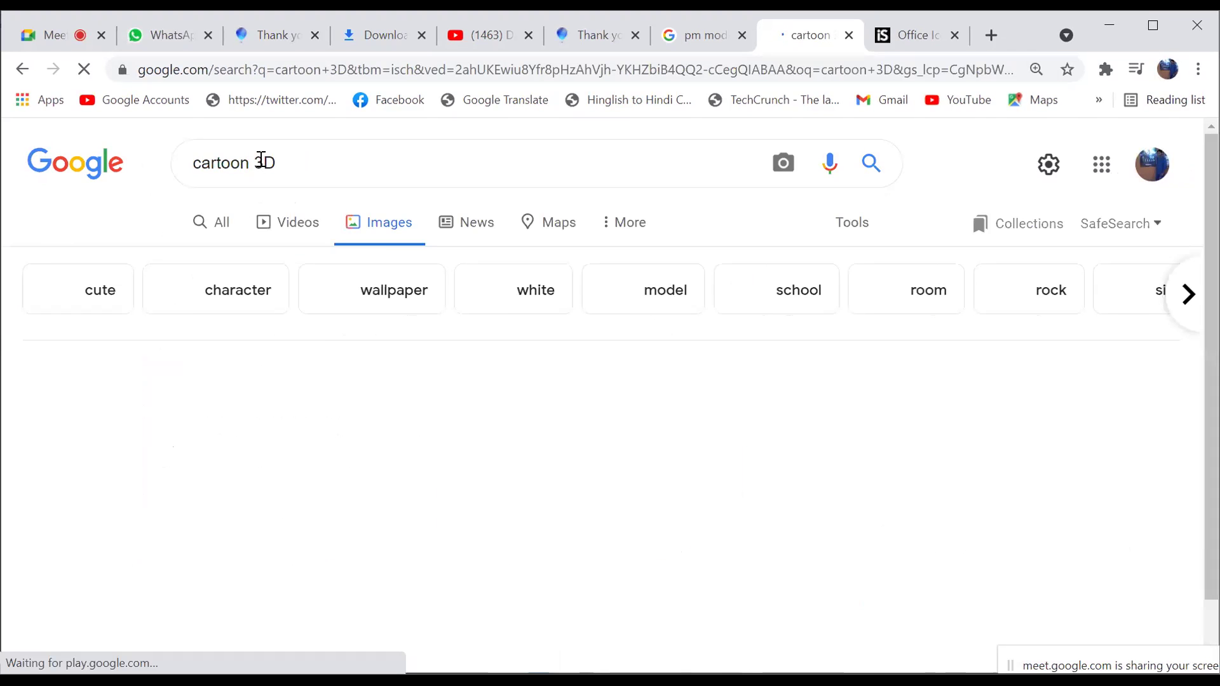
pyautogui.moveTo(870, 434)
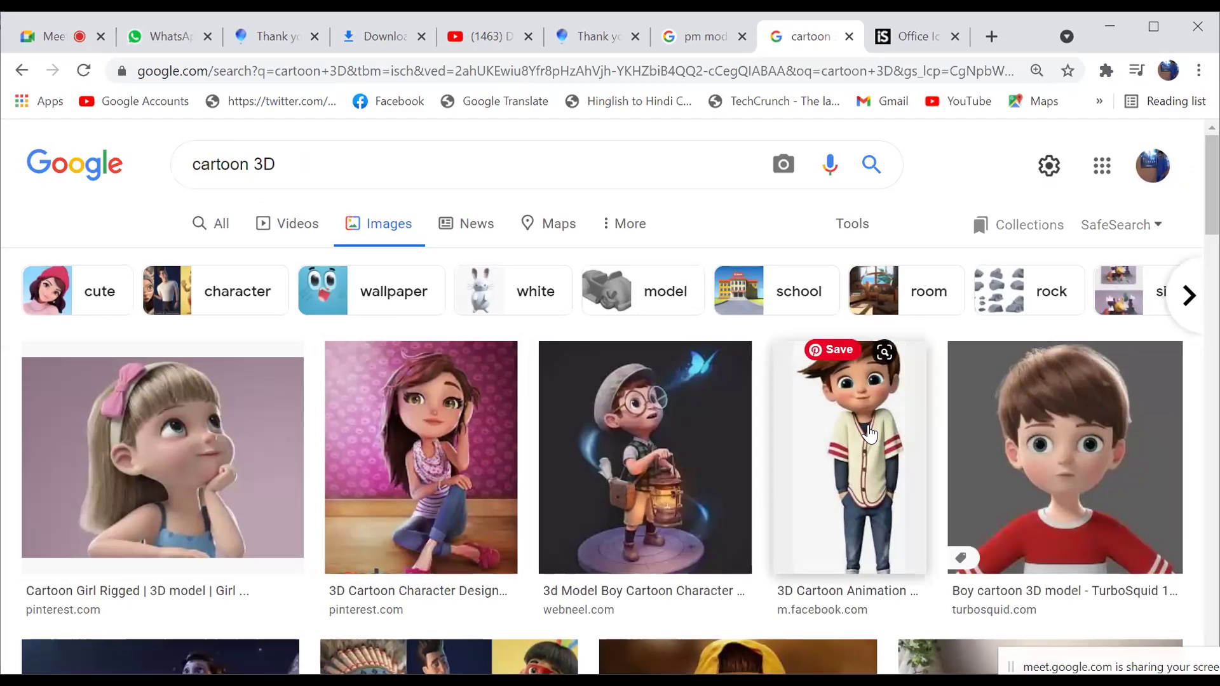